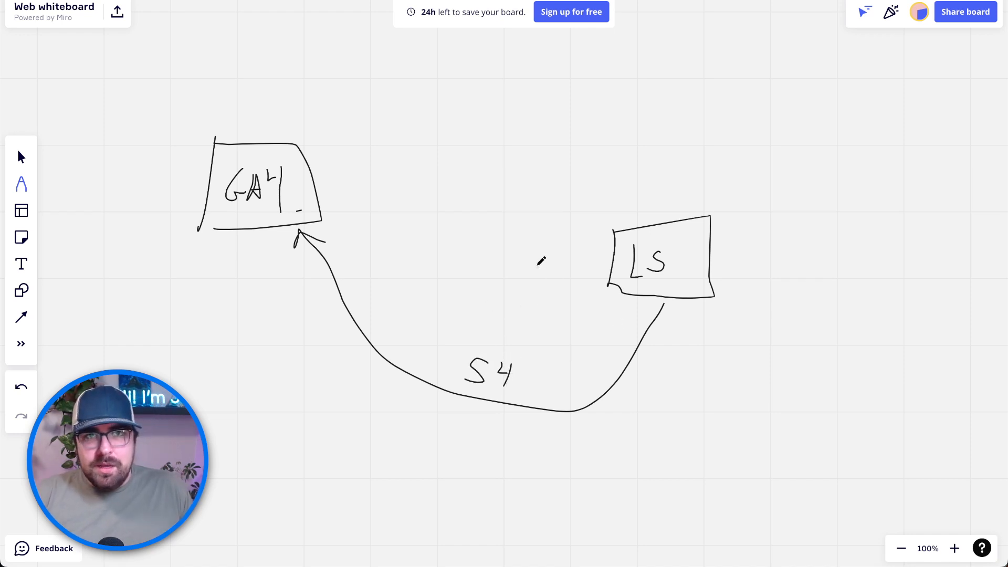
Draw four more curved arrows from the LS box to the GA4 box alongside the existing S4 arrow.
mouse_move(671, 311)
mouse_down()
mouse_move(388, 347)
mouse_move(321, 267)
mouse_move(310, 271)
mouse_up()
mouse_move(654, 305)
mouse_down()
mouse_move(625, 393)
mouse_move(371, 357)
mouse_move(310, 262)
mouse_move(334, 268)
mouse_up()
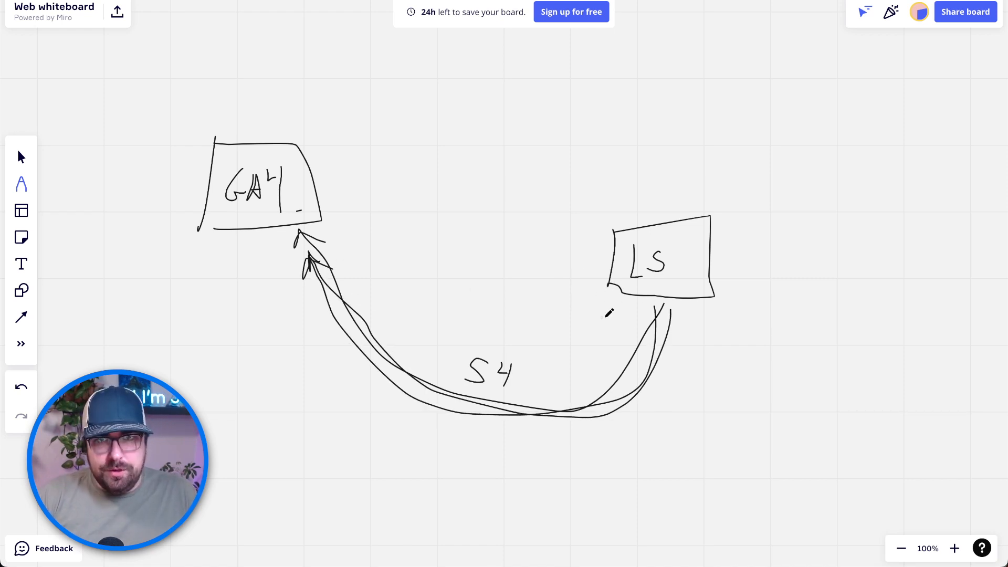
mouse_move(672, 314)
mouse_down()
mouse_move(665, 344)
mouse_move(365, 315)
mouse_move(333, 242)
mouse_move(348, 254)
mouse_up()
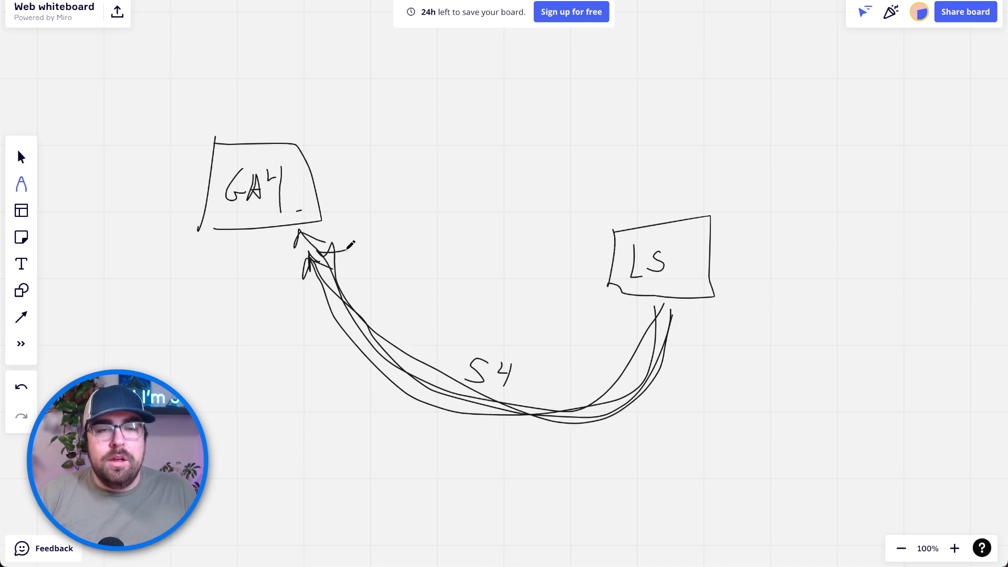
mouse_move(657, 324)
mouse_down()
mouse_move(512, 391)
mouse_move(286, 265)
mouse_move(278, 241)
mouse_move(320, 254)
mouse_up()
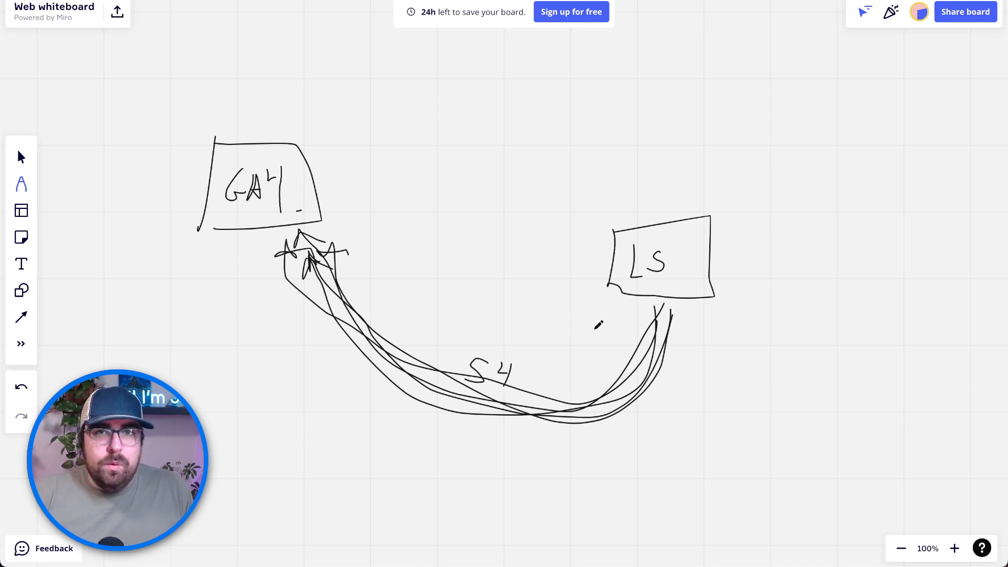
Sketch a circle labelled C below the boxes, with curved lines joining it to LS and an arrow from it to GA4.
mouse_move(684, 296)
mouse_down()
mouse_move(708, 340)
mouse_move(618, 452)
mouse_move(483, 487)
mouse_move(395, 440)
mouse_move(452, 497)
mouse_move(439, 453)
mouse_move(391, 463)
mouse_move(417, 480)
mouse_up()
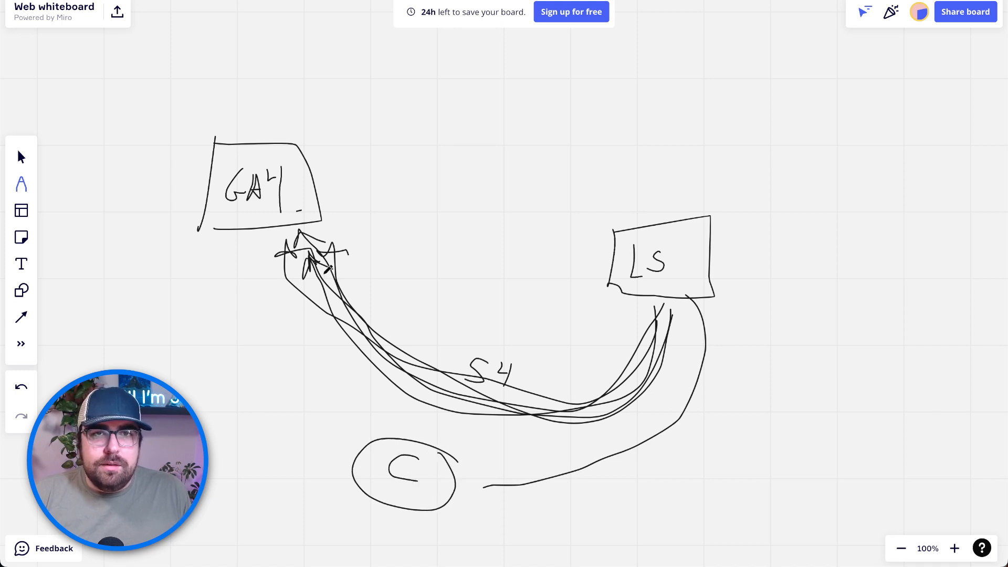
drag(370, 440, 263, 247)
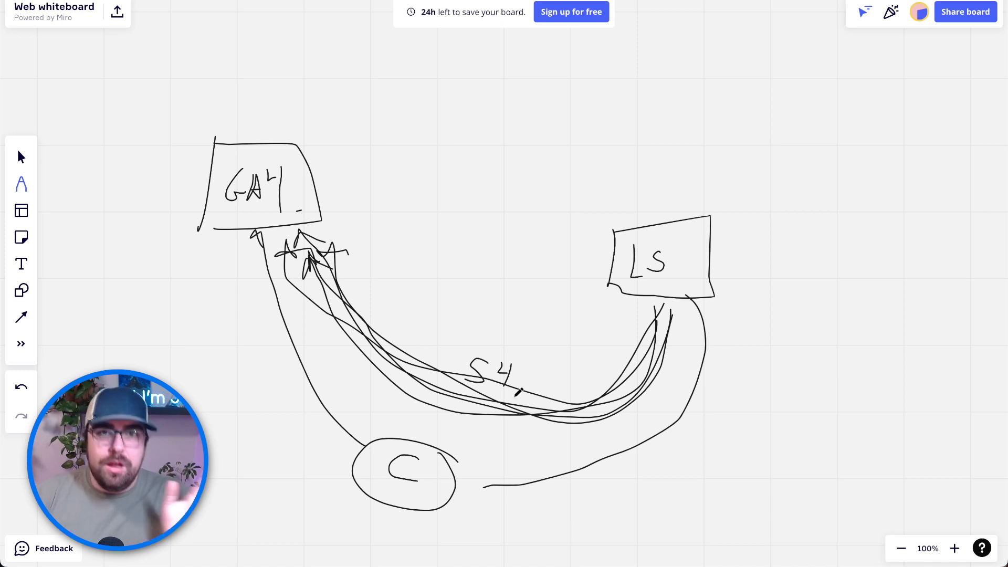
mouse_move(702, 341)
mouse_down()
mouse_move(704, 353)
mouse_move(462, 480)
mouse_move(539, 499)
mouse_move(676, 329)
mouse_up()
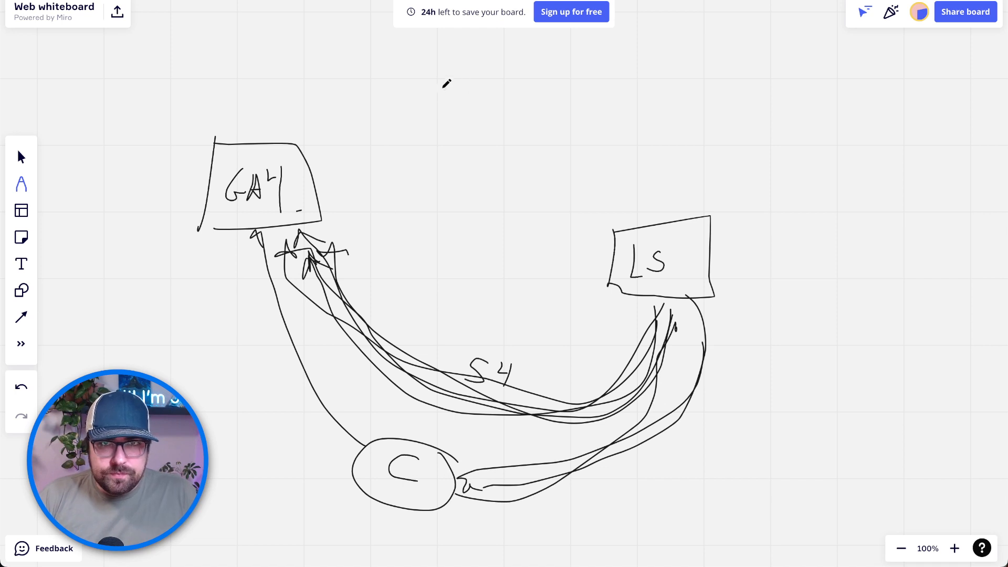
Sketch a box labelled GS1 between and above GA4 and LS, with an arrow from it to GA4.
drag(439, 81, 437, 157)
mouse_move(439, 83)
mouse_down()
mouse_move(601, 98)
mouse_move(508, 165)
mouse_move(438, 154)
mouse_up()
mouse_move(478, 106)
mouse_down()
mouse_move(471, 133)
mouse_move(512, 137)
mouse_move(496, 140)
mouse_up()
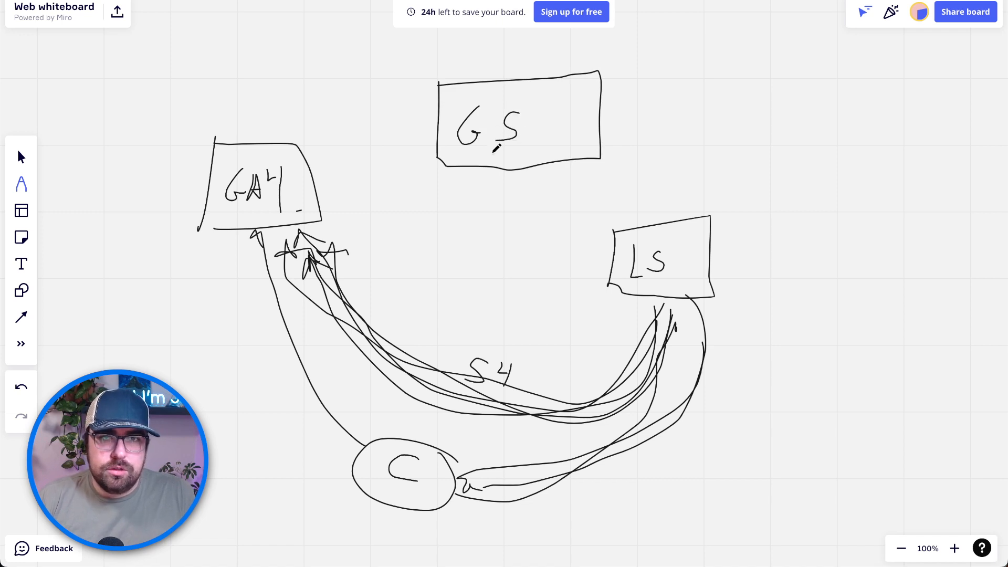
mouse_move(439, 113)
mouse_down()
mouse_move(315, 165)
mouse_move(342, 165)
mouse_up()
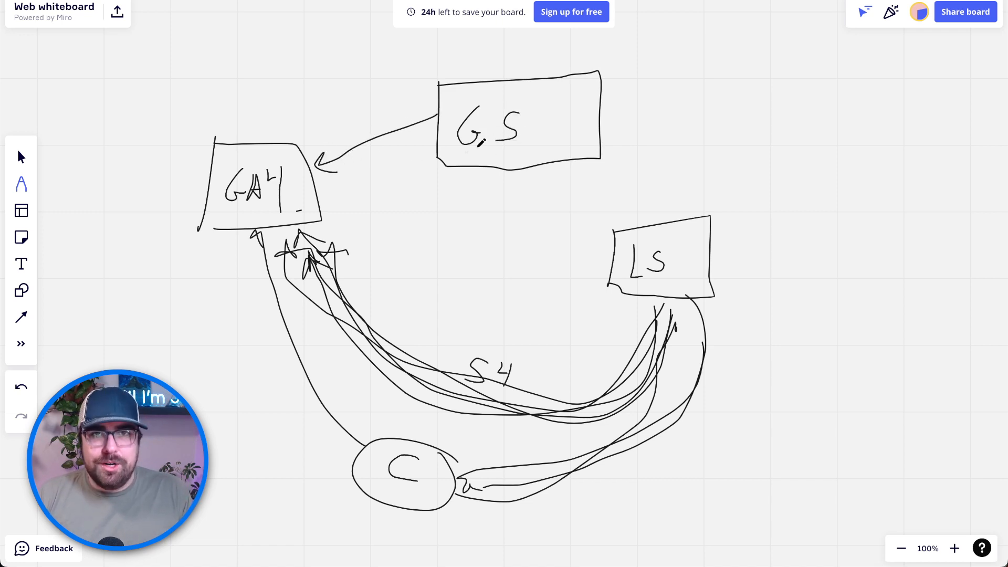
drag(552, 100, 558, 141)
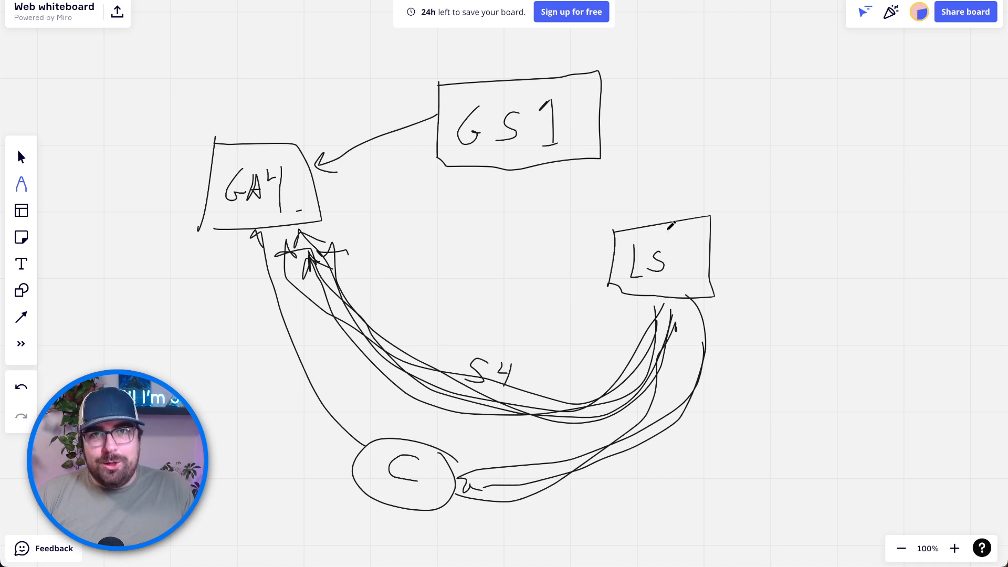
Draw several arrows from the LS box to the GS1 box and another arrow from GS1 to GA4.
mouse_move(668, 229)
mouse_down()
mouse_move(643, 138)
mouse_move(595, 123)
mouse_move(611, 141)
mouse_up()
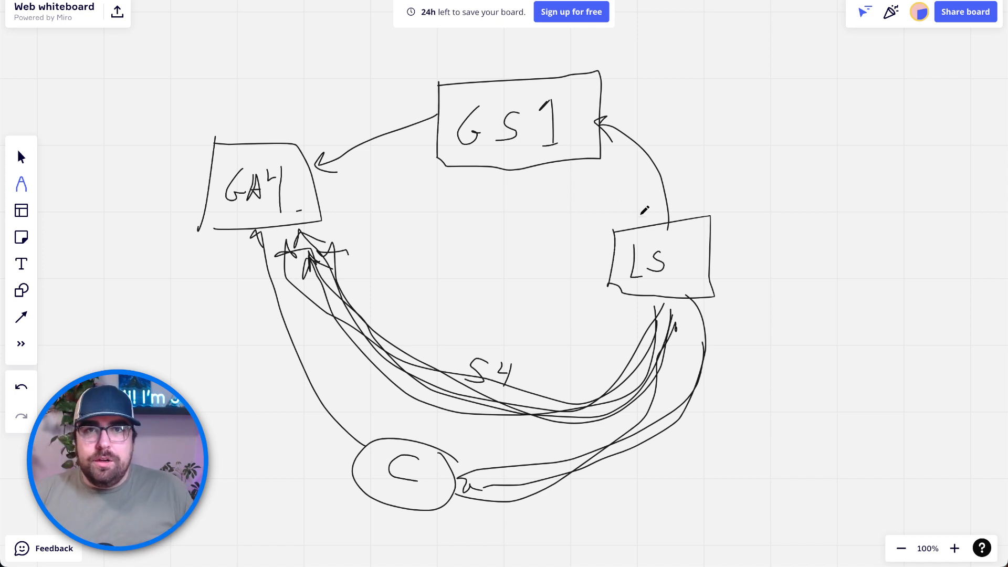
mouse_move(641, 215)
mouse_down()
mouse_move(598, 153)
mouse_move(603, 159)
mouse_up()
mouse_move(689, 207)
mouse_down()
mouse_move(631, 110)
mouse_move(613, 113)
mouse_up()
mouse_move(692, 204)
mouse_down()
mouse_move(623, 98)
mouse_move(601, 93)
mouse_move(619, 99)
mouse_up()
mouse_move(630, 227)
mouse_down()
mouse_move(575, 159)
mouse_move(582, 163)
mouse_up()
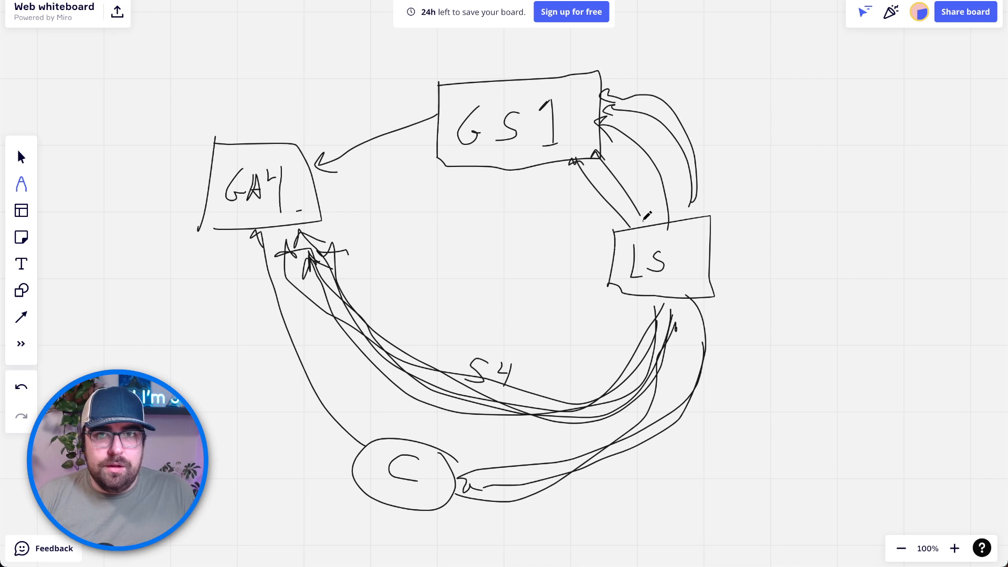
mouse_move(643, 220)
mouse_down()
mouse_move(612, 150)
mouse_move(620, 173)
mouse_up()
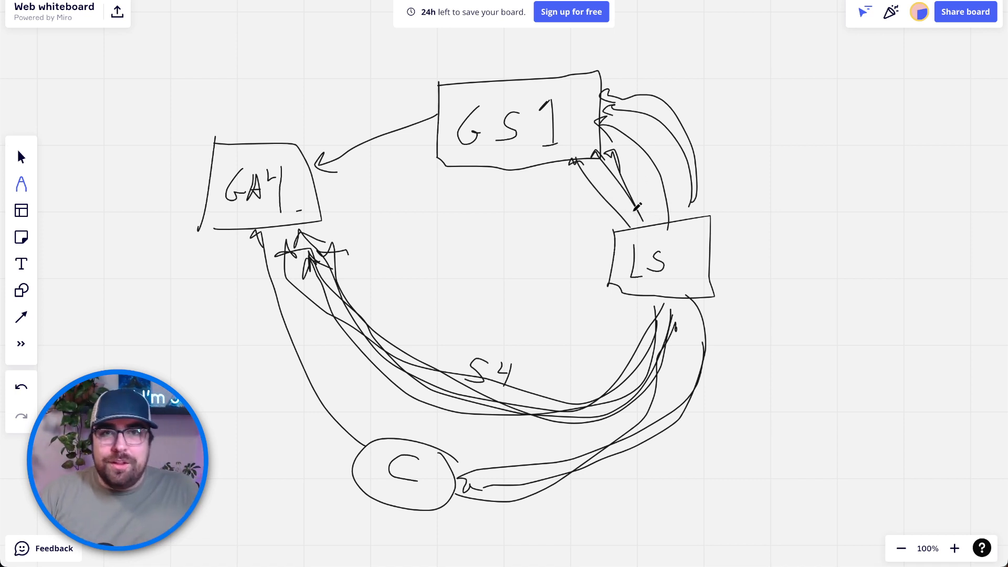
mouse_move(440, 99)
mouse_down()
mouse_move(302, 130)
mouse_move(323, 139)
mouse_up()
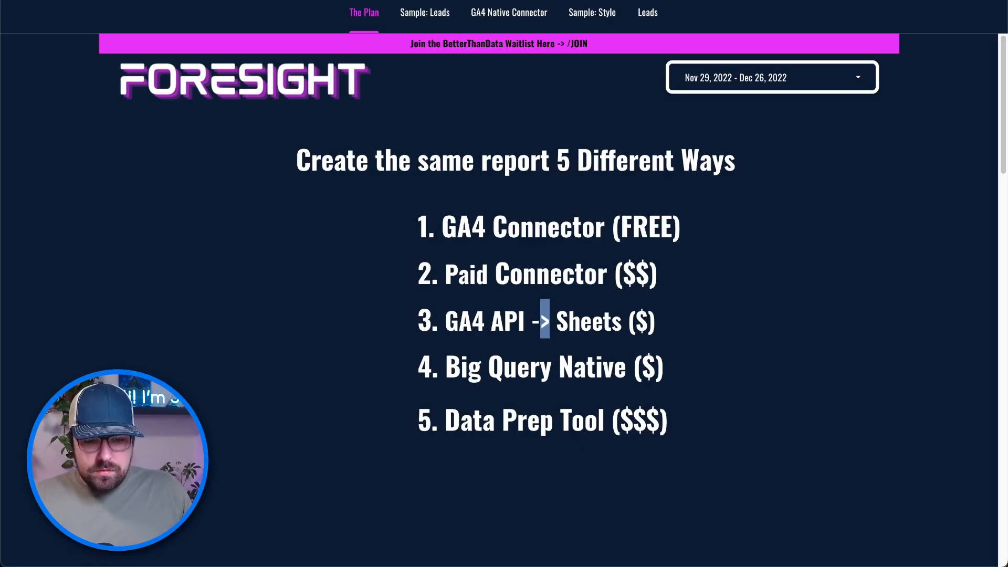
Switch to the Foresight report and examine the Sample: Leads page's filters, Leads by Type table, funnels and Leads Over Time chart.
click(418, 20)
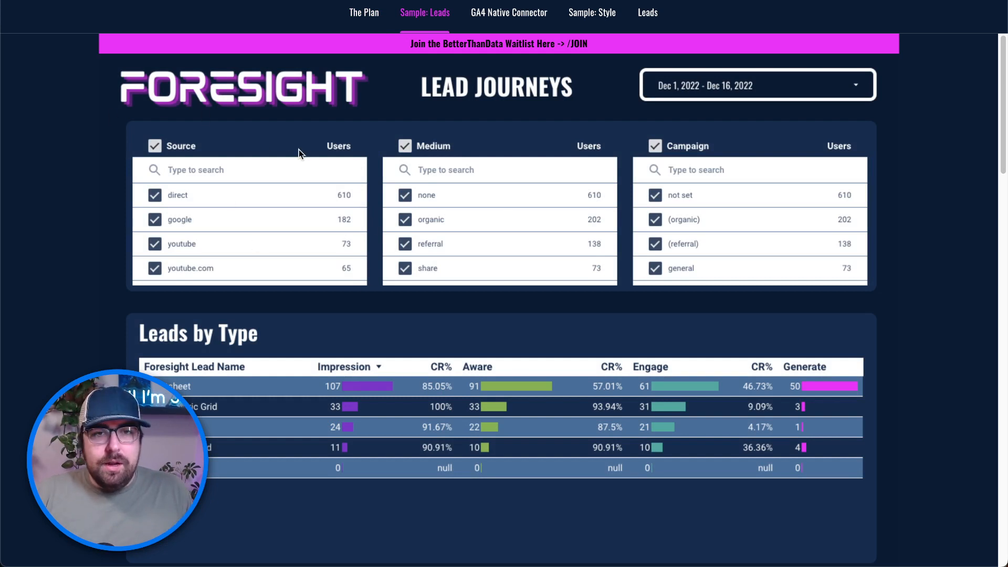
scroll(609, 193, down, 3)
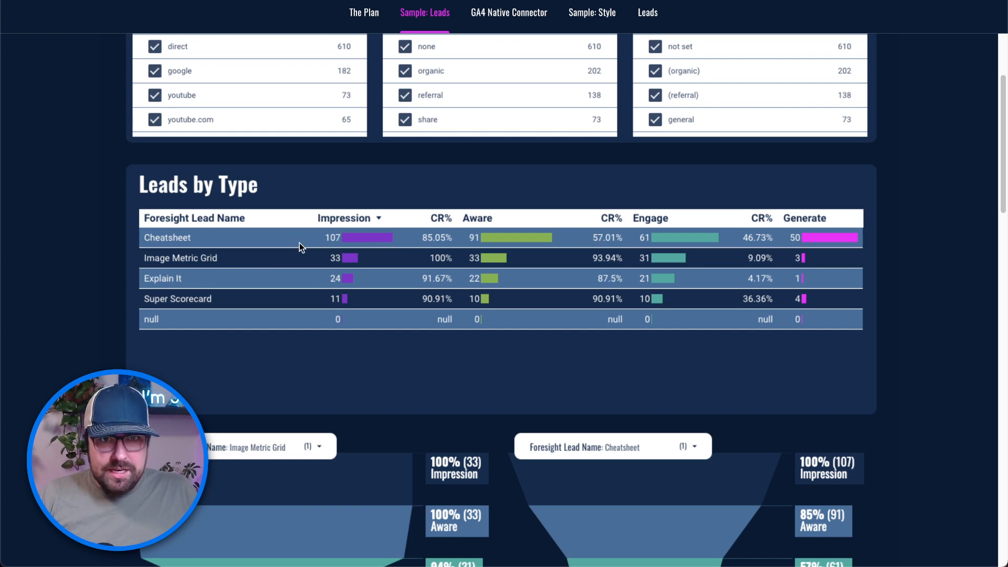
scroll(441, 354, down, 8)
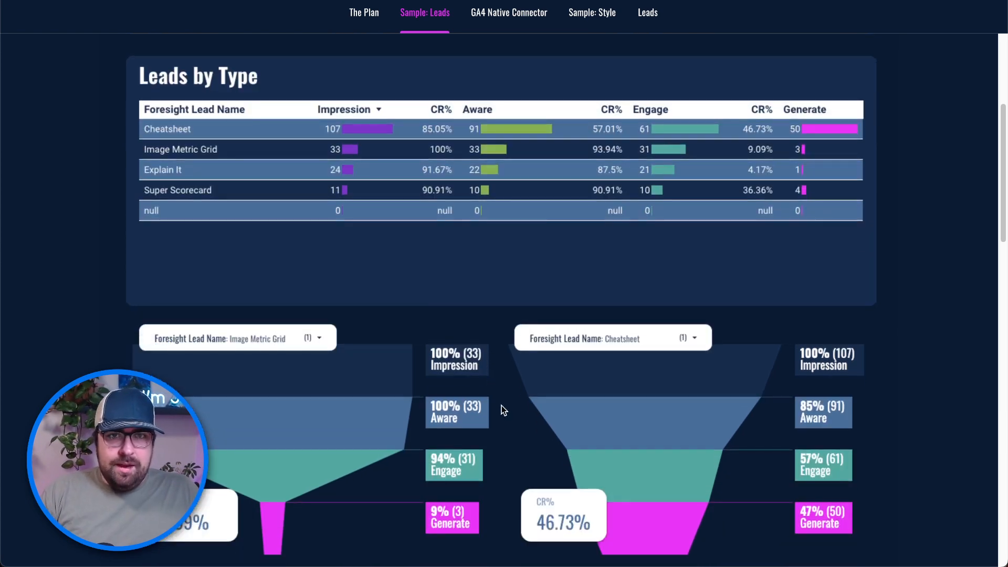
scroll(391, 390, down, 3)
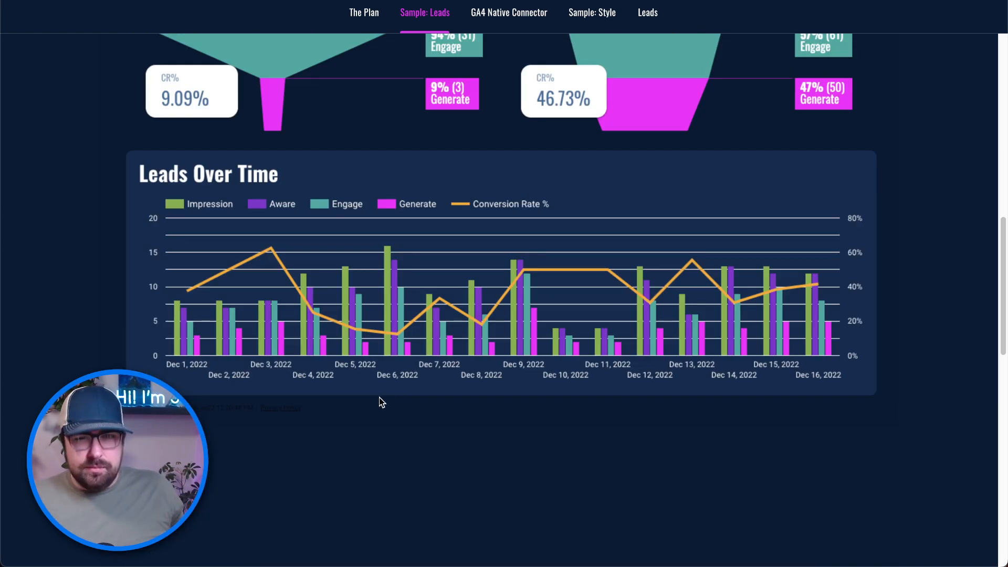
scroll(377, 394, up, 13)
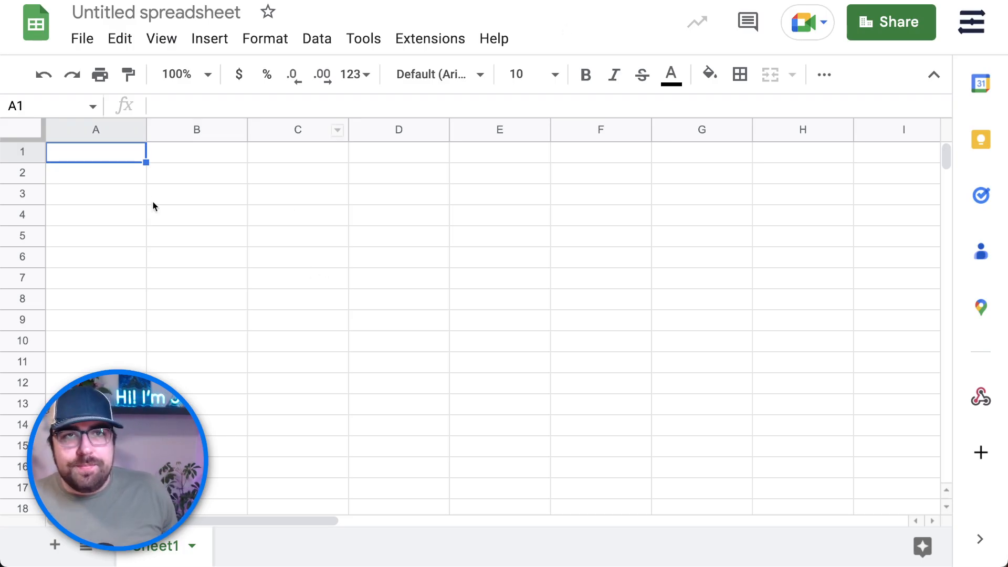
In the blank Google Sheets spreadsheet, rename the file to "LSVIP - Lead gen - Live YT".
click(198, 8)
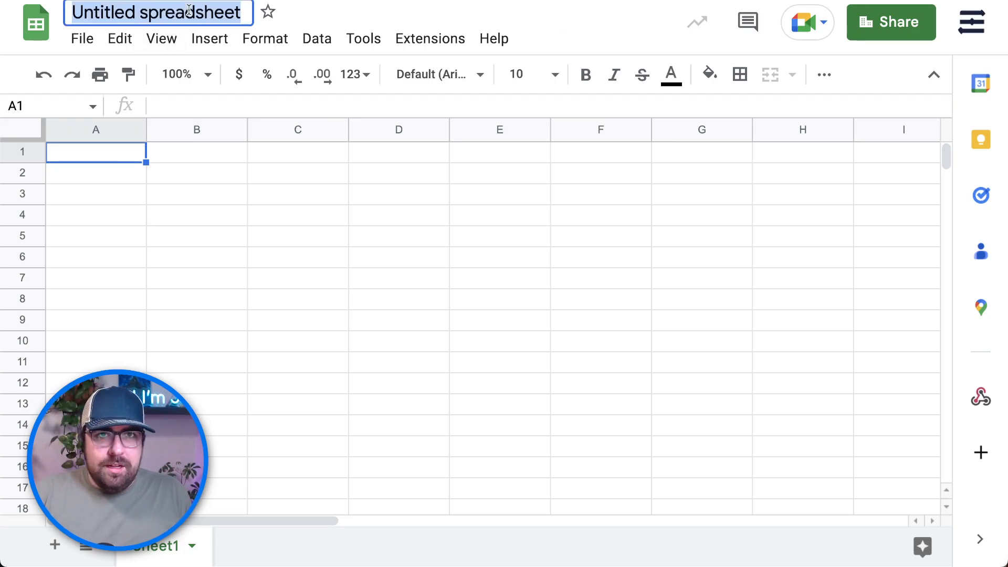
text(LS)
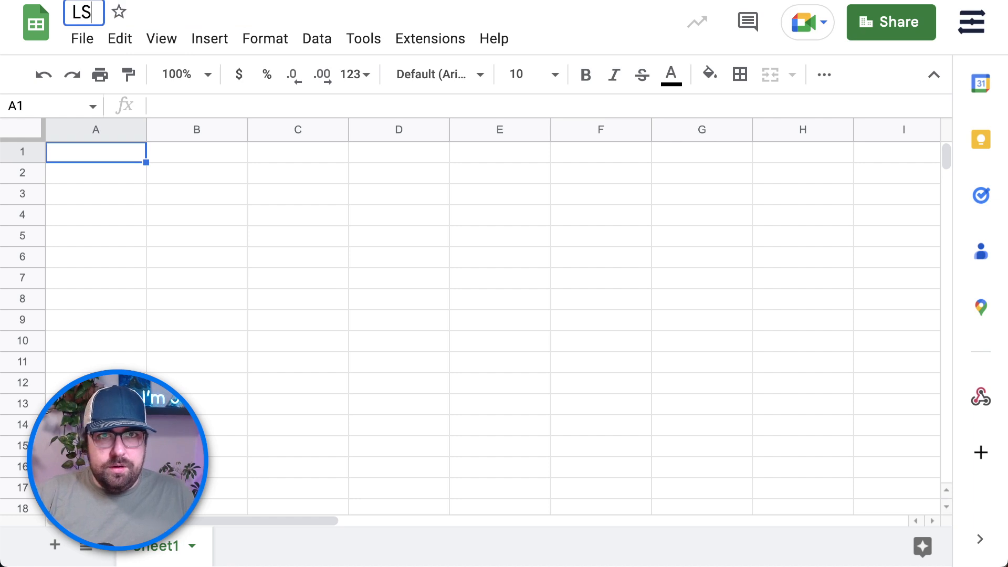
text(VIP - Lea)
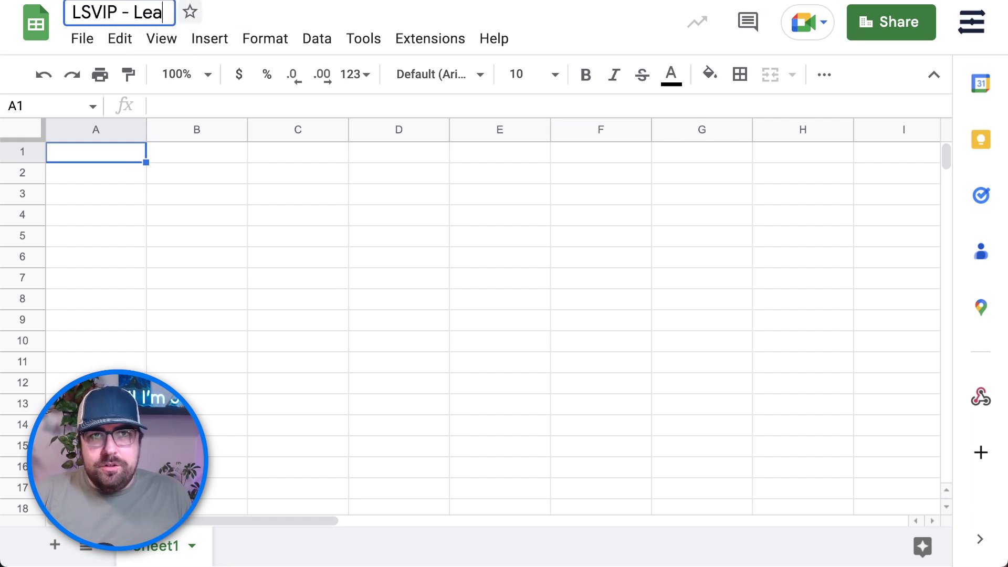
text(d gen - )
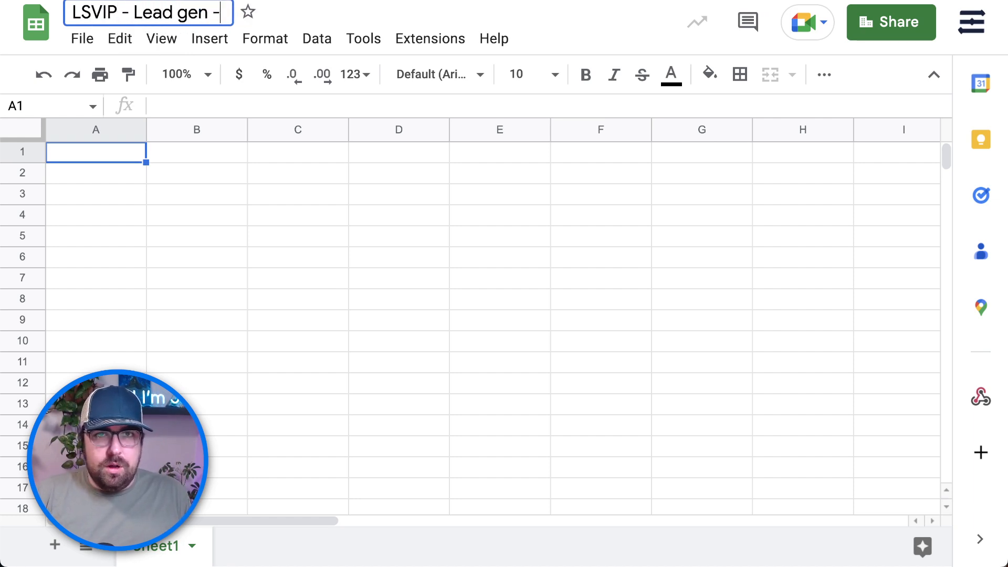
text(Live YT)
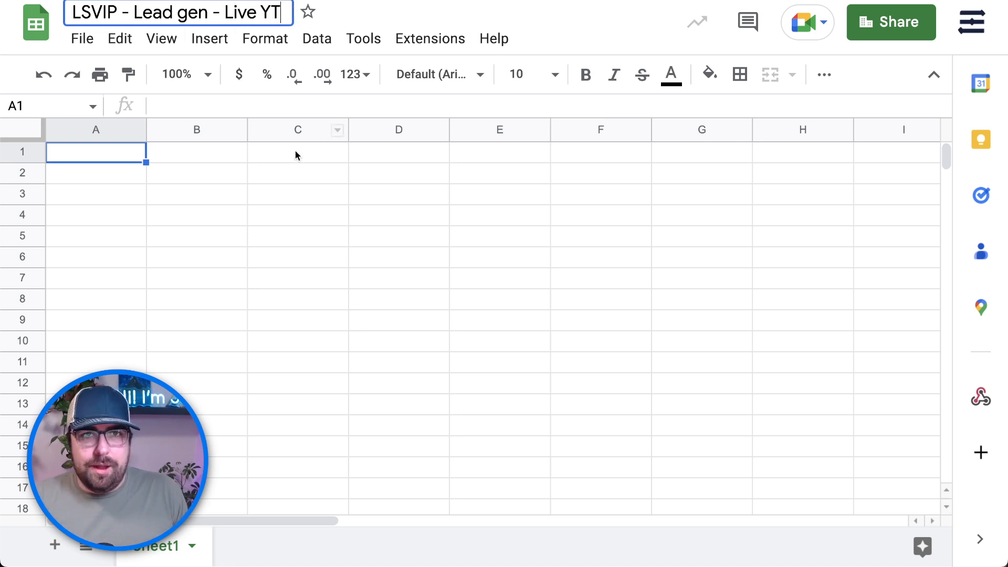
click(323, 196)
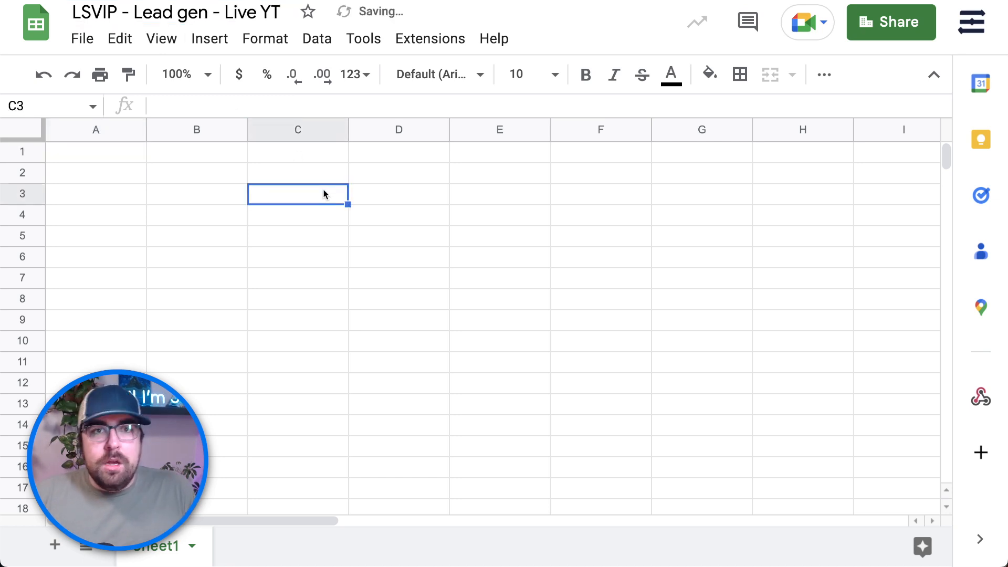
Enter the header "Date" in cell A1.
click(134, 152)
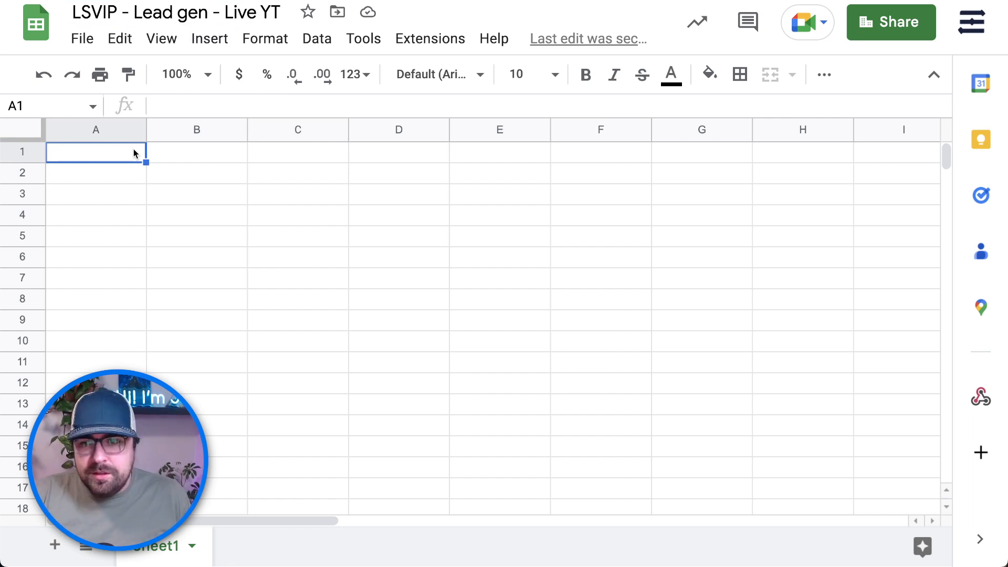
text(Date)
key(Tab)
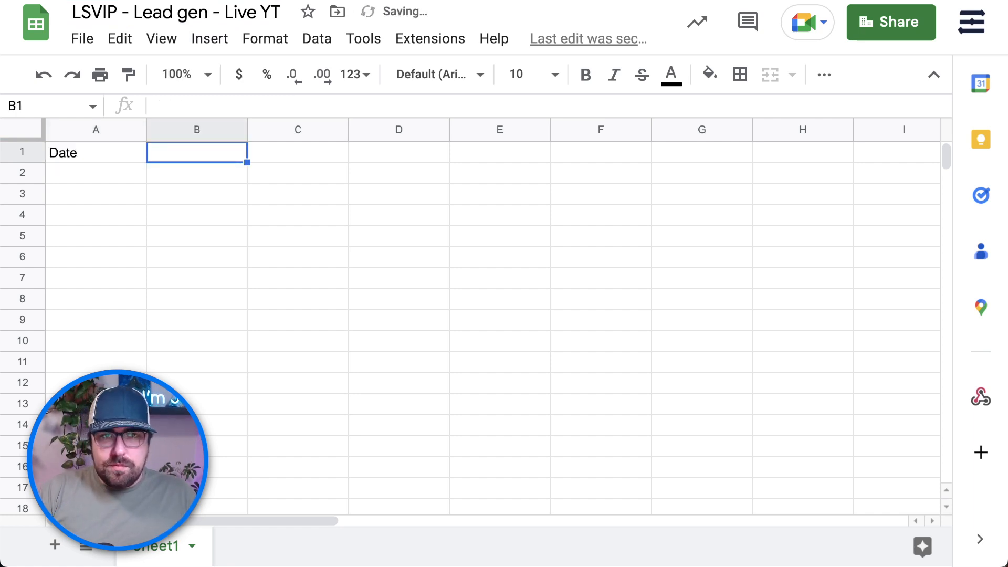
text(SEssion)
key(BackSpace)
key(BackSpace)
key(BackSpace)
key(BackSpace)
key(BackSpace)
key(BackSpace)
key(BackSpace)
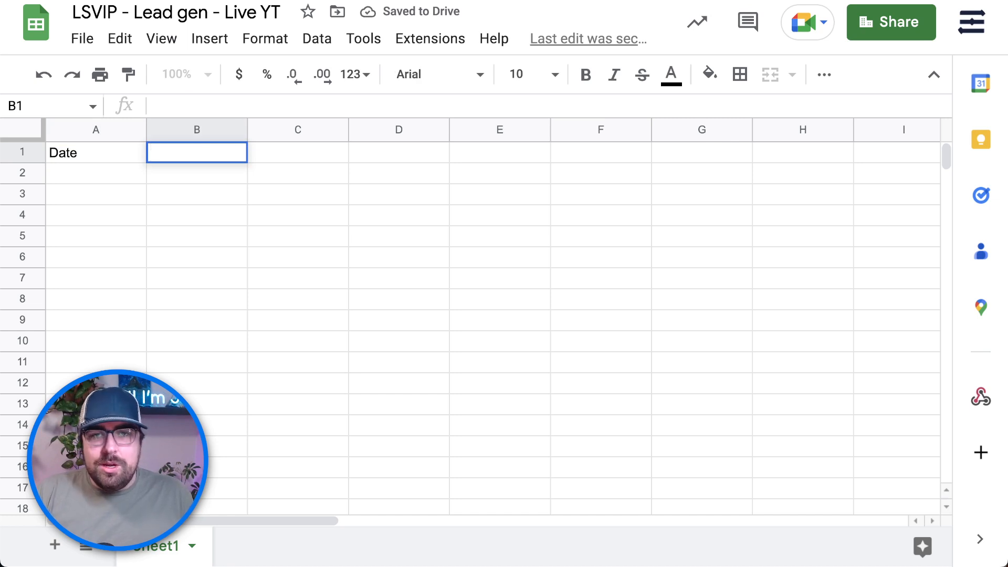
text(P)
key(BackSpace)
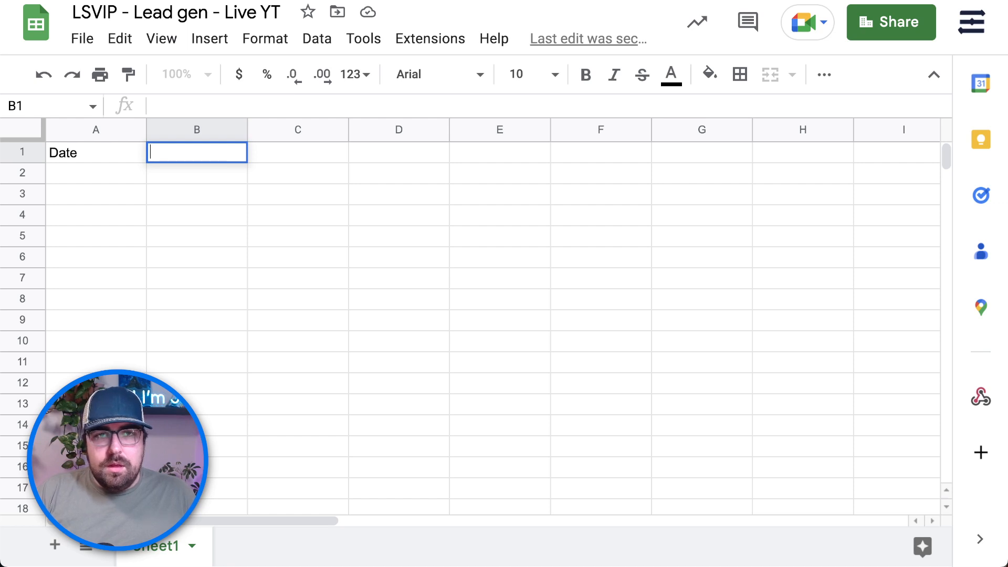
Enter the headers "Event Name" in B1 and "Foresight Name" in C1.
text(Event Name)
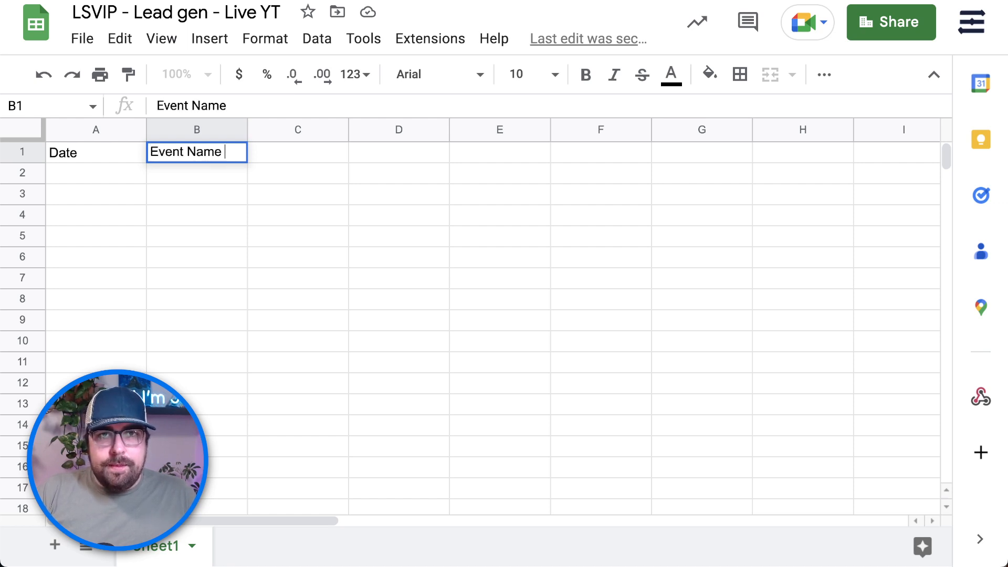
key(Tab)
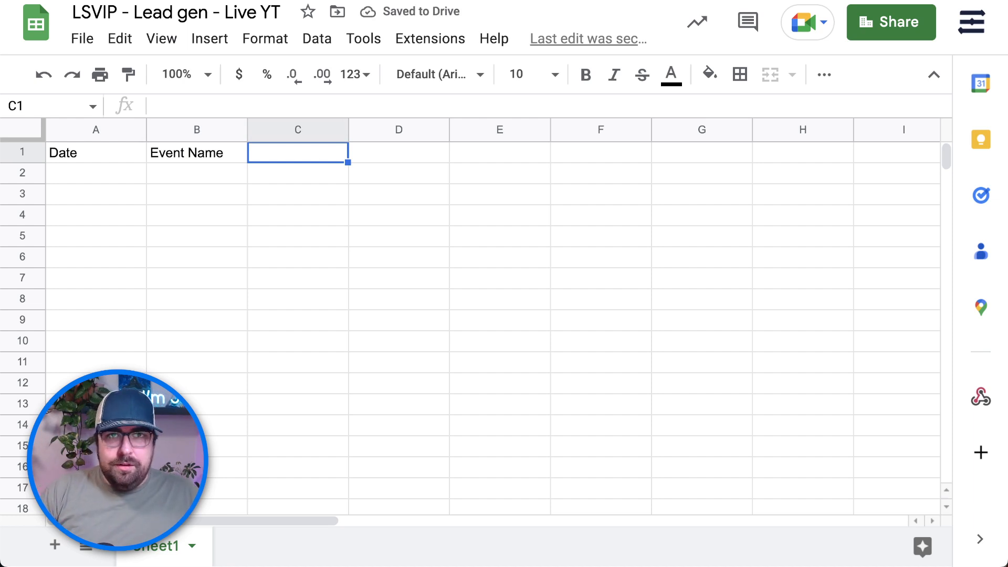
text(Fores)
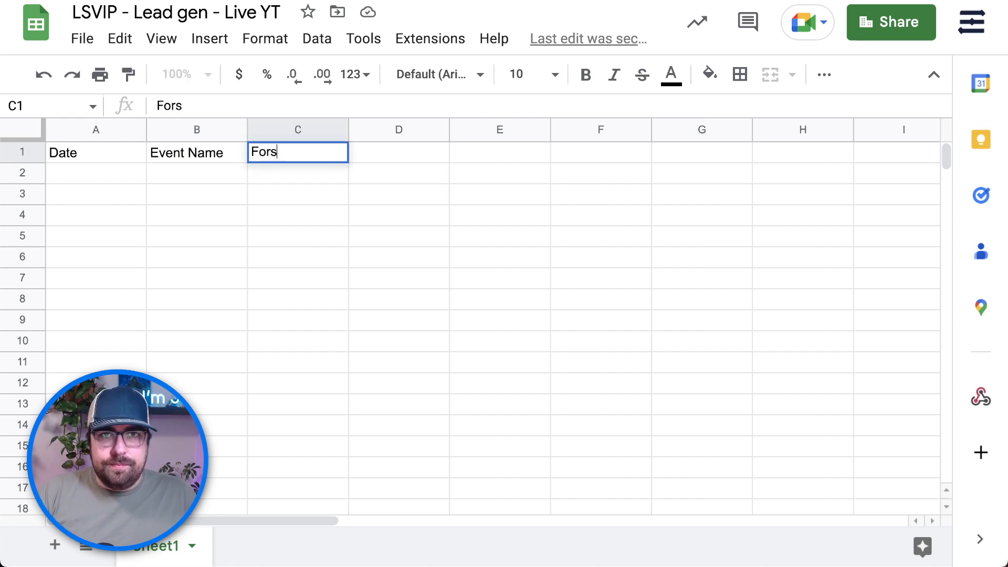
text(ight S)
key(BackSpace)
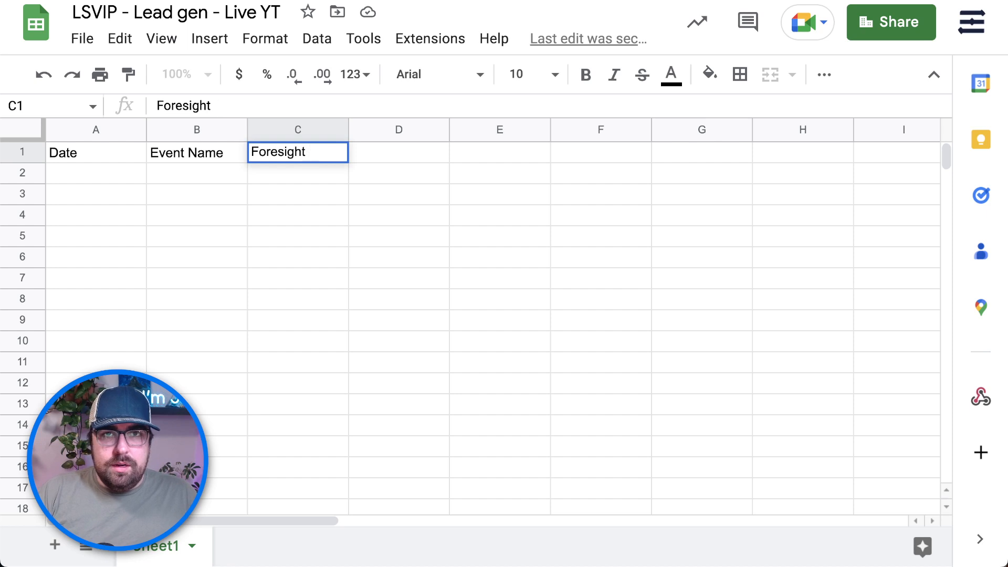
text(Name)
key(Tab)
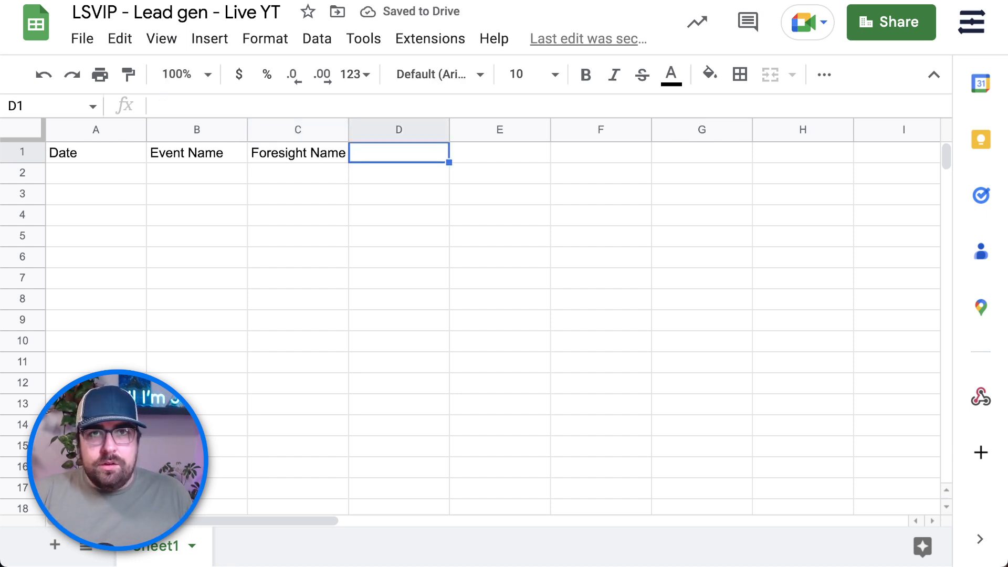
Enter the header "Session Source" in cell D1.
text(Sou)
key(BackSpace)
key(BackSpace)
text(ession)
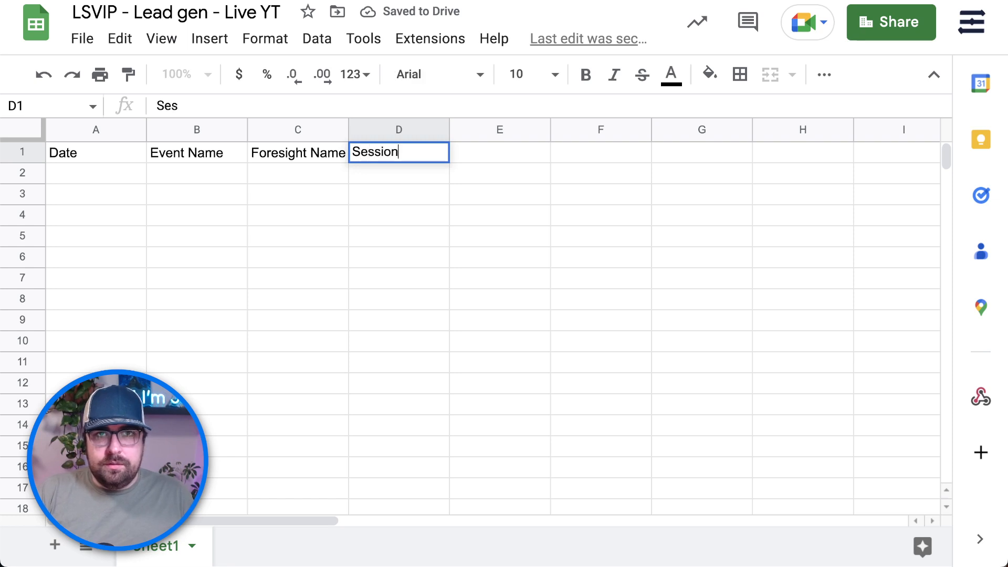
text( Source)
key(Tab)
Enter the headers "Session Medium" in E1 and "Session Campaig n" in F1.
text(Se)
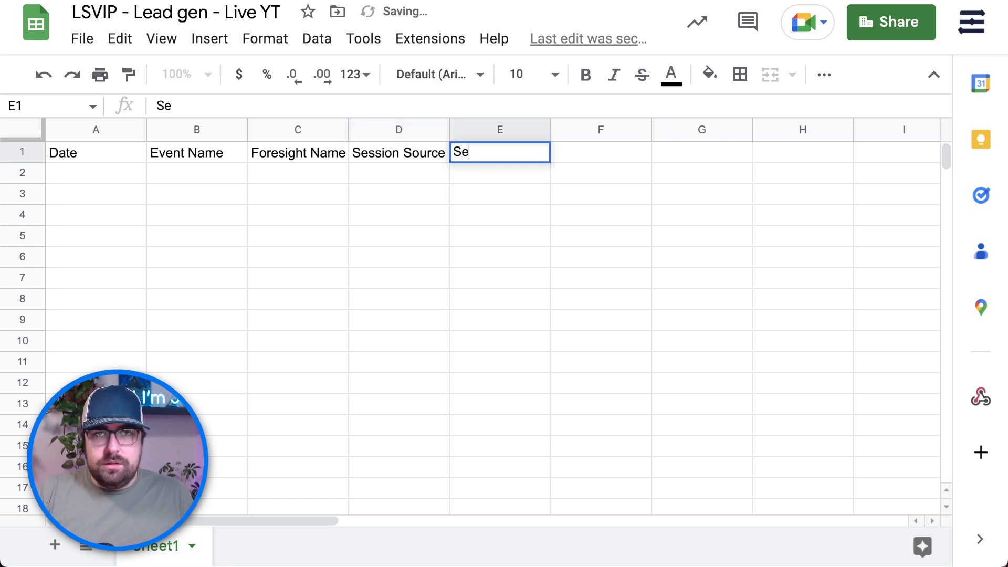
text(ssion Medium)
key(Tab)
text(S)
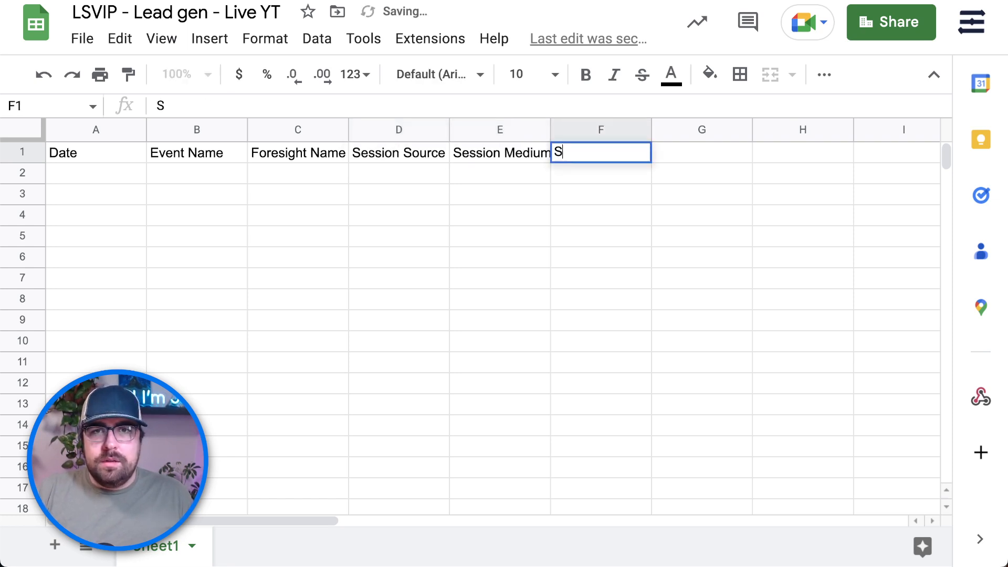
text(ession Campaig n)
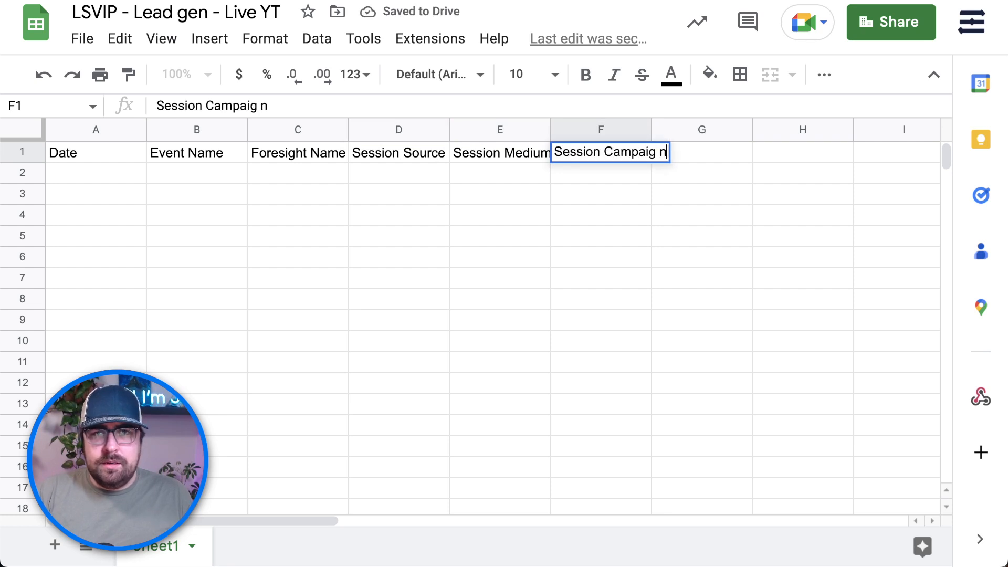
key(Tab)
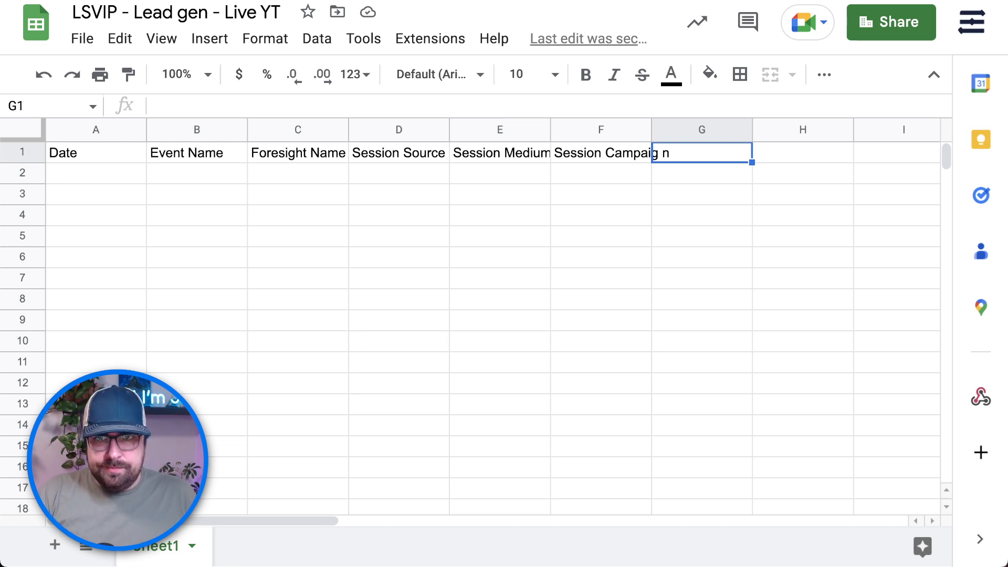
Enter the headers "Sessions" in G1 and "Event Count" in H1.
text(s)
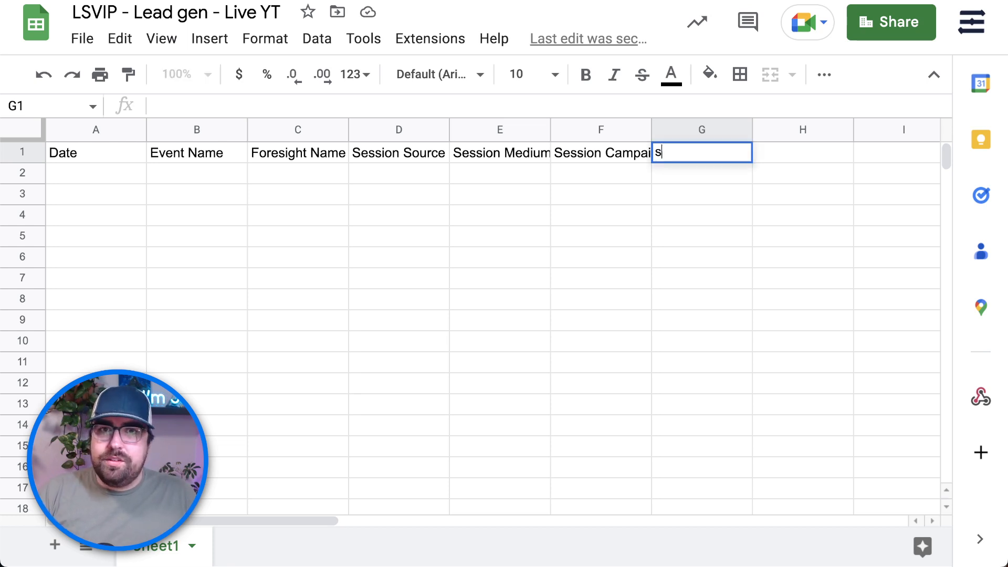
text(essions)
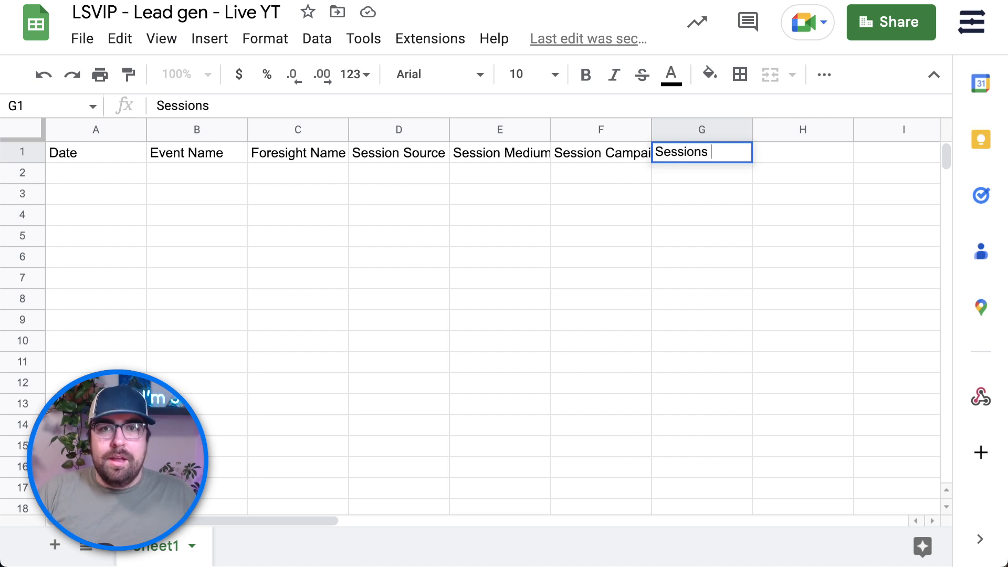
key(Tab)
text(Event )
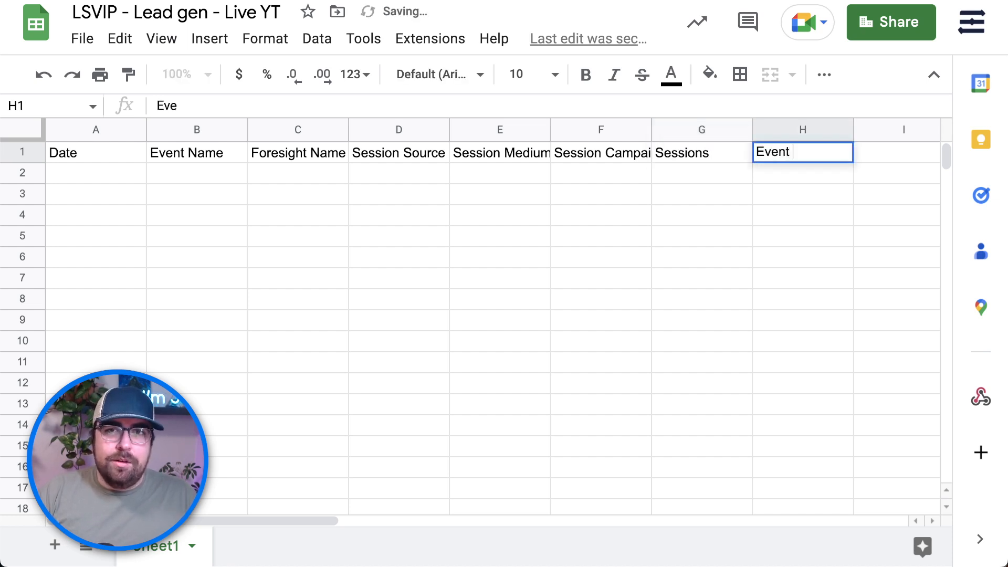
text(Count)
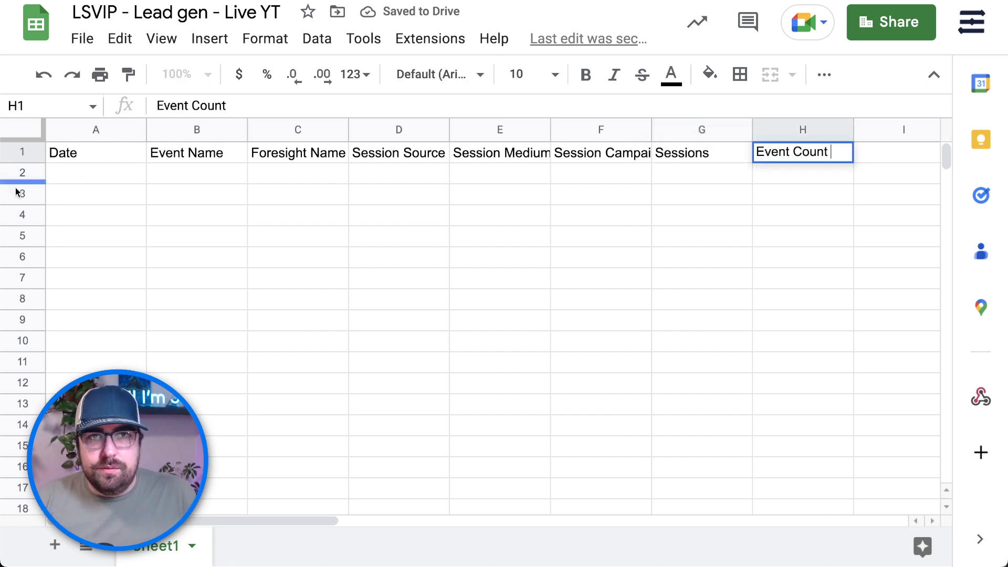
click(241, 266)
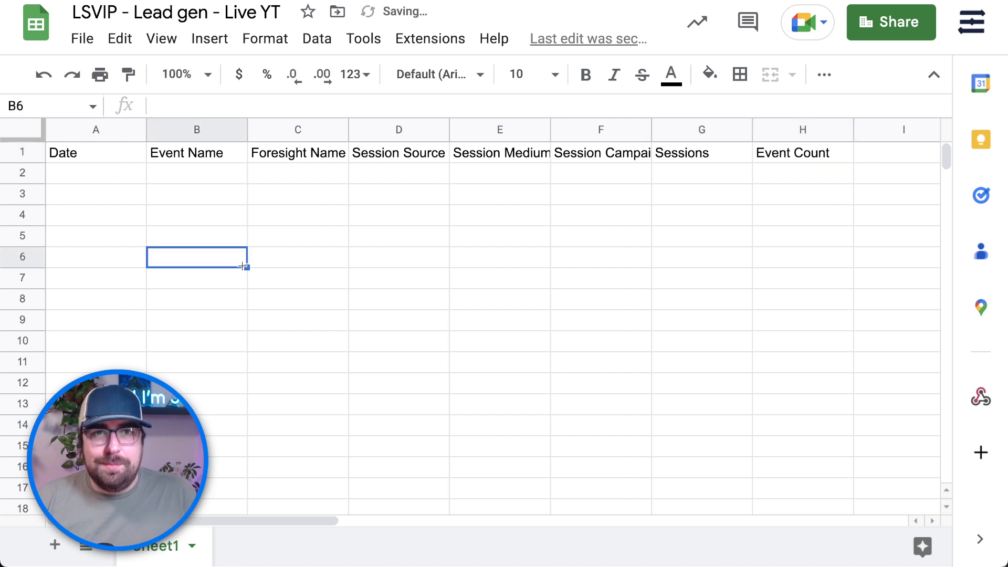
Auto-fit the widths of columns A through H to their header text.
click(452, 263)
click(112, 134)
drag(112, 134, 792, 128)
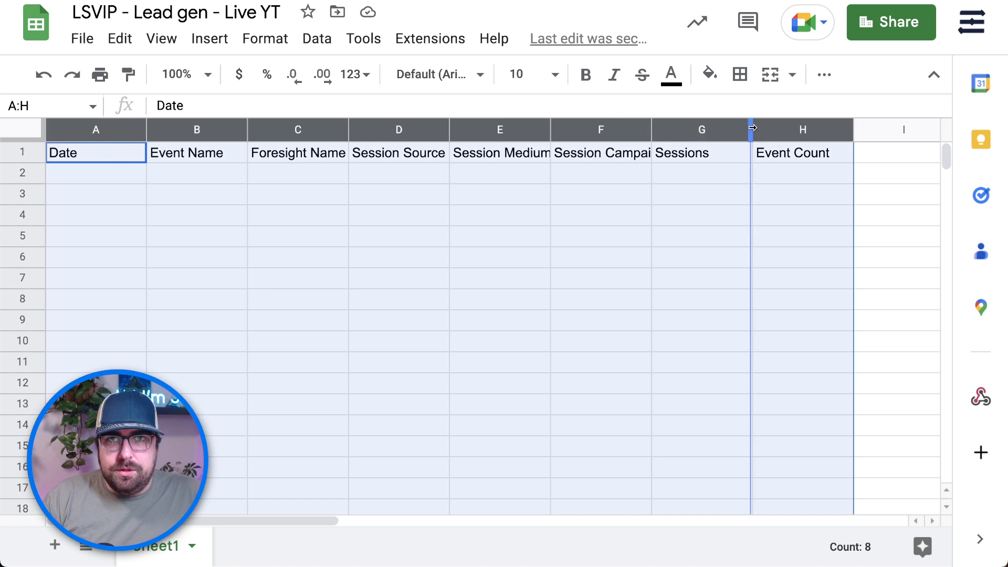
double_click(752, 128)
click(642, 236)
click(194, 176)
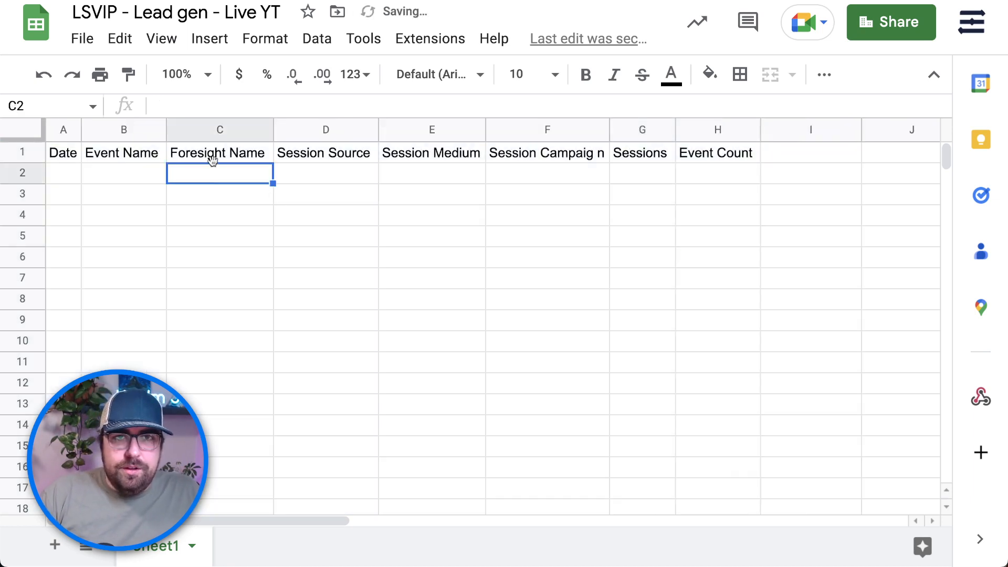
Insert two blank columns between the Event Name and Foresight Name columns.
click(213, 129)
right_click(213, 130)
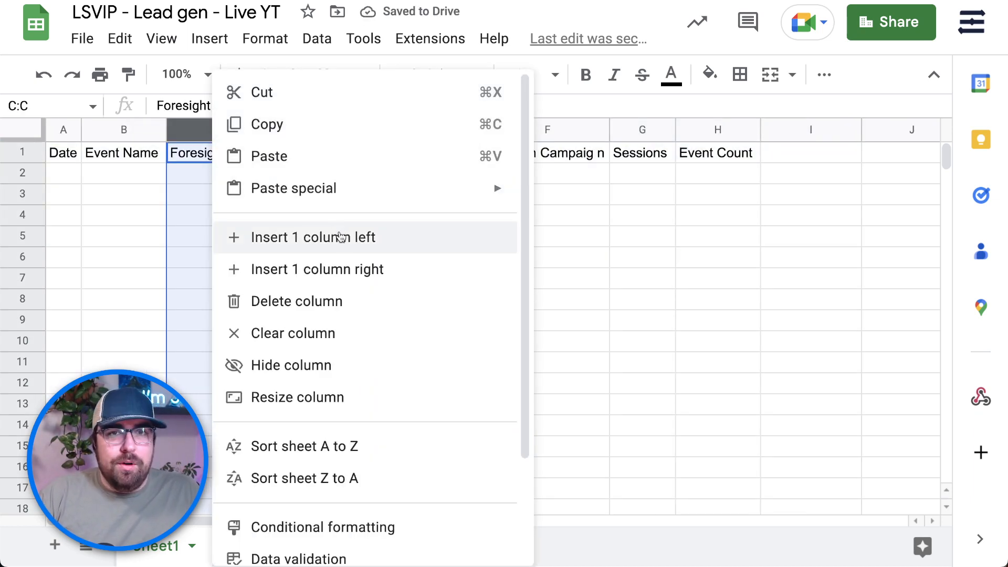
click(339, 237)
right_click(245, 133)
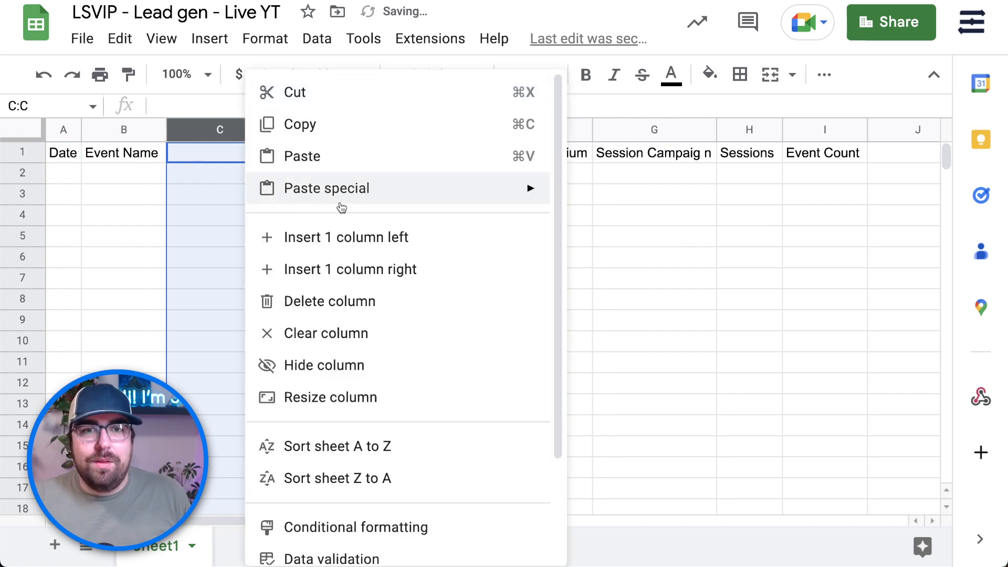
click(313, 236)
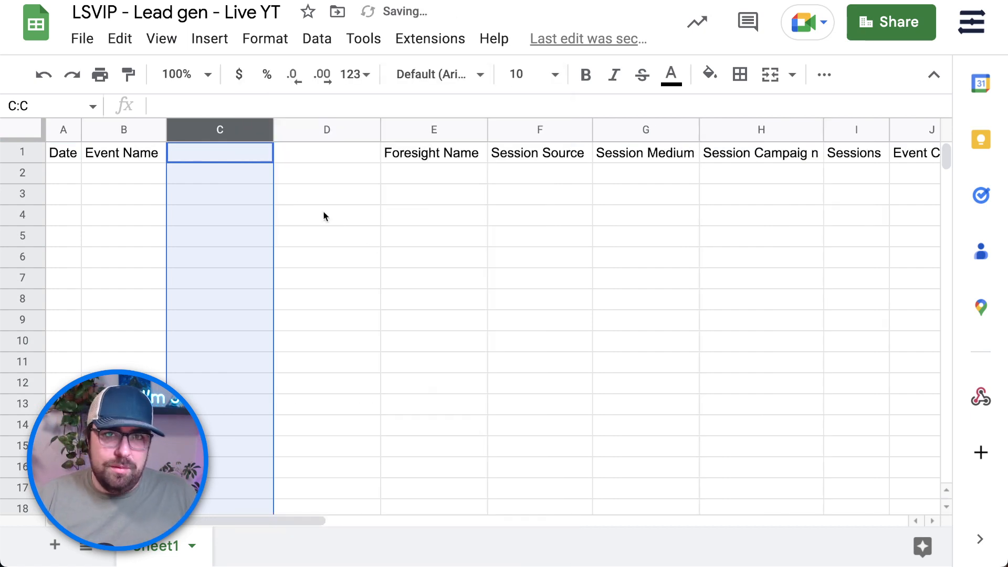
Enter the headers "Hostname" in C1 and "Laning Path" in D1.
click(245, 156)
text(Hostname)
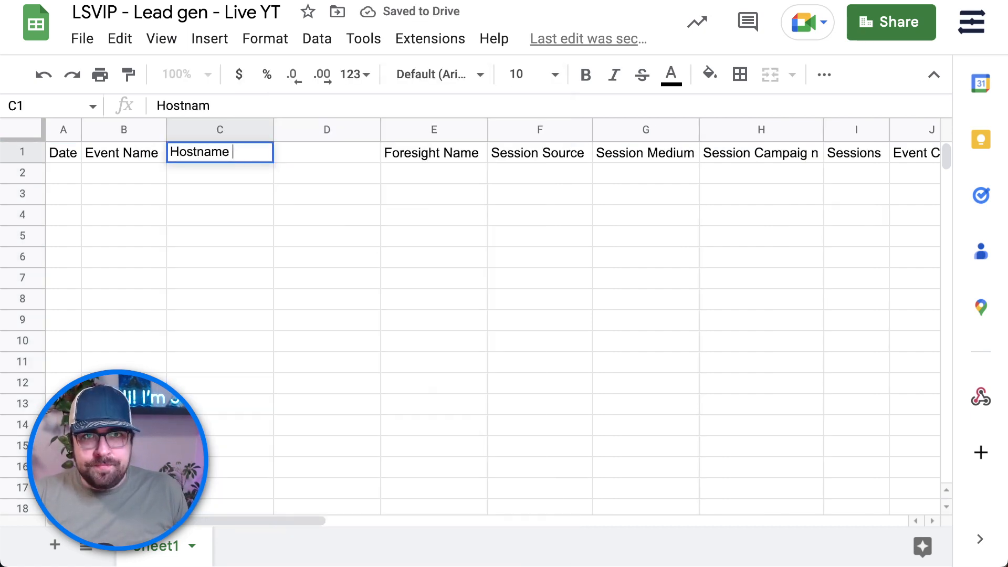
key(Tab)
text(Laning P)
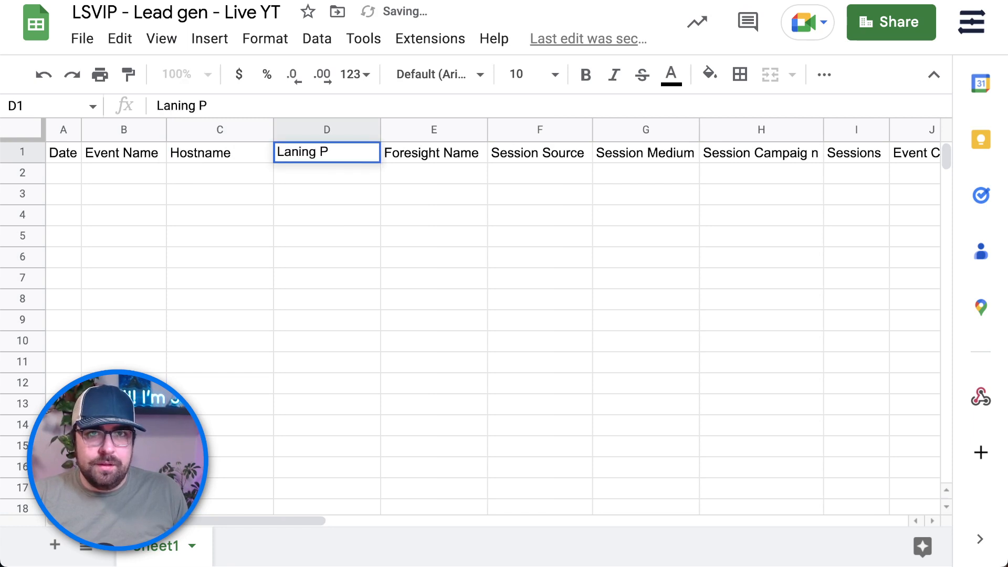
text(age)
key(BackSpace)
key(BackSpace)
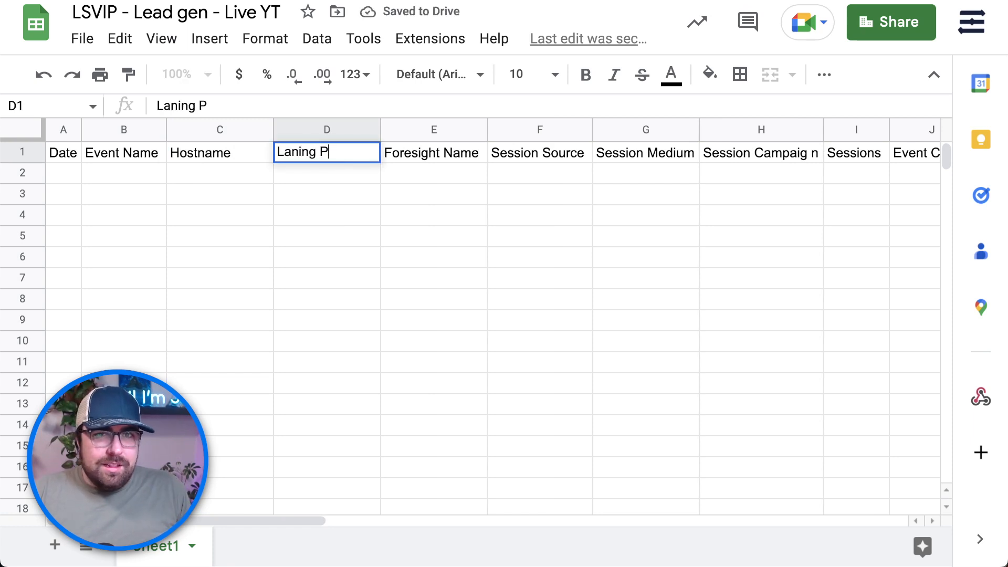
text(ath)
key(Return)
click(219, 212)
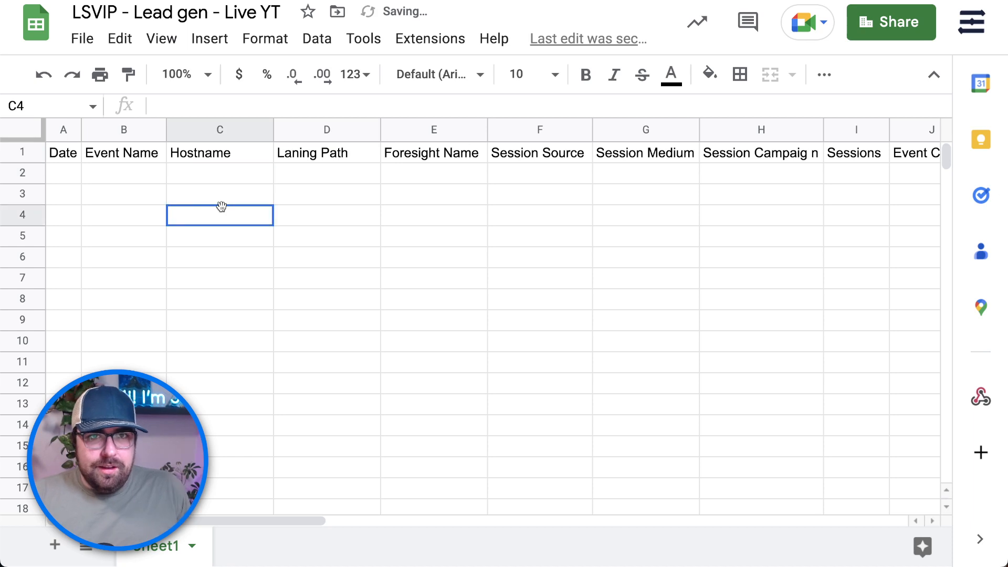
Review the column headers in row 1 one by one, from Event Name through Event Count.
click(89, 154)
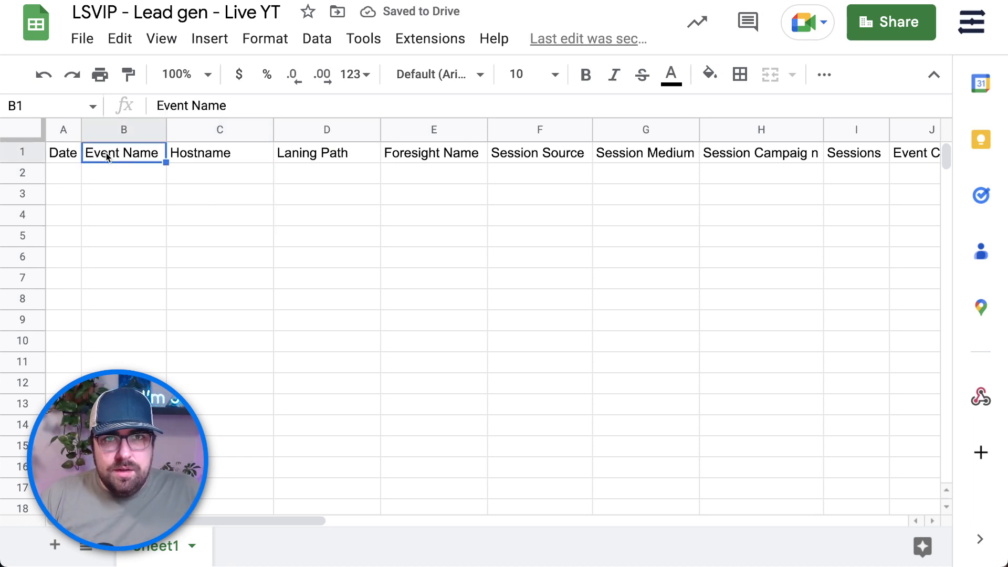
click(209, 157)
click(326, 160)
click(414, 158)
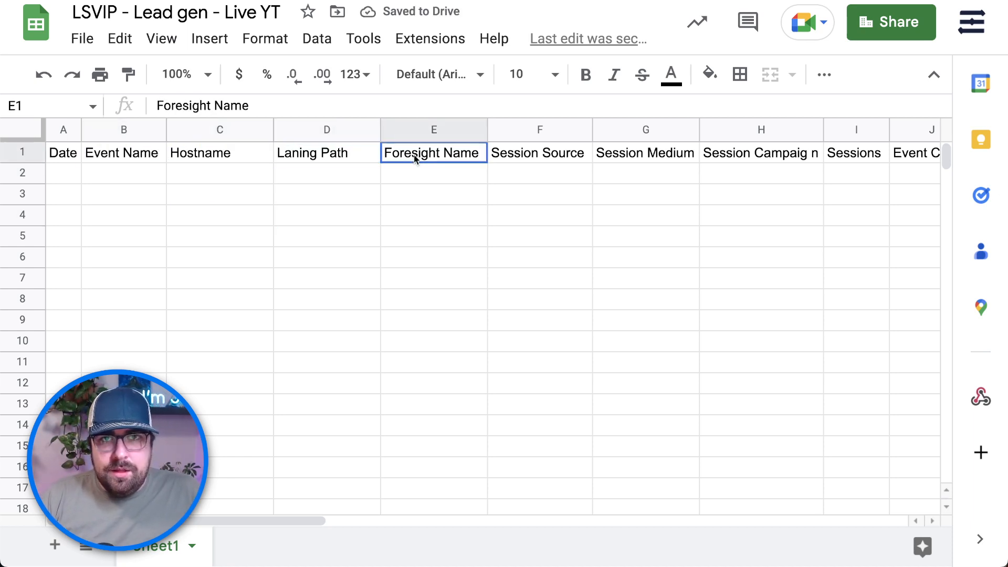
click(548, 157)
click(626, 158)
click(717, 155)
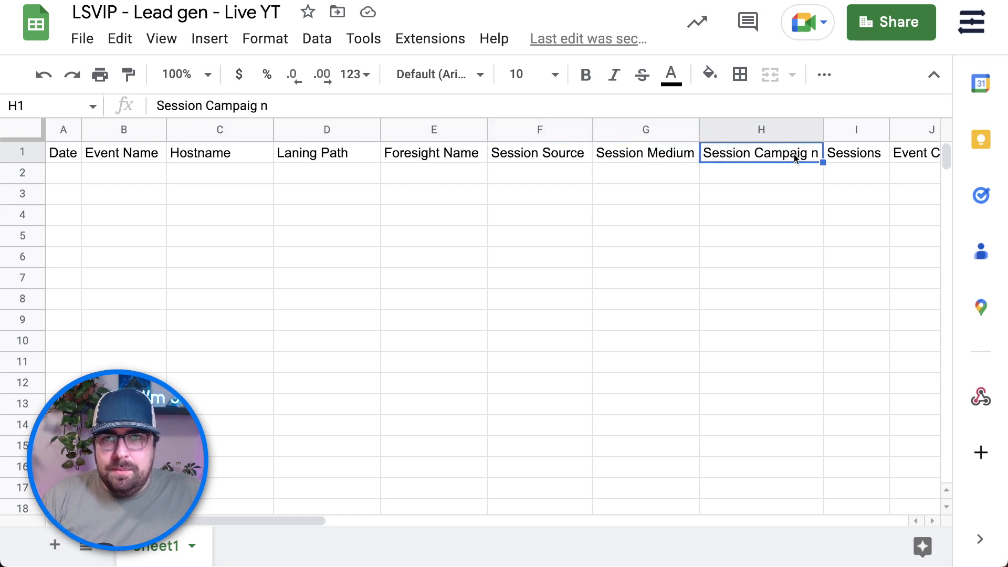
click(841, 160)
scroll(814, 176, right, 2)
scroll(814, 175, right, 1)
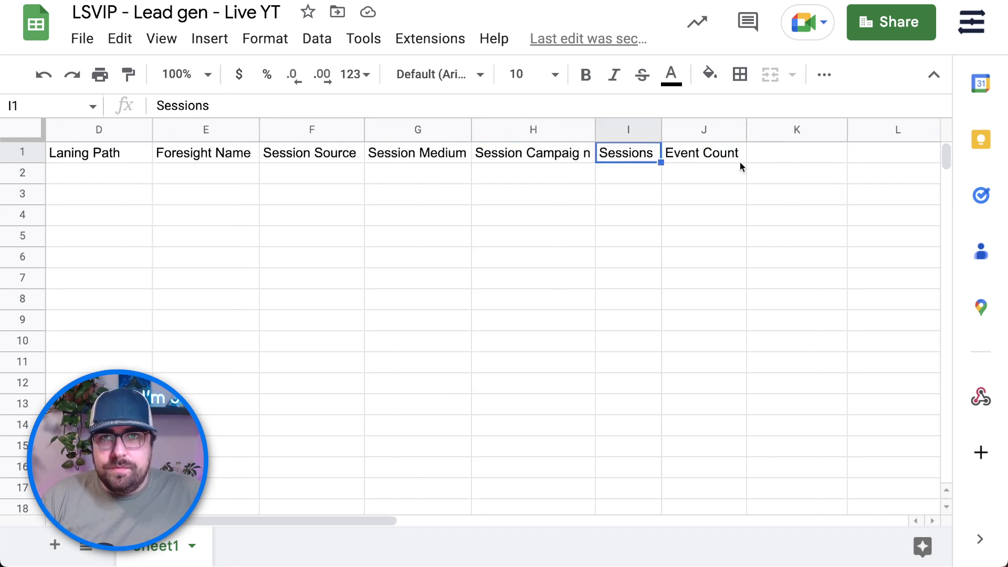
click(739, 158)
click(606, 320)
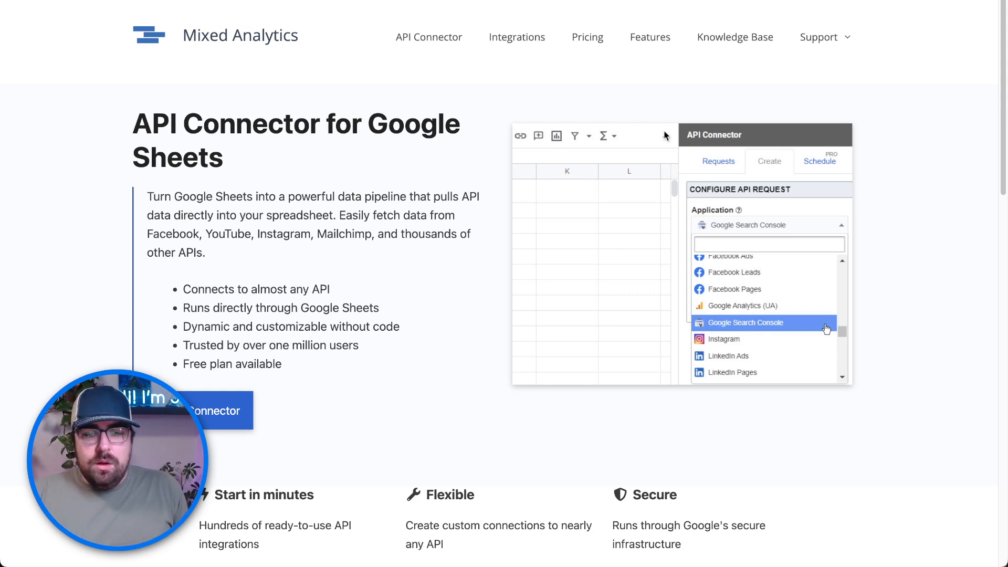
On the Mixed Analytics website, open the API Connector pricing and compare the Pro and Business plans' prices, request limits and OAuth connections.
click(586, 39)
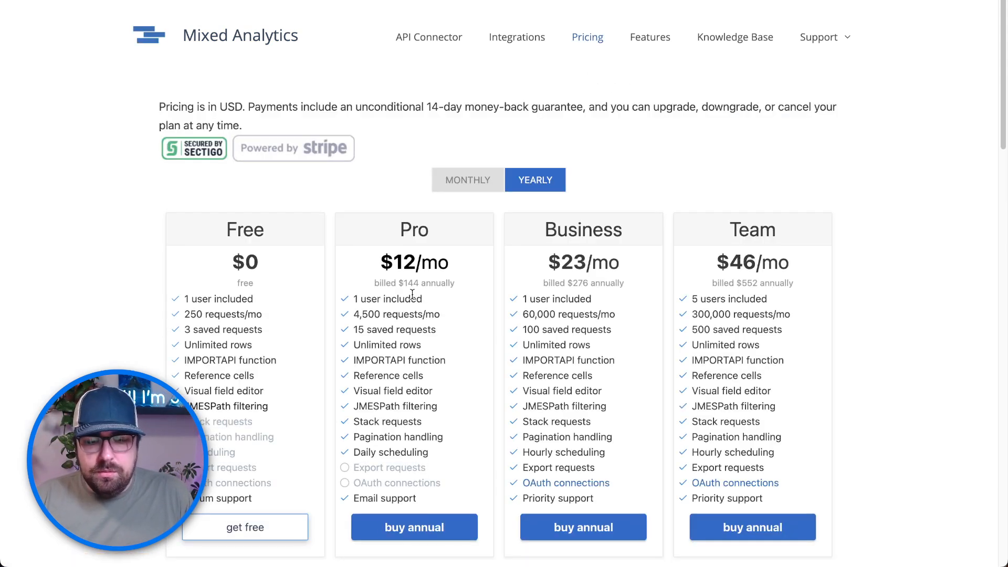
scroll(406, 280, down, 1)
drag(373, 255, 457, 254)
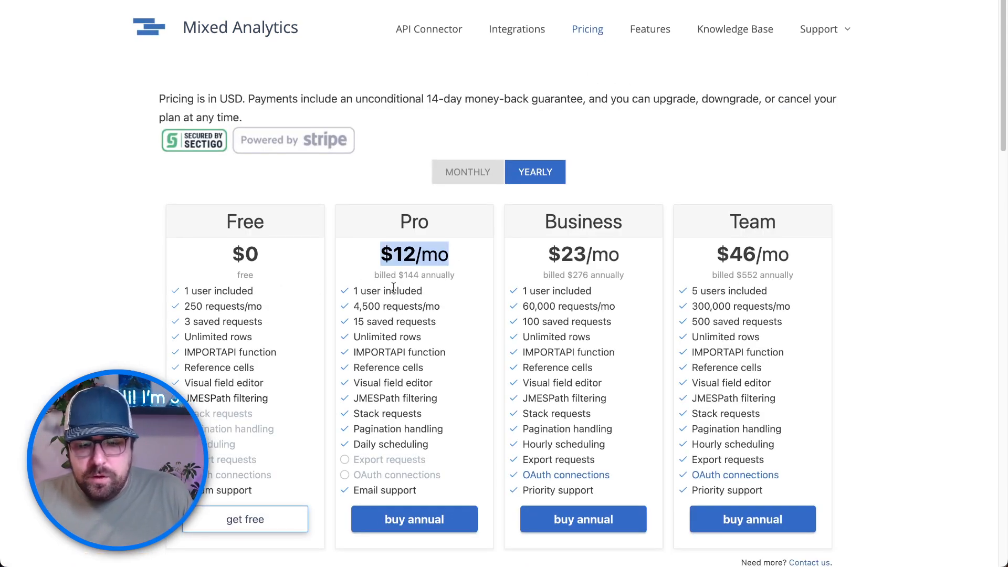
scroll(406, 248, down, 1)
drag(358, 297, 444, 420)
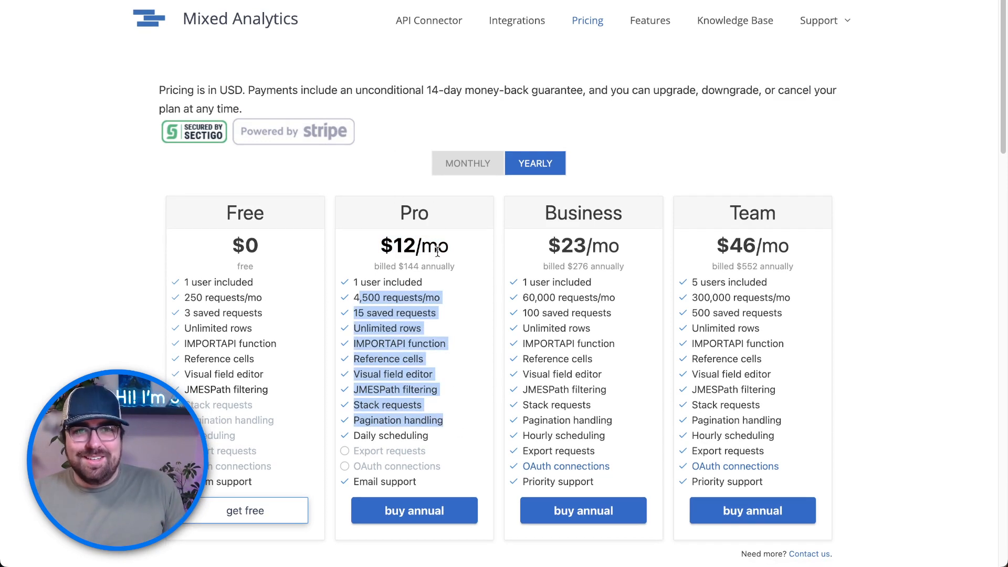
click(385, 446)
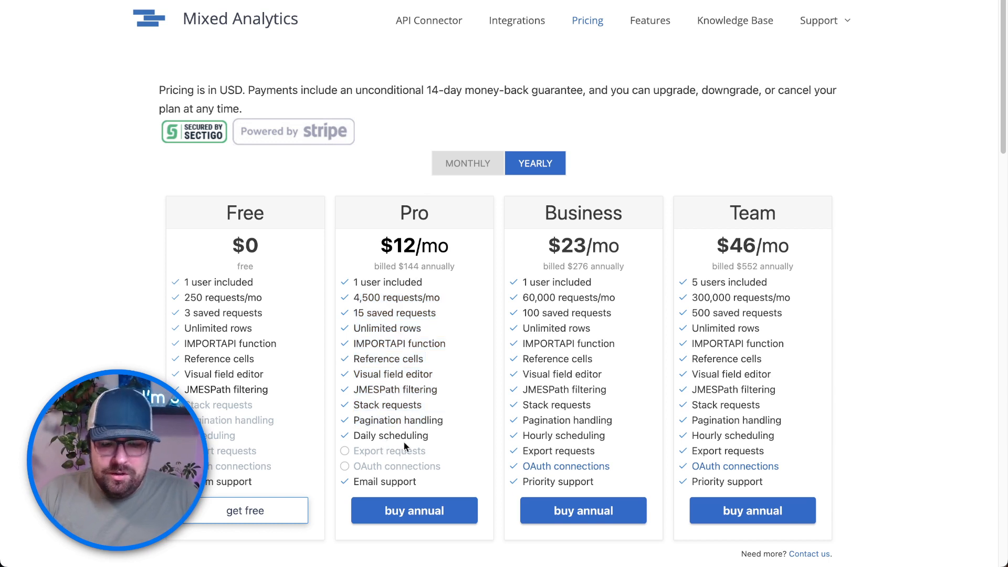
drag(447, 466, 355, 465)
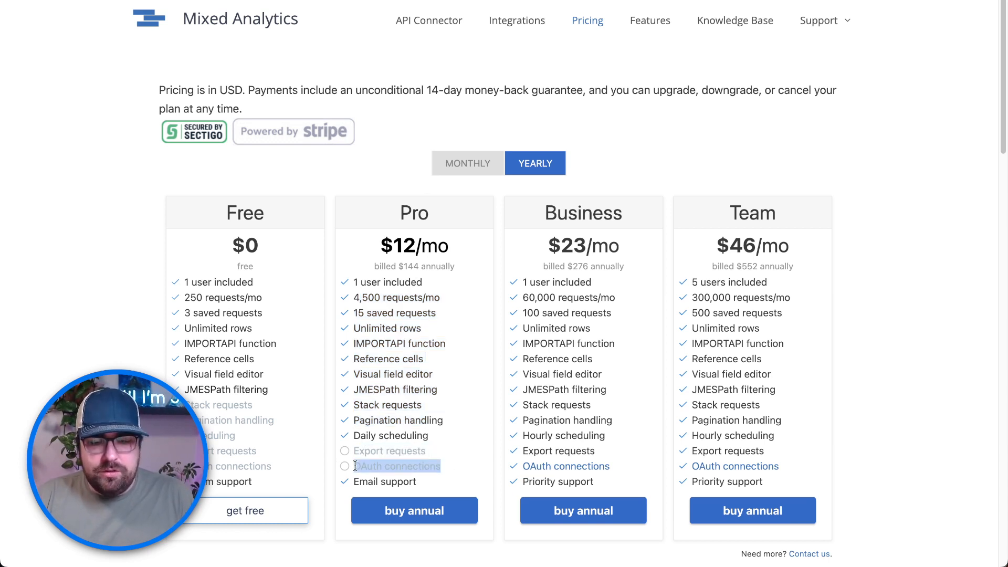
drag(542, 243, 487, 463)
click(628, 470)
click(601, 335)
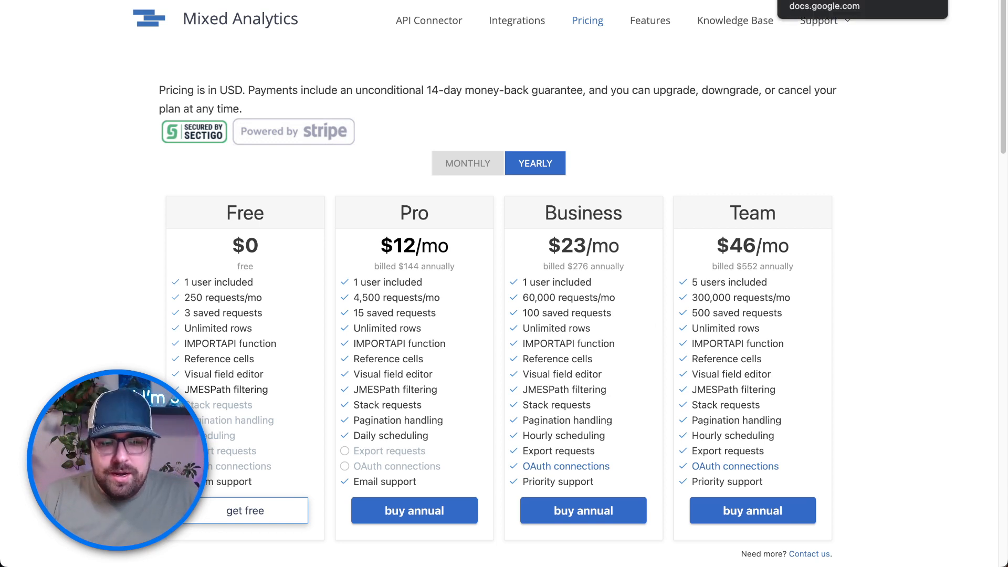
Return to the Google Sheets lead-gen spreadsheet and add a second sheet named "LSVIP Lead Gen Table".
click(821, 0)
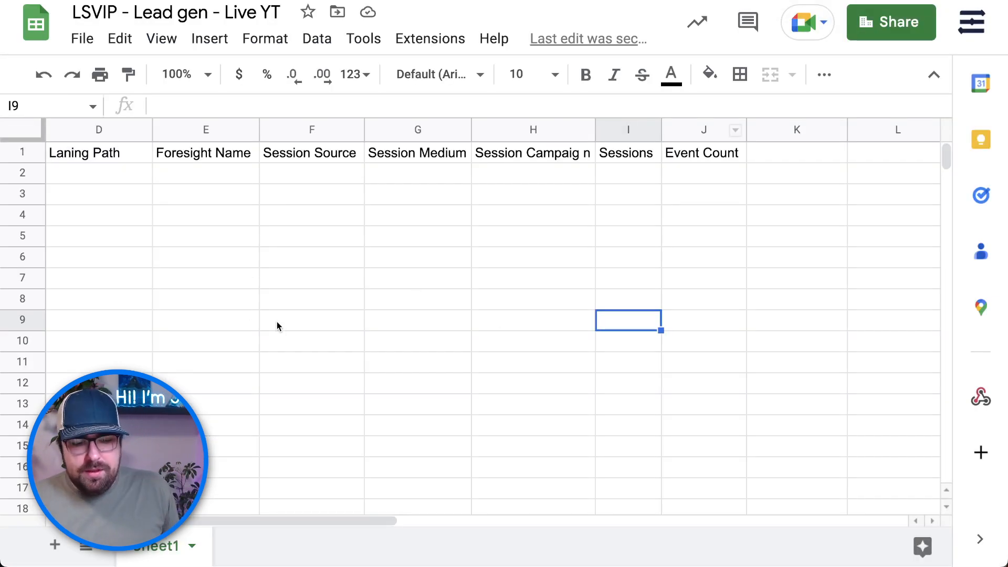
click(55, 544)
double_click(258, 550)
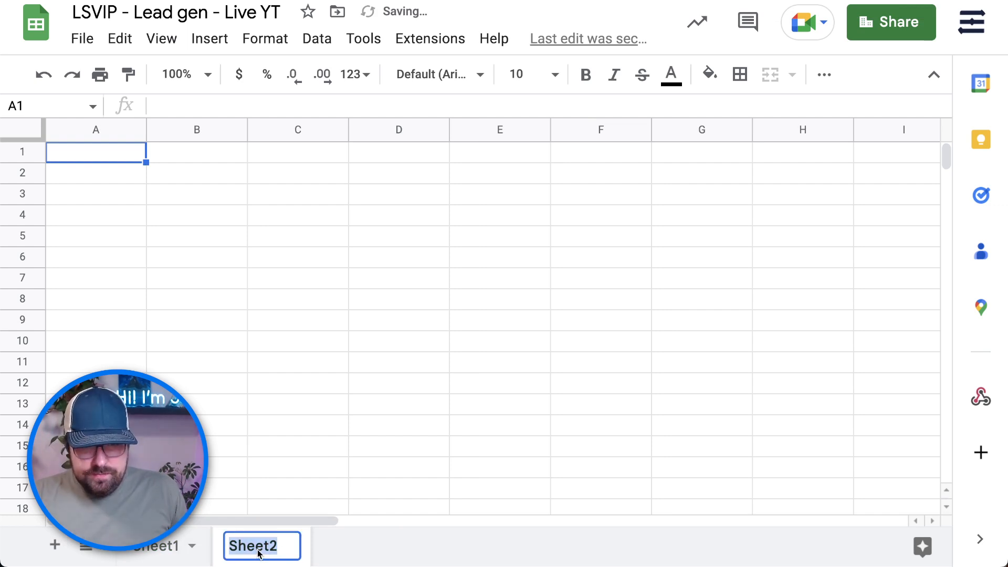
text(LST)
key(BackSpace)
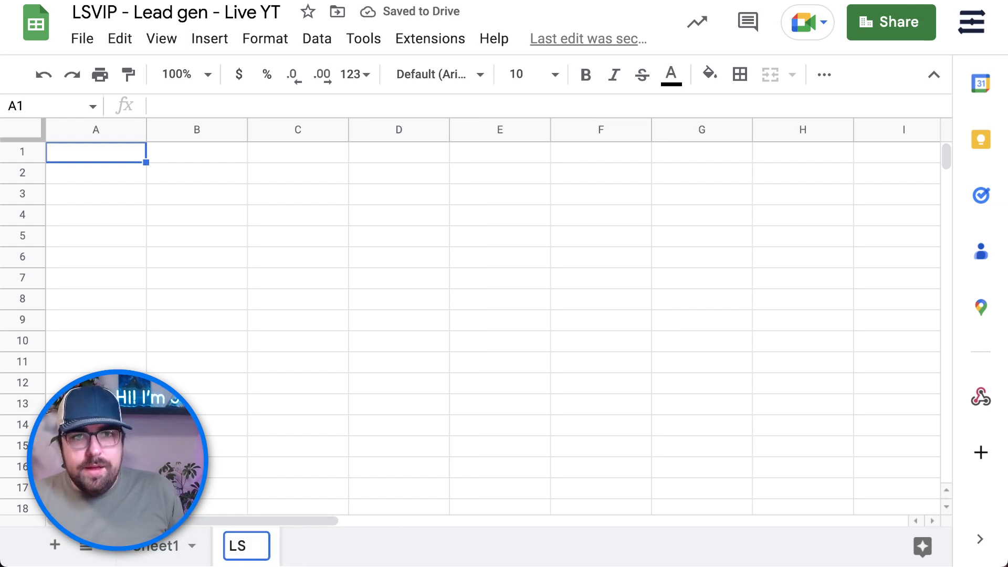
text(VIP Lead Gen)
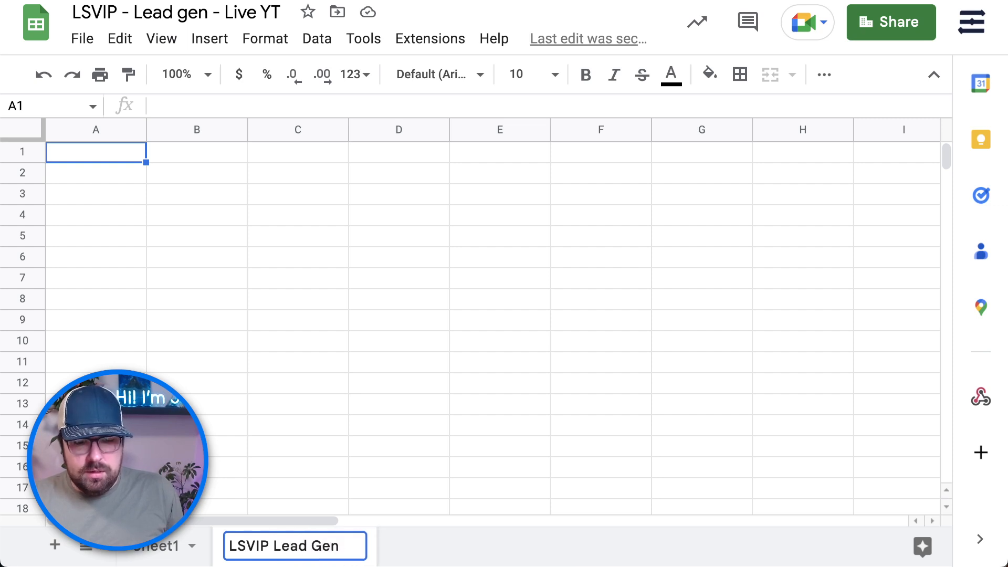
text( Table)
click(128, 278)
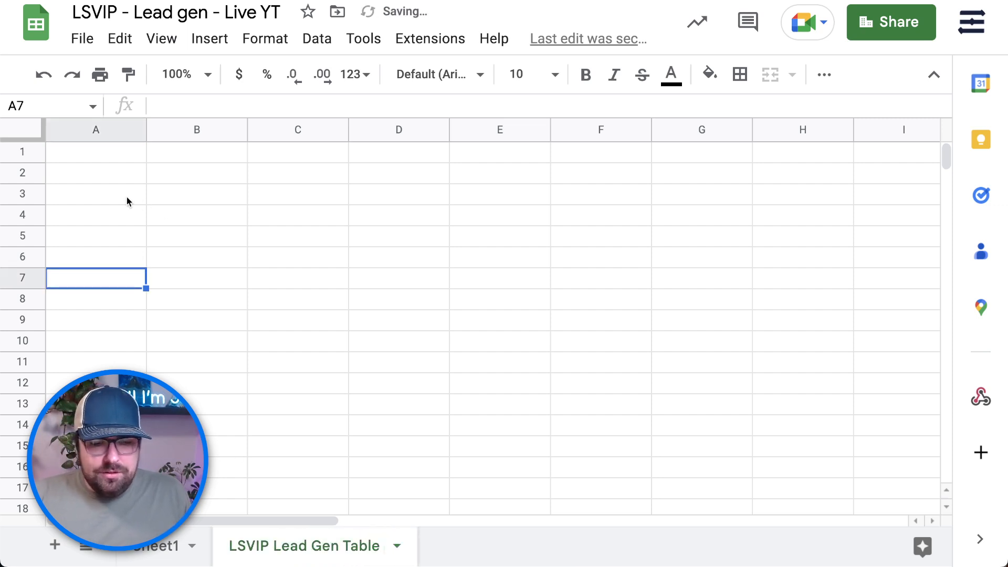
Open the API Connector add-on with cell A1 selected on the "LSVIP Lead Gen Table" sheet.
click(109, 157)
click(451, 39)
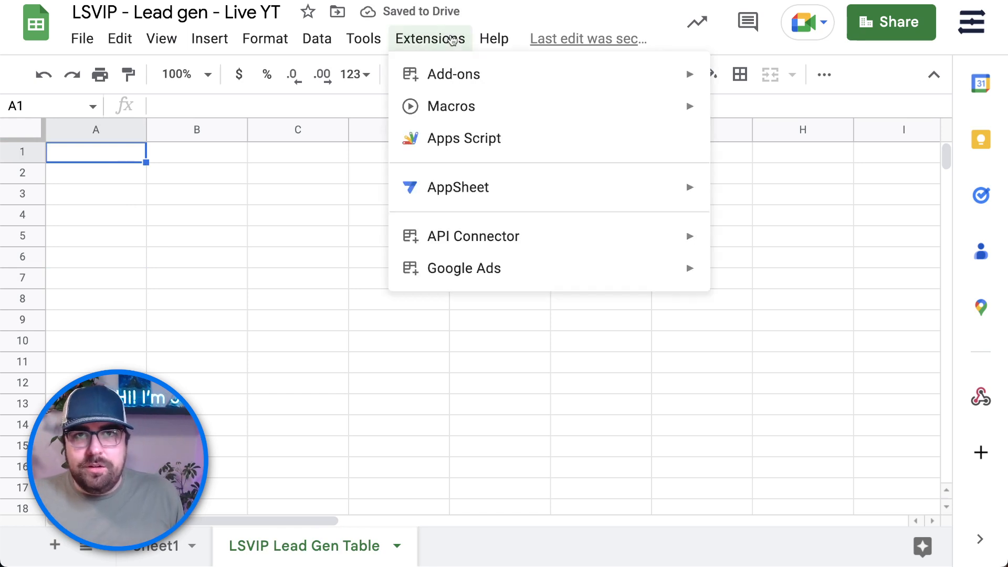
mouse_move(499, 236)
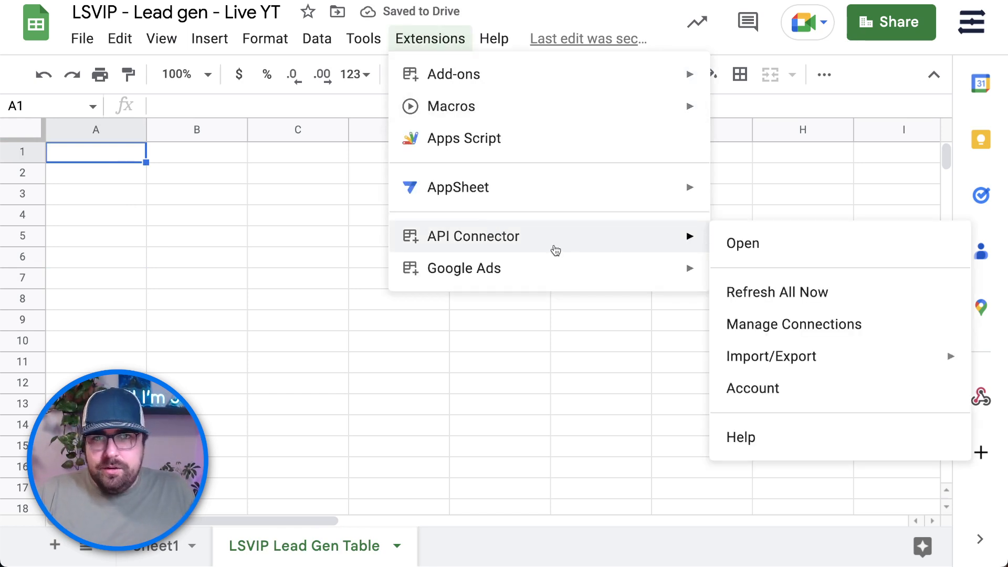
click(759, 245)
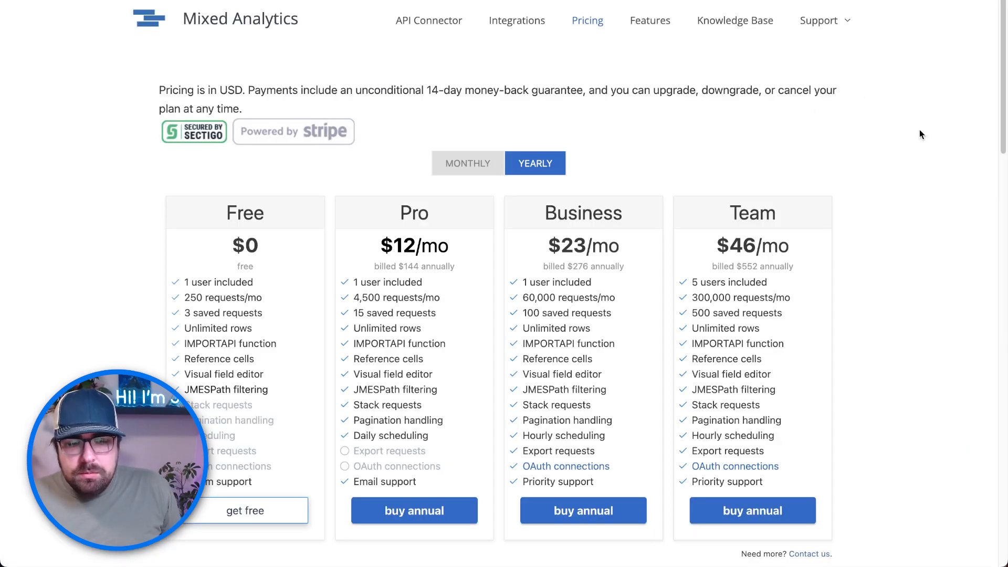
On the Mixed Analytics website, search the integrations for "GA4" and open the Google Analytics (GA4) guide.
click(519, 21)
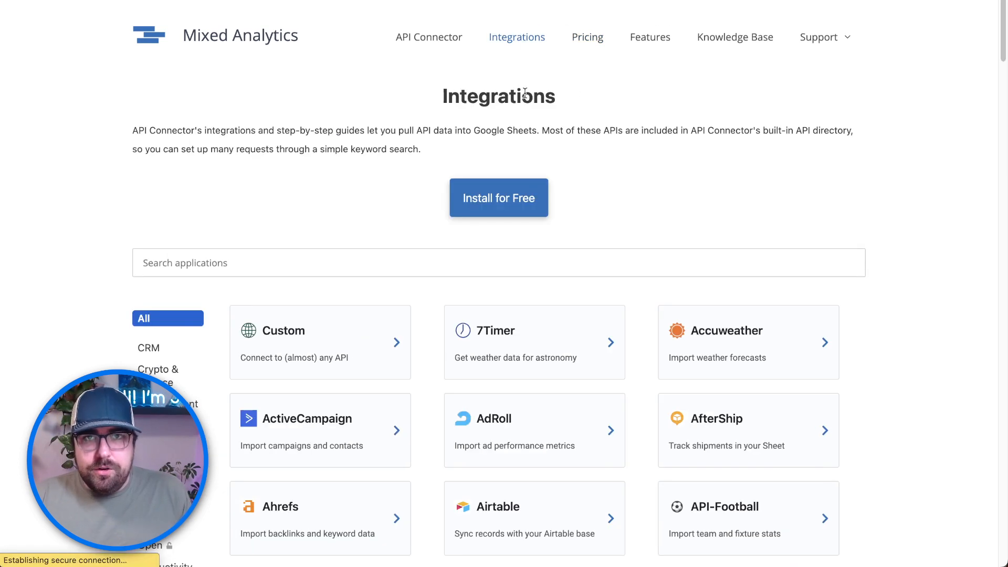
click(411, 255)
text(GA4)
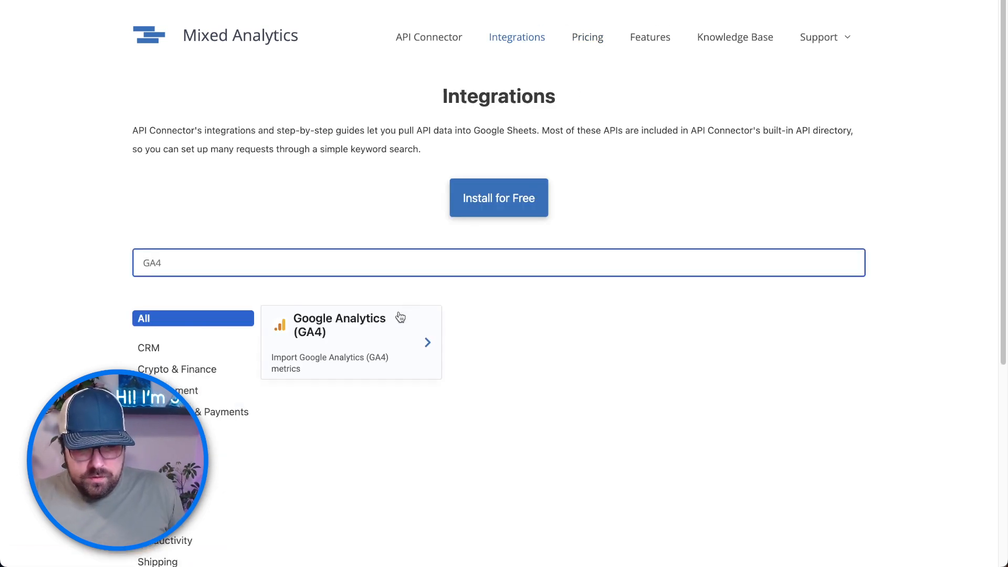
click(438, 329)
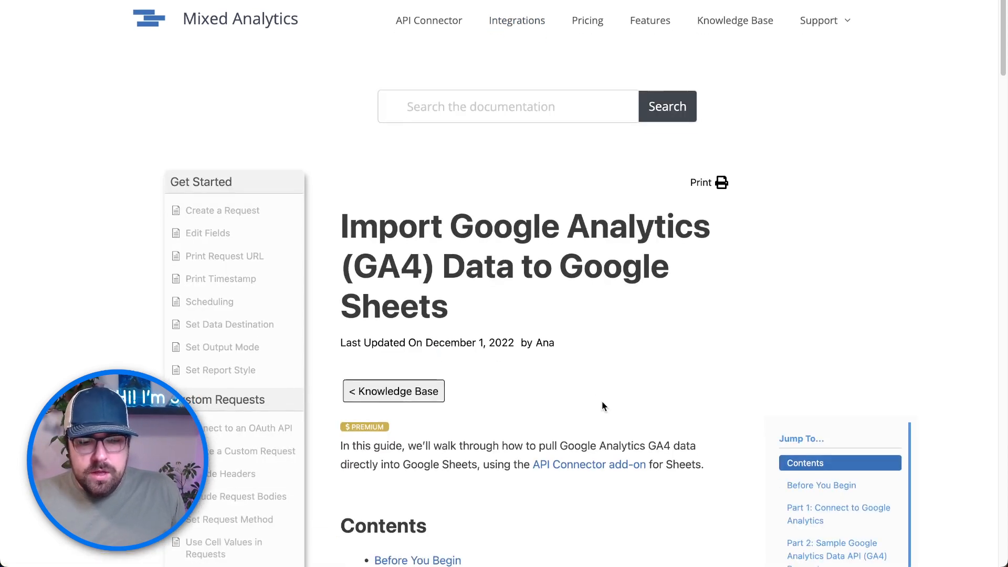
Read the guide's prerequisites and Part 1 on connecting API Connector to Google Analytics, including the Google authorization steps.
scroll(602, 403, down, 3)
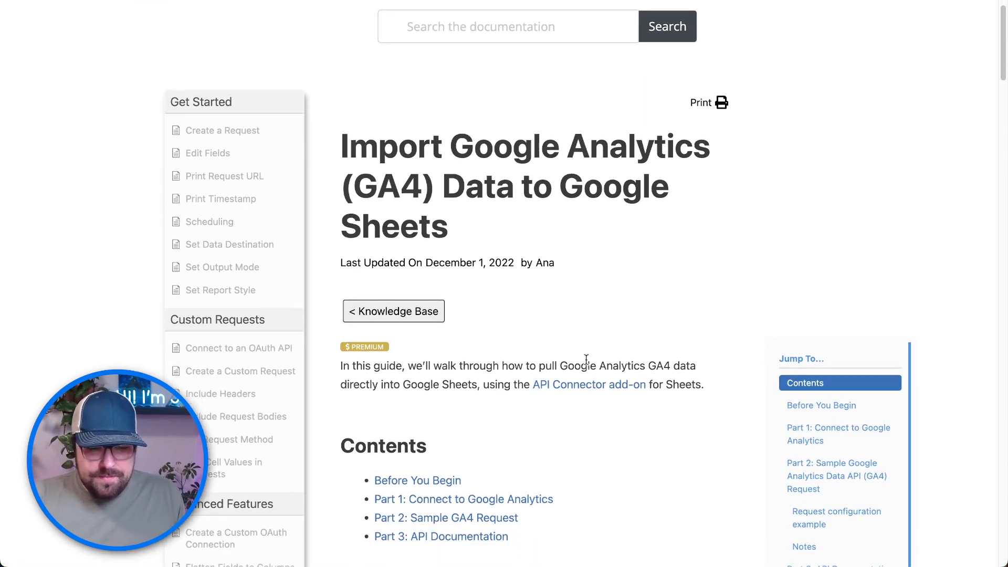
scroll(586, 359, down, 10)
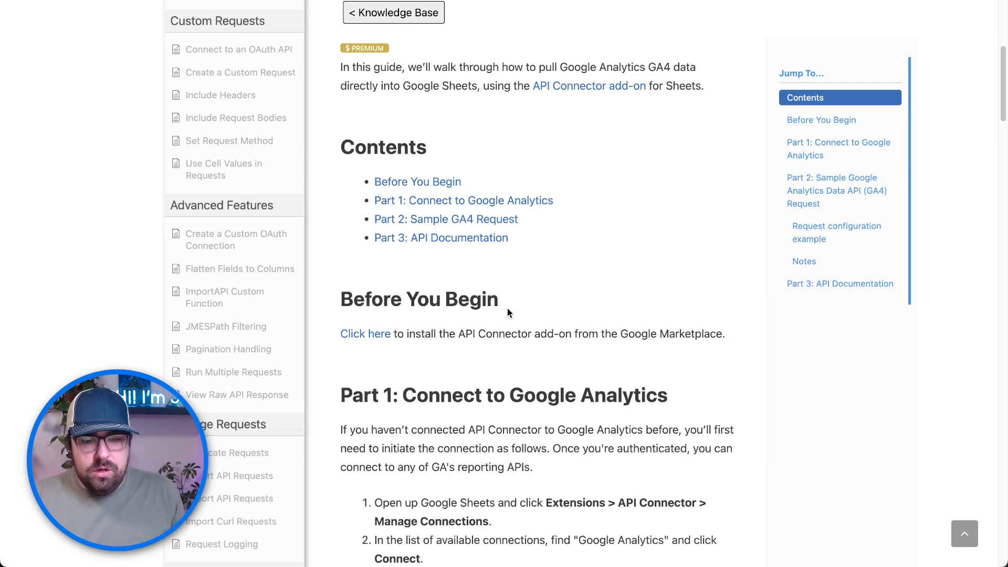
scroll(570, 315, down, 8)
drag(379, 142, 701, 186)
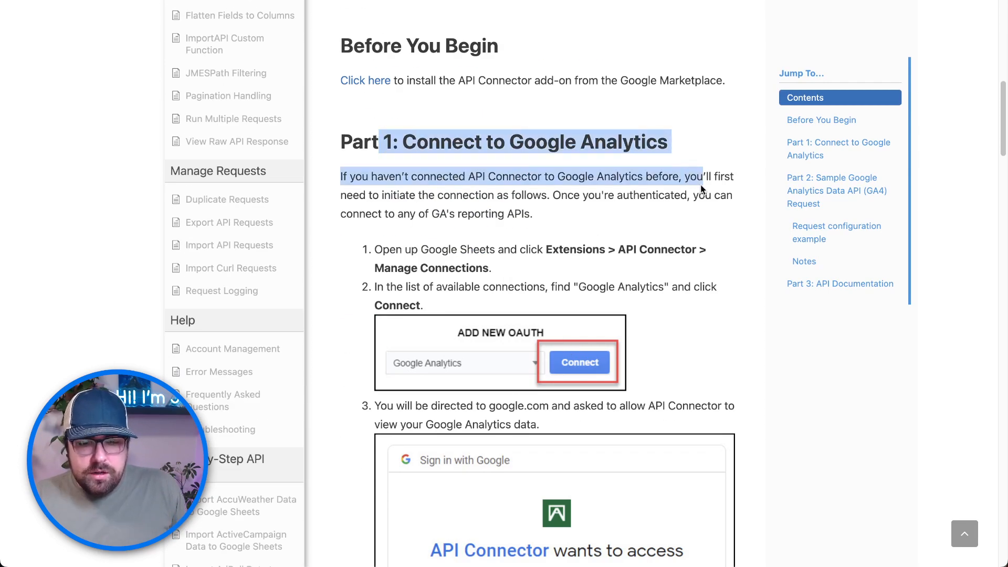
scroll(663, 310, down, 1)
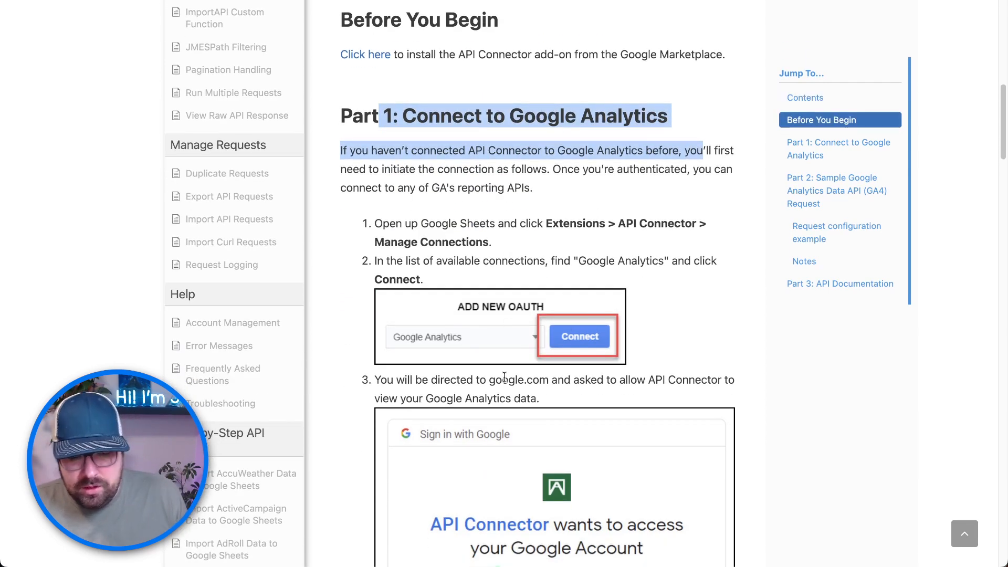
scroll(504, 377, down, 13)
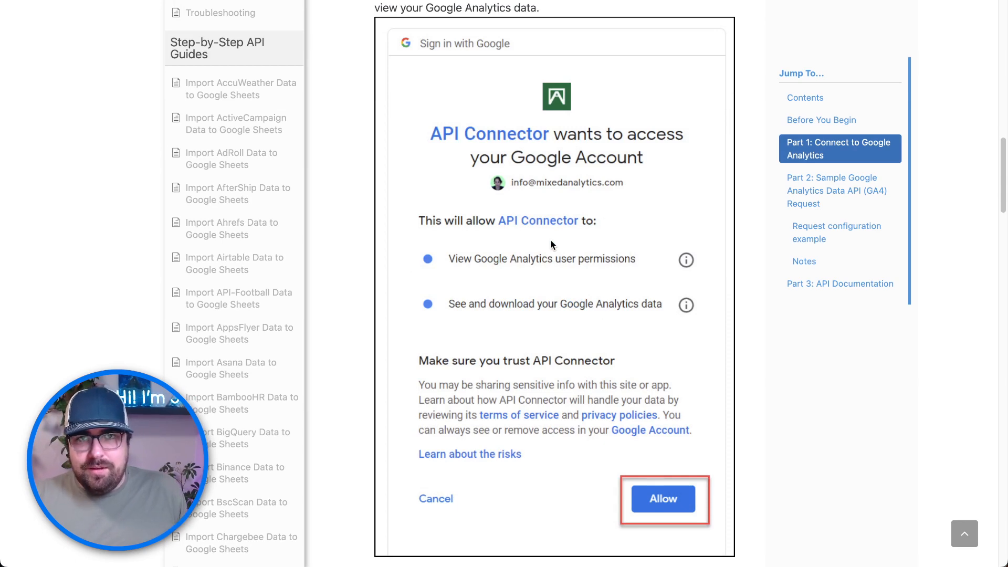
scroll(550, 240, down, 10)
drag(543, 297, 431, 236)
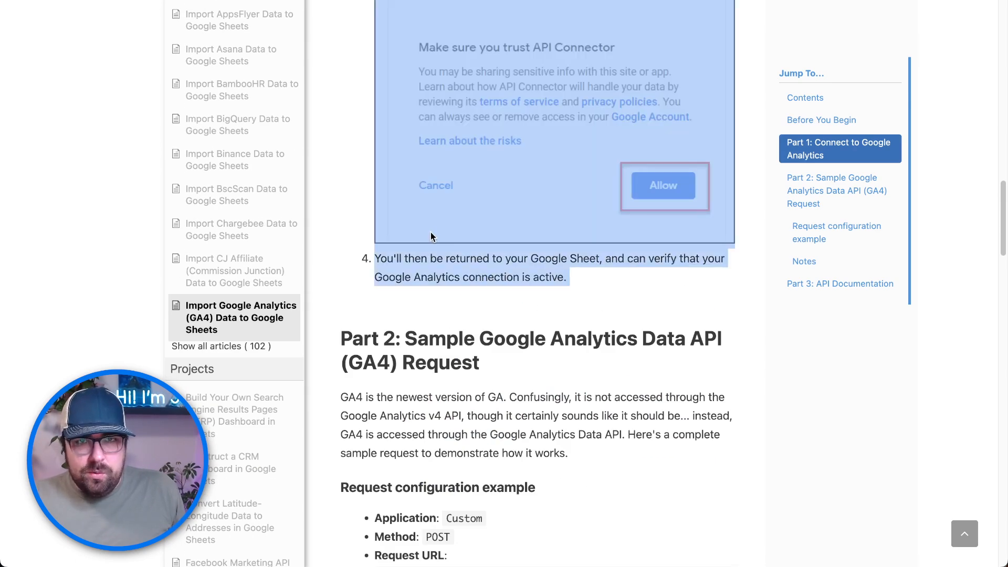
scroll(450, 225, down, 2)
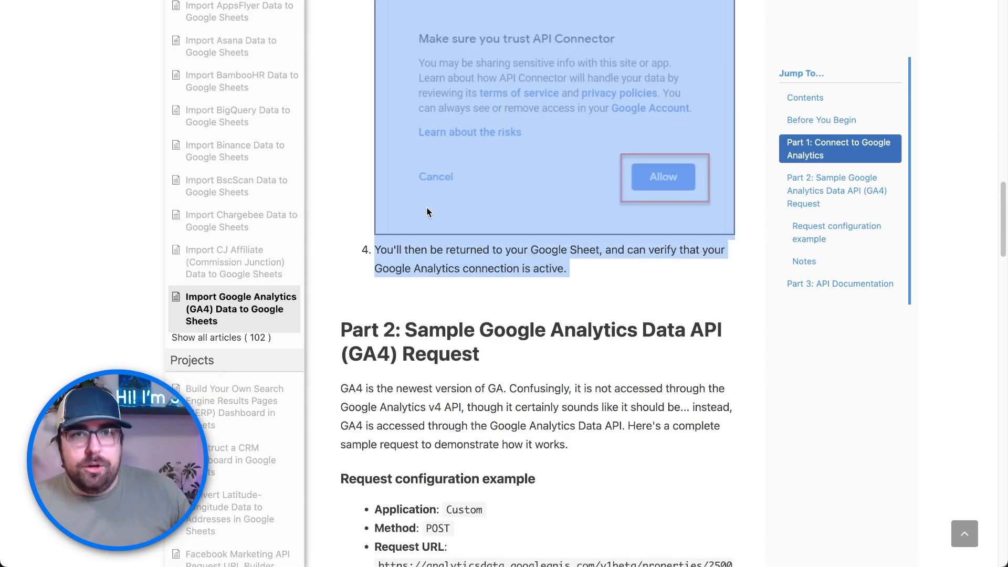
Examine the Part 2 sample GA4 request configuration, including its request URL, OAuth, headers, request body and JMESPath.
scroll(426, 207, down, 1)
scroll(427, 207, down, 1)
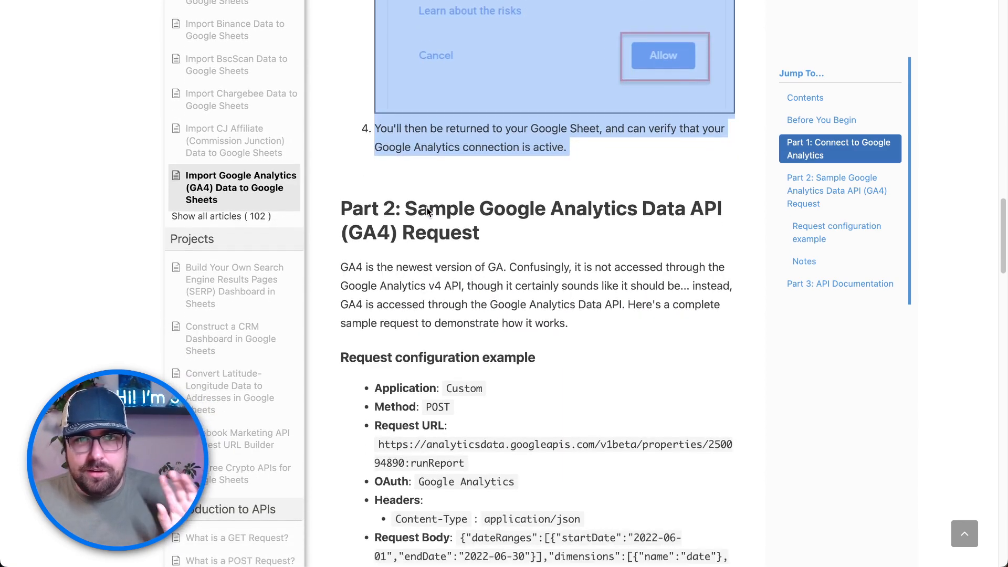
triple_click(422, 221)
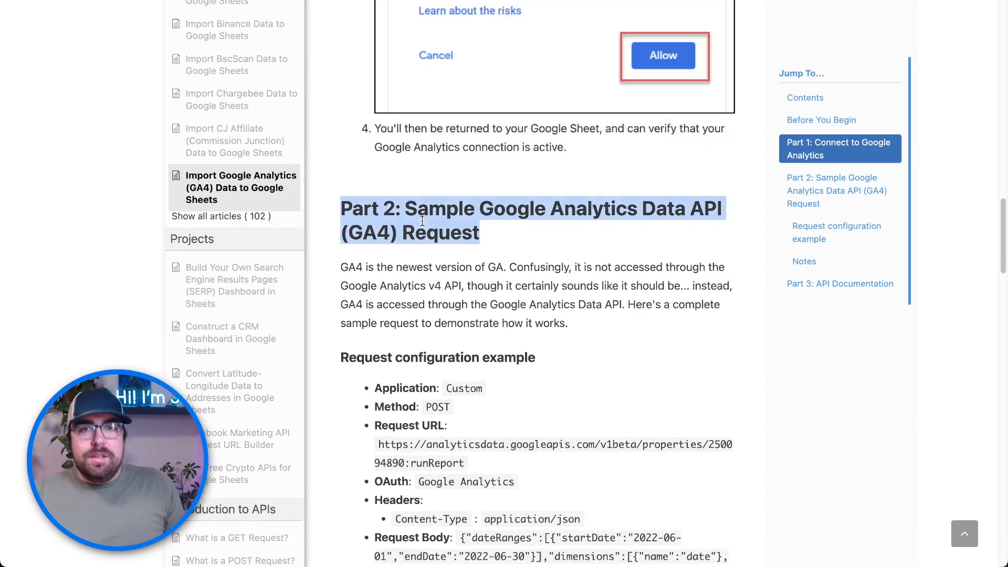
click(467, 297)
scroll(464, 345, down, 3)
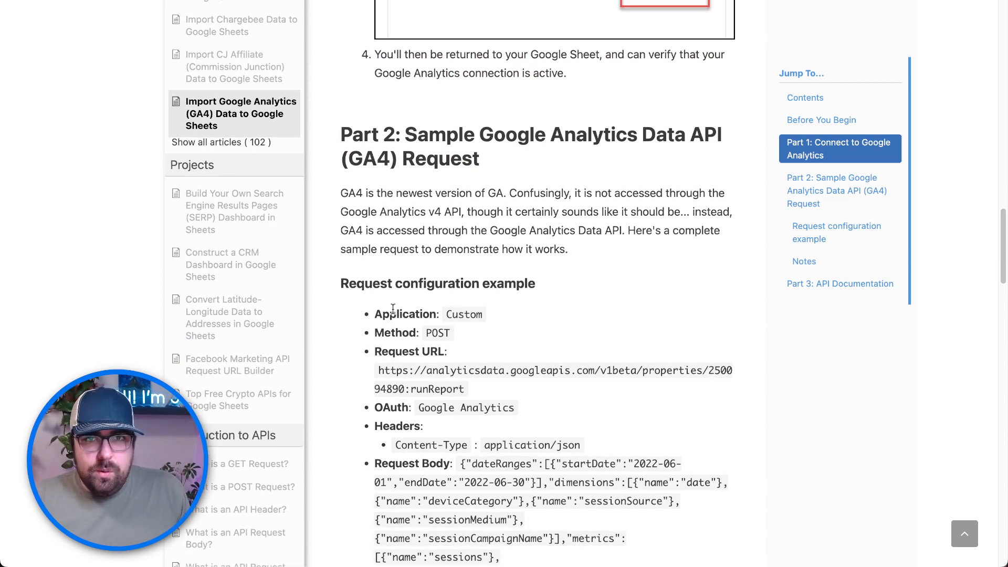
drag(389, 352, 432, 370)
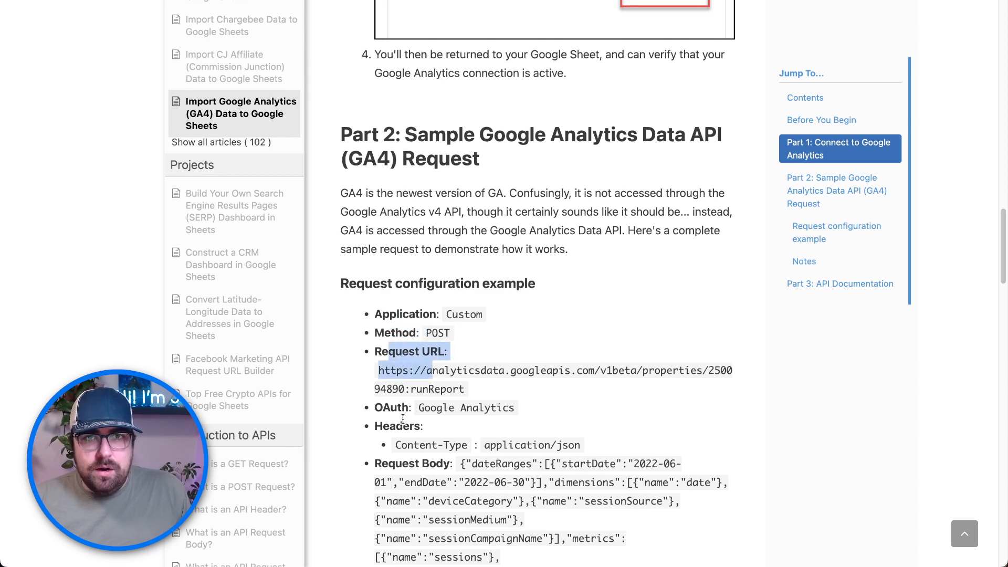
mouse_move(384, 409)
mouse_down()
mouse_move(432, 419)
mouse_move(403, 411)
mouse_up()
scroll(491, 435, down, 1)
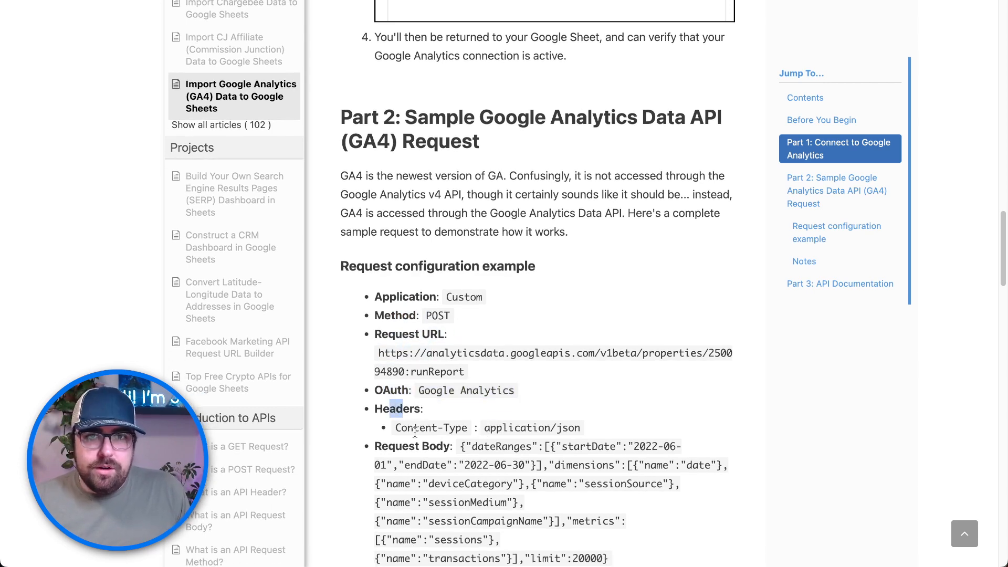
drag(382, 446, 446, 465)
scroll(536, 475, down, 3)
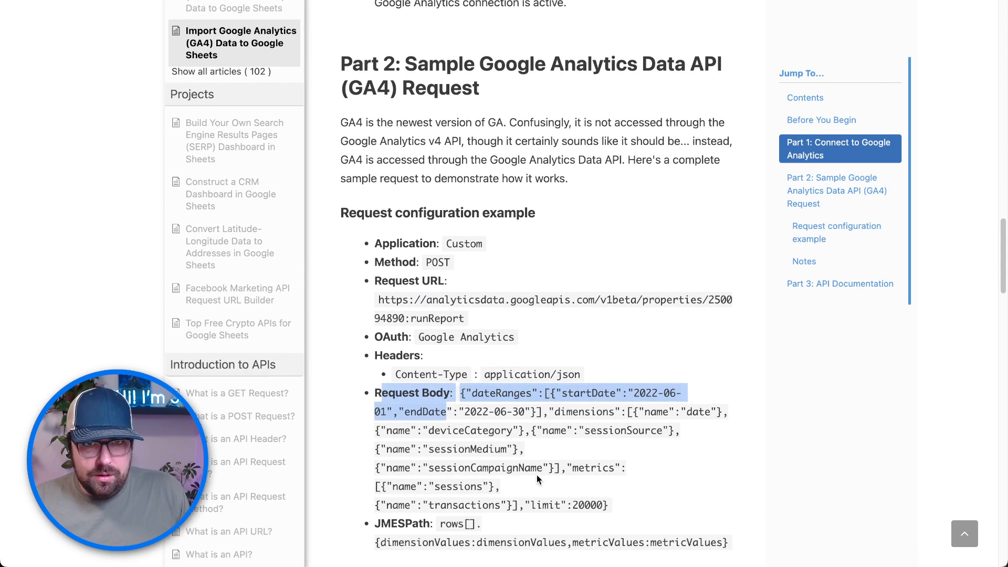
scroll(459, 513, down, 1)
drag(413, 518, 422, 520)
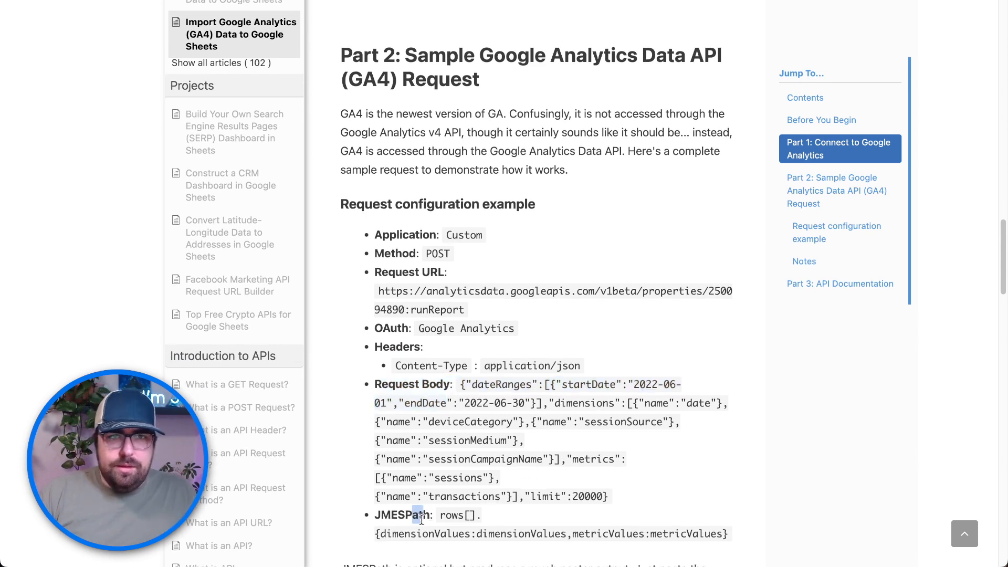
scroll(525, 457, down, 2)
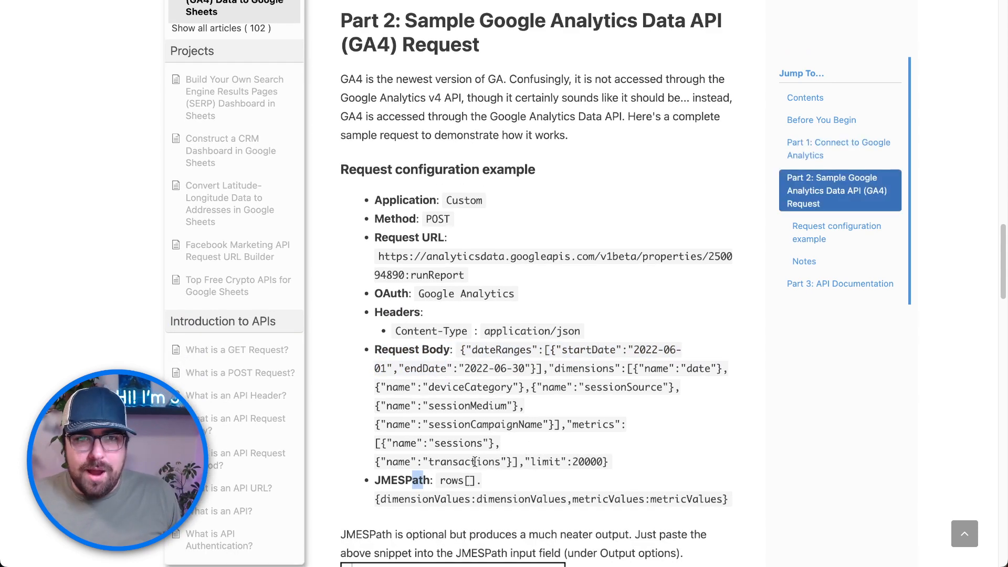
scroll(467, 459, down, 3)
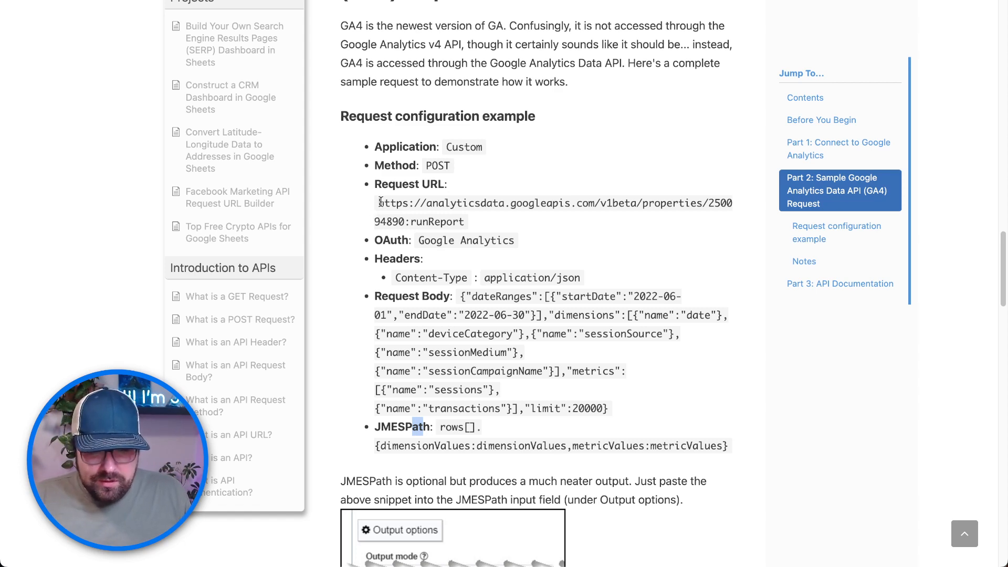
Copy the guide's sample request URL and enter it in a new API Connector request with the POST method in Google Sheets.
drag(377, 203, 493, 220)
key(ctrl+c)
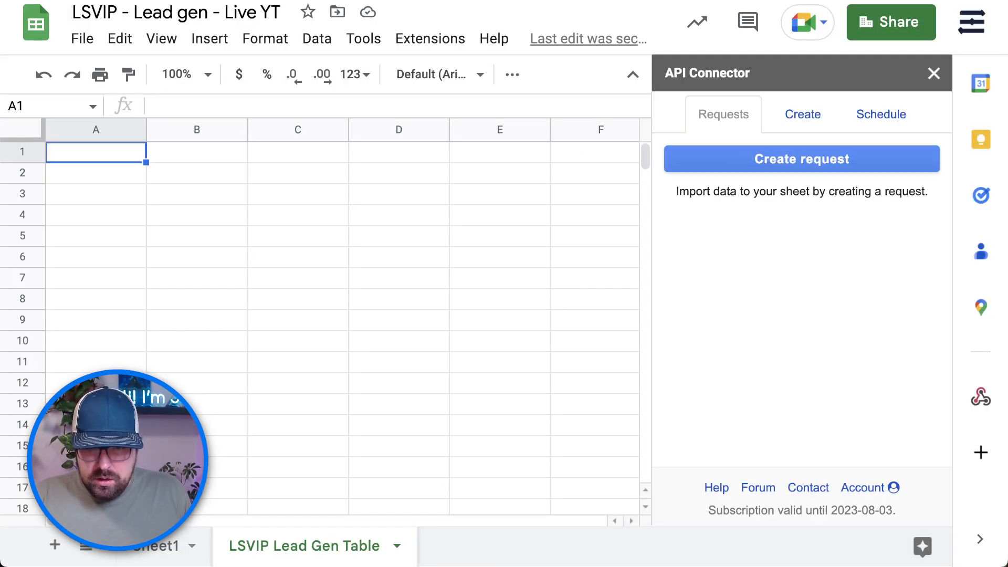
click(771, 159)
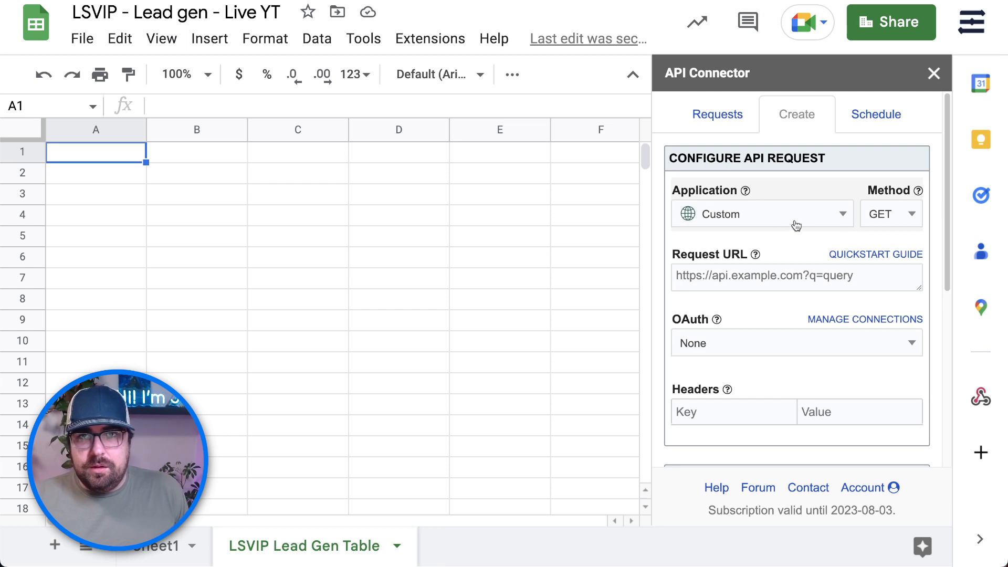
click(893, 215)
click(887, 266)
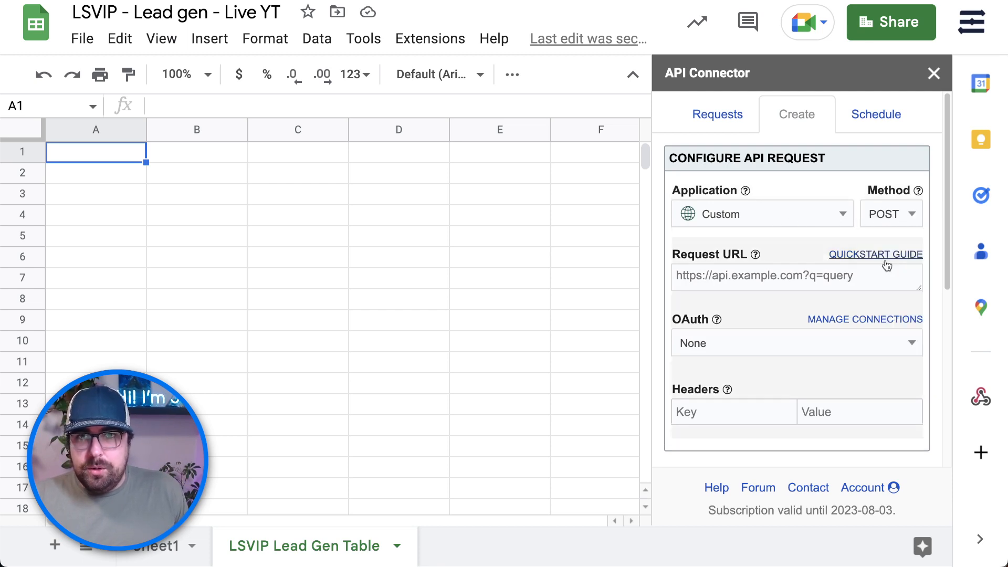
key(ctrl+v)
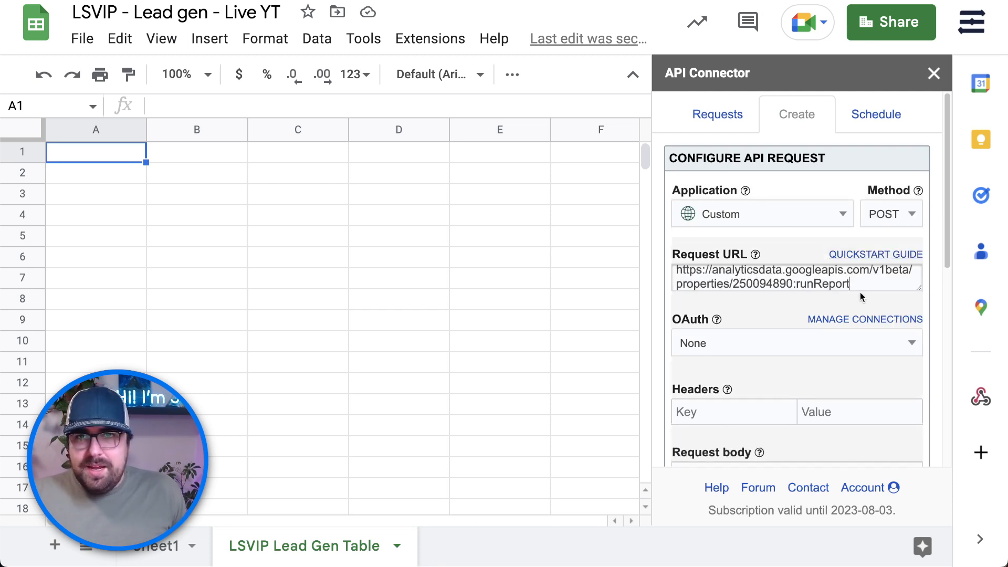
drag(912, 290, 919, 317)
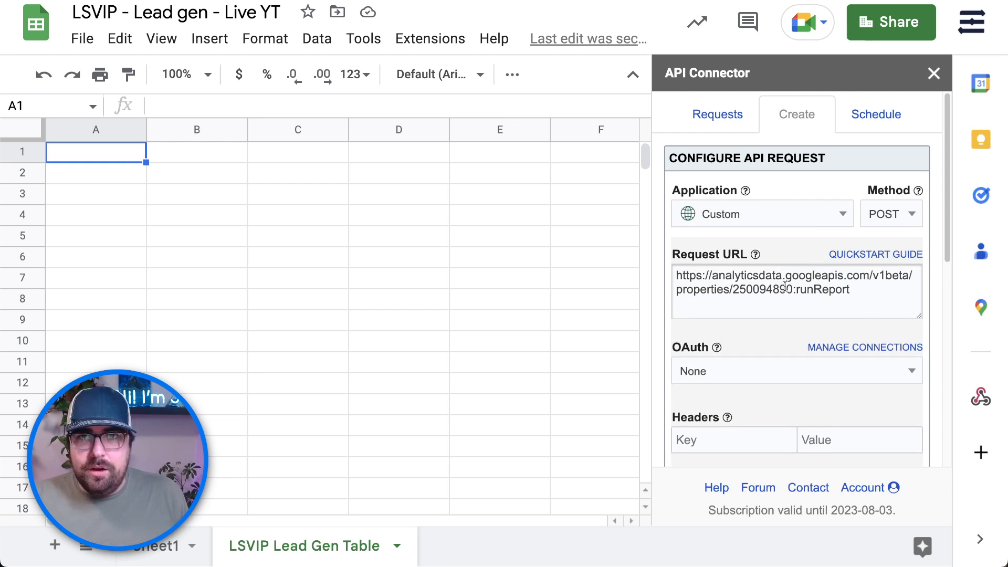
double_click(761, 288)
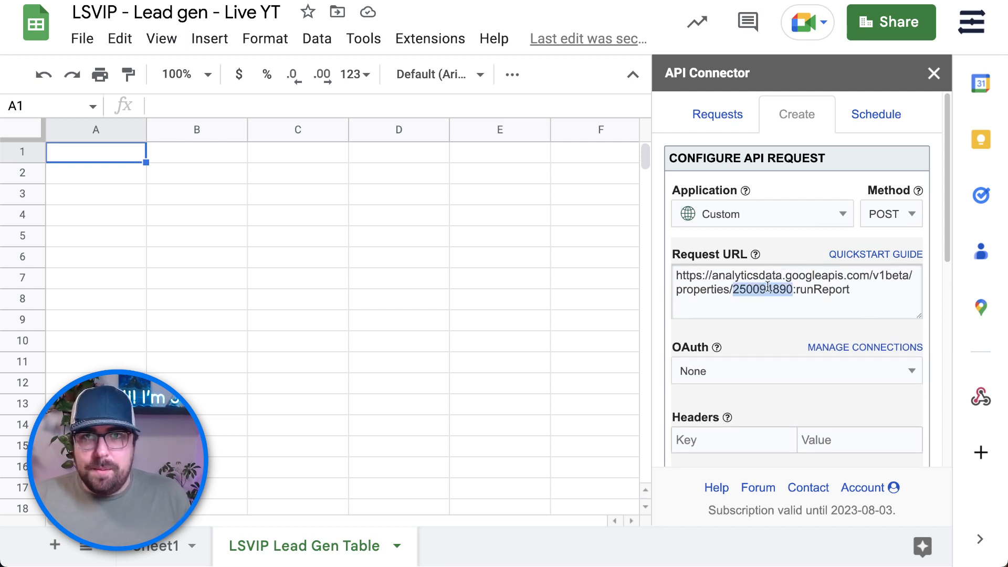
Set the request's OAuth connection to Google Analytics.
click(816, 374)
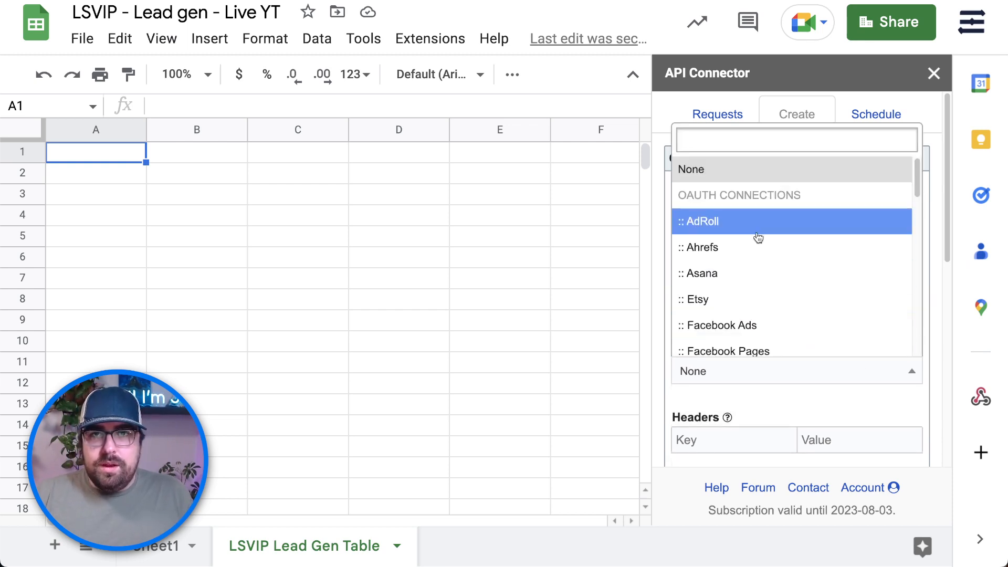
text(go)
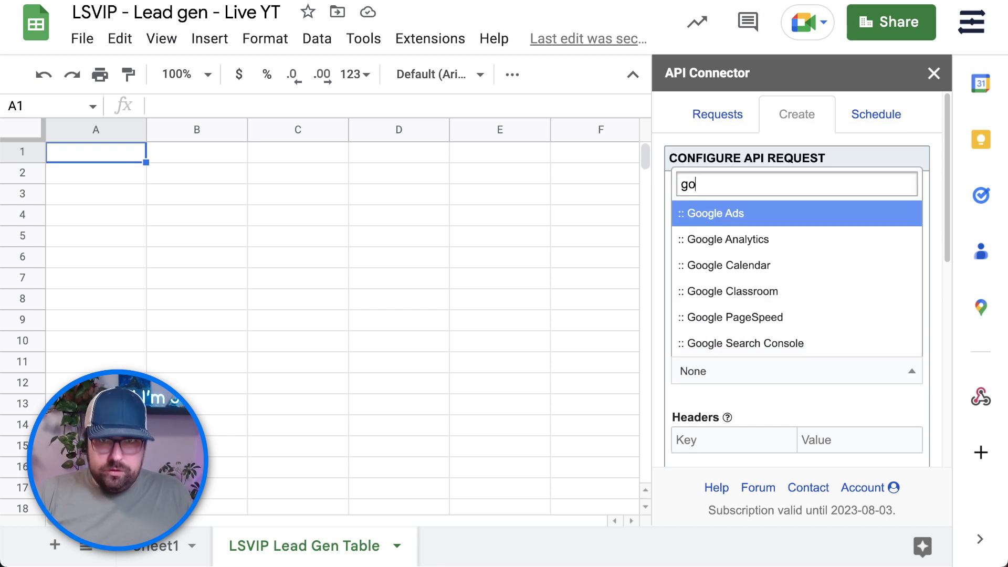
text(ogle an)
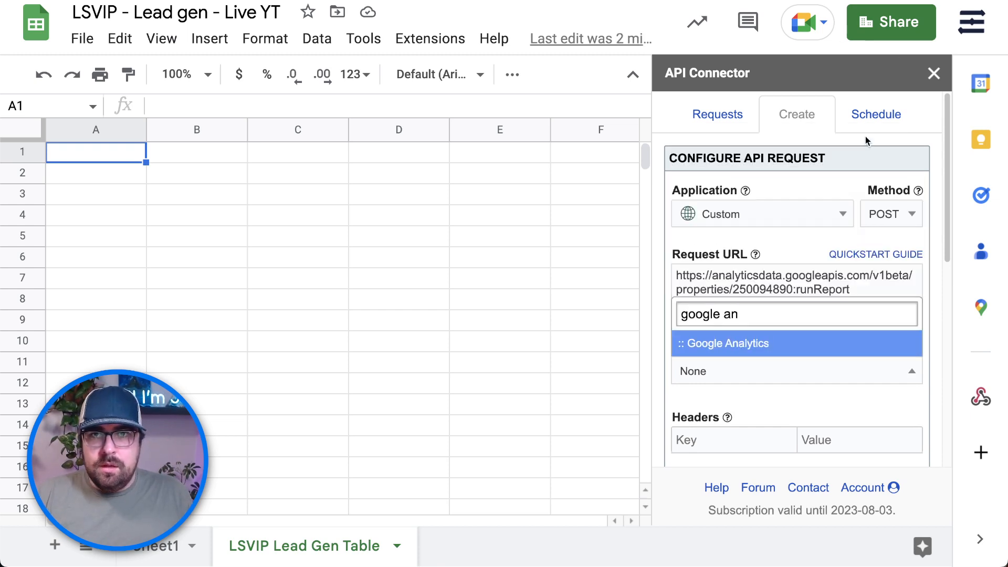
click(848, 347)
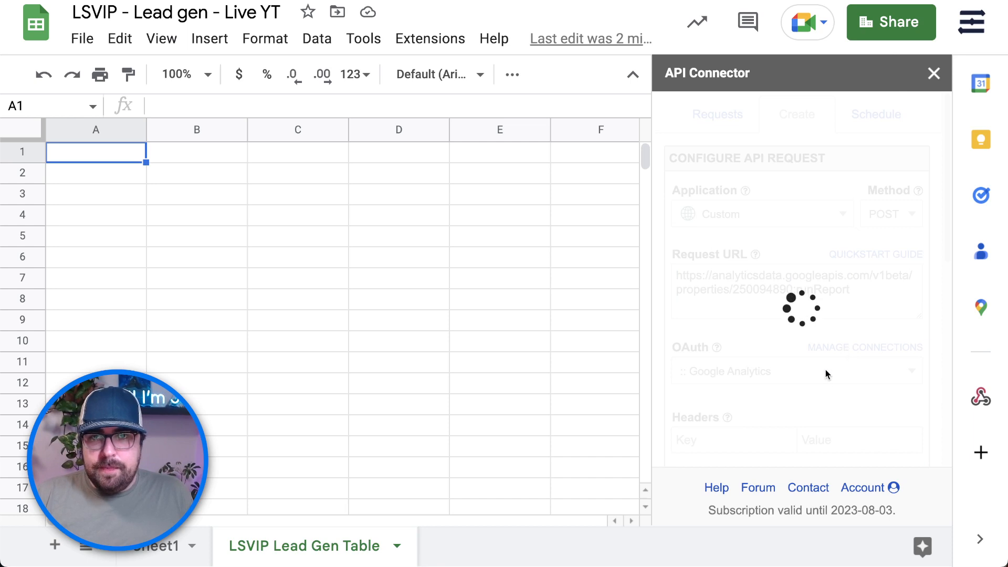
Copy the header name from the guide's sample configuration and enter Content-Type as the API request's header key.
scroll(819, 378, down, 2)
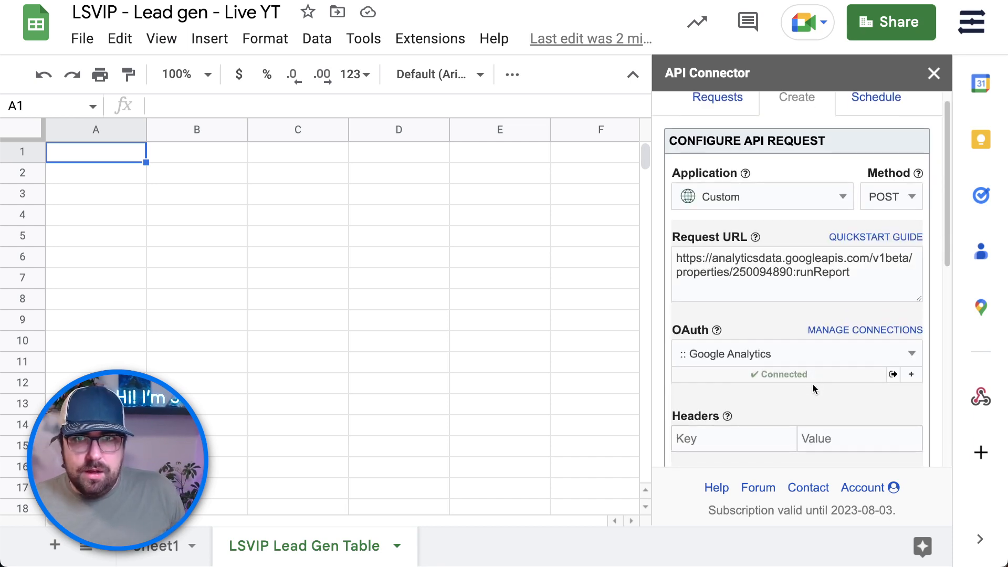
scroll(794, 389, down, 1)
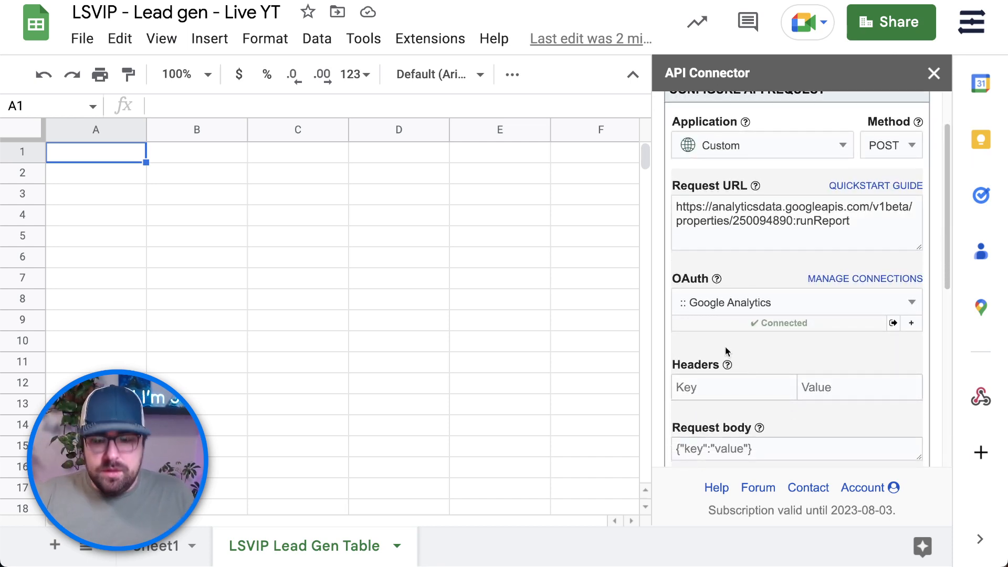
key(ctrl+Tab)
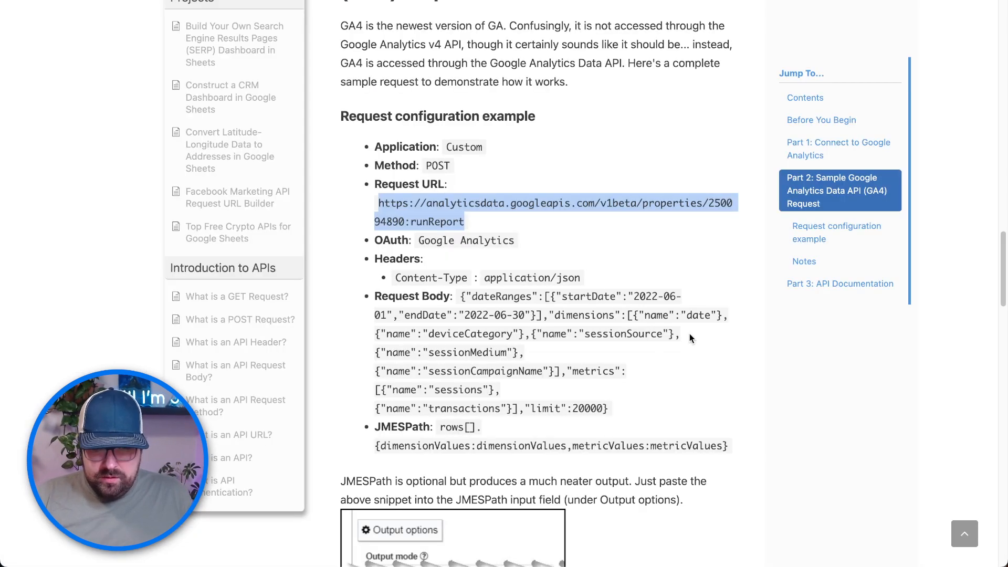
click(467, 276)
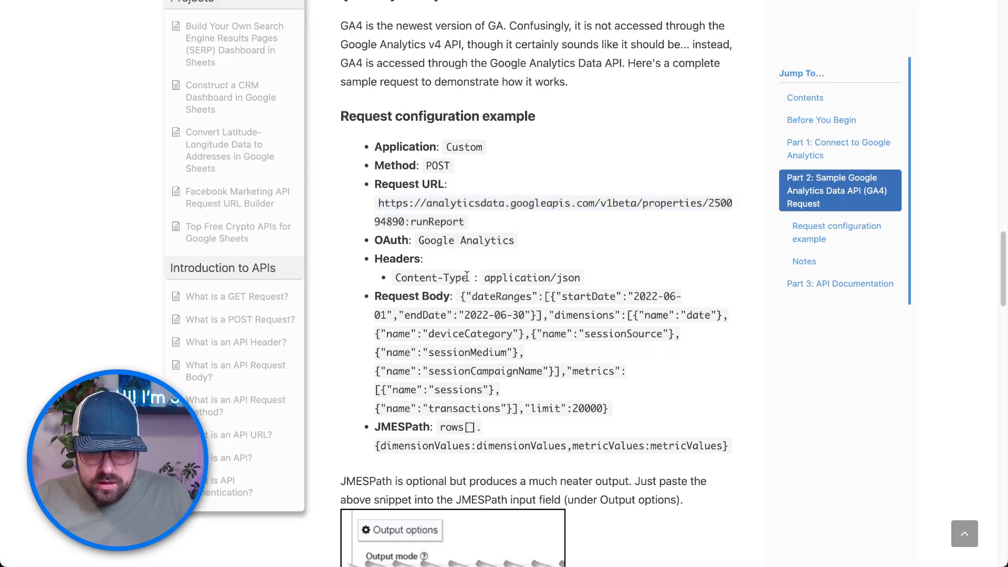
drag(467, 277, 399, 276)
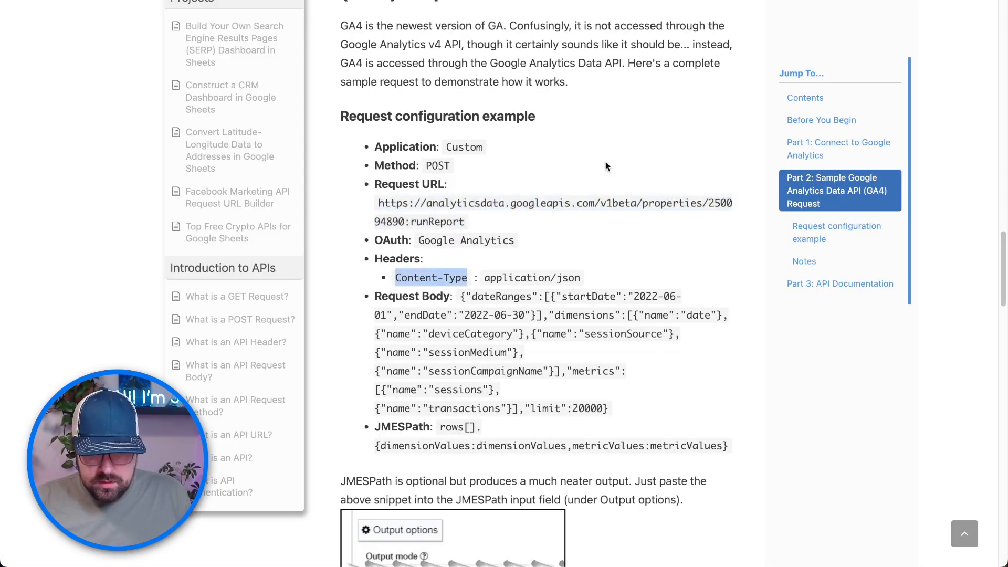
key(ctrl+shift+Tab)
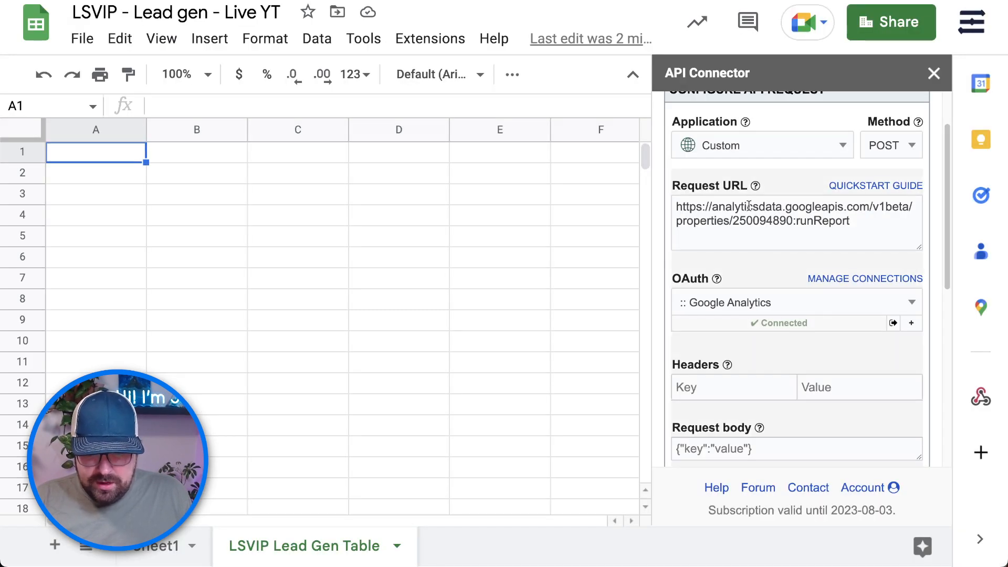
click(732, 389)
text(Content-Type)
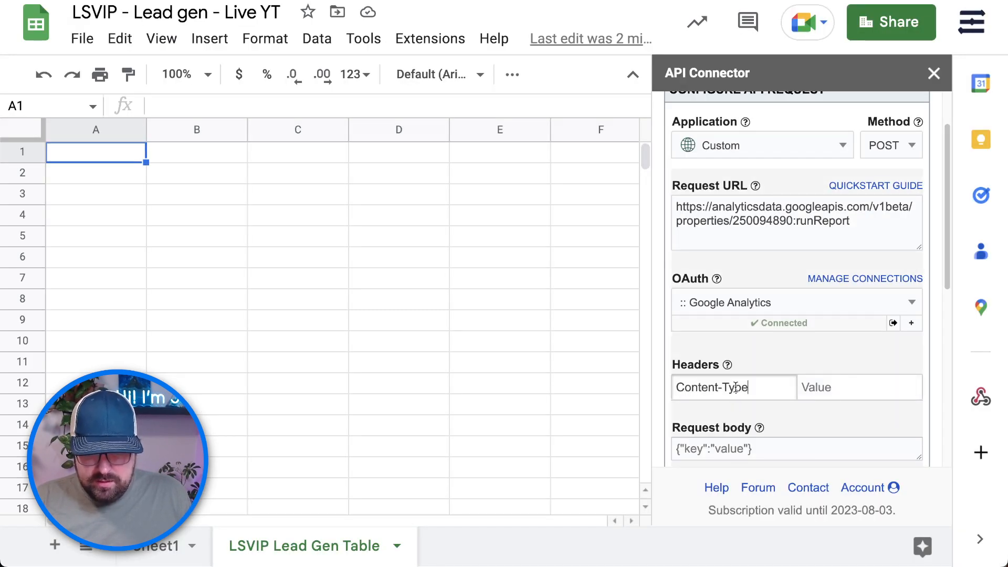
Copy application/json from the guide and enter it as the value of the Content-Type header.
click(855, 376)
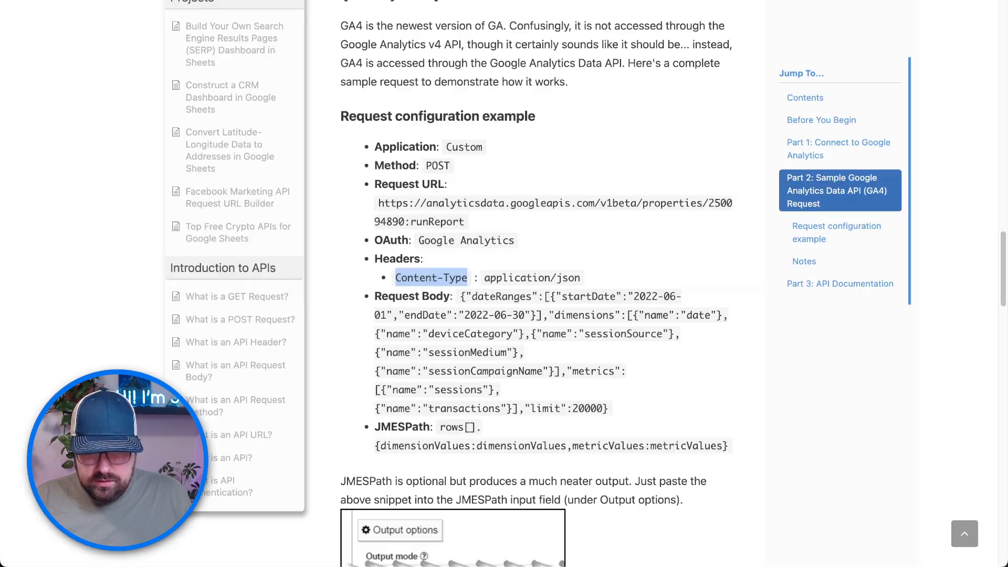
key(ctrl+Tab)
drag(487, 284, 600, 280)
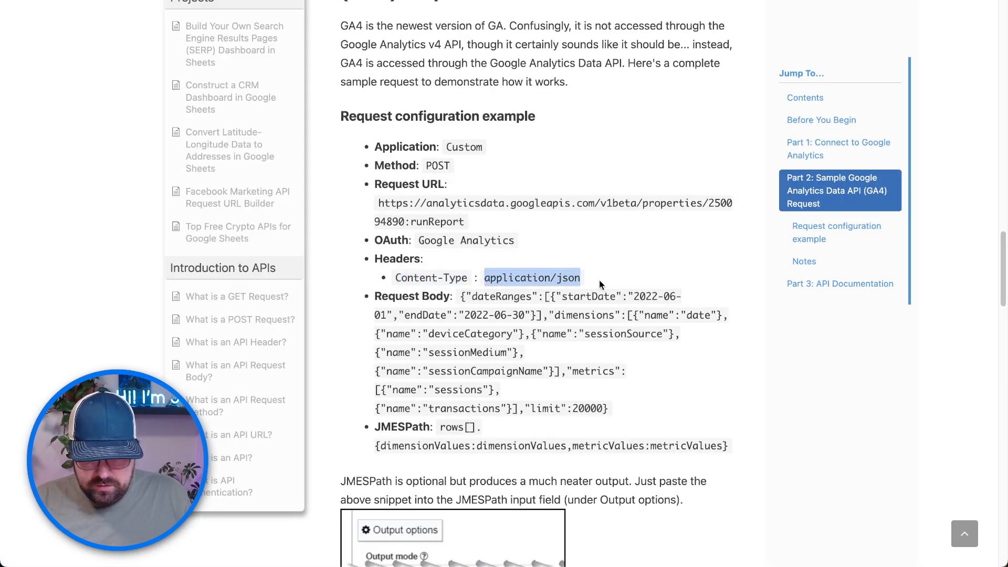
key(ctrl+c)
key(ctrl+shift+Tab)
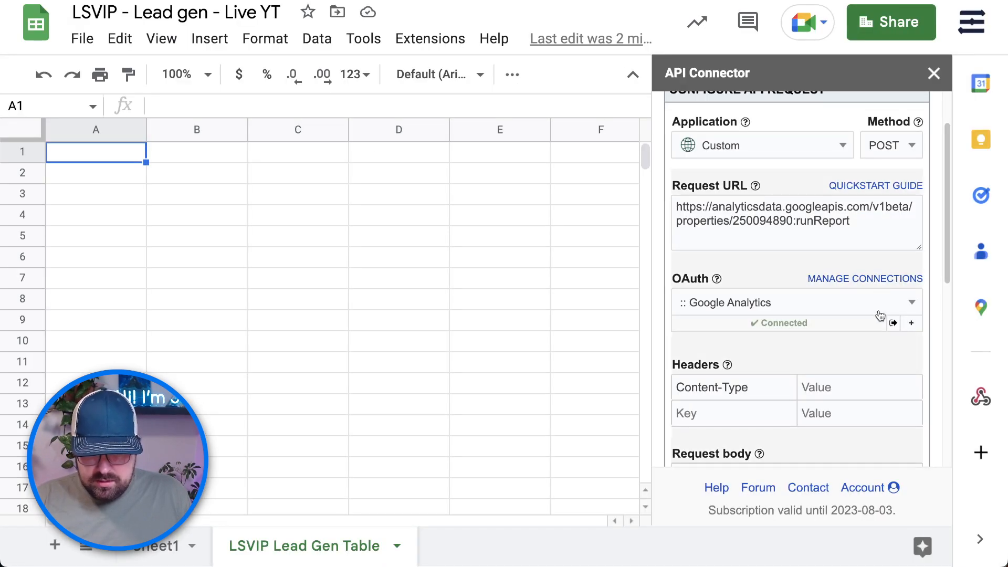
click(855, 392)
key(ctrl+v)
Copy the guide's sample JSON request body into the API request's body and enlarge the field to show more lines.
scroll(804, 377, down, 3)
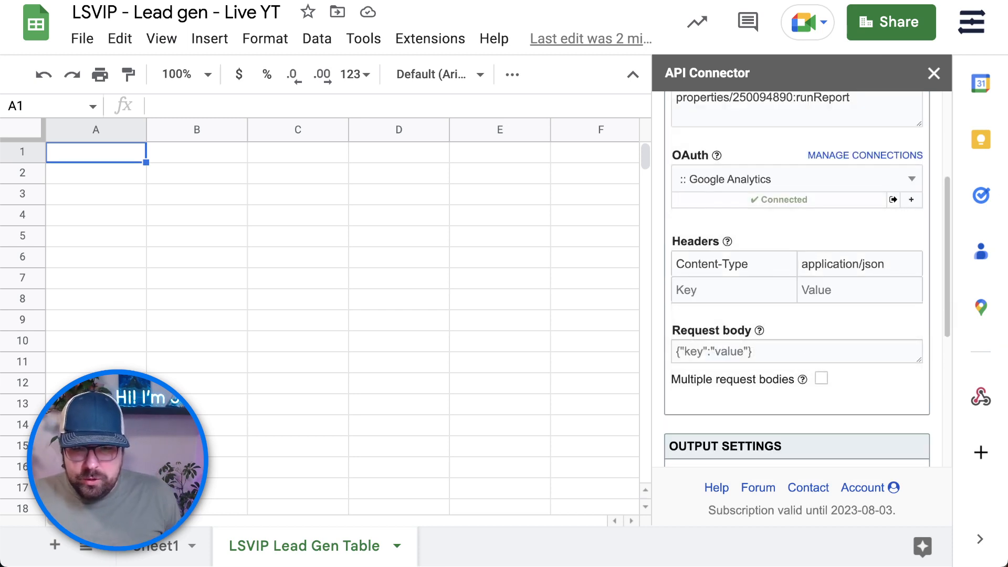
key(ctrl+Tab)
scroll(487, 362, down, 1)
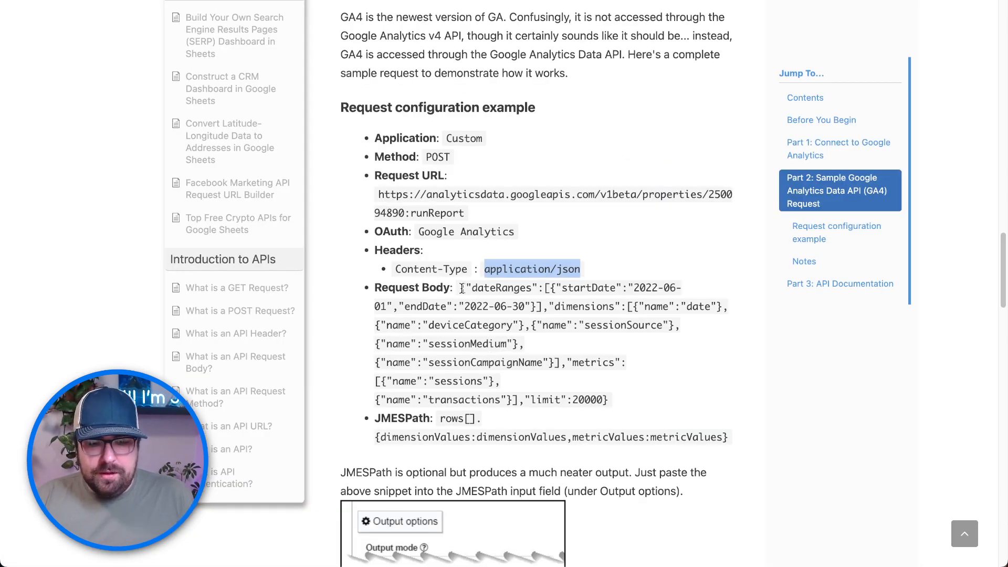
drag(462, 288, 637, 401)
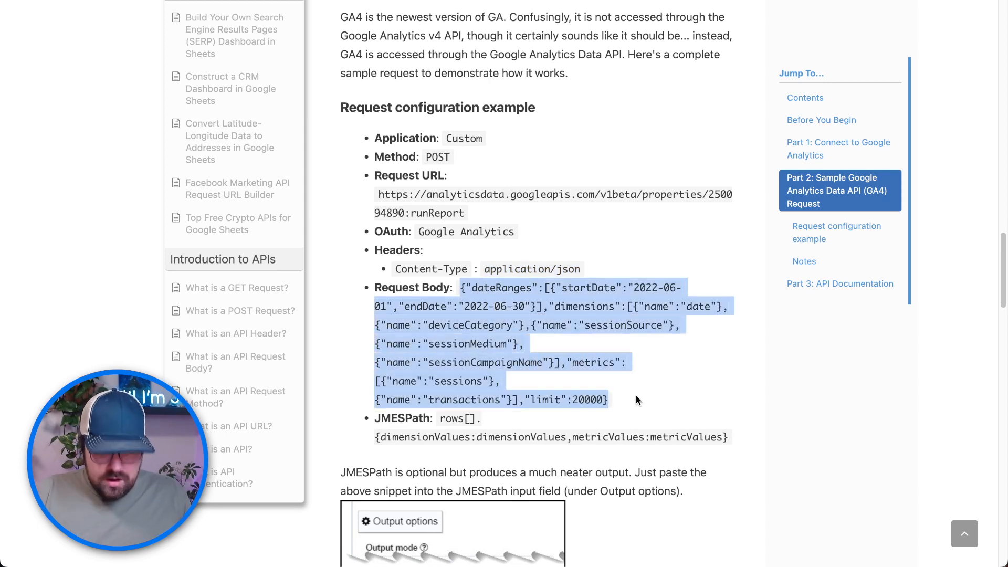
key(ctrl+Tab)
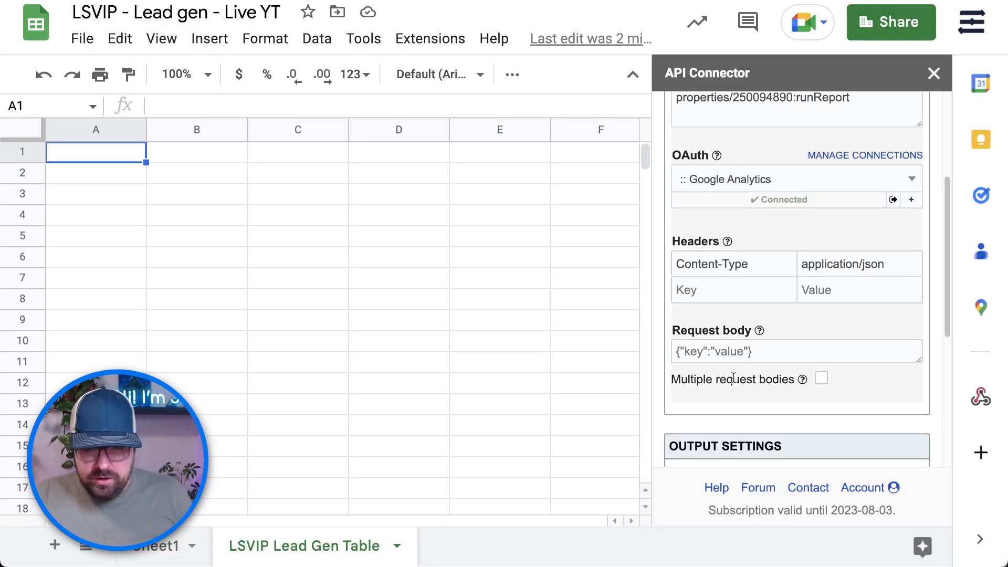
click(734, 353)
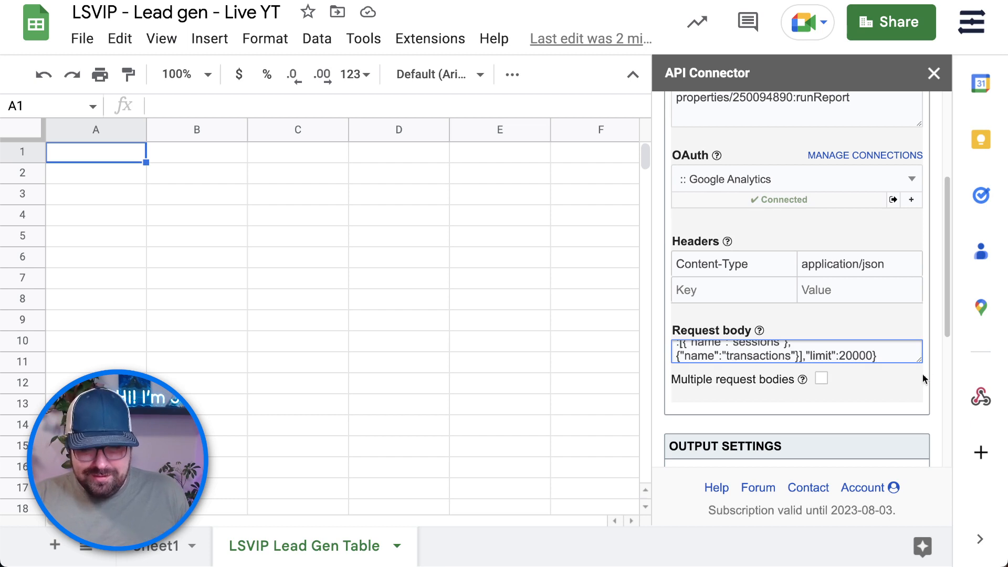
drag(921, 368, 922, 409)
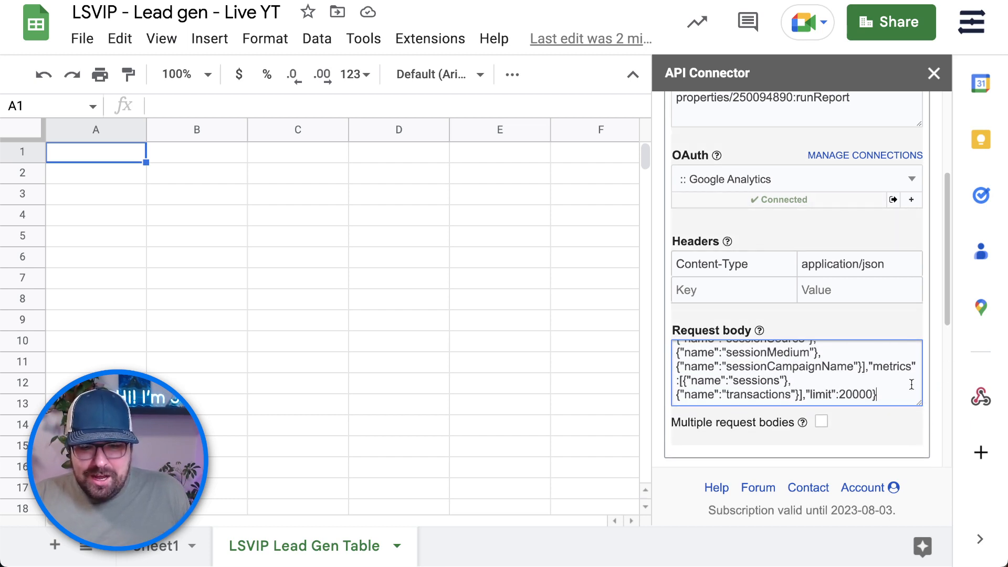
Copy the LookerStudio.VIP property ID from the Google Analytics property settings and replace the sample property ID in the request URL with it.
scroll(838, 247, up, 5)
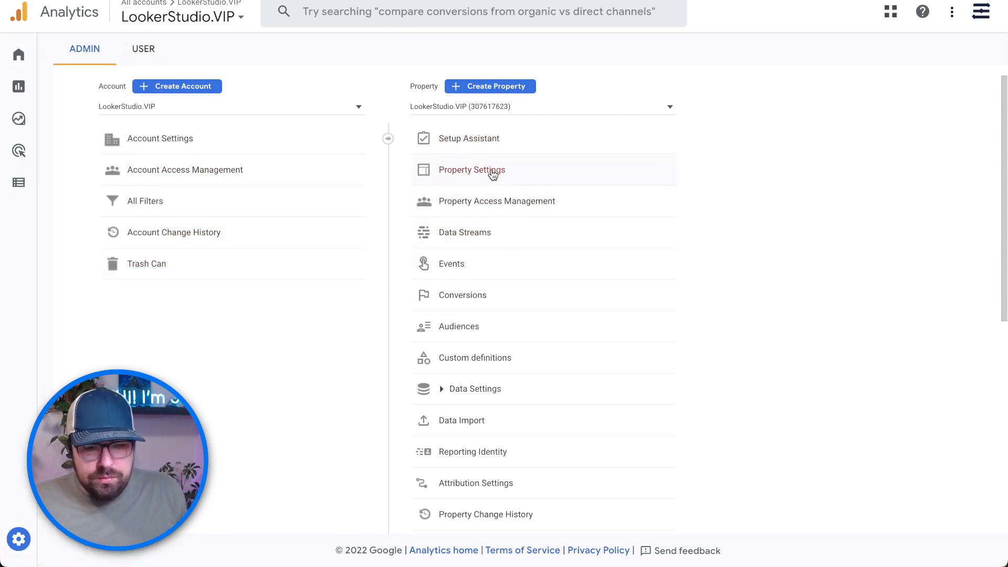
click(492, 171)
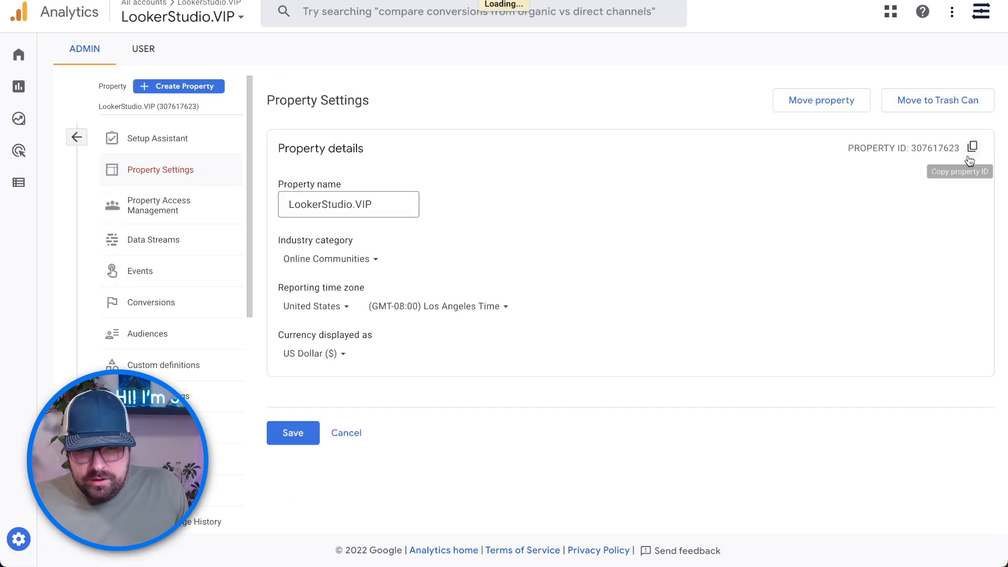
click(972, 147)
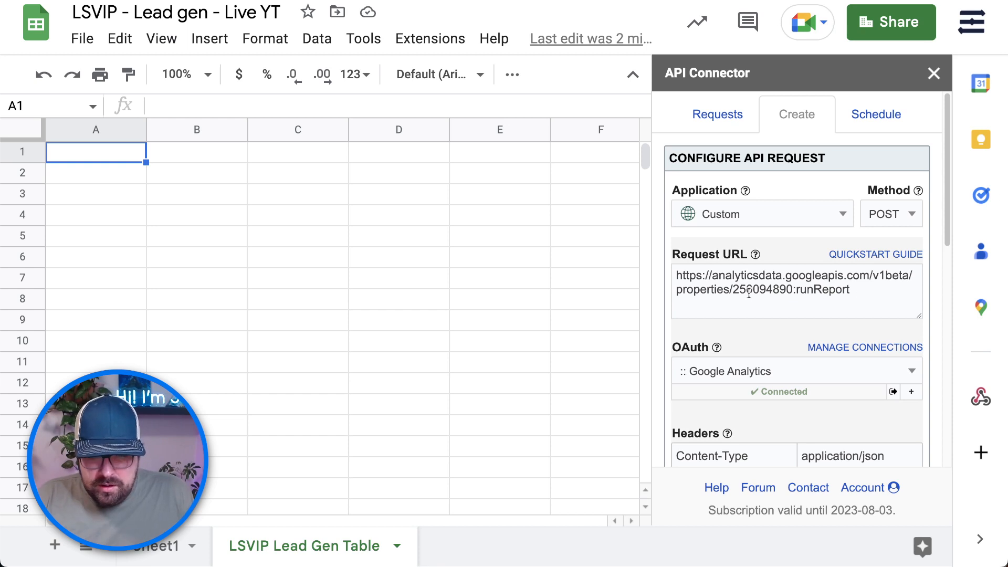
double_click(749, 291)
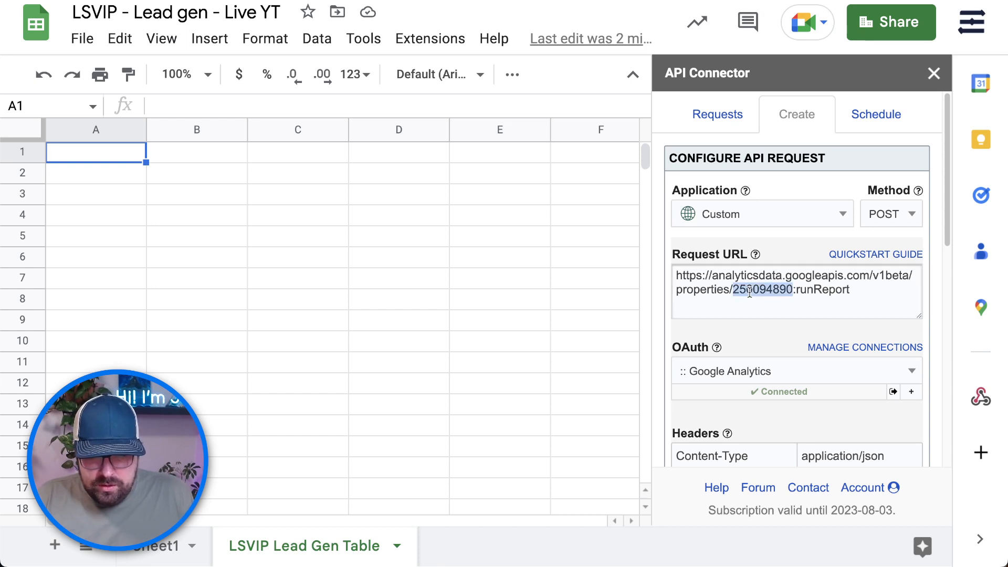
key(ctrl+v)
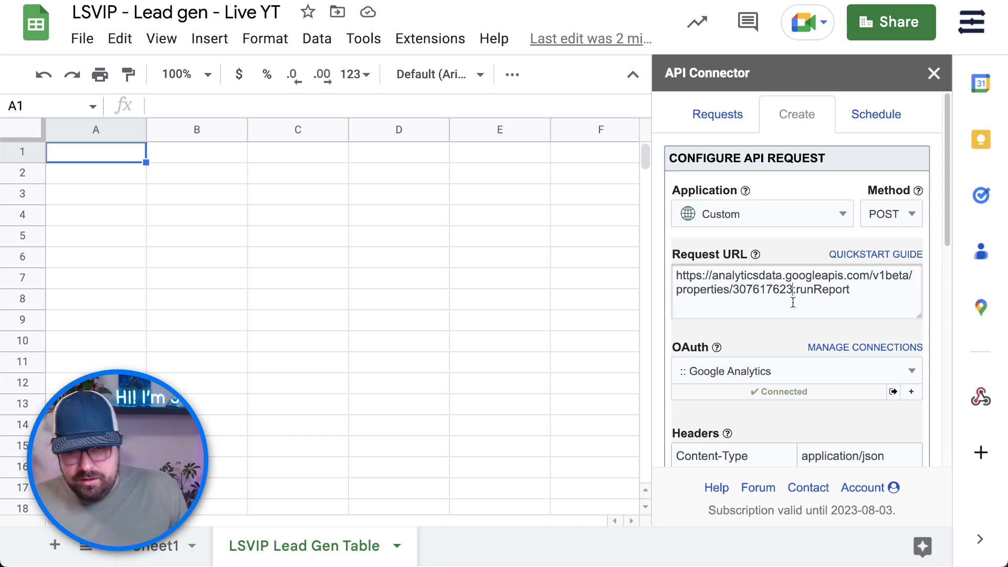
Set the output destination to the LSVIP Lead Gen Table sheet at cell A1, run the request and check the returned columns.
scroll(794, 302, down, 5)
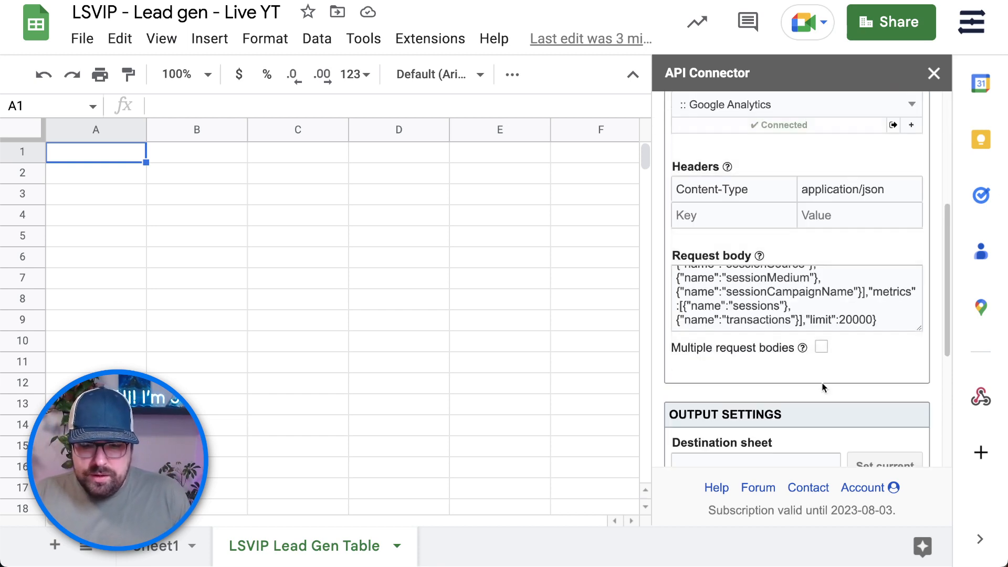
scroll(843, 435, down, 3)
scroll(863, 425, down, 1)
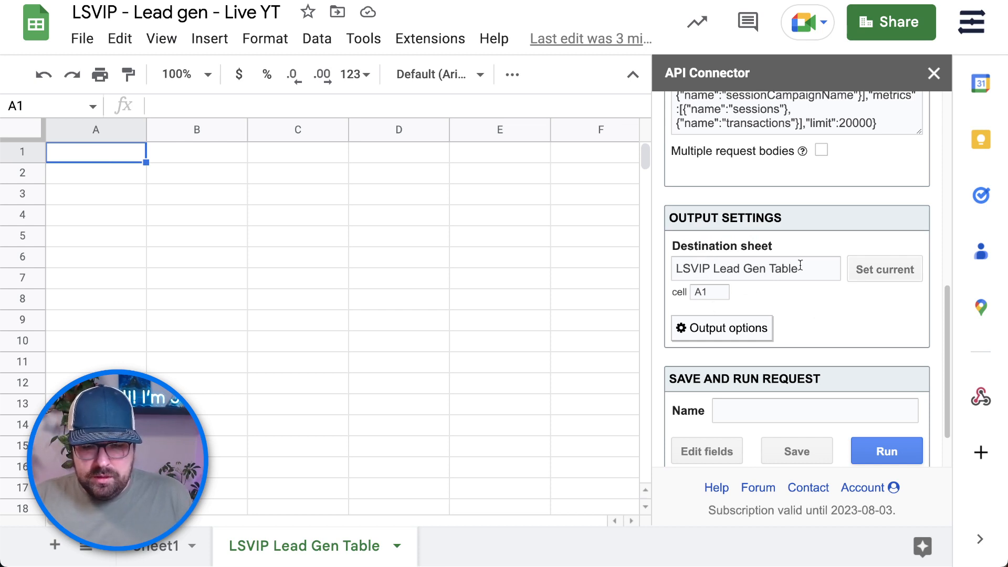
scroll(842, 393, down, 1)
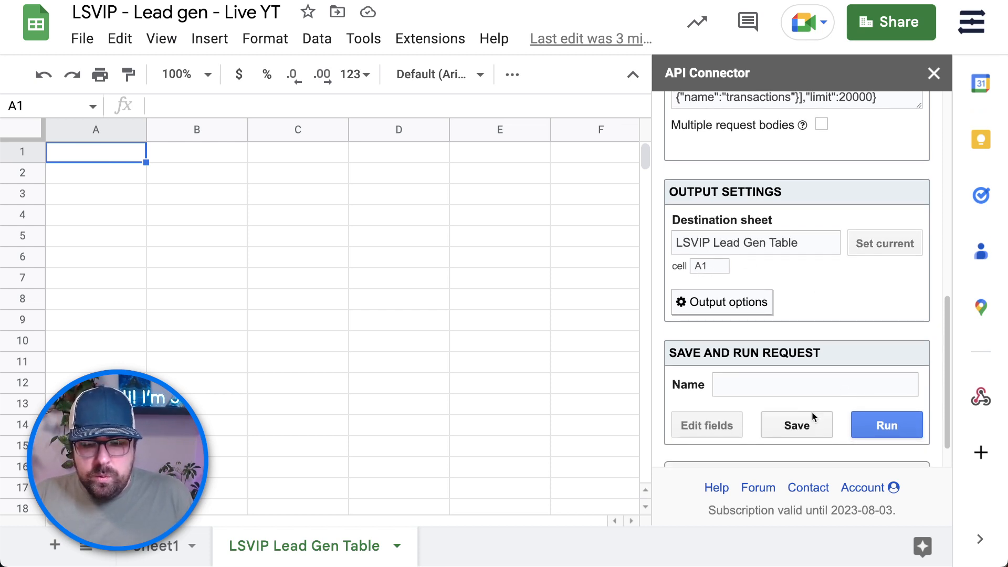
click(881, 420)
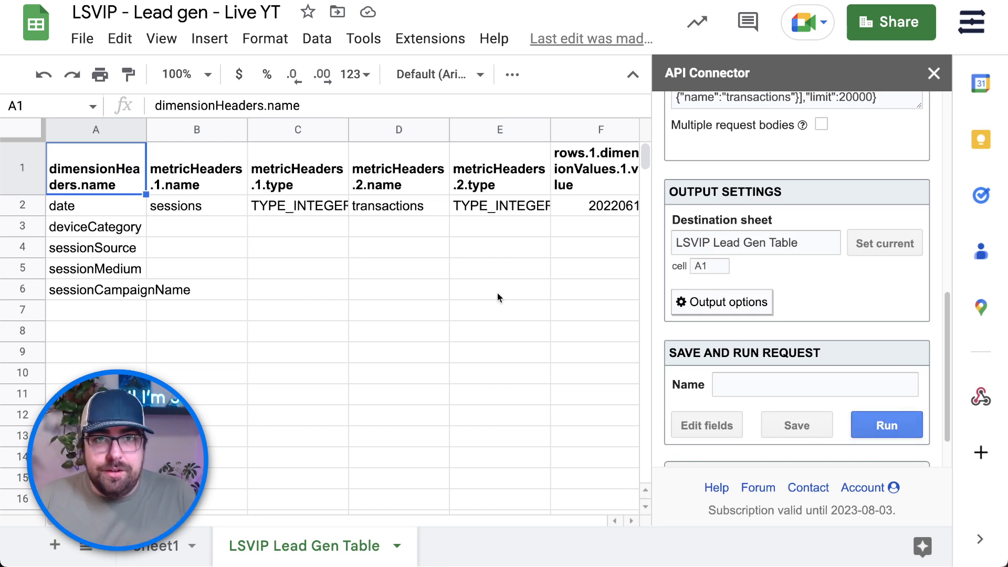
drag(534, 247, 548, 194)
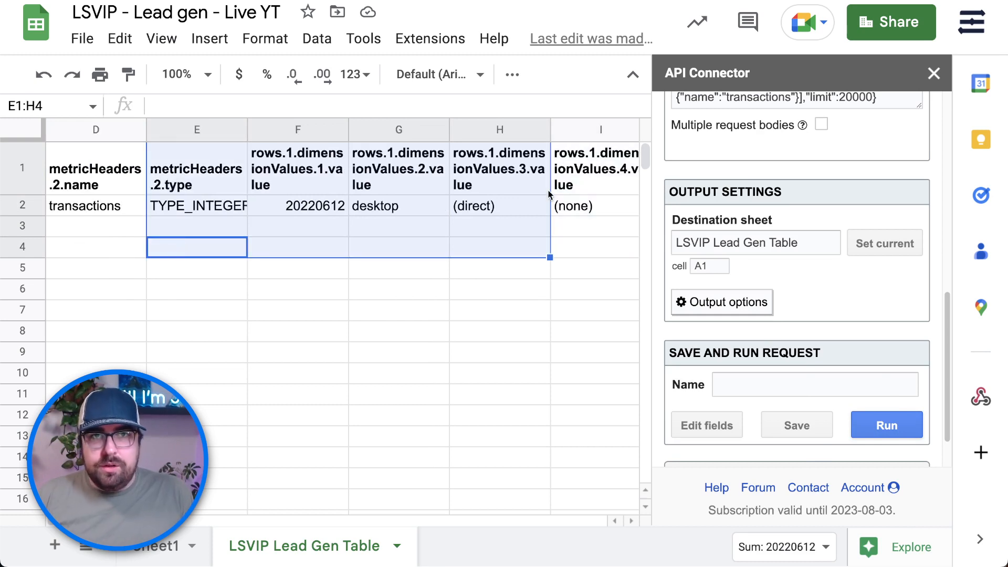
click(539, 228)
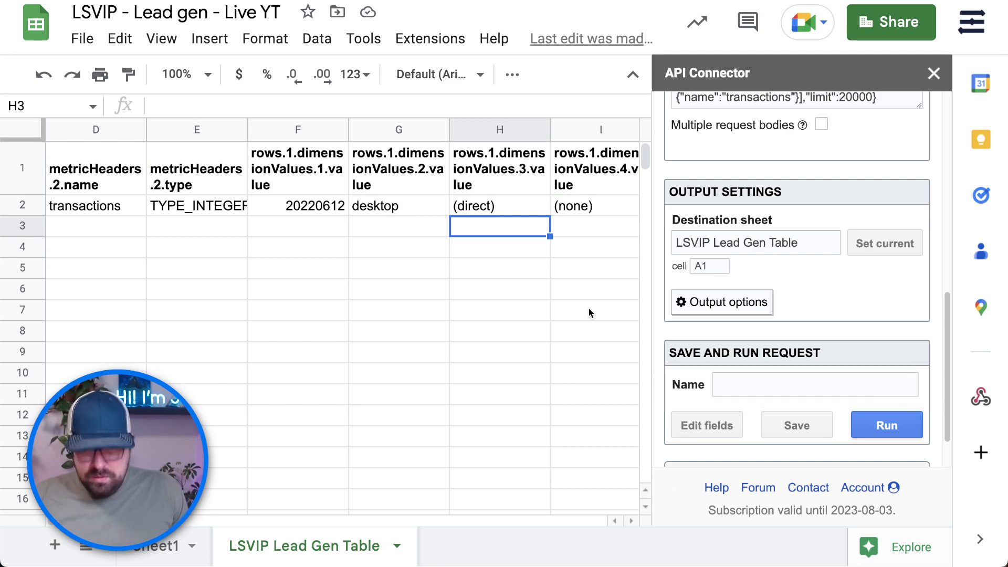
Copy the guide's JMESPath rows[].{dimensionValues:dimensionValues,metricValues:metricValues} and enter it in the request's output options.
key(ctrl+Tab)
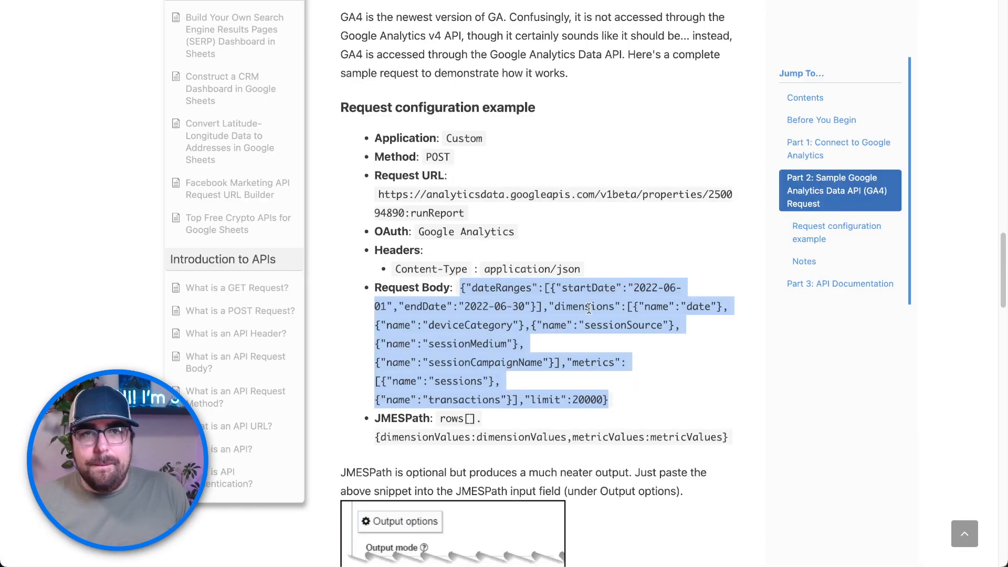
click(556, 342)
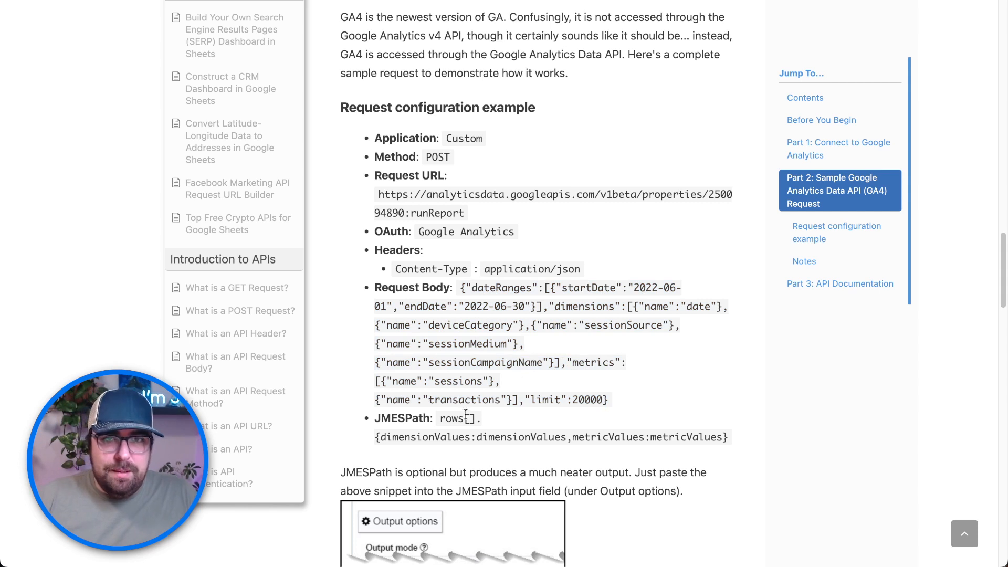
drag(445, 423, 588, 448)
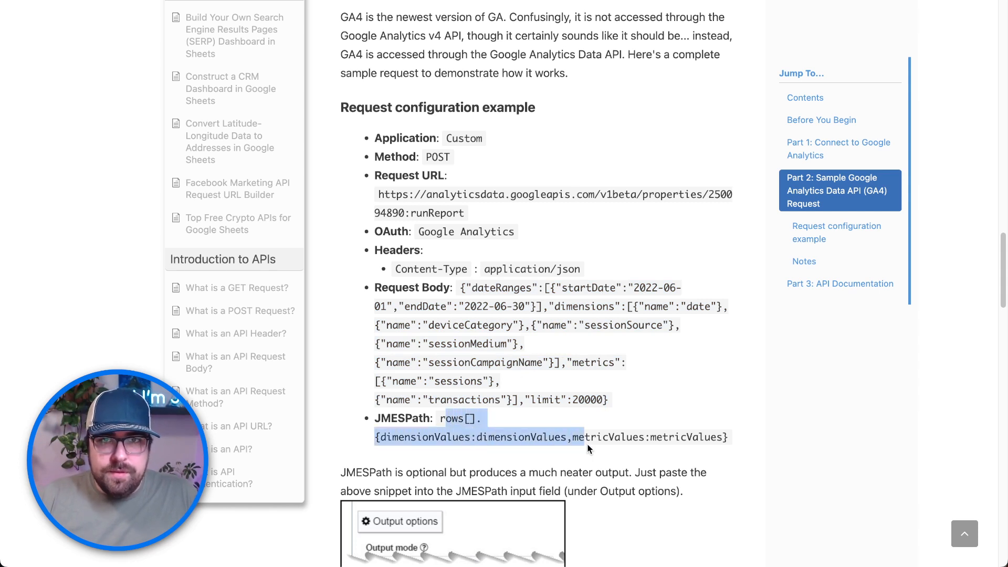
drag(735, 440, 437, 416)
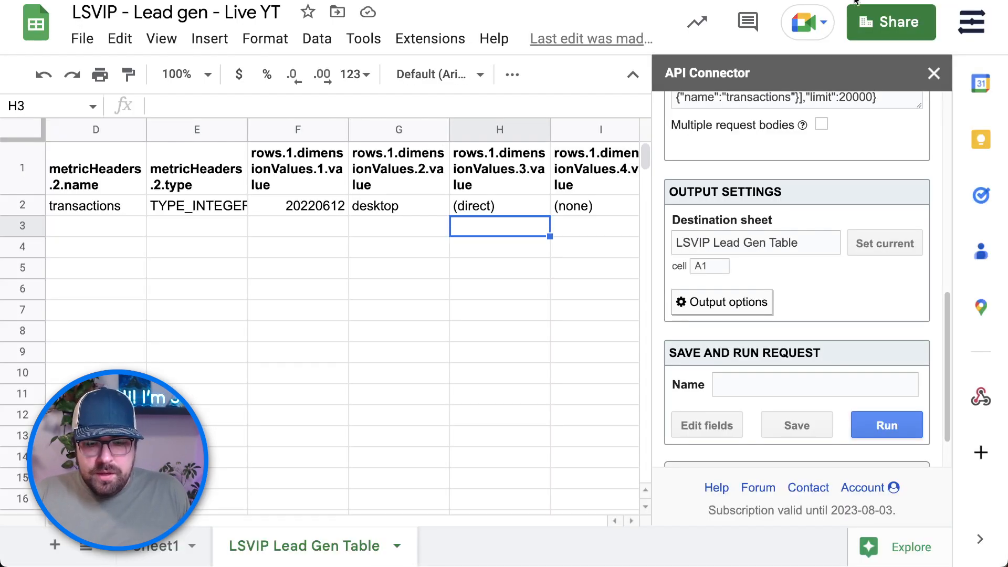
click(739, 307)
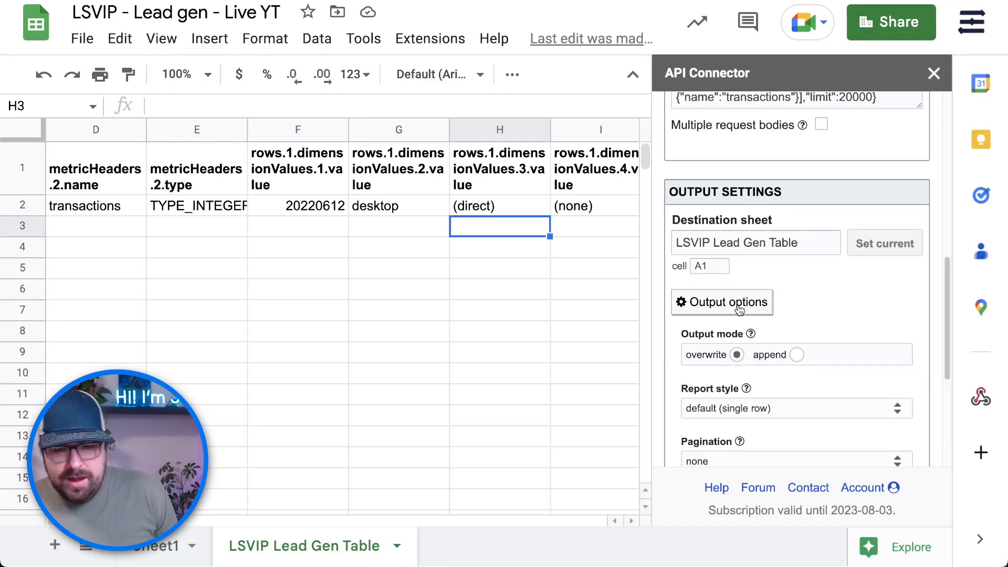
scroll(750, 314, down, 3)
click(745, 349)
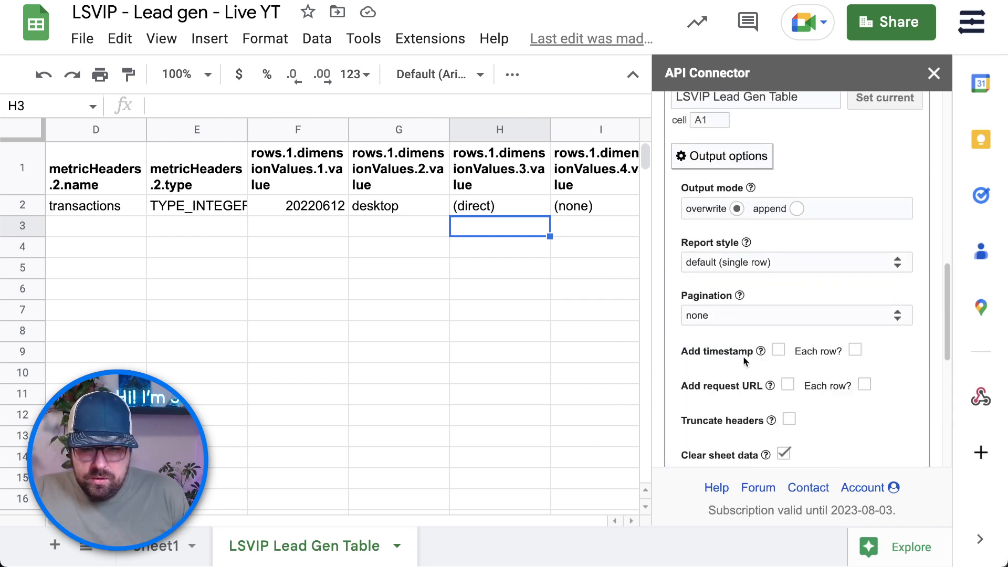
scroll(744, 357, down, 5)
click(733, 284)
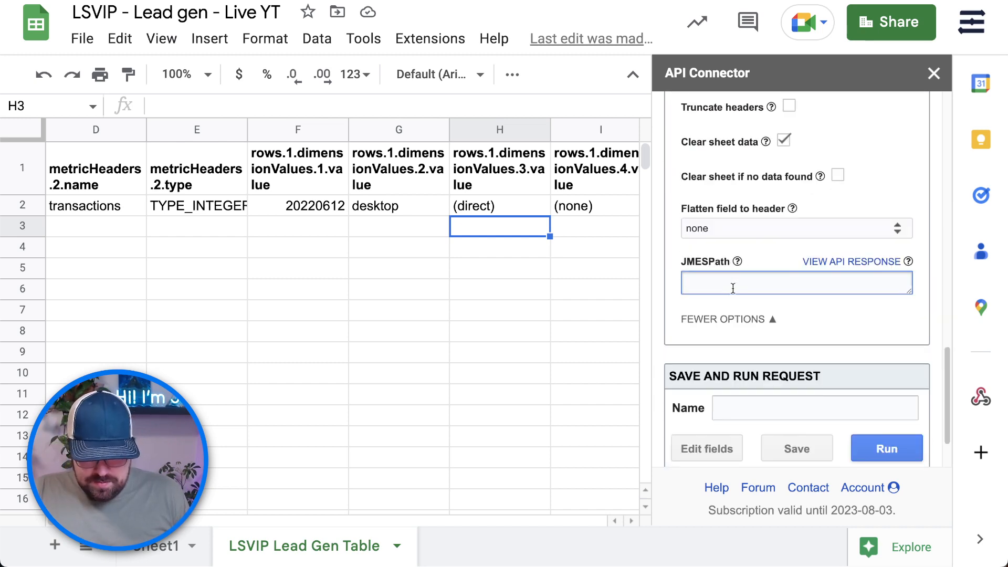
key(ctrl+v)
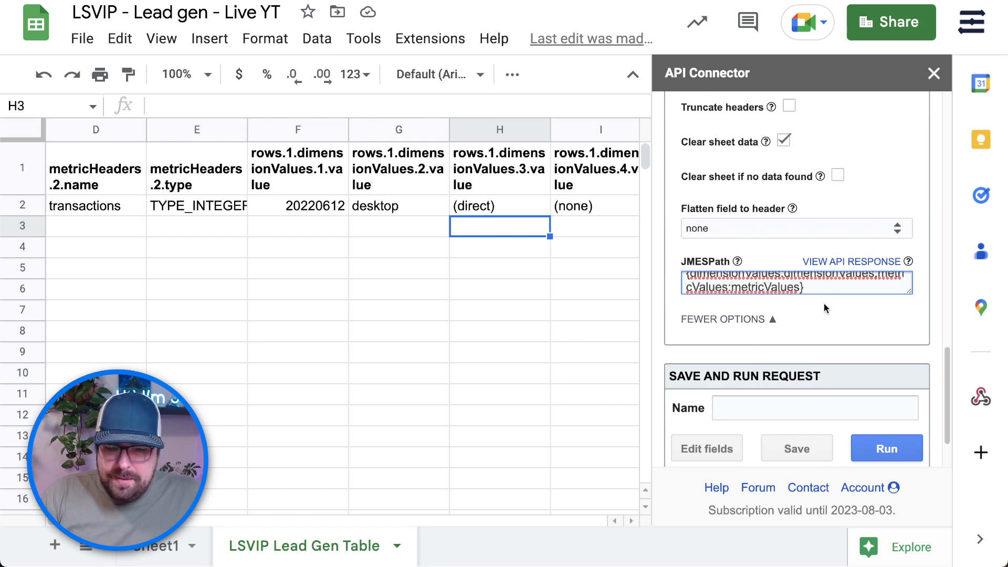
Run the request with the JMESPath filter, name it LSVIP - Lead Gen and save it.
click(887, 455)
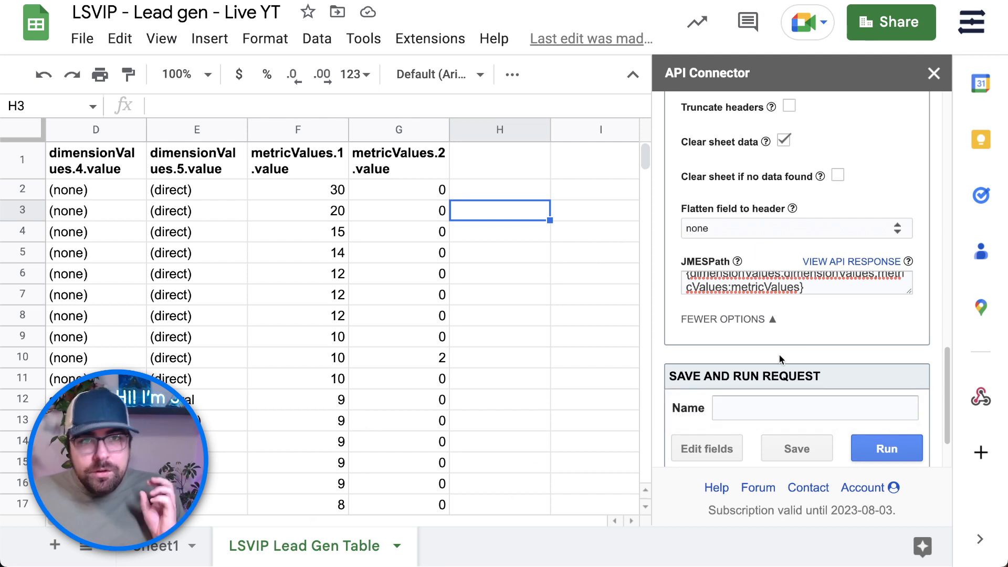
click(824, 414)
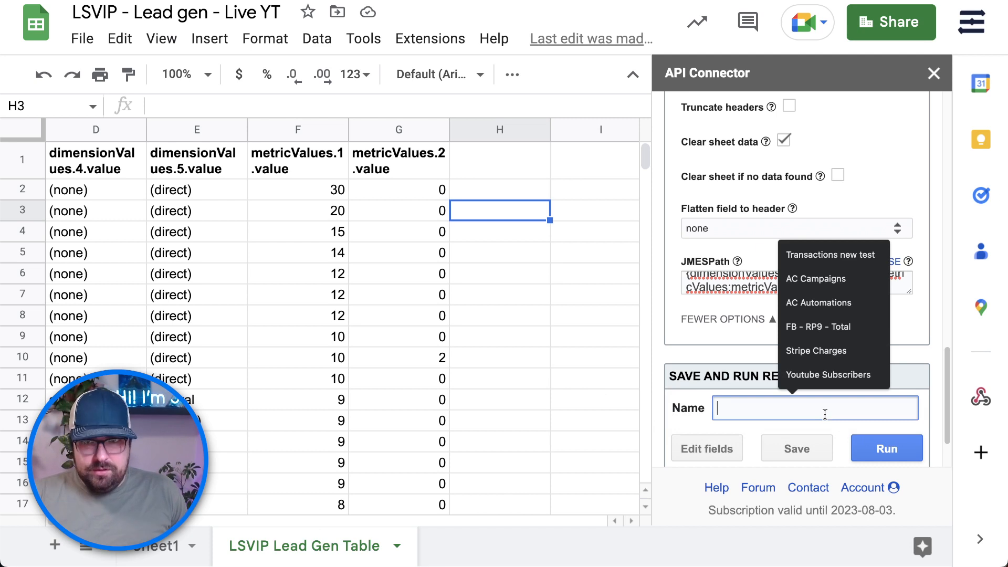
text(LSVIP )
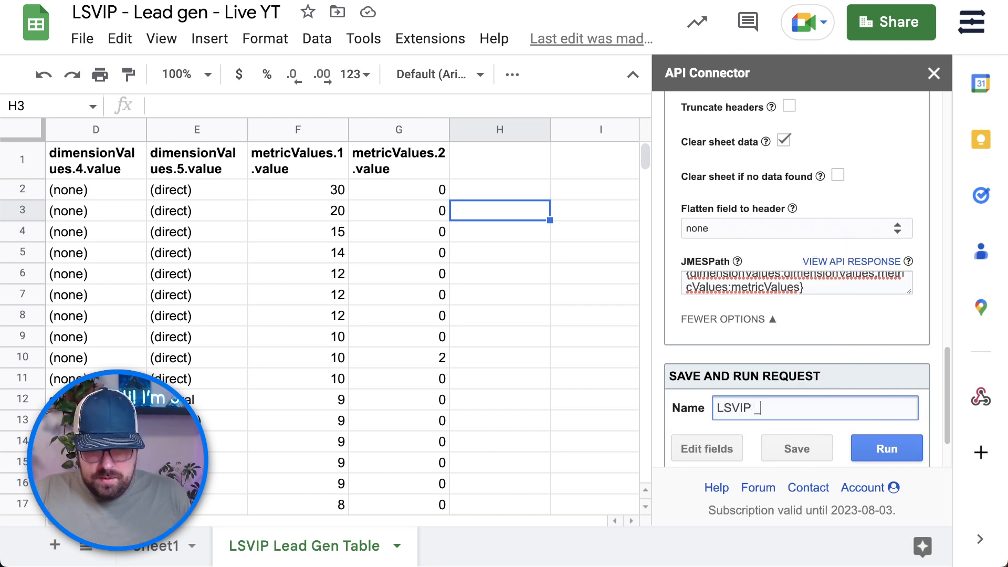
text(- LEad)
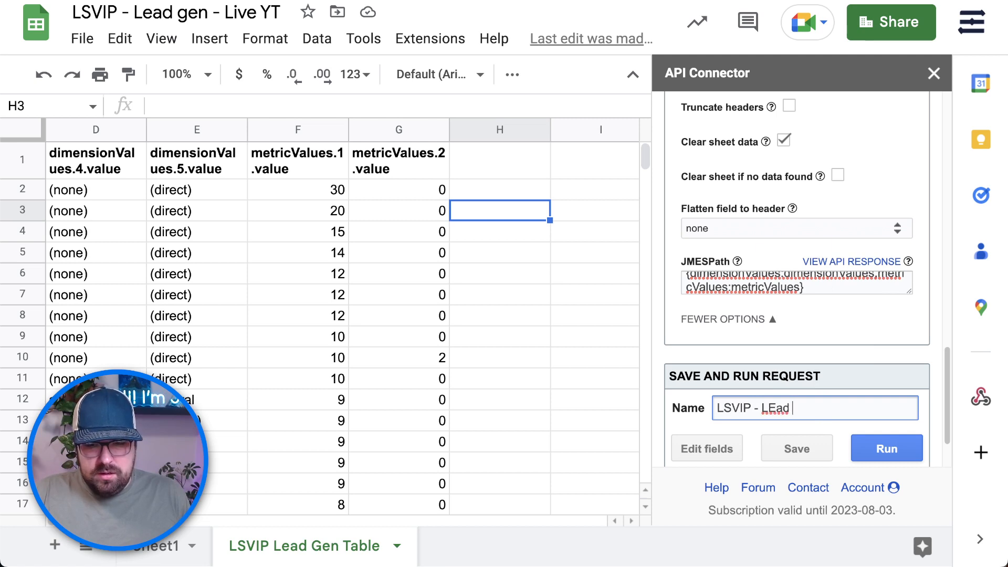
key(BackSpace)
key(BackSpace)
key(BackSpace)
key(BackSpace)
text(ead Gen)
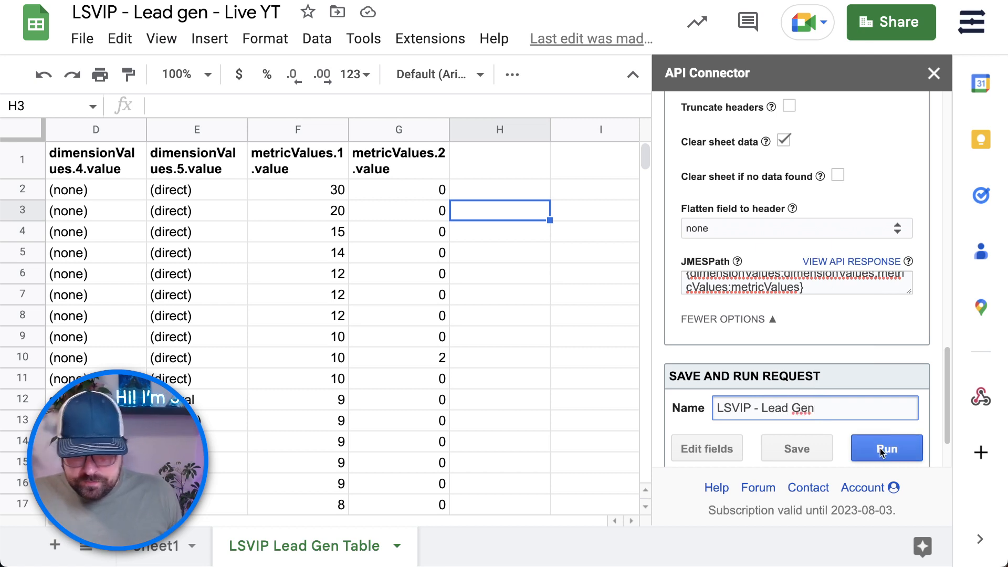
click(808, 450)
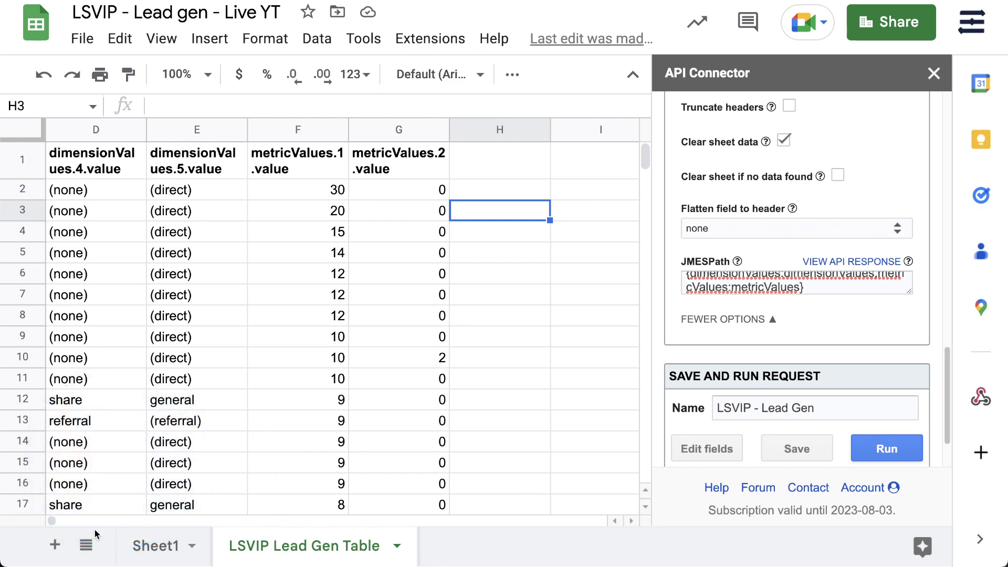
Examine the returned dimension columns A to E and the two metric columns F and G in the LSVIP Lead Gen Table sheet.
drag(55, 521, 26, 522)
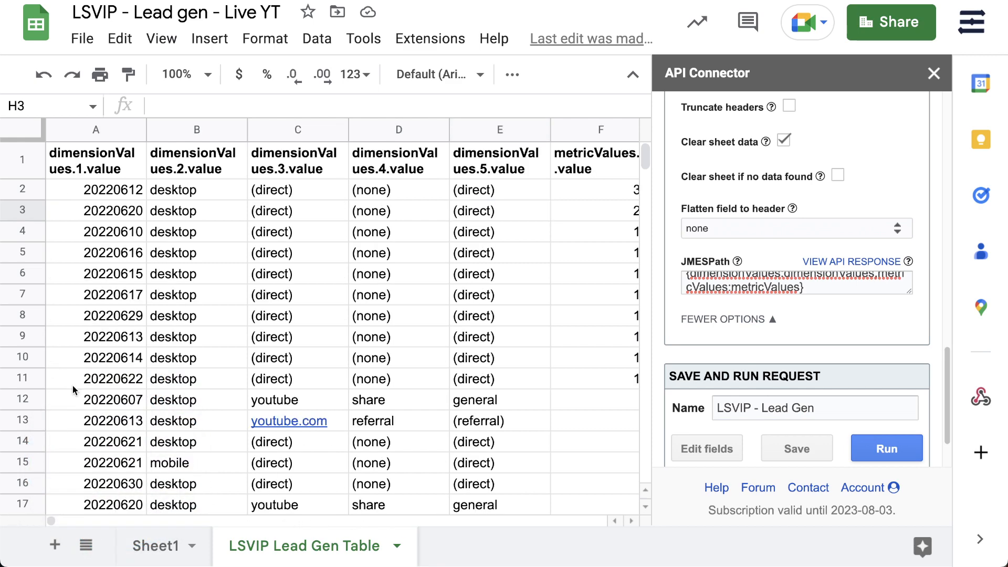
click(96, 235)
click(187, 237)
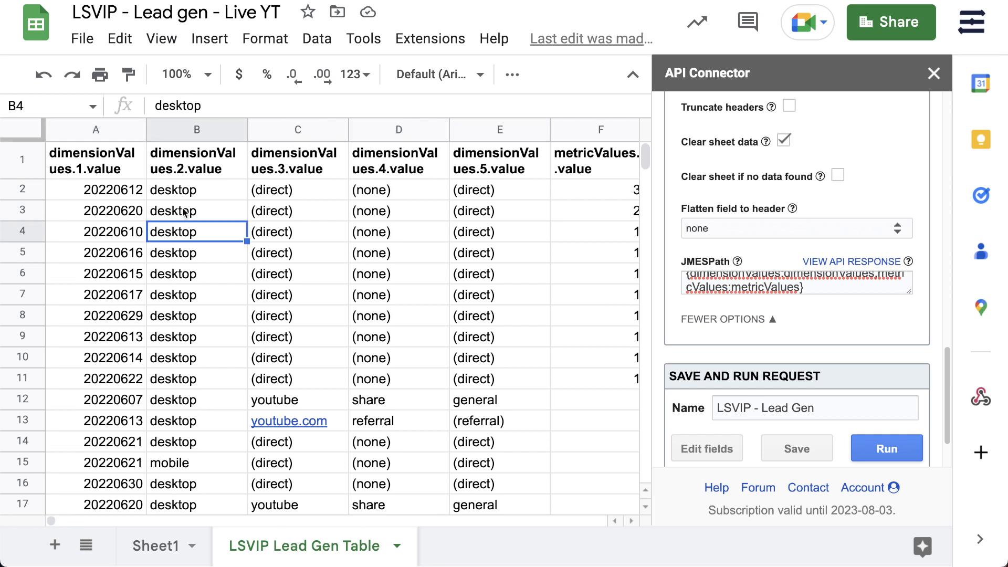
drag(183, 206, 177, 326)
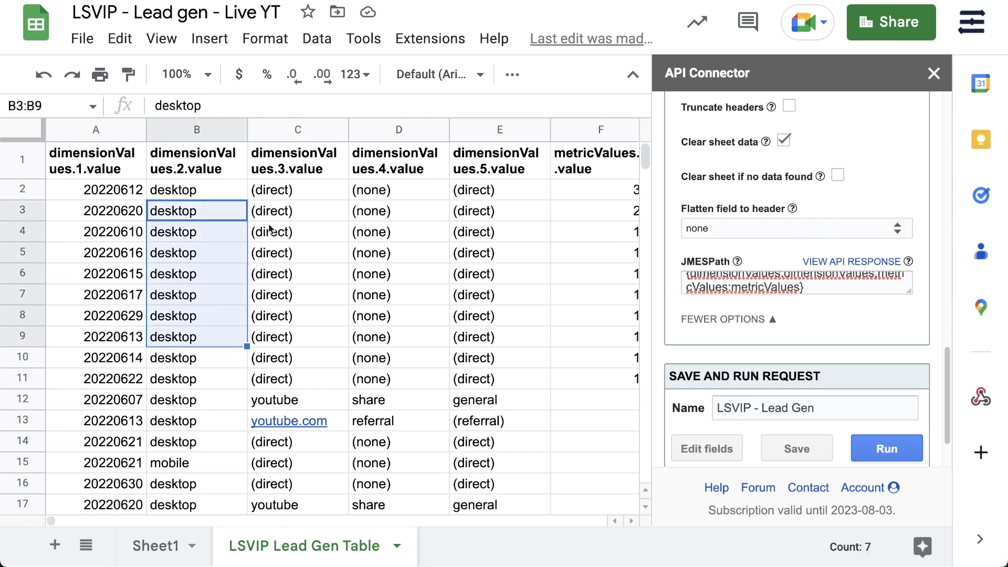
drag(279, 209, 294, 362)
drag(384, 235, 446, 379)
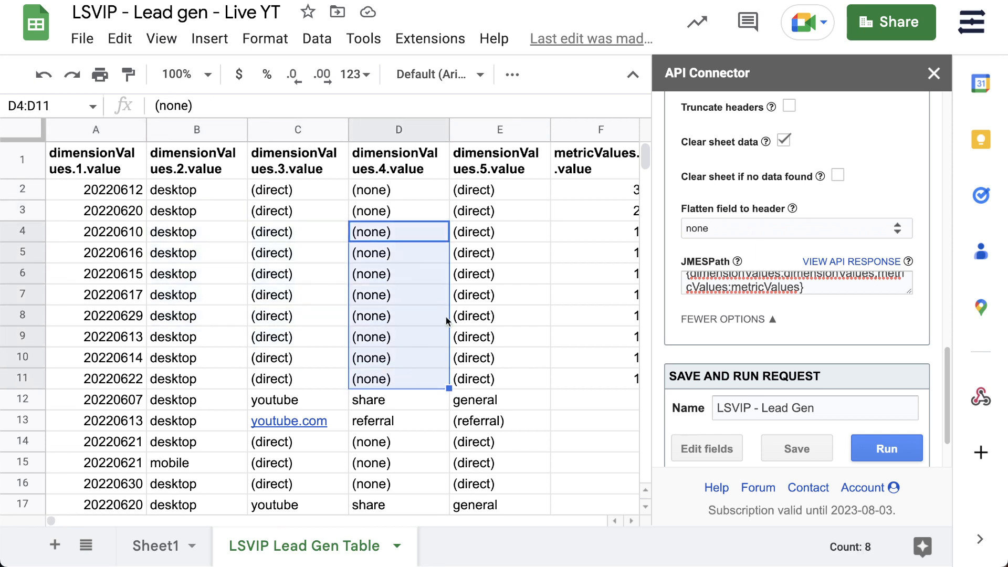
drag(470, 274, 478, 412)
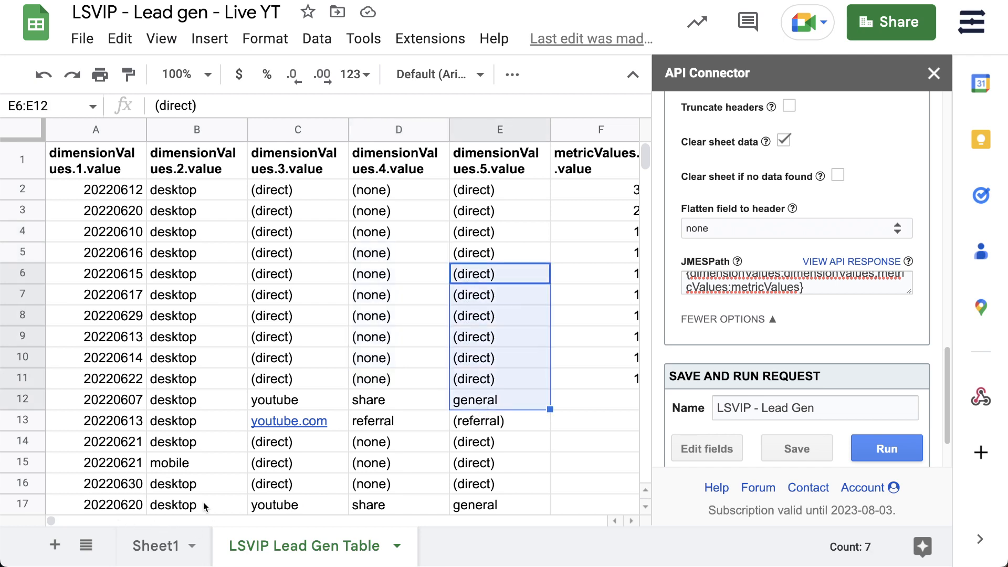
click(500, 301)
scroll(496, 307, right, 5)
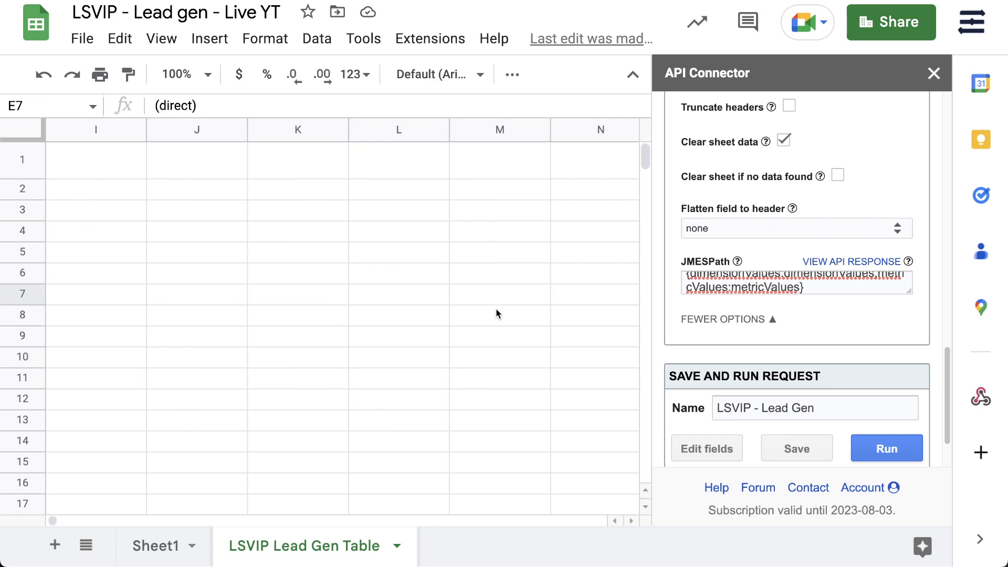
scroll(495, 307, left, 4)
drag(431, 193, 428, 343)
drag(492, 275, 500, 362)
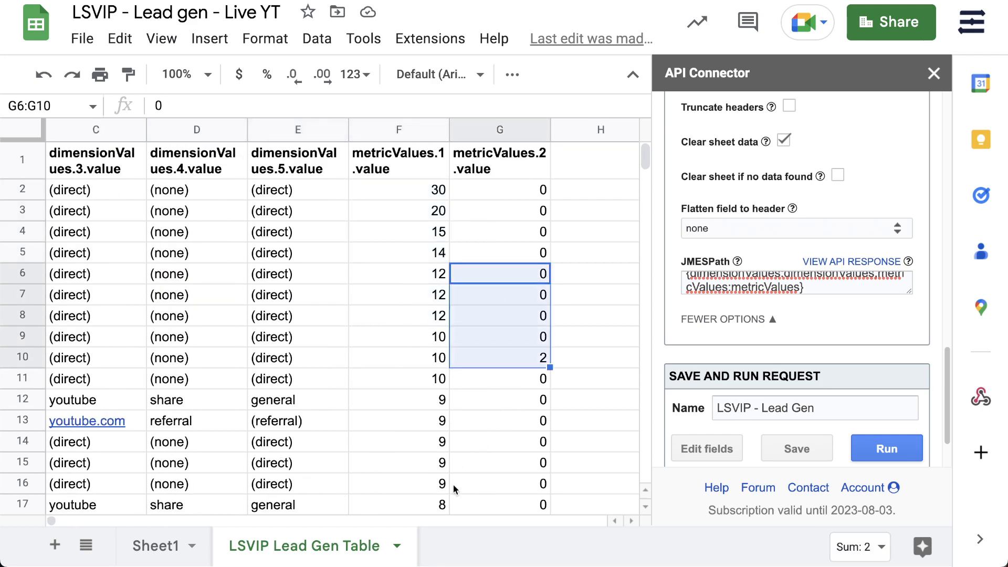
Enlarge the request body field and replace the deviceCategory dimension with landingPage on its own line.
scroll(757, 262, up, 5)
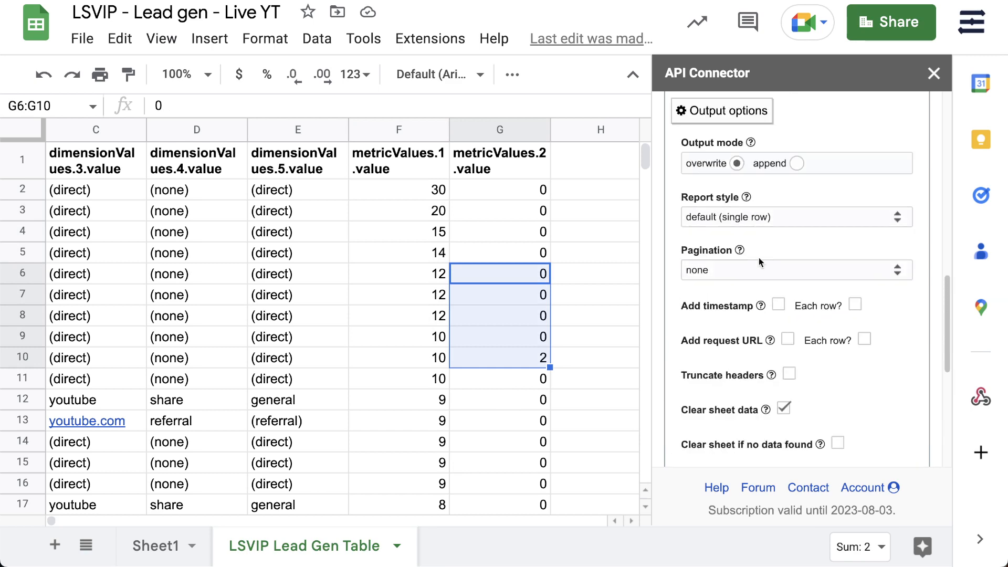
scroll(828, 292, up, 6)
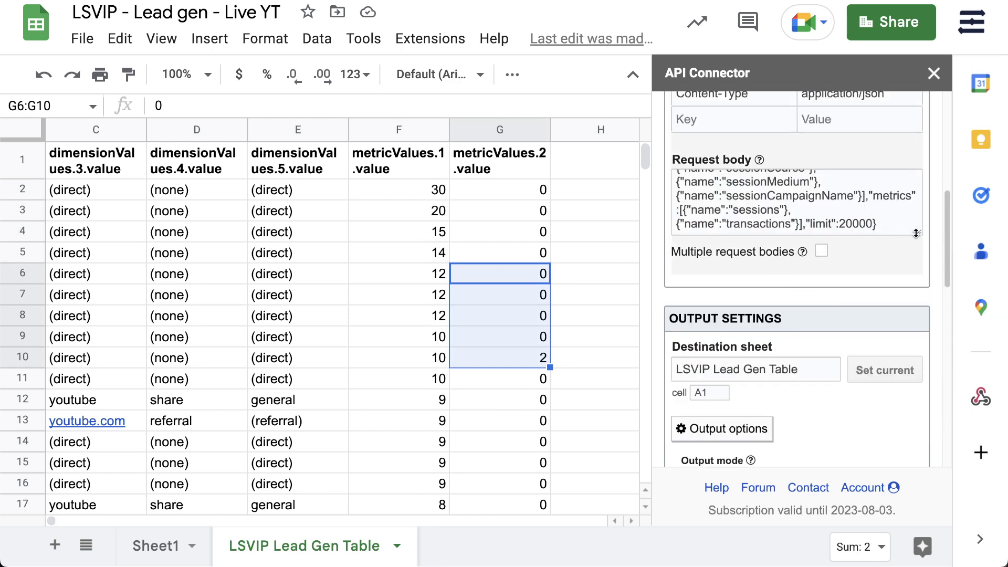
drag(916, 233, 918, 428)
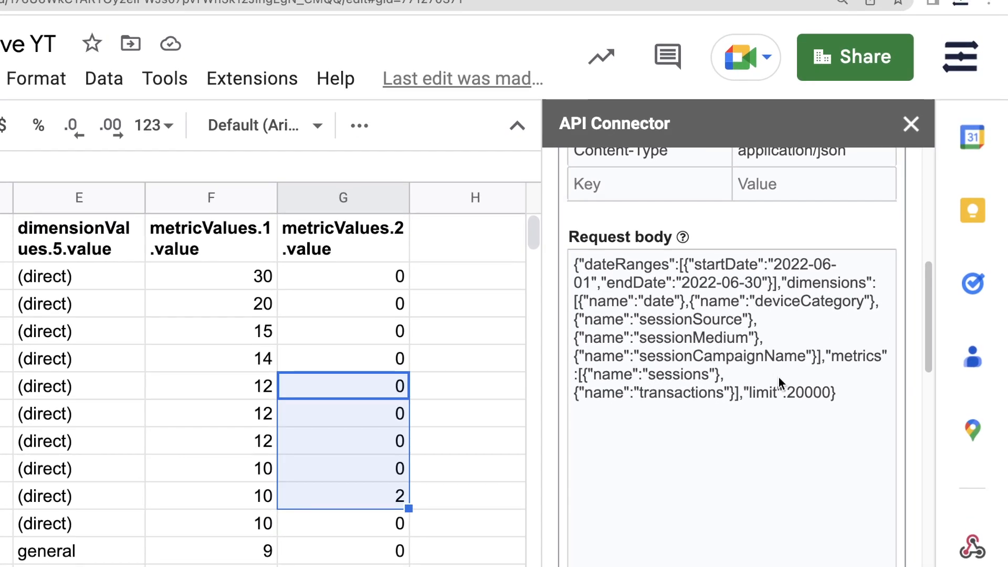
click(686, 319)
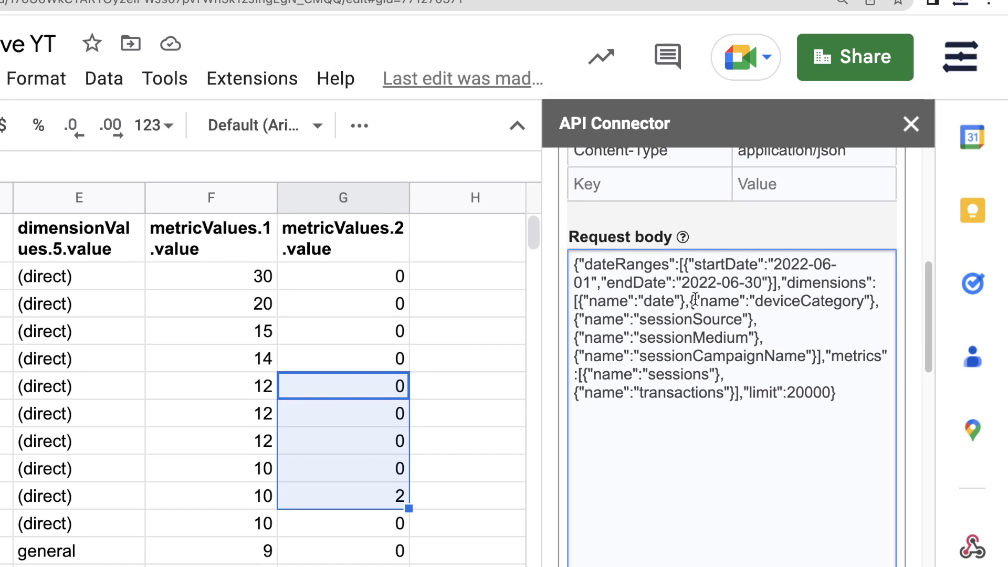
click(689, 301)
key(Return)
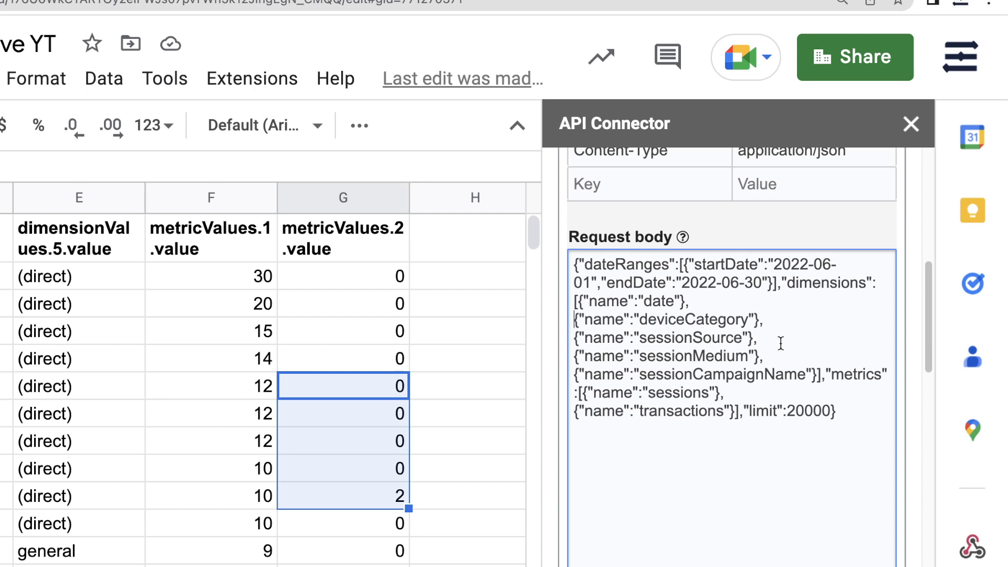
double_click(726, 320)
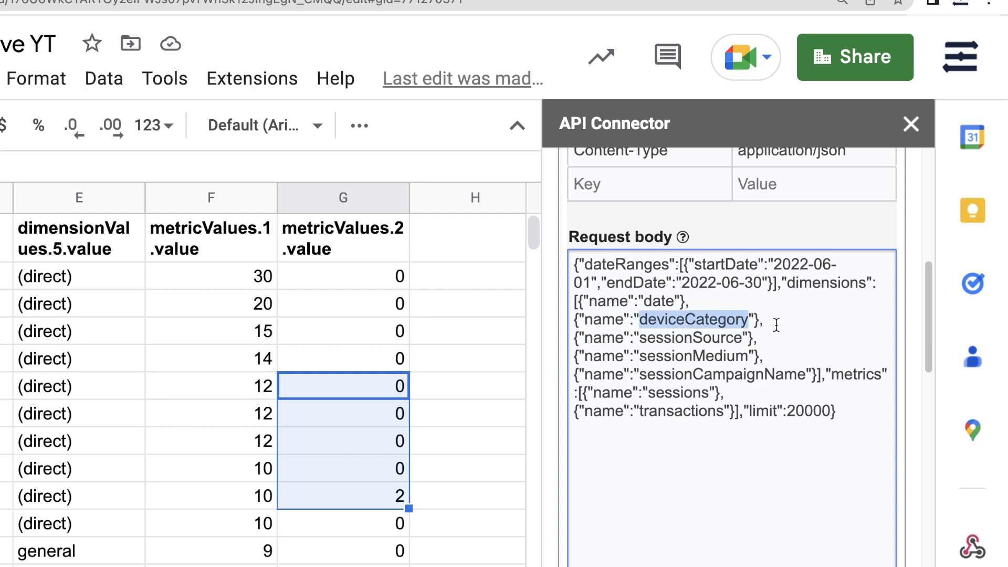
text(landing)
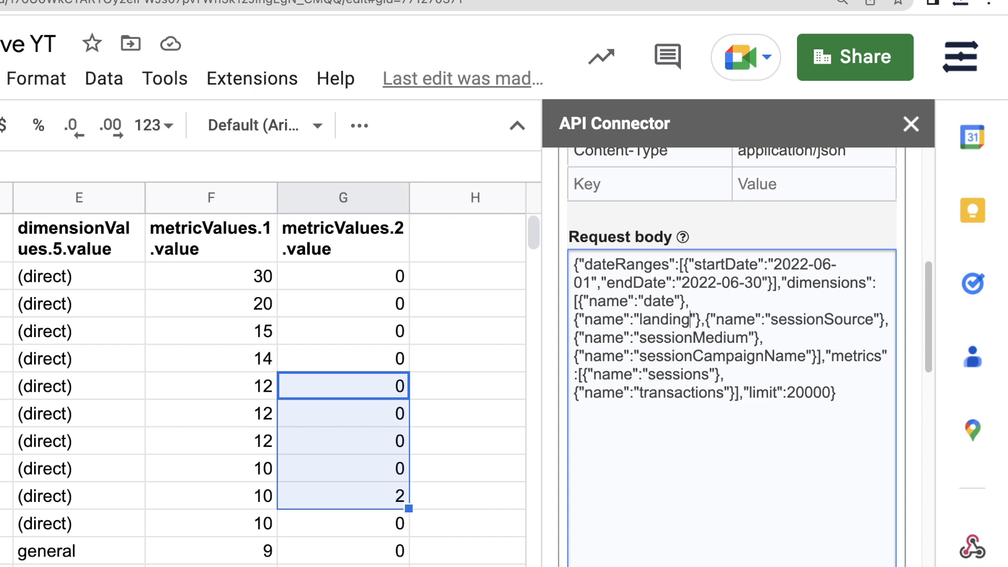
text(Page)
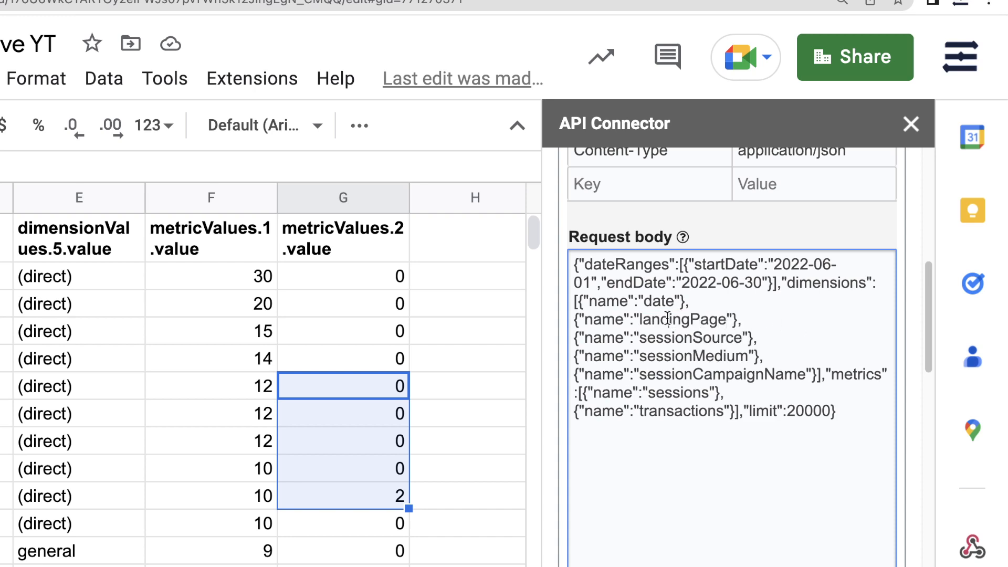
Add a {"name":"hostName"} dimension on its own line between date and landingPage in the request body.
double_click(695, 319)
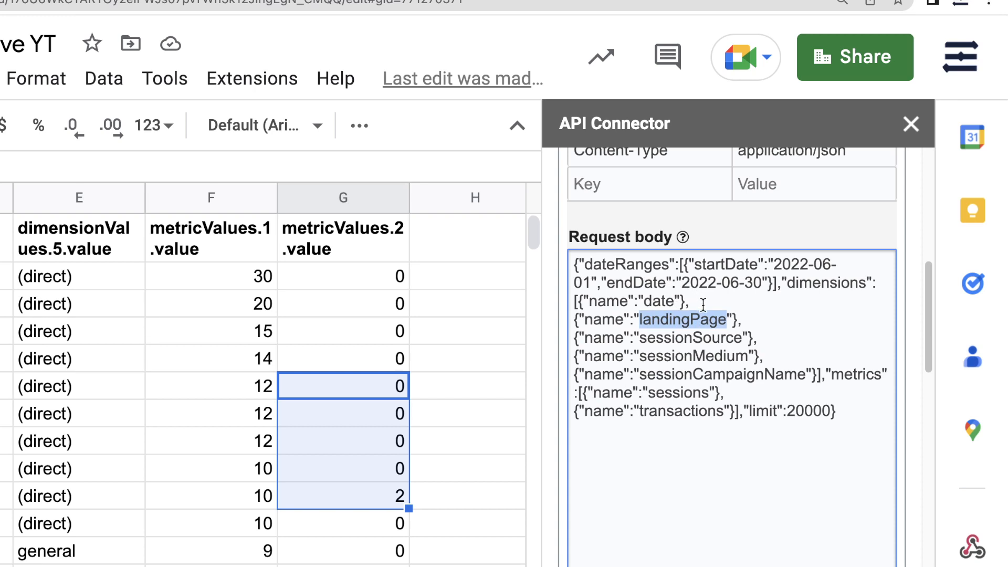
double_click(699, 338)
double_click(716, 357)
double_click(716, 373)
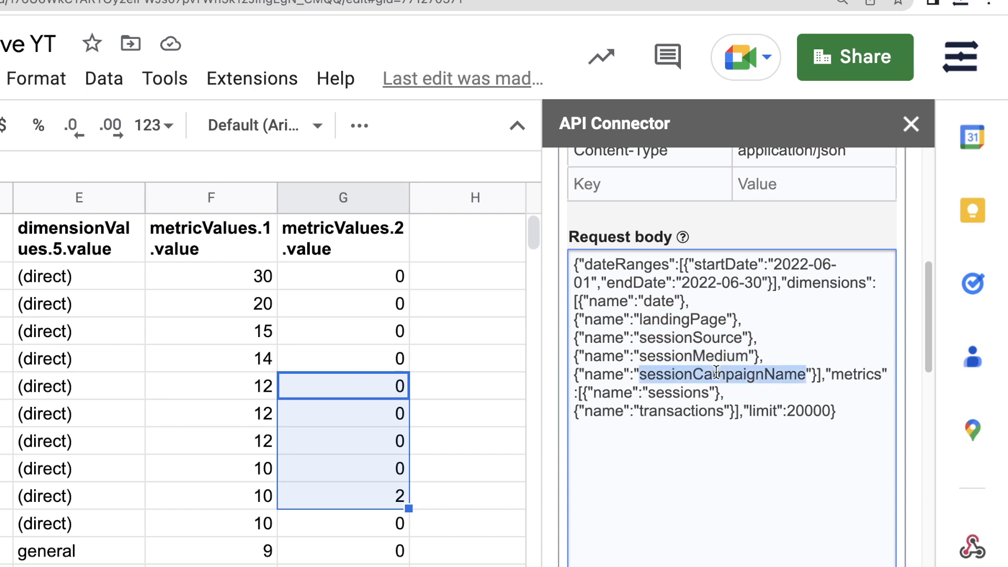
click(777, 345)
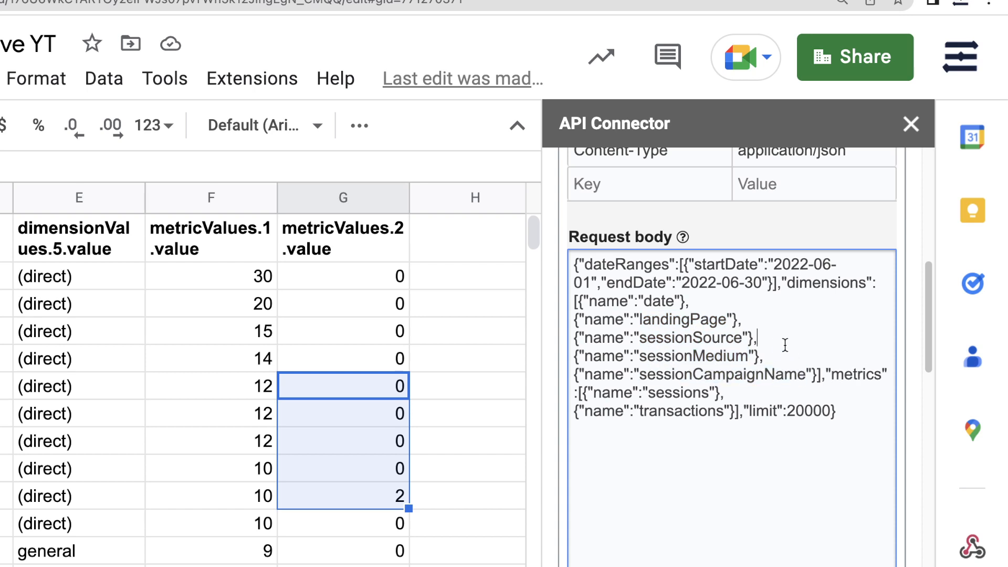
drag(793, 340, 571, 332)
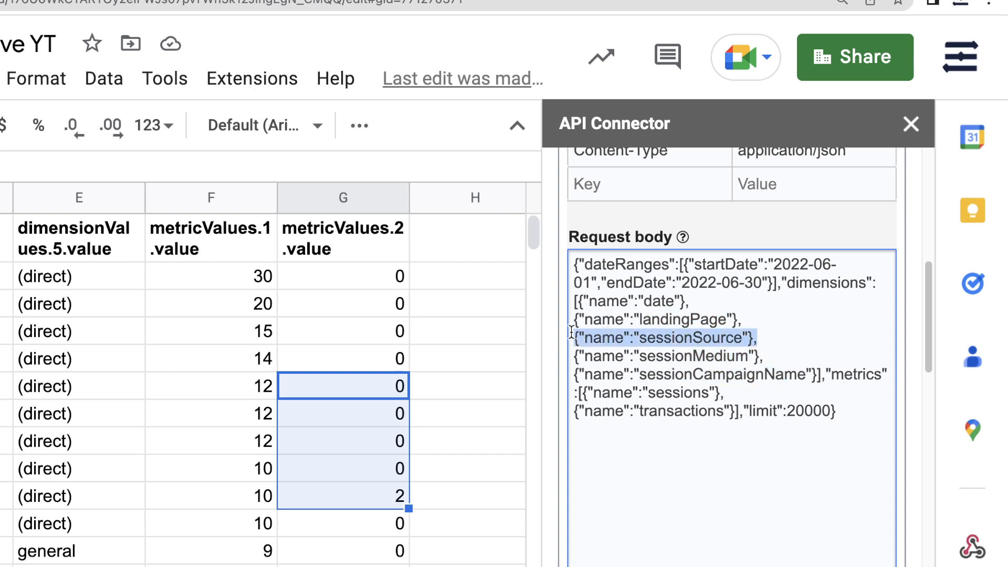
click(692, 320)
drag(741, 319, 574, 322)
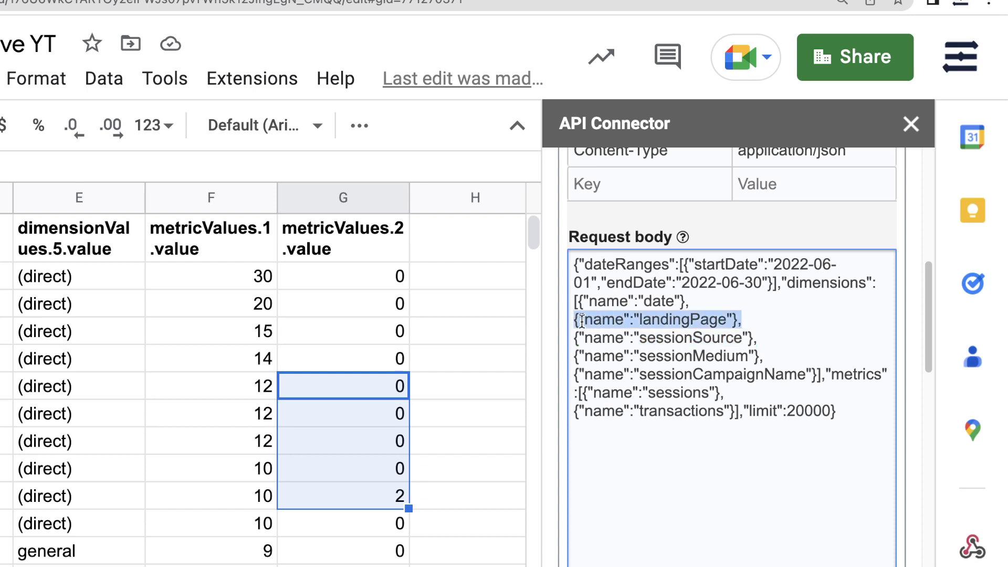
click(696, 303)
key(Return)
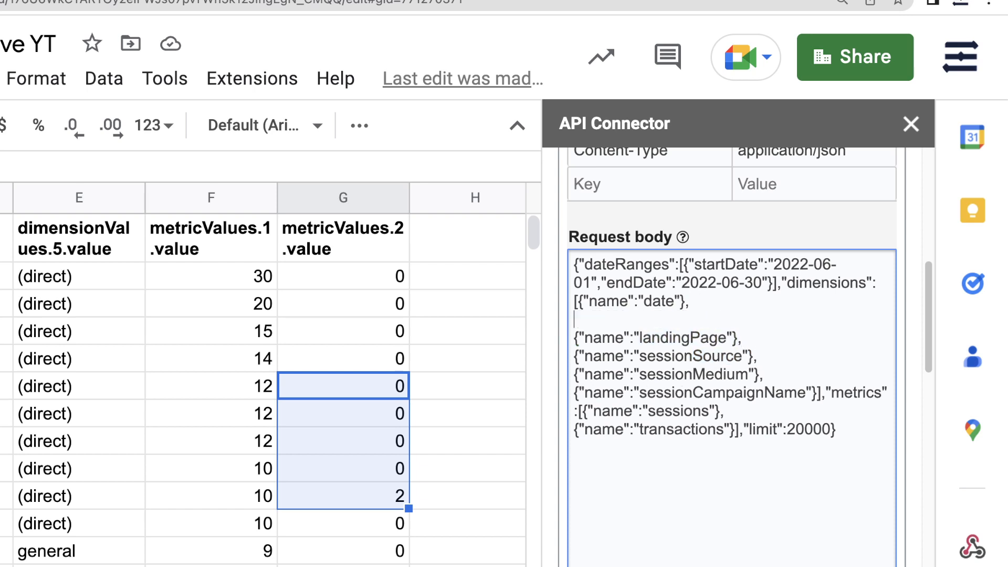
text({"name":"landingPage"},)
double_click(700, 318)
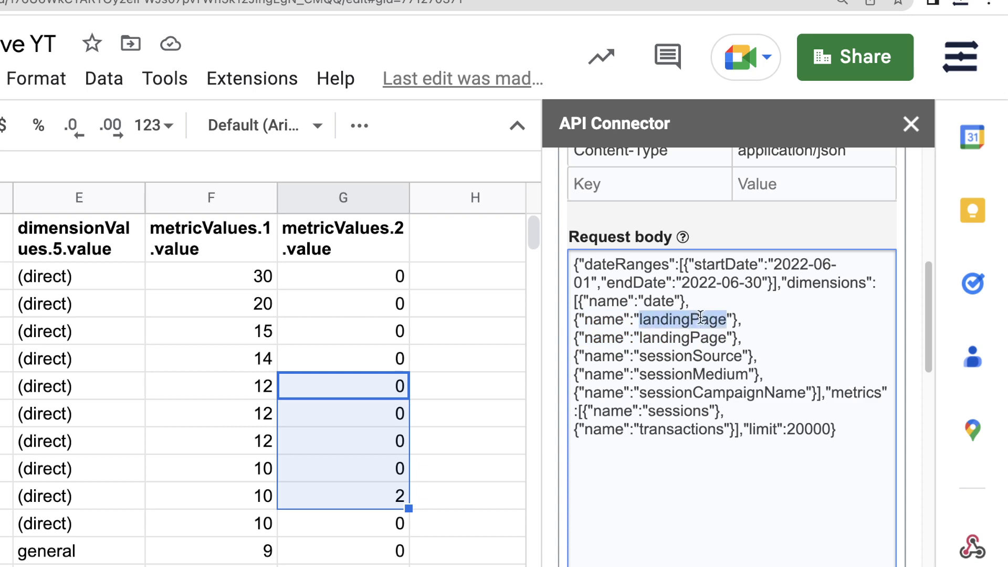
text(hostN)
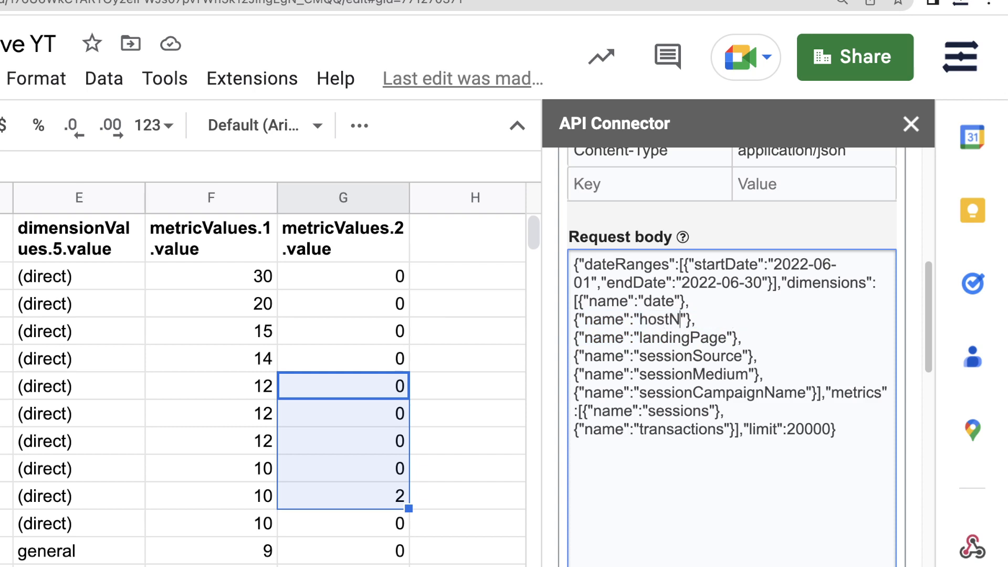
text(ame)
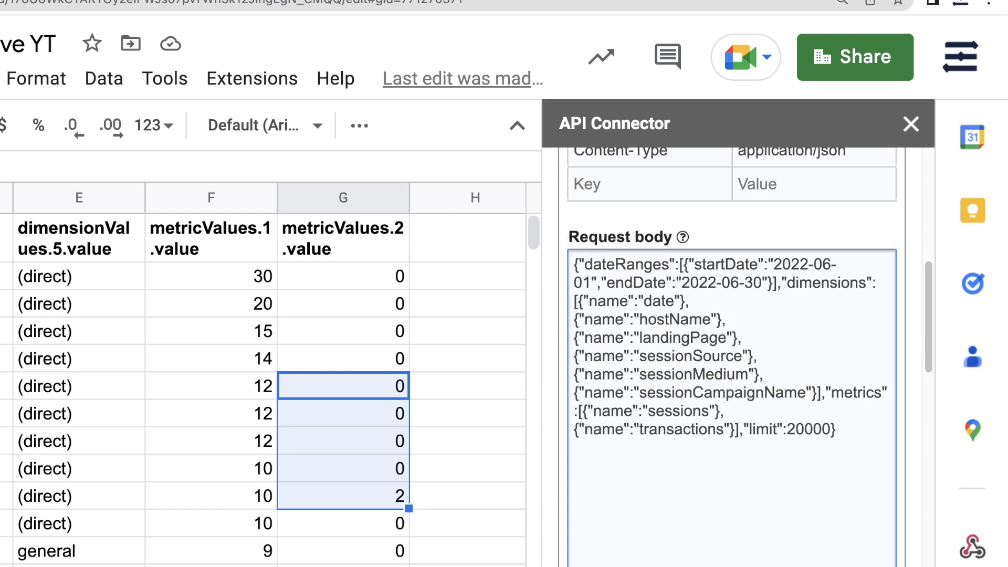
Replace the transactions metric with eventCount in the request body.
scroll(719, 519, down, 1)
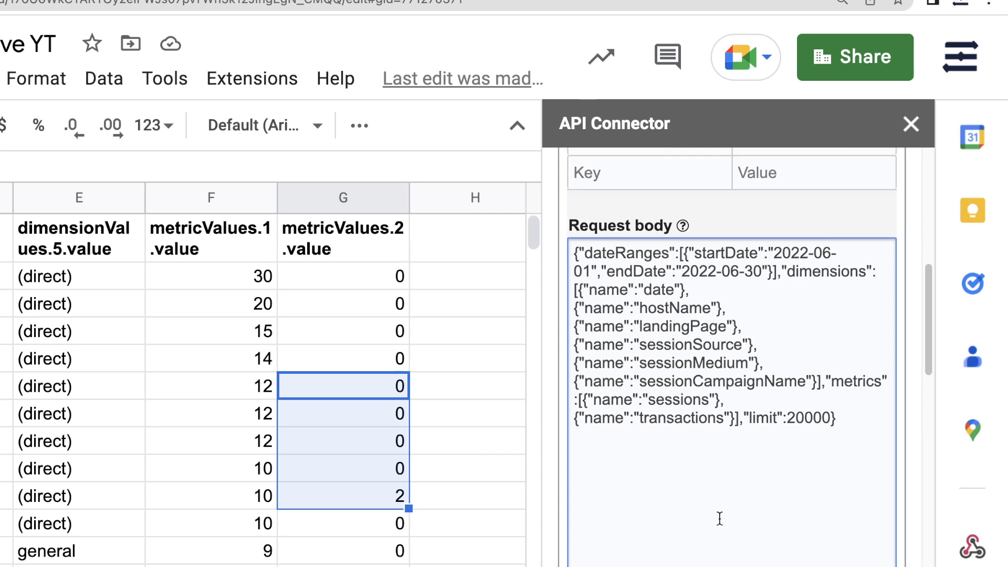
scroll(719, 519, down, 3)
scroll(479, 509, down, 5)
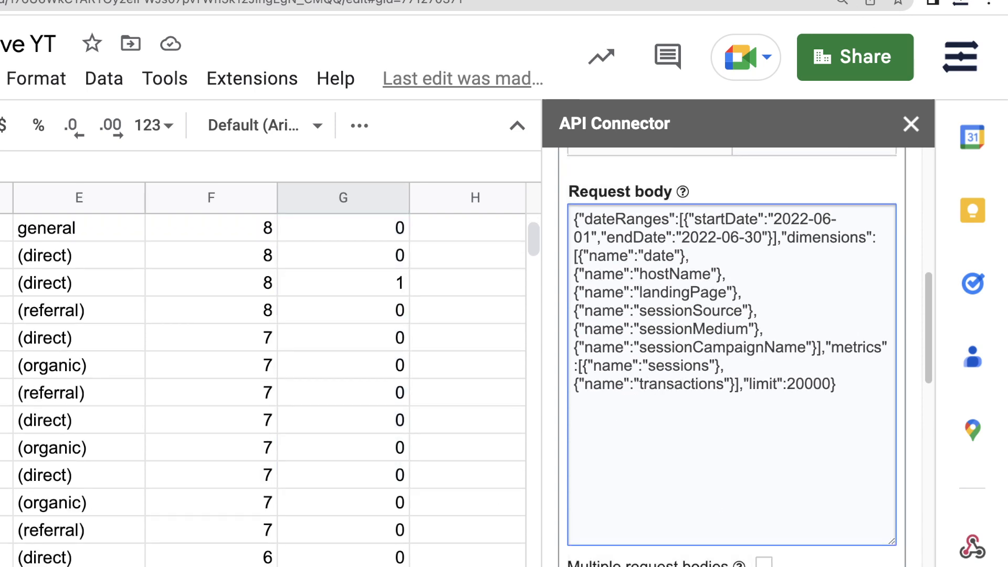
key(super+Tab)
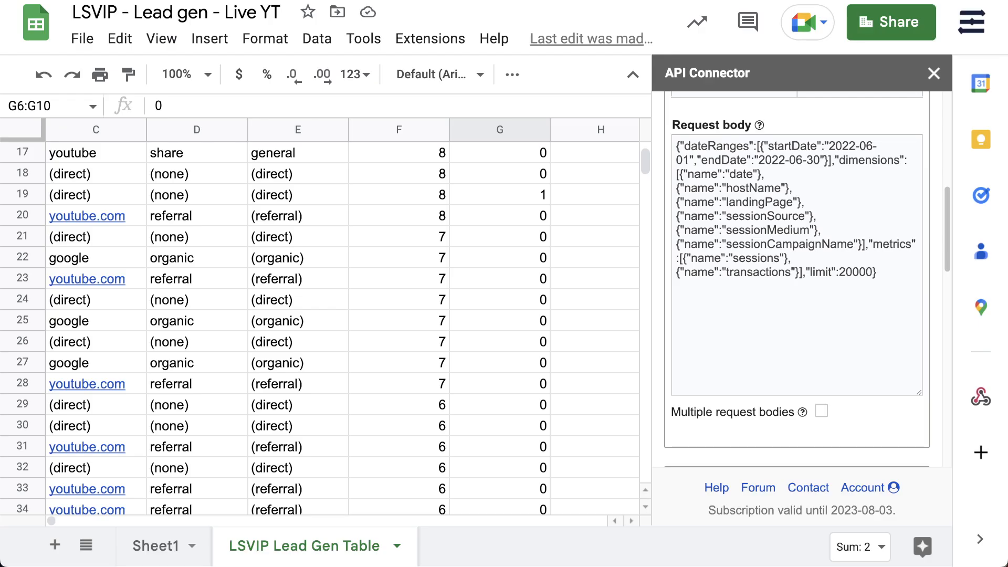
click(766, 272)
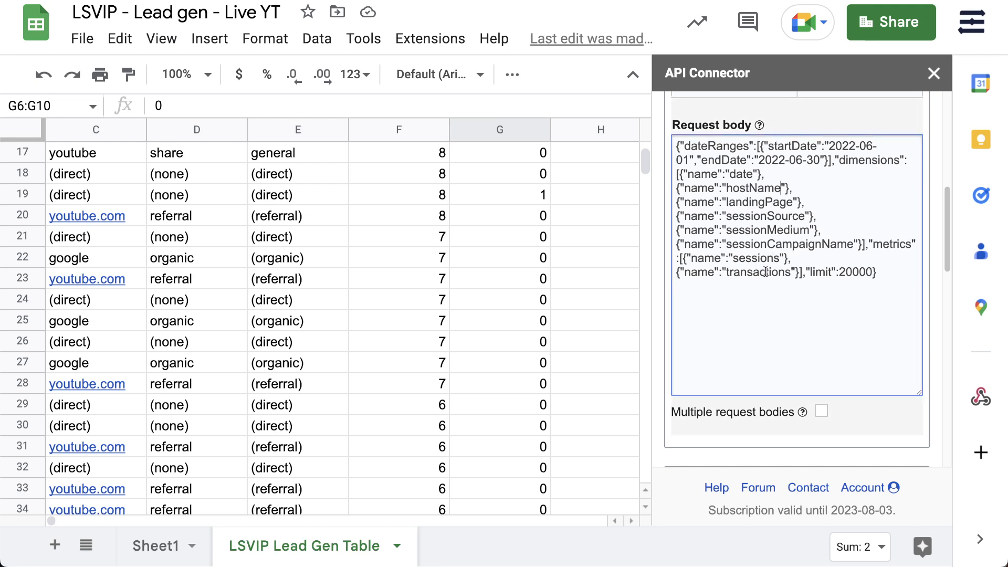
double_click(765, 272)
text(event)
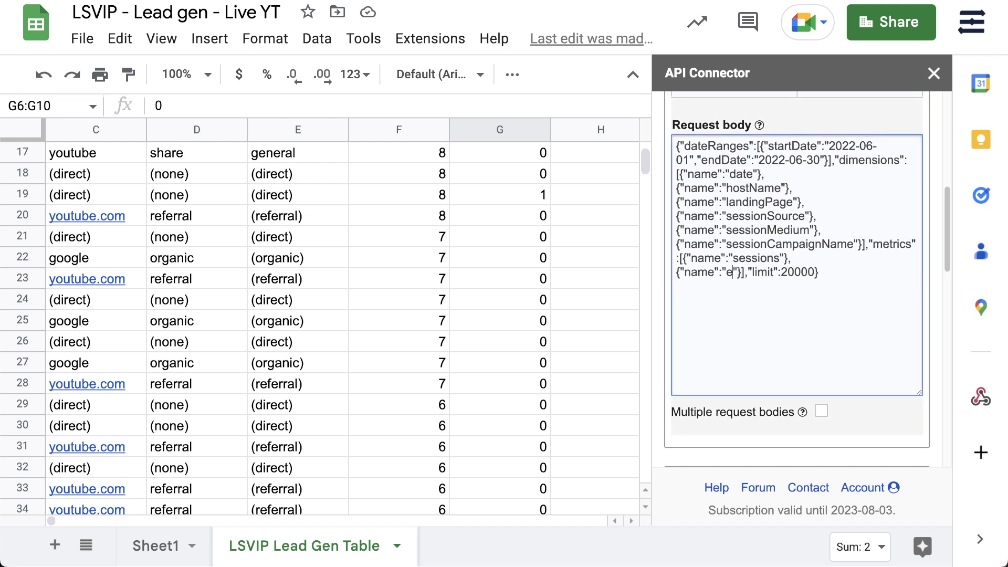
text(Count)
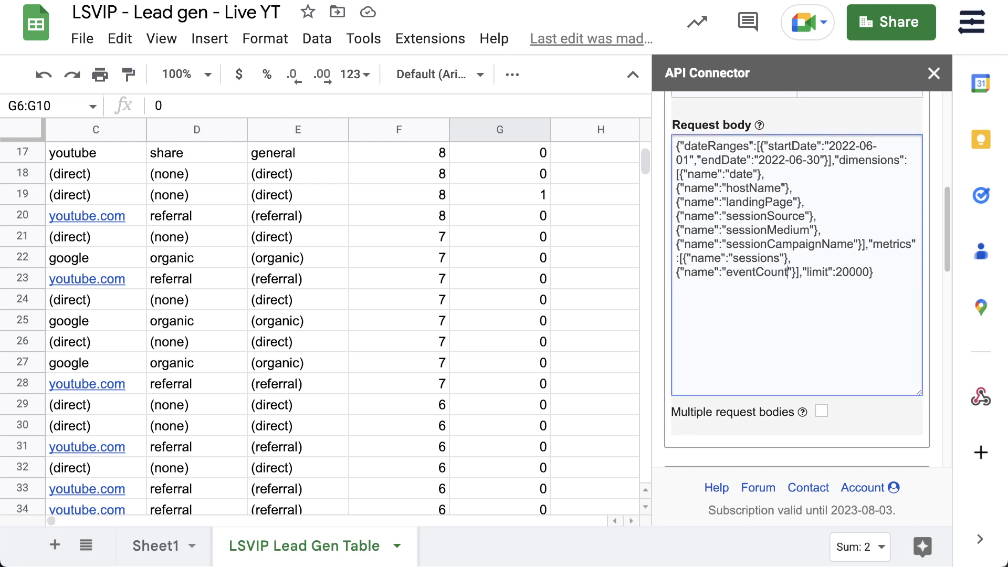
Run the LSVIP - Lead Gen request with the edited body and save it.
scroll(856, 423, down, 15)
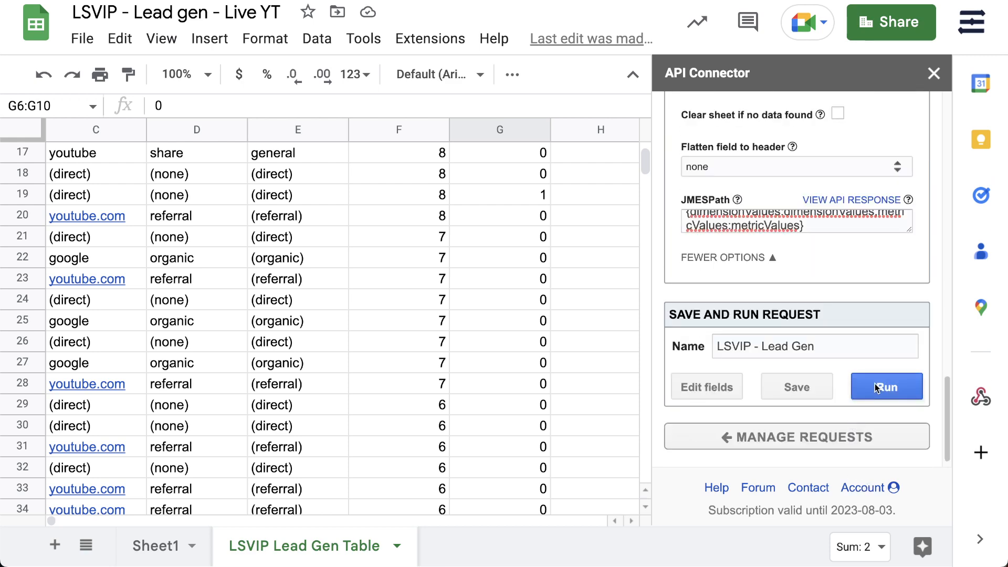
click(874, 383)
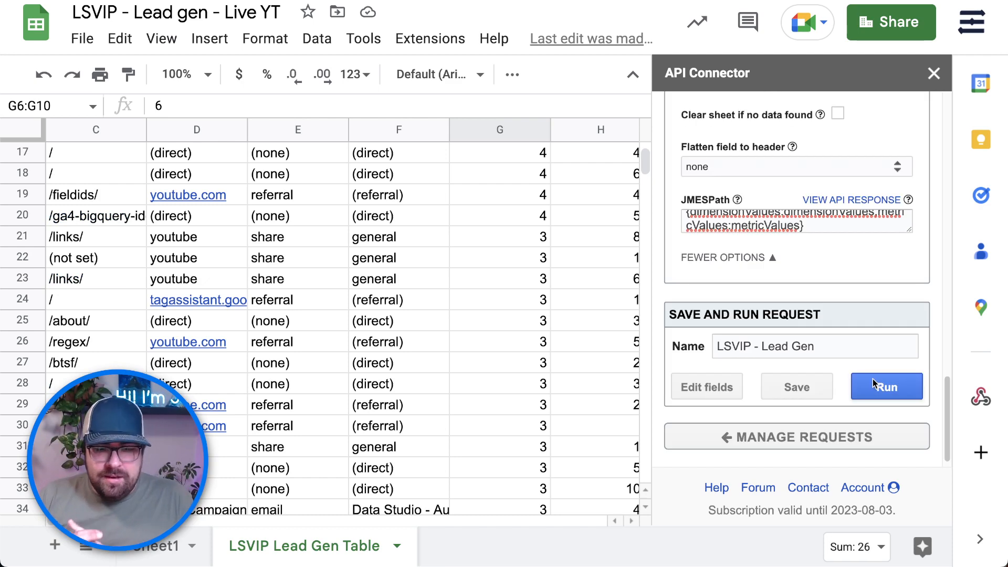
click(797, 387)
Examine the refreshed dimension columns A to F and metric columns G and H in the LSVIP Lead Gen Table sheet.
scroll(441, 311, up, 5)
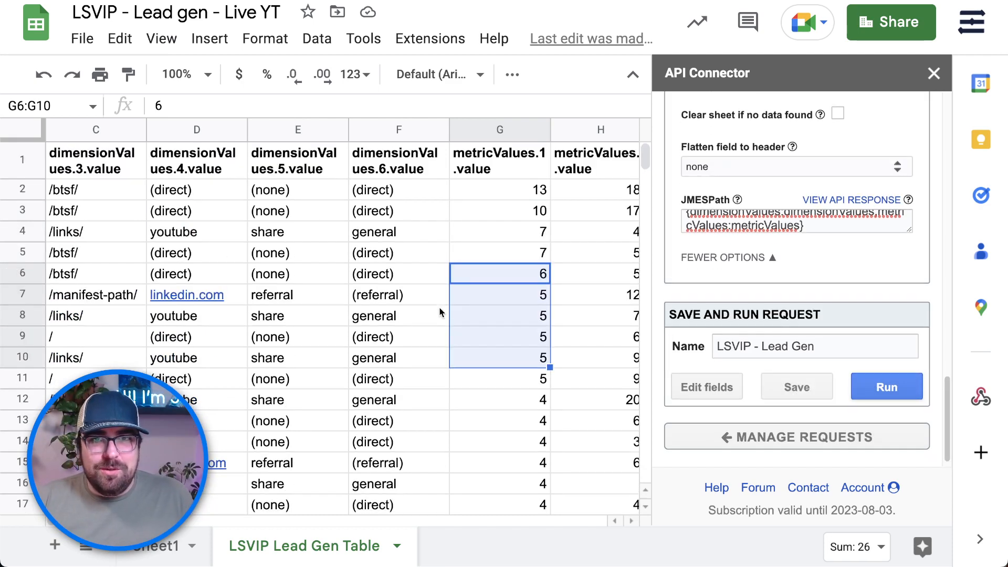
click(104, 217)
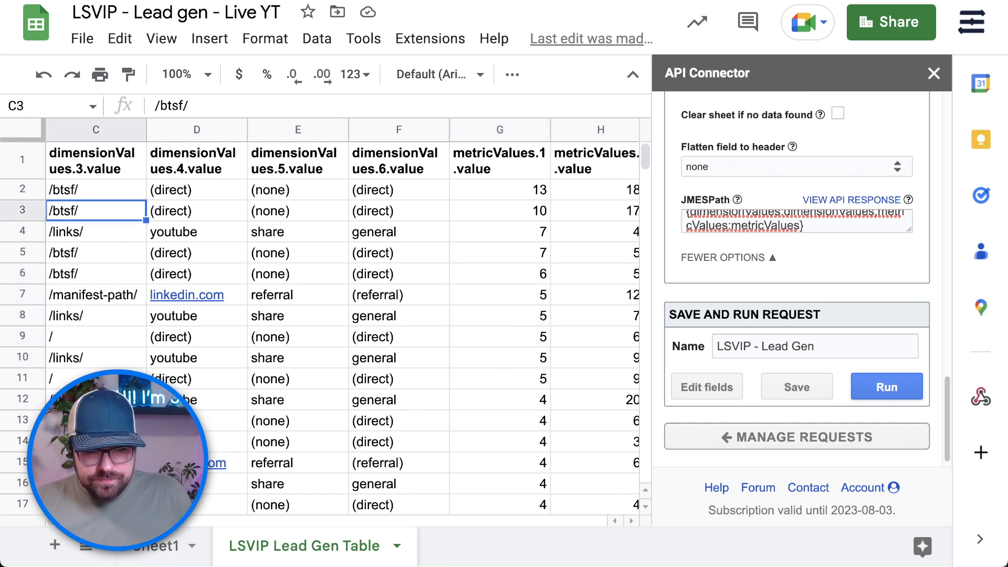
scroll(23, 517, right, 6)
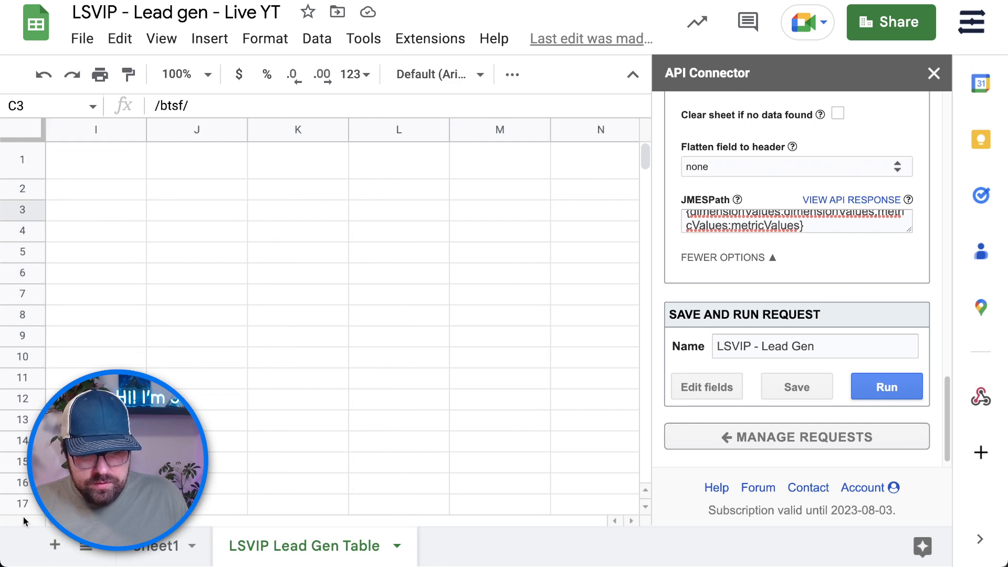
scroll(25, 462, left, 6)
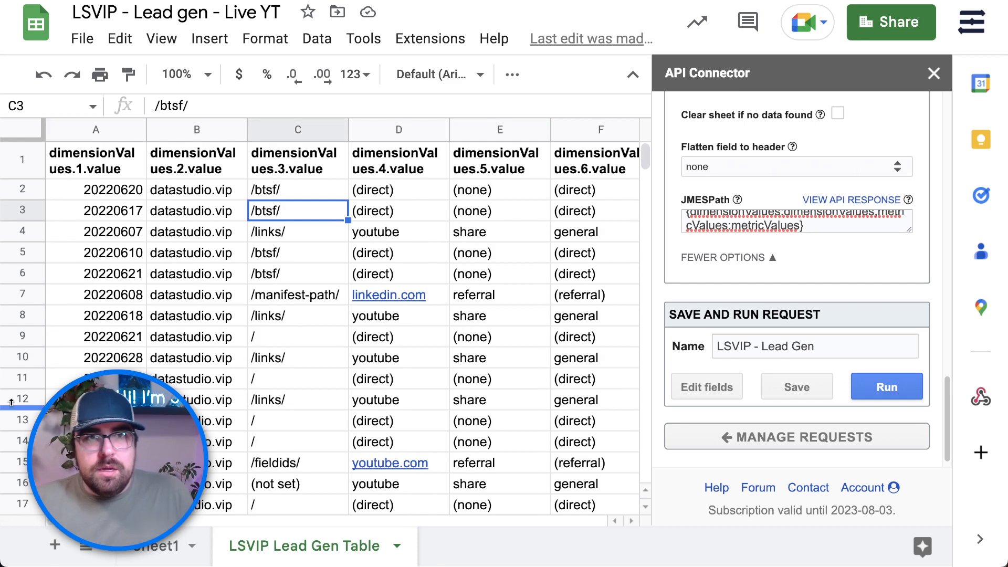
click(231, 251)
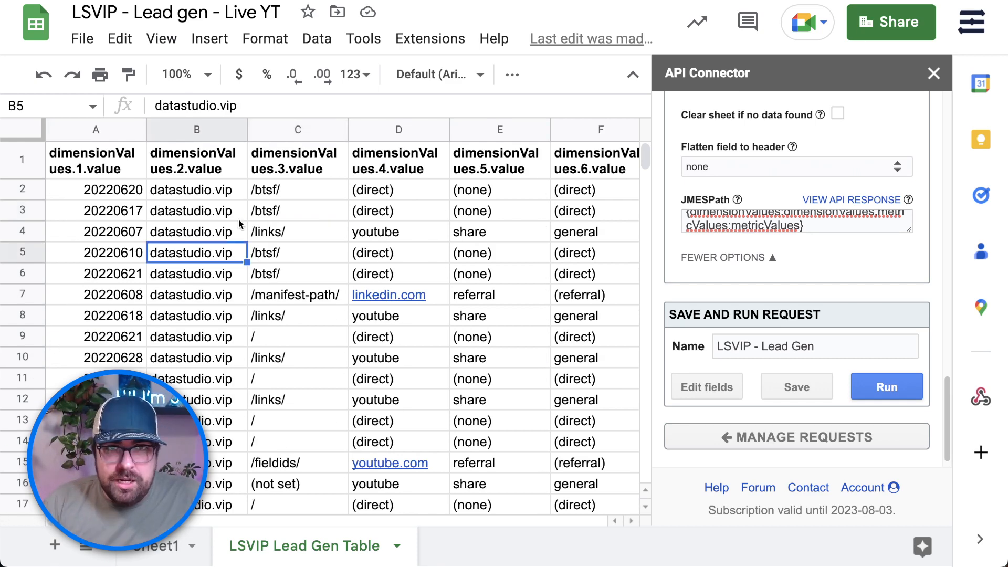
click(280, 211)
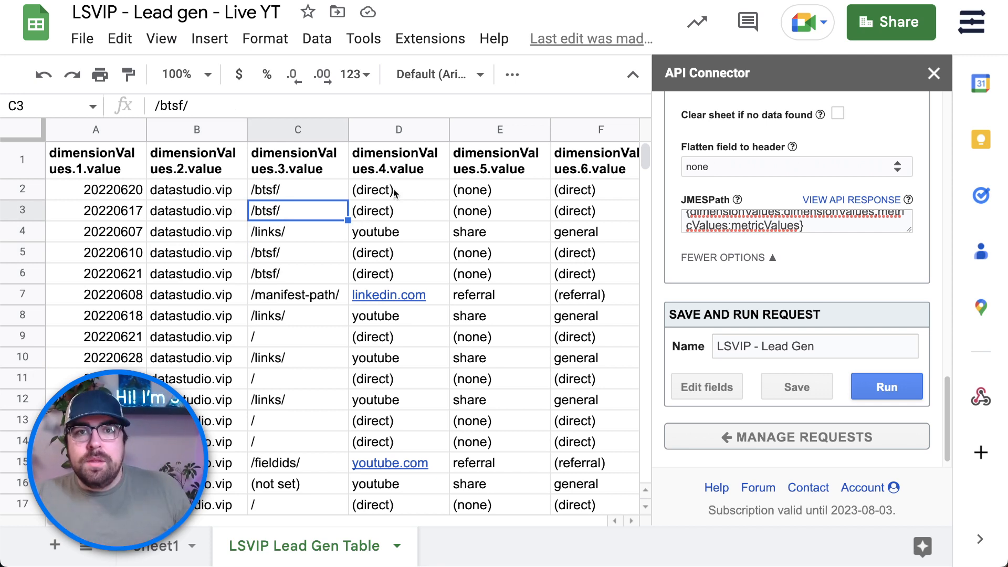
key(Right)
key(Right)
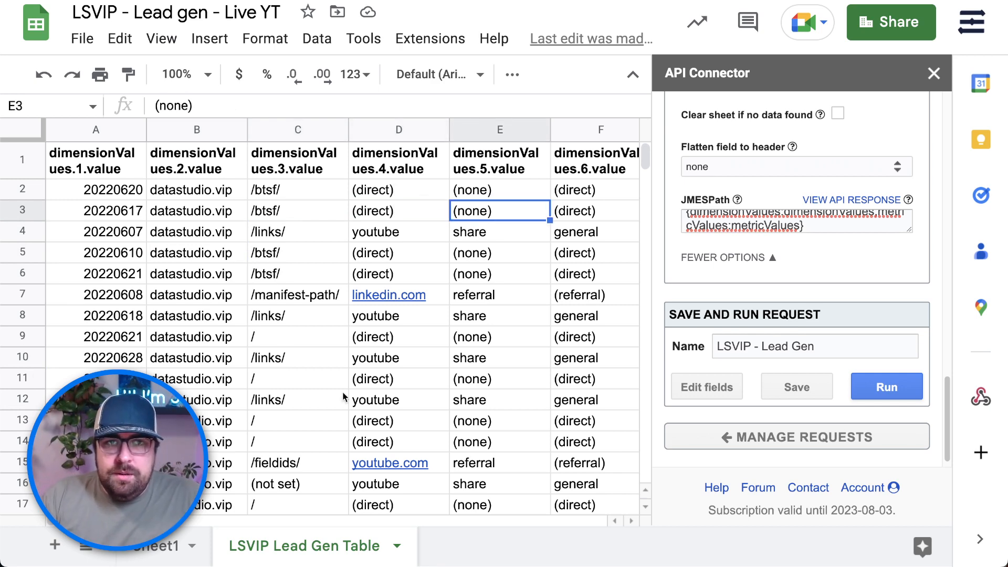
click(630, 525)
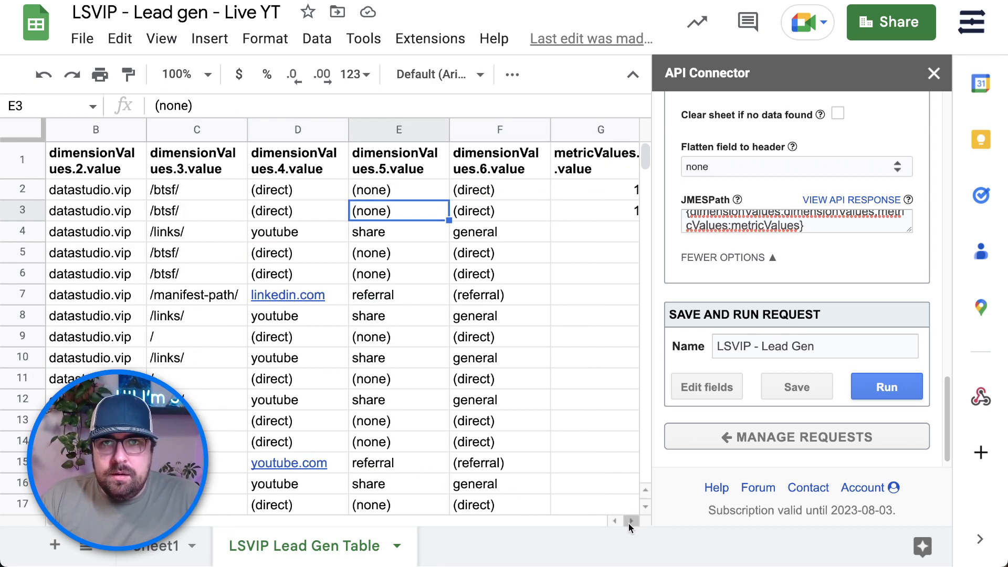
click(630, 525)
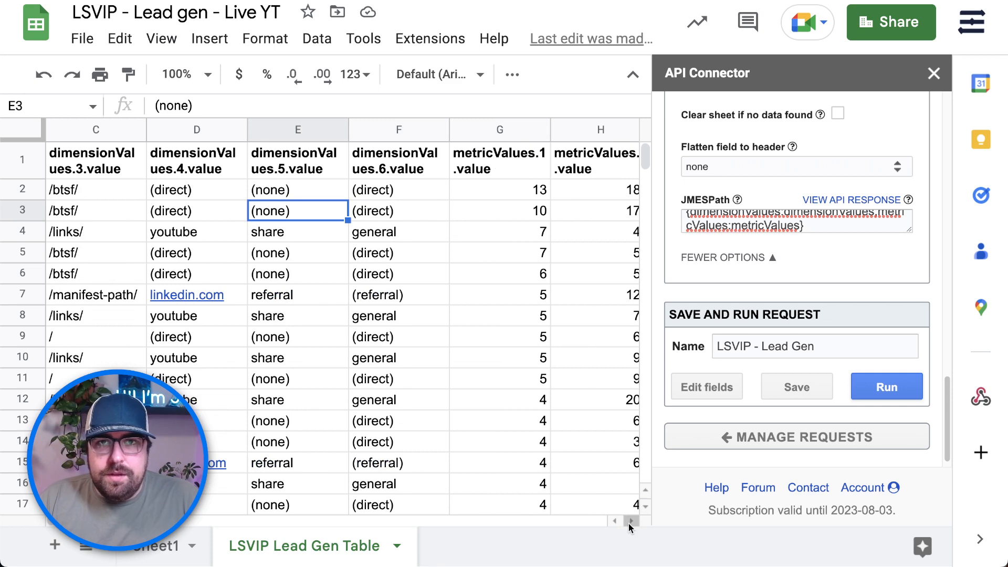
click(629, 524)
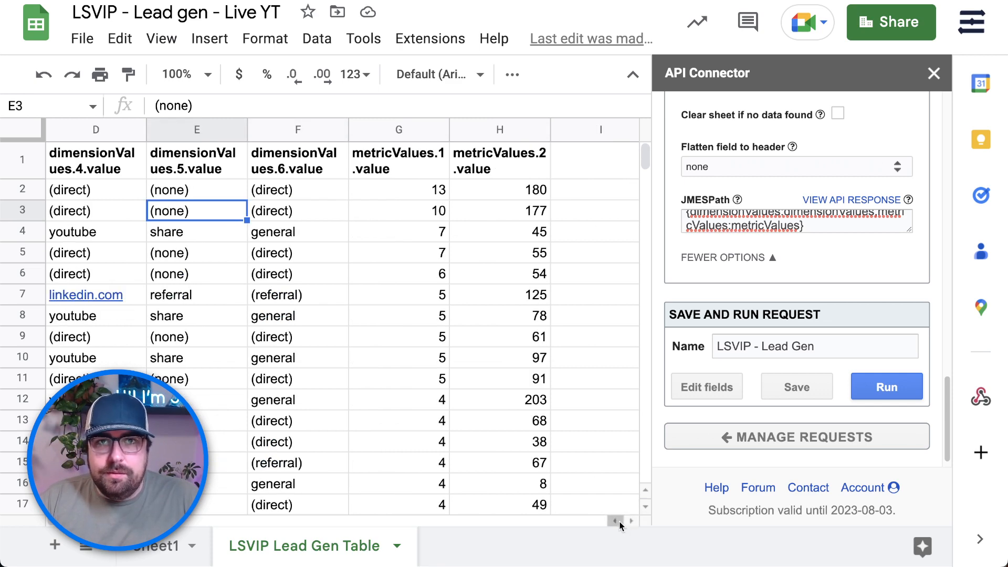
click(615, 521)
click(614, 521)
click(615, 522)
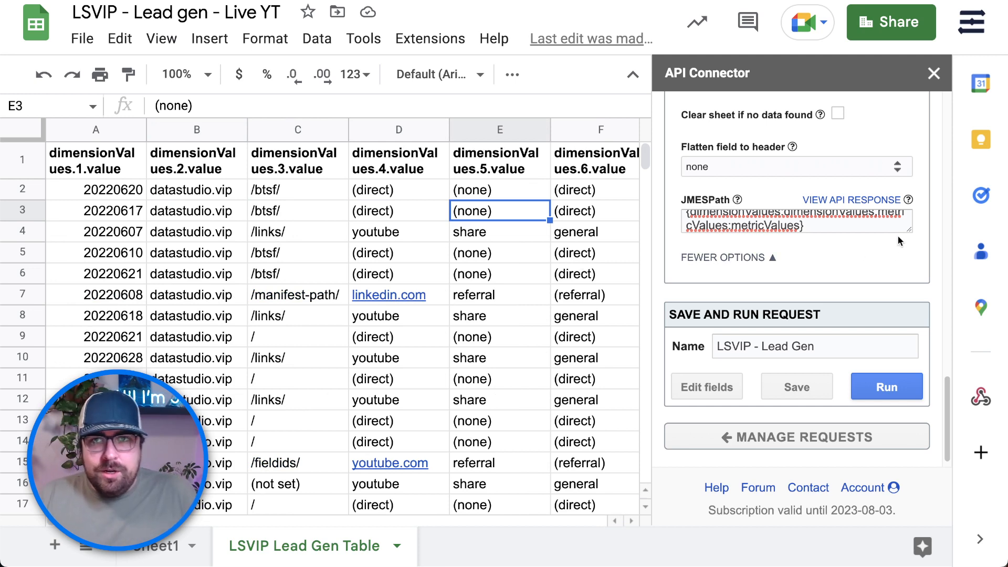
Enlarge the JMESPath field, and from the API Connector guide open Google's full list of GA4 API dimensions and metrics.
drag(908, 230, 904, 286)
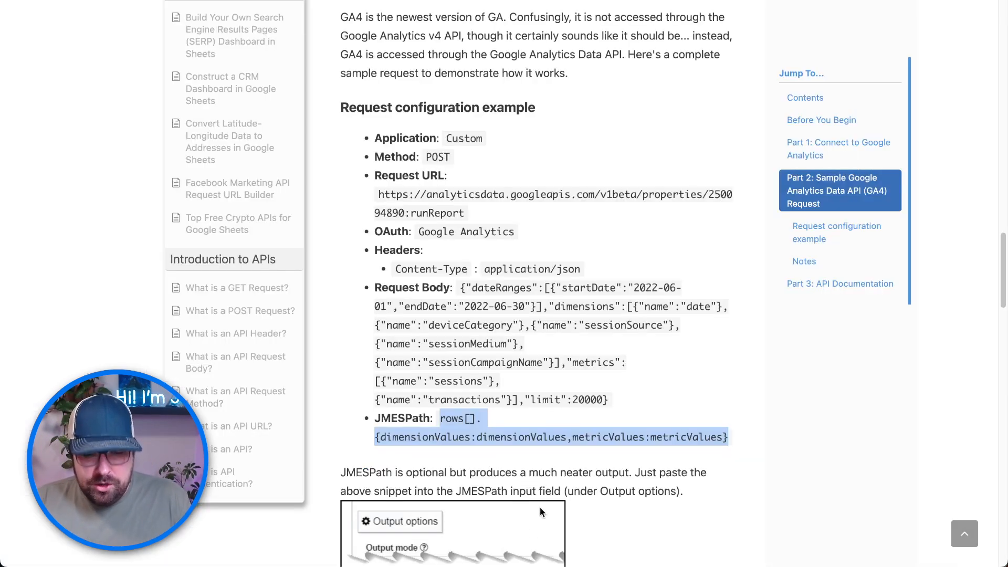
scroll(480, 453, down, 15)
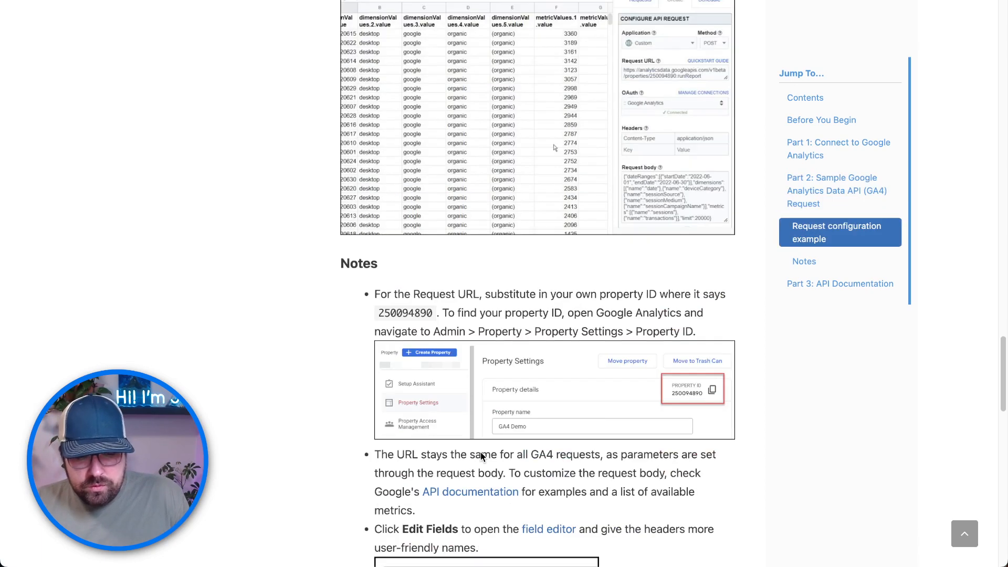
scroll(480, 456, down, 6)
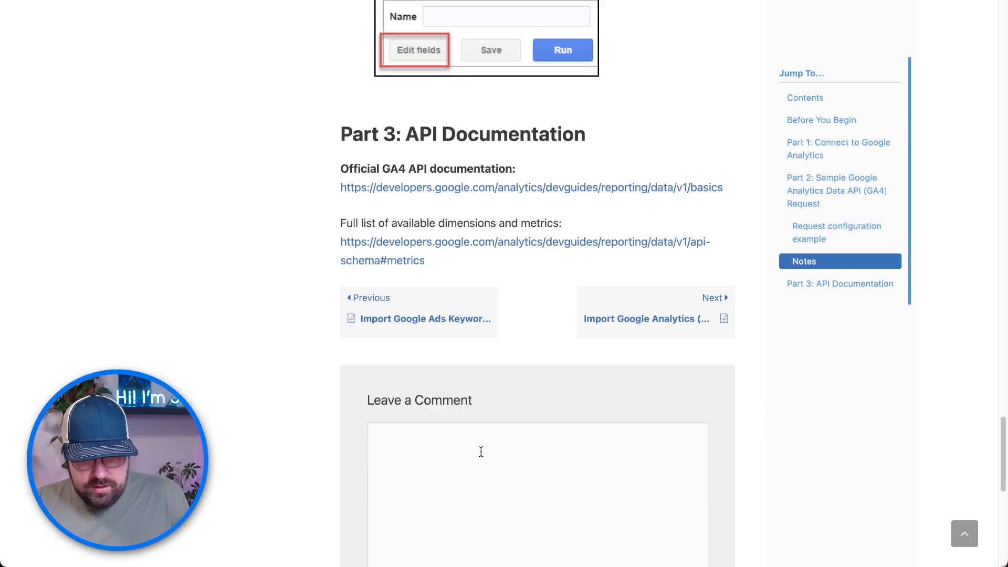
click(478, 250)
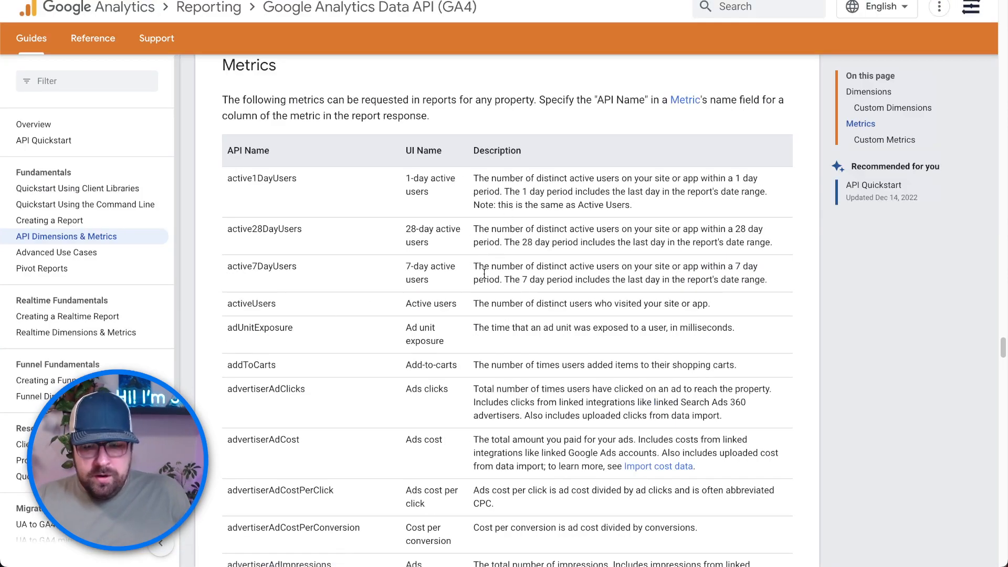
Search the API dimensions page for "landing" and read the description of the landingPage dimension.
scroll(473, 315, up, 10)
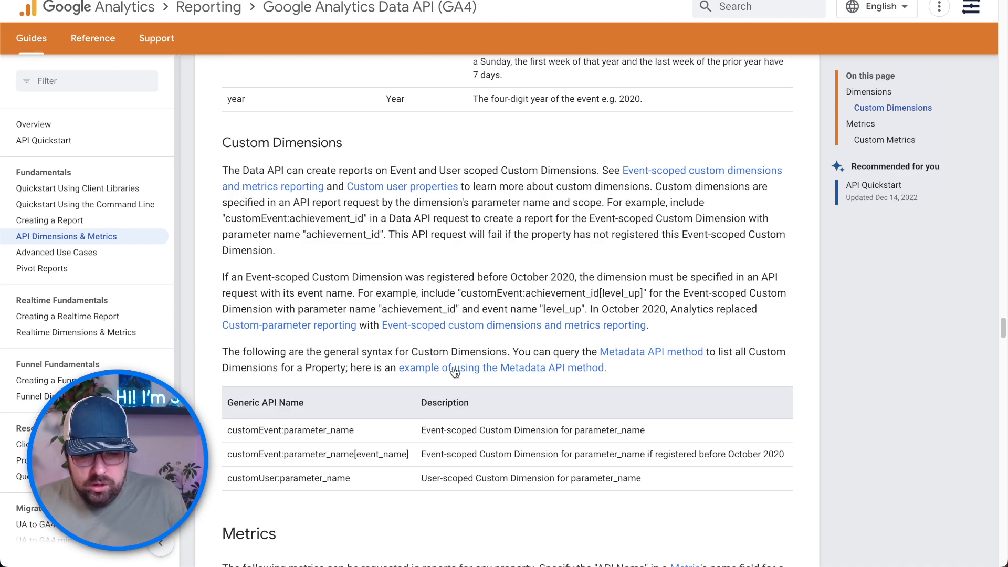
scroll(454, 372, up, 12)
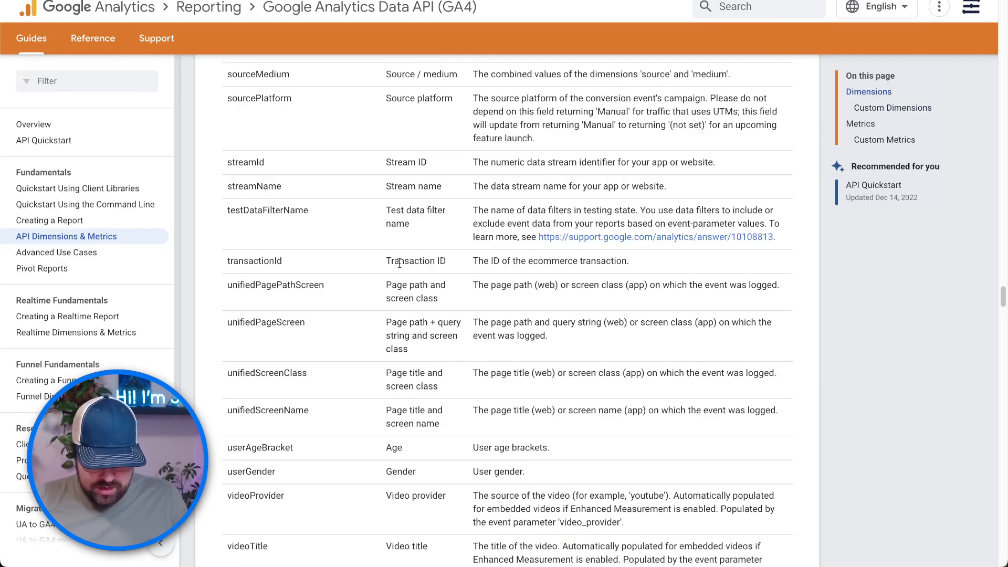
key(ctrl+f)
text(landing)
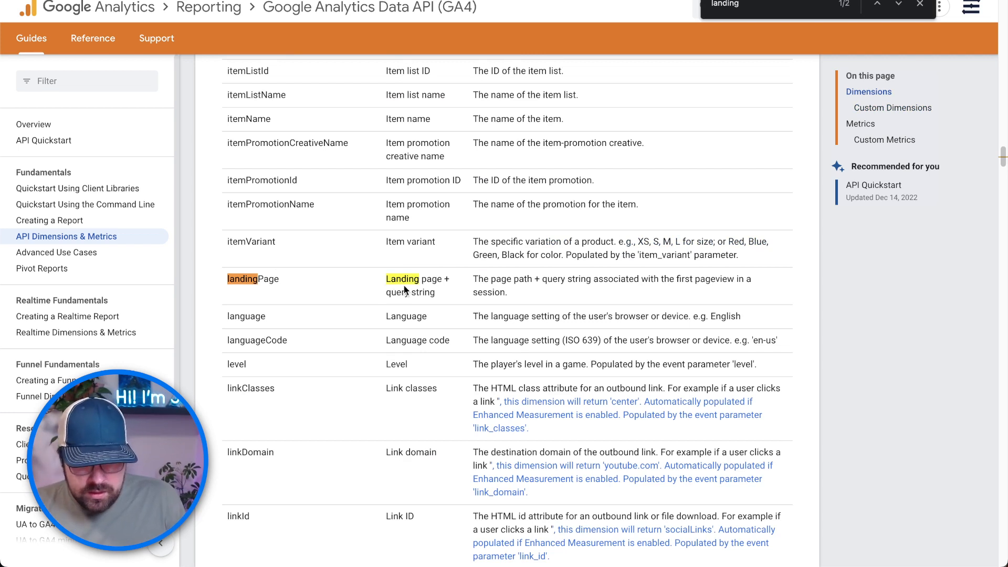
drag(403, 284, 715, 293)
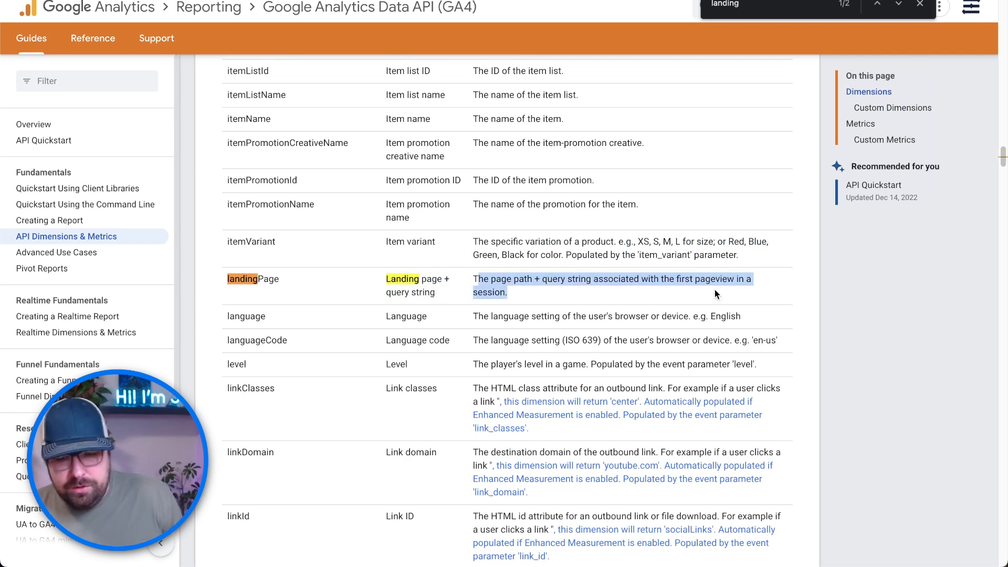
drag(571, 295, 470, 292)
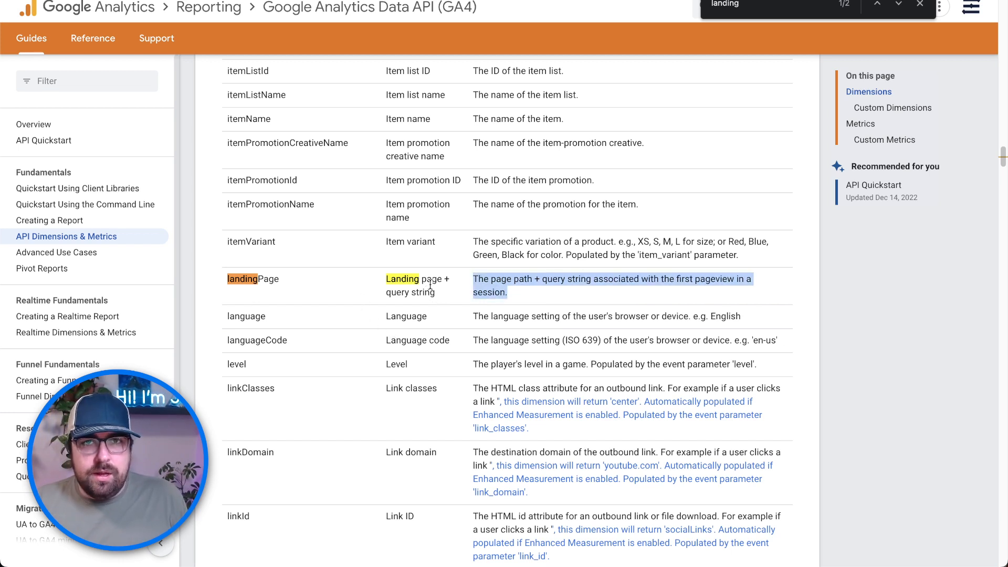
click(317, 282)
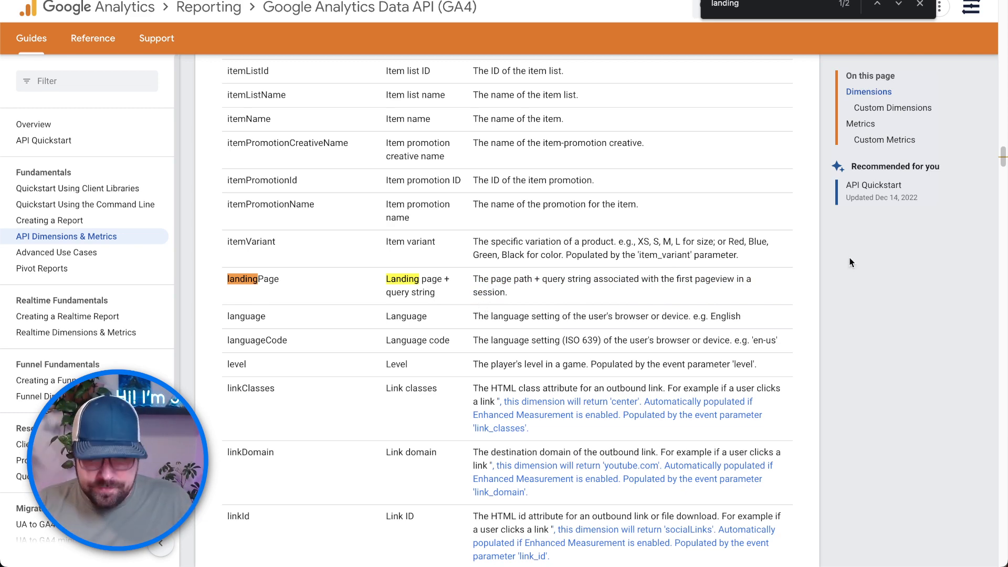
Look up the customEvent:parameter_name syntax in the Custom Dimensions section of the API documentation.
click(899, 111)
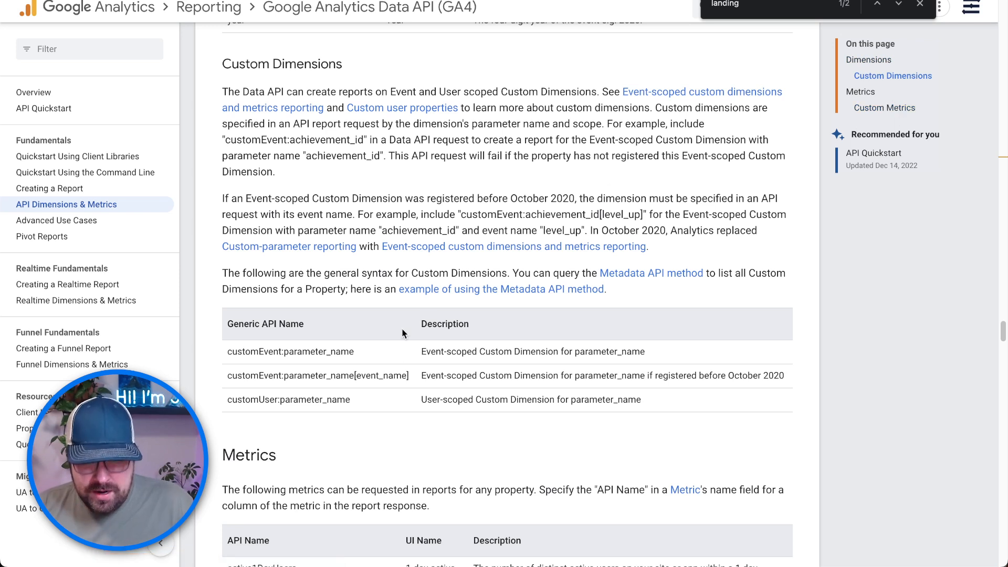
drag(363, 357, 230, 350)
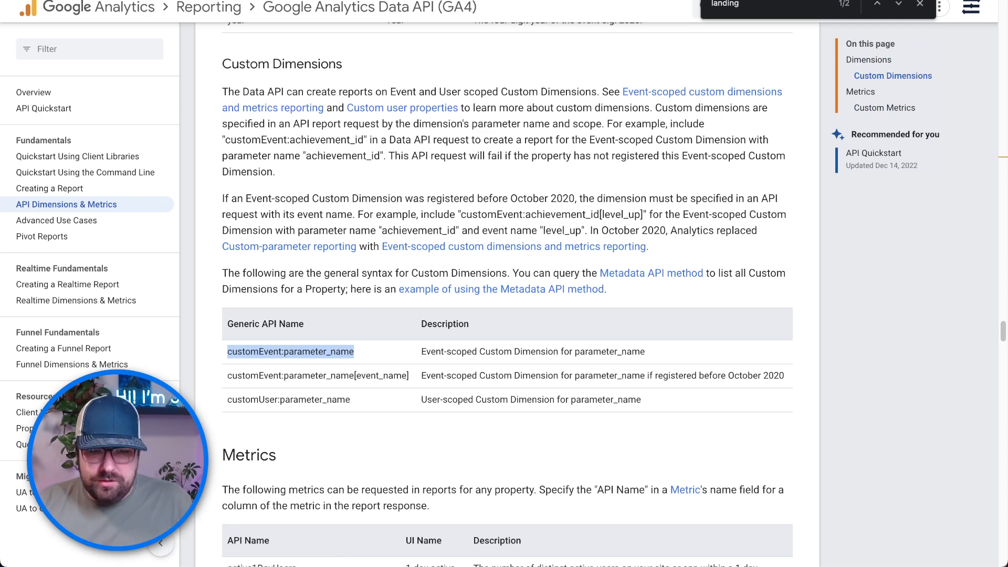
key(Escape)
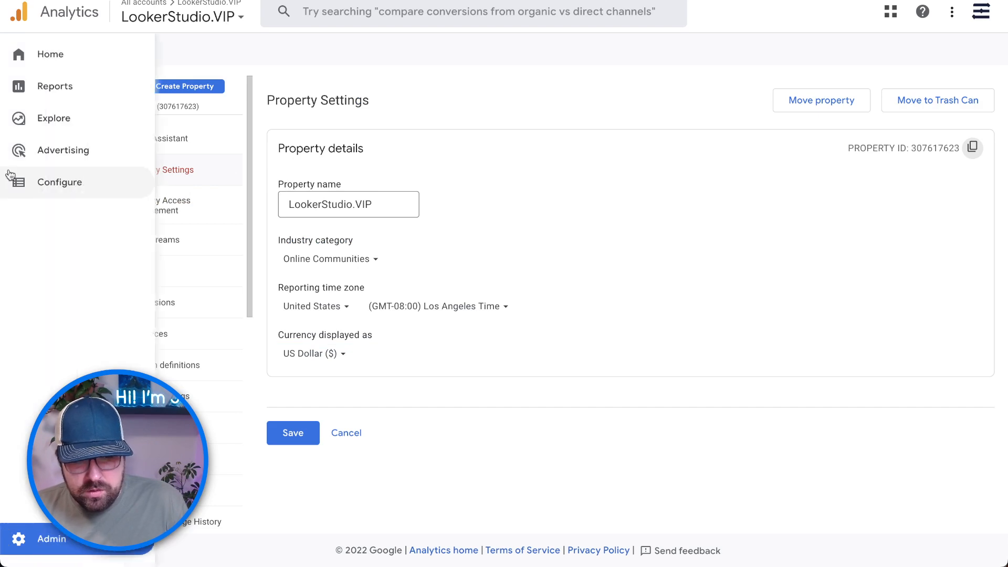
Switch to Google Analytics and open the custom definitions of the LookerStudio.VIP property in Admin.
click(21, 183)
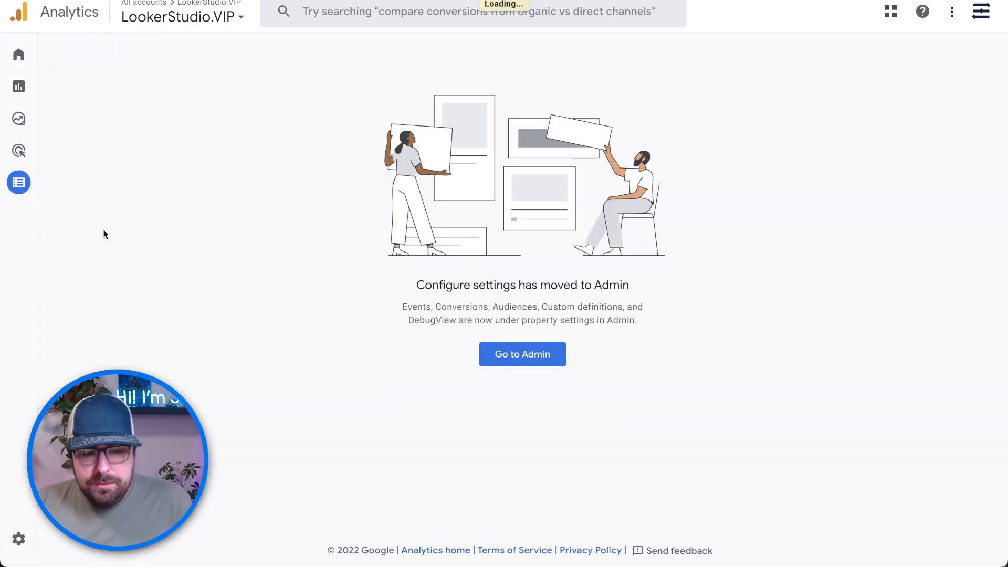
click(536, 359)
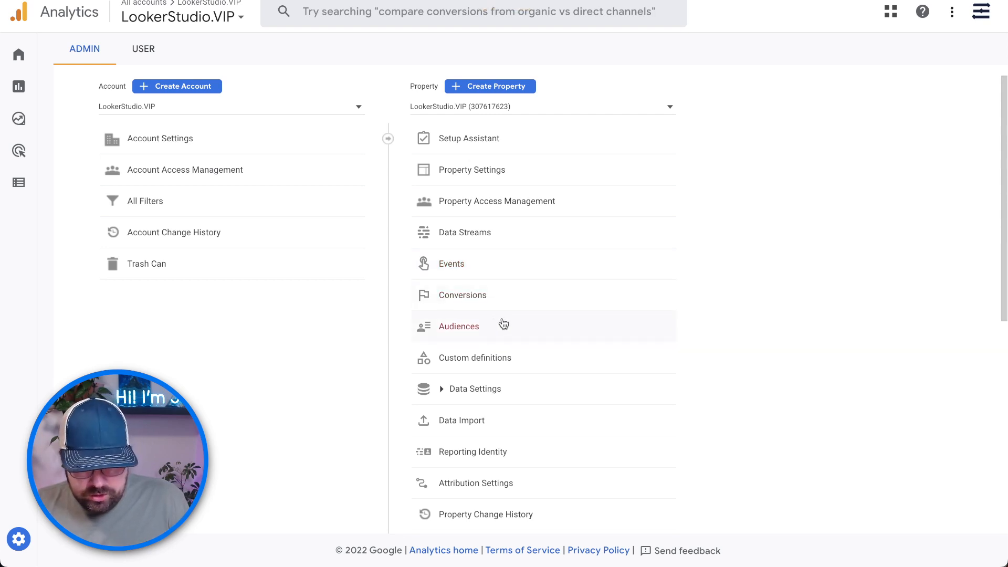
click(489, 365)
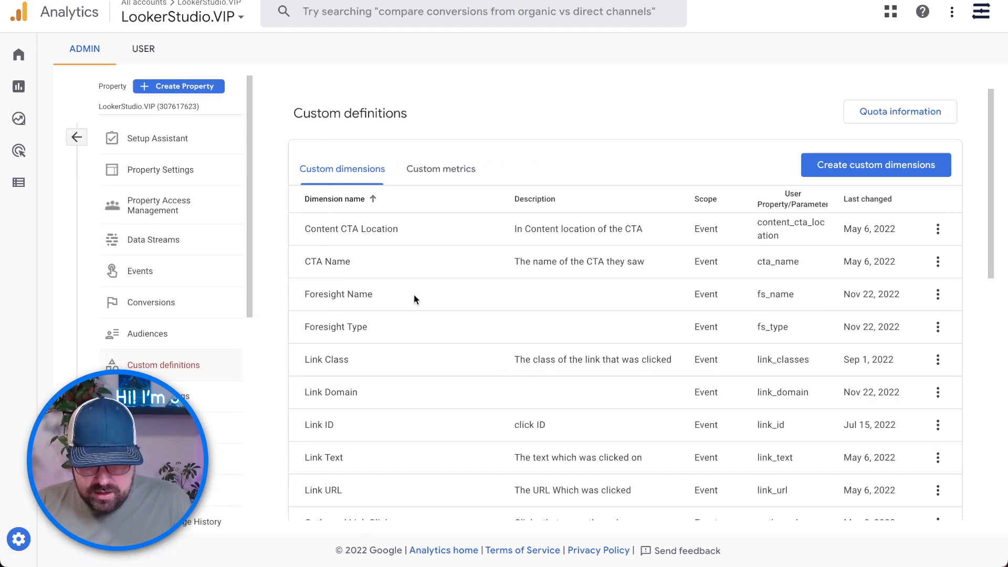
Pick out the fs_name parameter of the Foresight Name dimension and recheck the custom dimension syntax in the API documentation.
drag(799, 294, 756, 298)
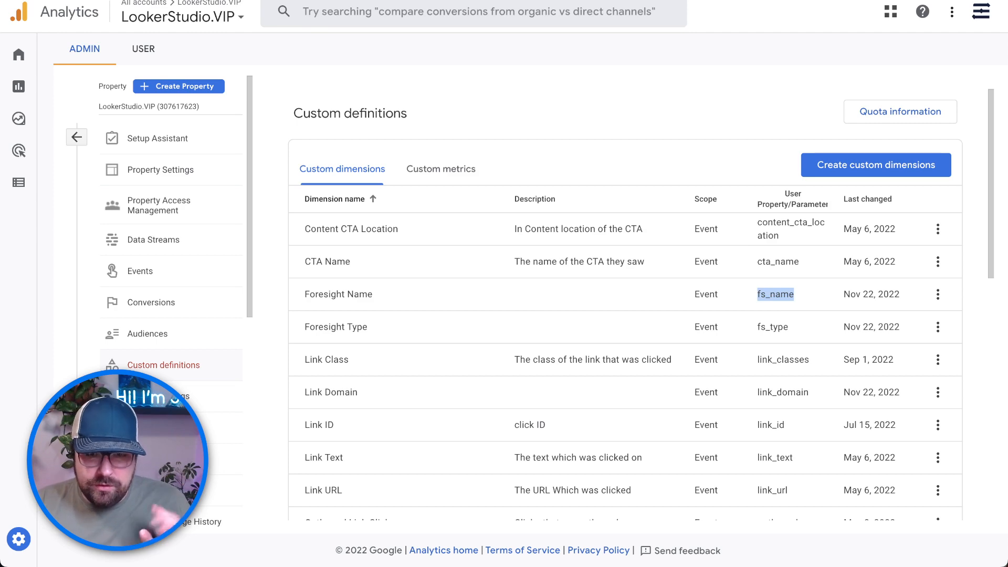
click(819, 0)
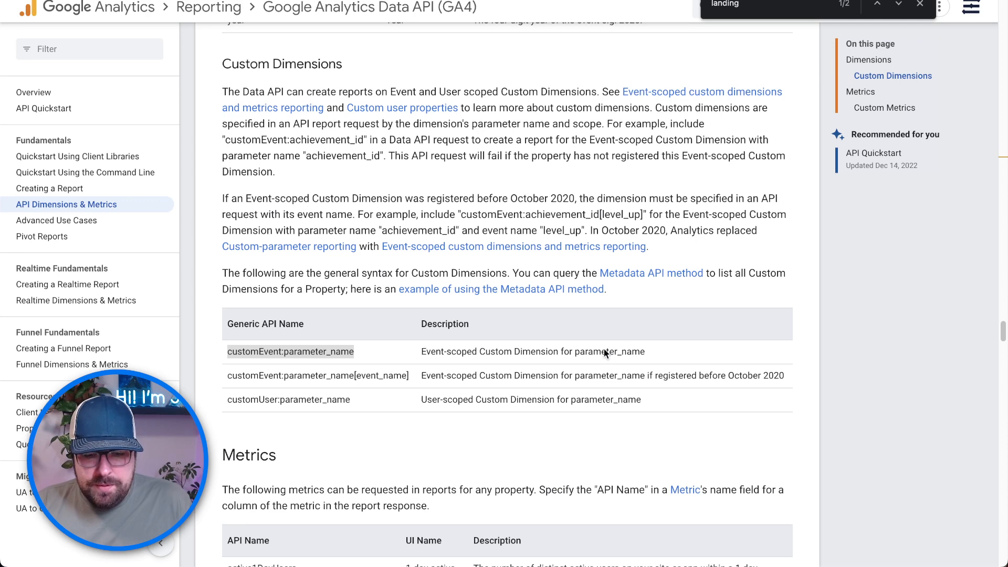
scroll(553, 335, down, 1)
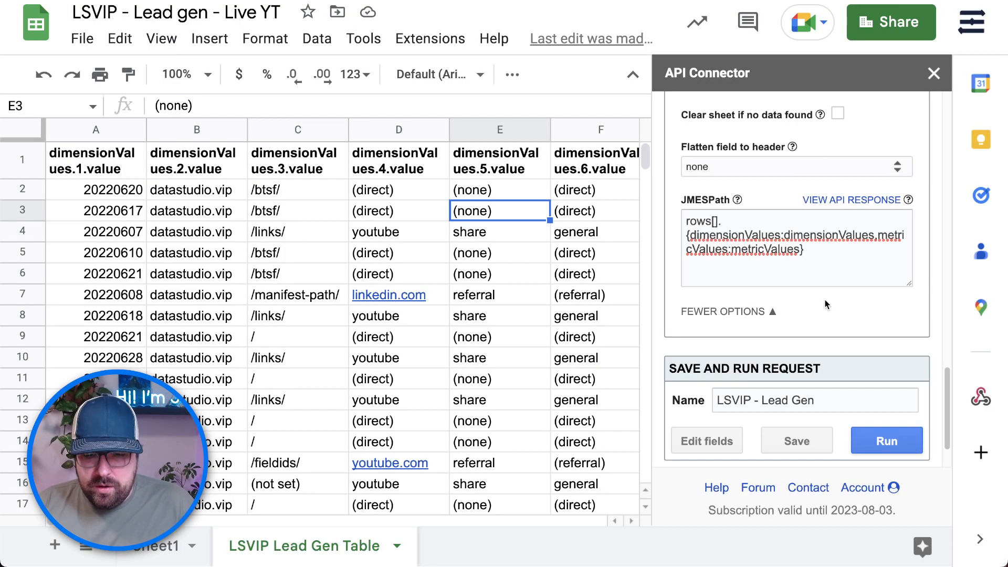
Return to the lead-gen spreadsheet and insert two copies of the landingPage dimension entry after the original in the request body.
scroll(801, 228, up, 5)
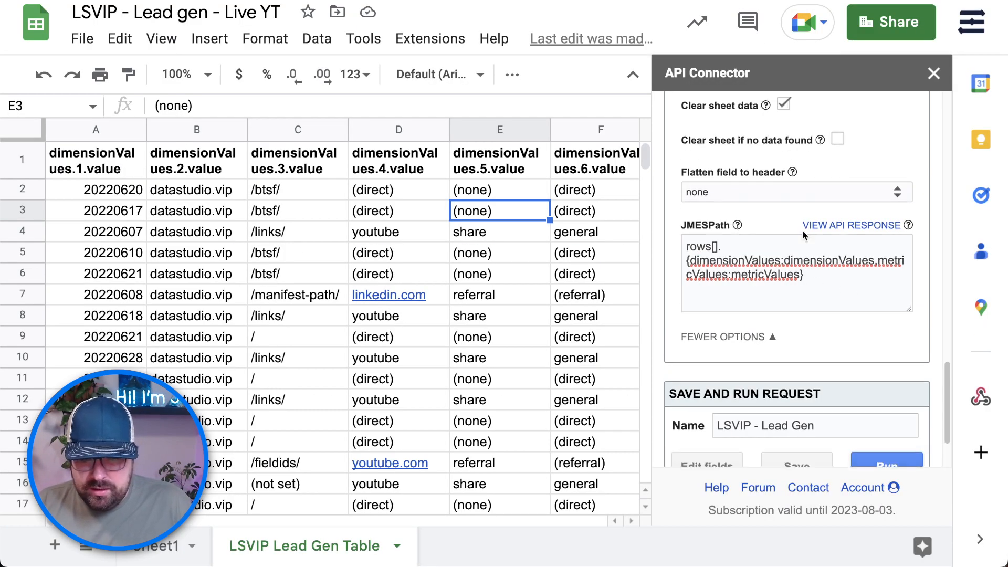
scroll(801, 228, up, 6)
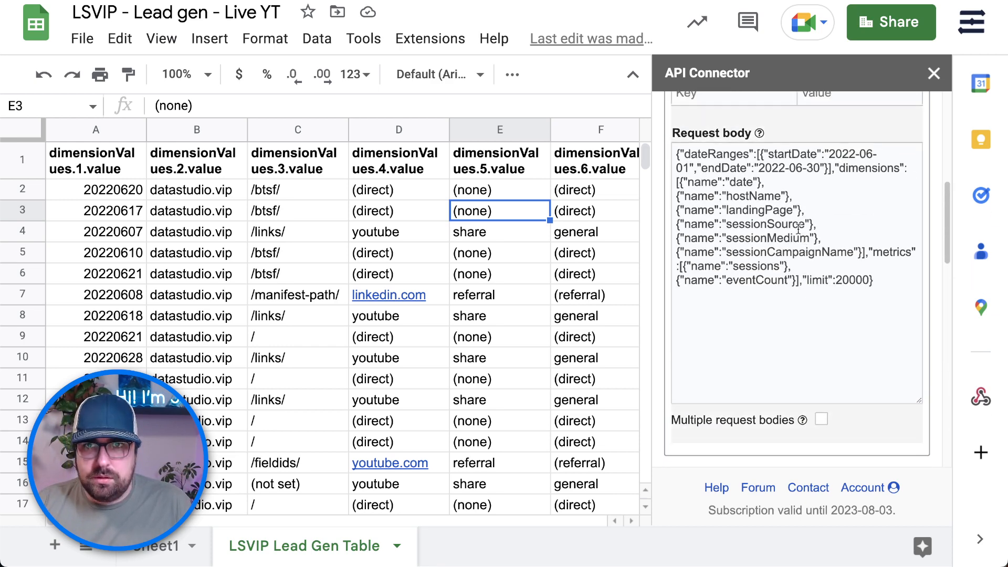
click(787, 225)
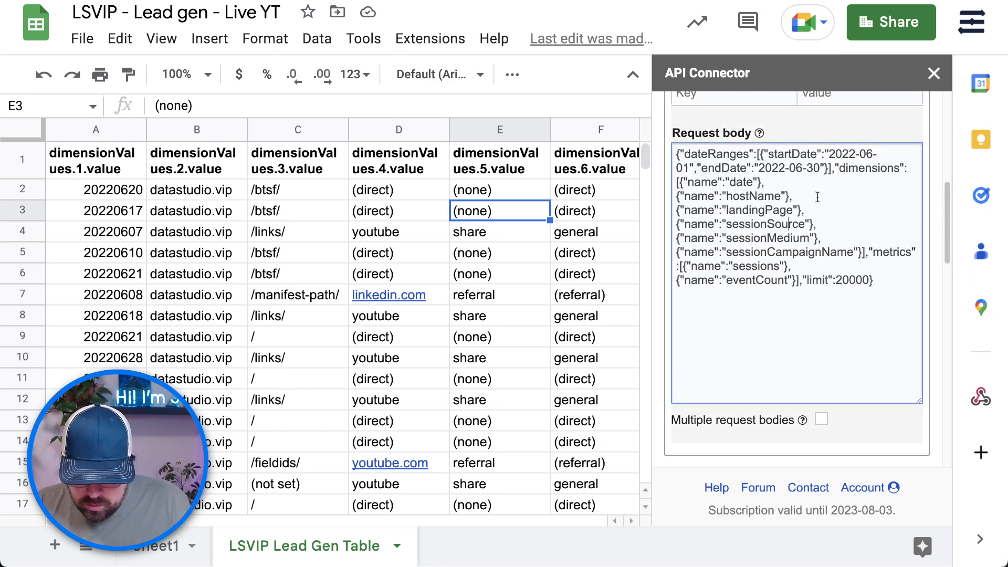
mouse_move(814, 195)
mouse_down()
mouse_move(718, 198)
mouse_move(814, 193)
mouse_up()
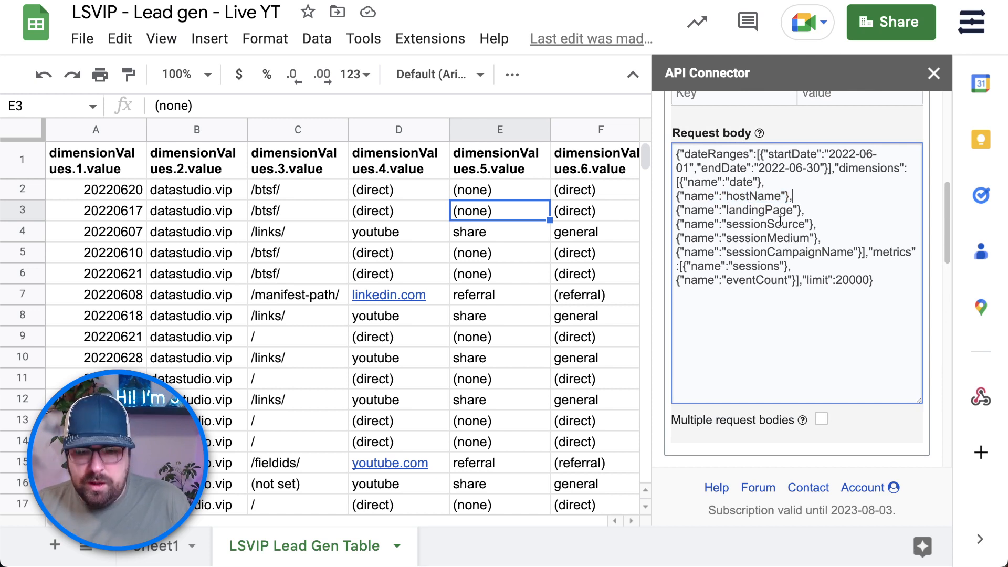
drag(826, 211, 676, 209)
key(super+c)
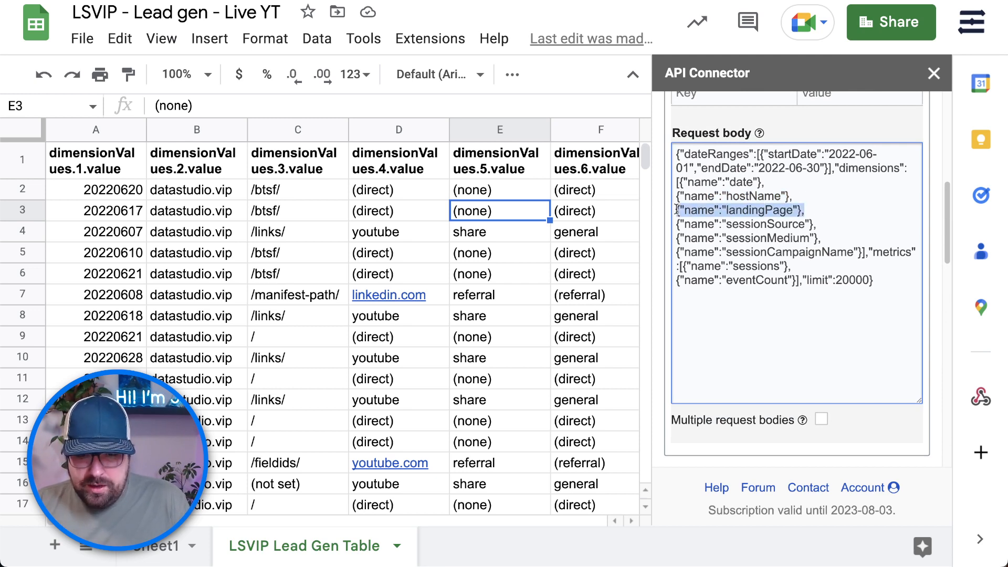
click(824, 207)
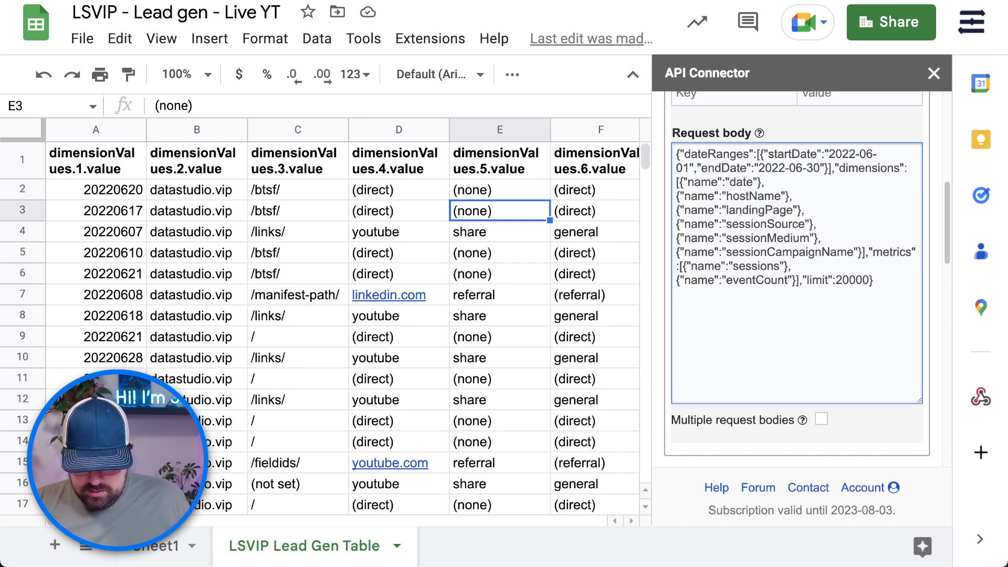
key(super+v)
key(super+v)
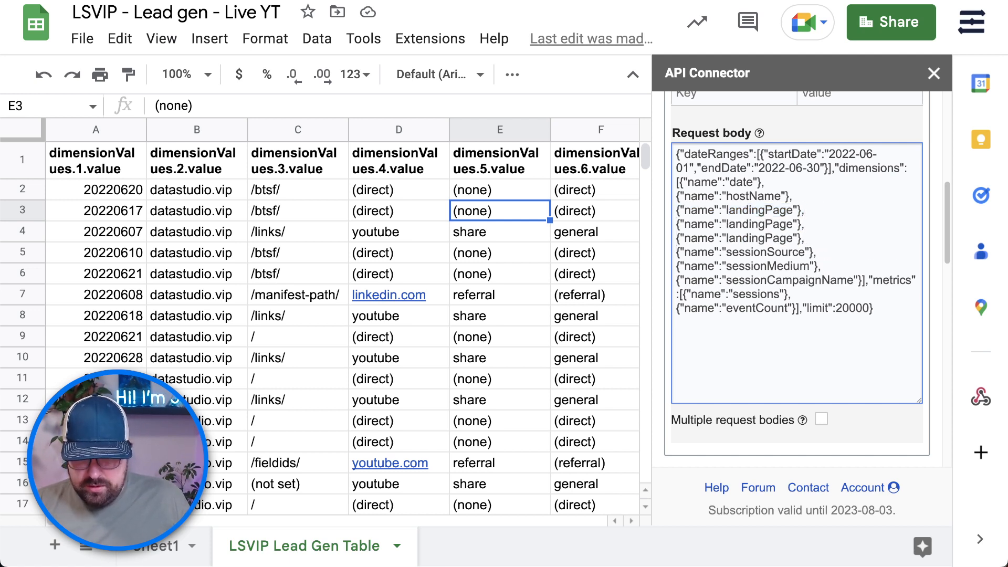
Change the first copied landingPage entry in the request body to eventName.
double_click(753, 225)
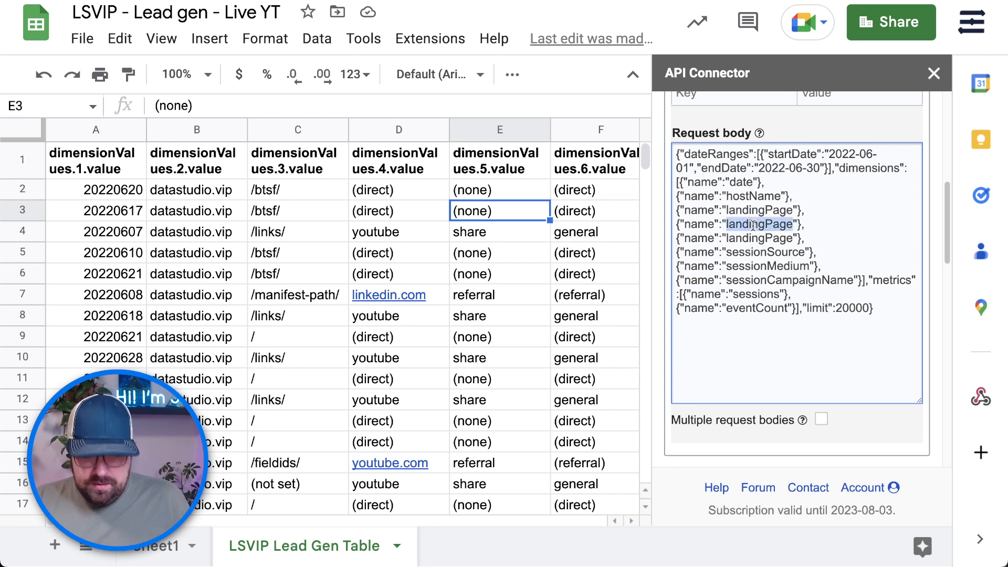
text(event)
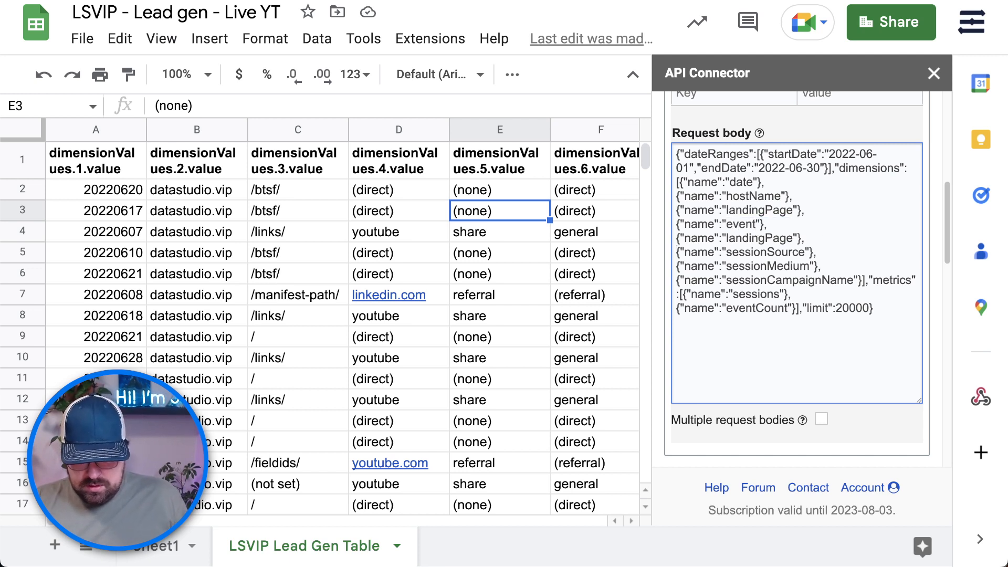
text(Name)
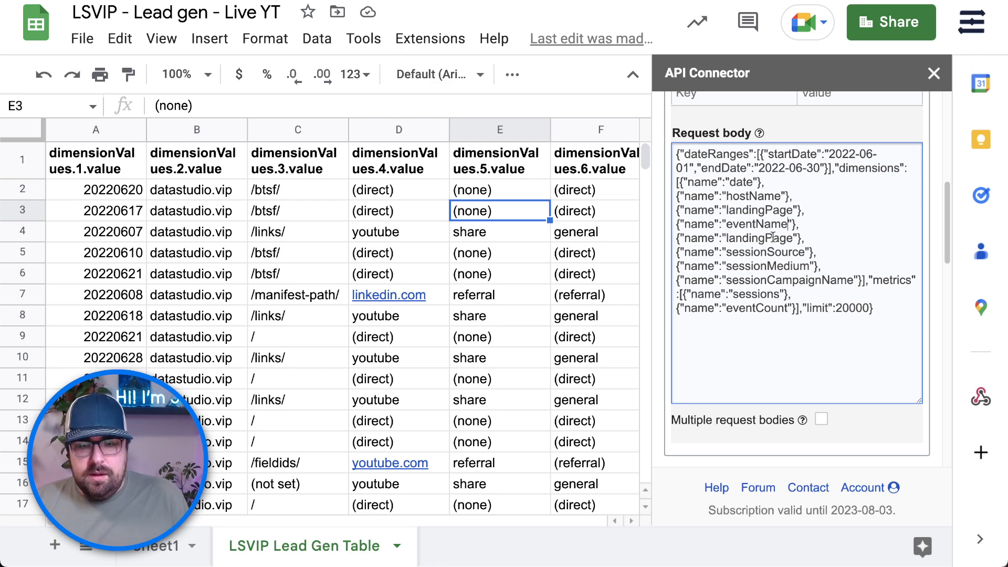
Replace the remaining landingPage copy below eventName with the custom dimension customEvent:fs_name.
double_click(773, 237)
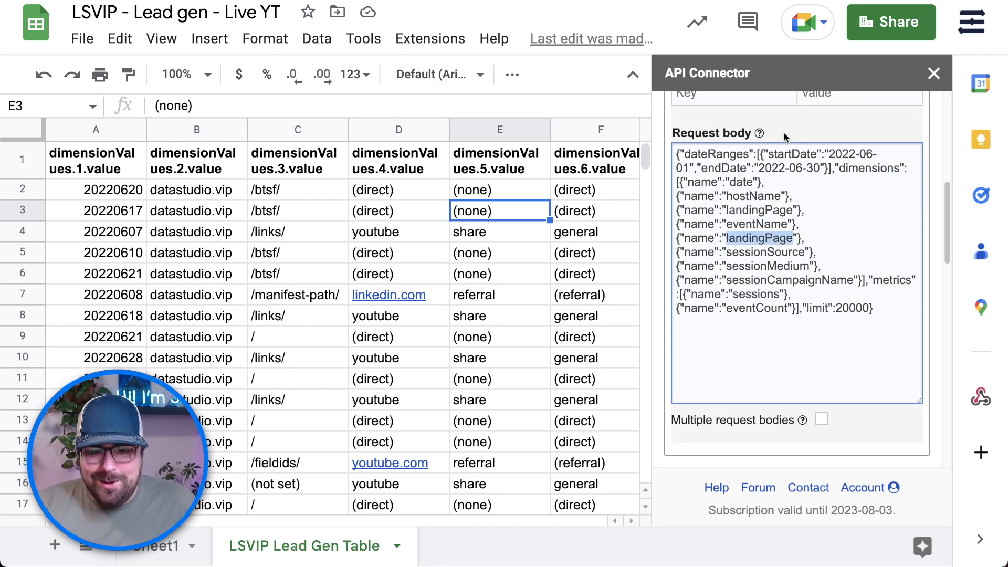
key(ctrl+Tab)
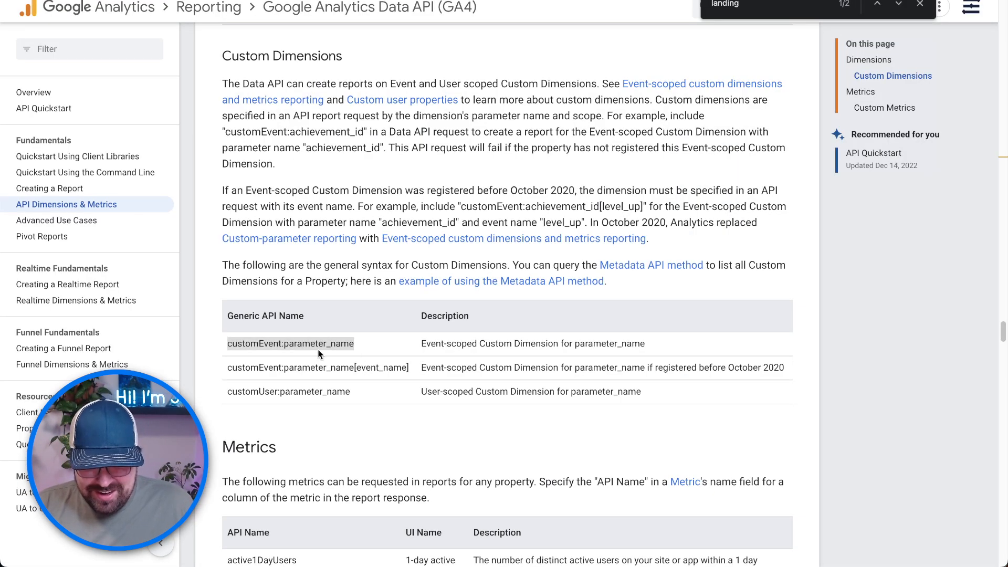
key(ctrl+shift+Tab)
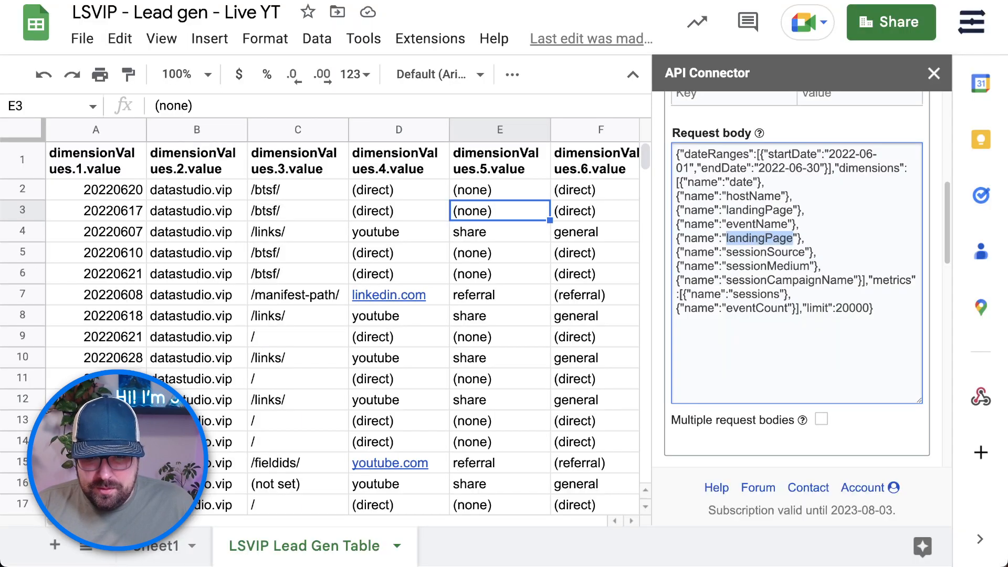
double_click(776, 252)
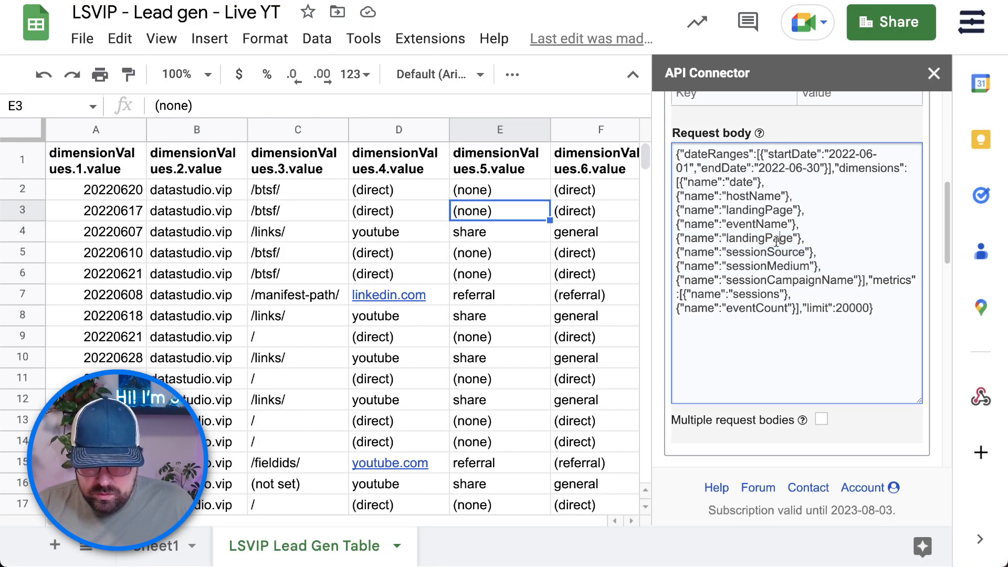
double_click(776, 239)
text(customEvent:parameter_name)
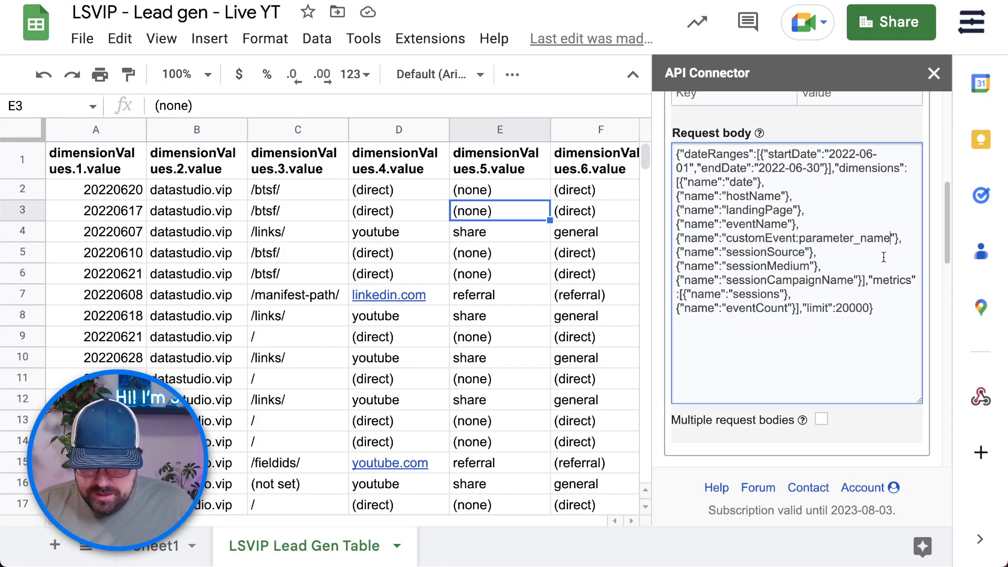
drag(801, 240, 849, 240)
text(fs)
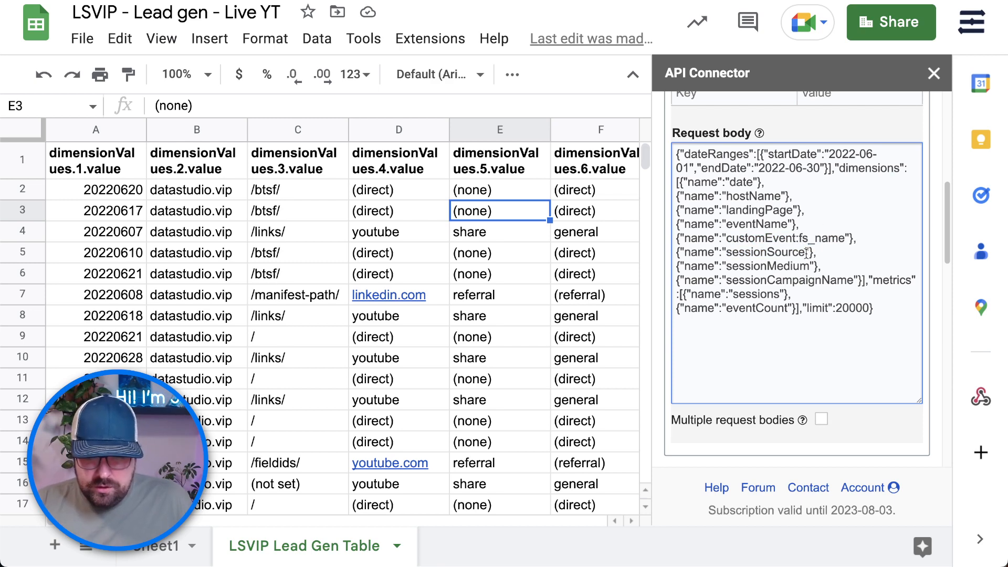
double_click(778, 221)
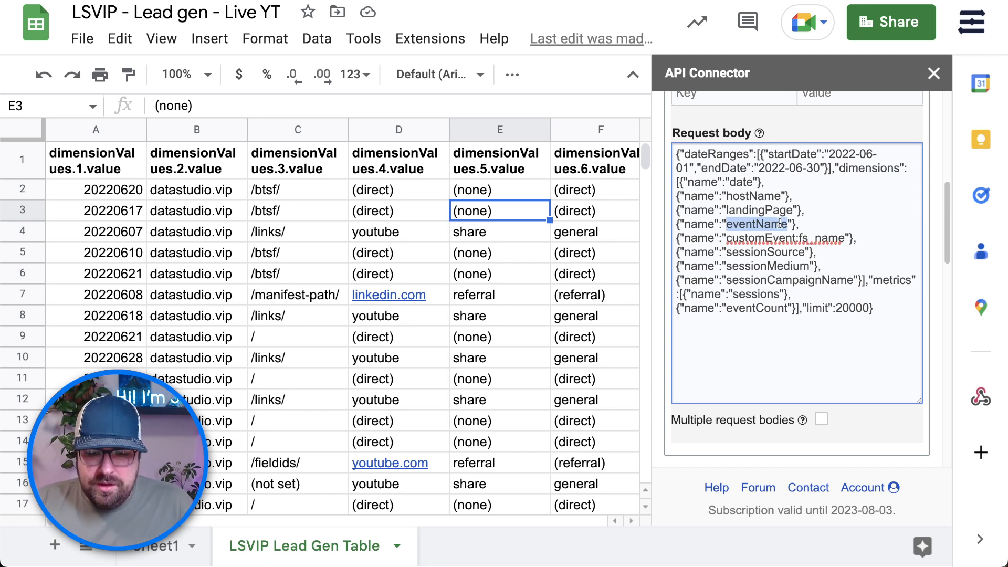
click(752, 196)
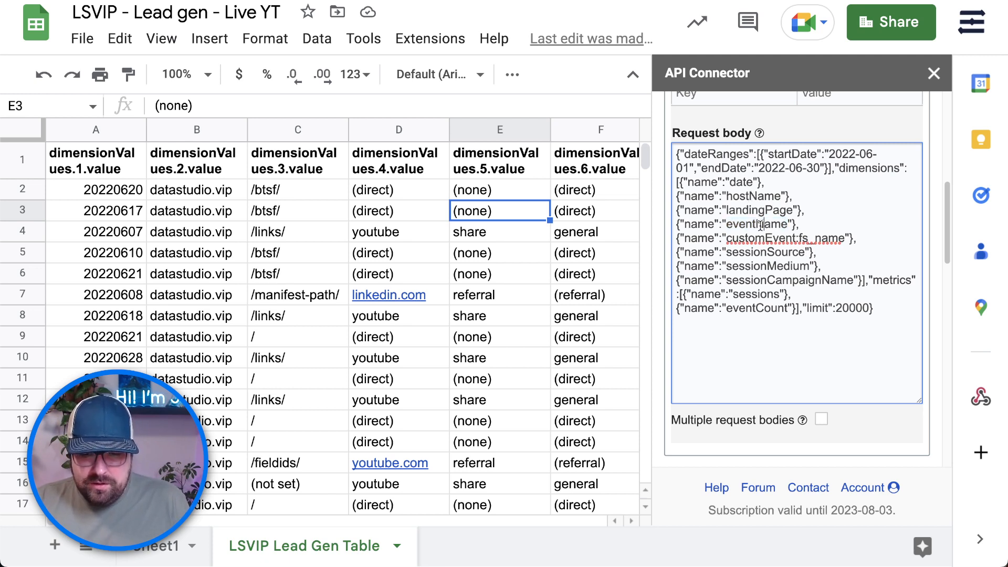
Set the request body's date range to start on 2022-12-01 and end on 2022-12-08.
scroll(796, 273, down, 1)
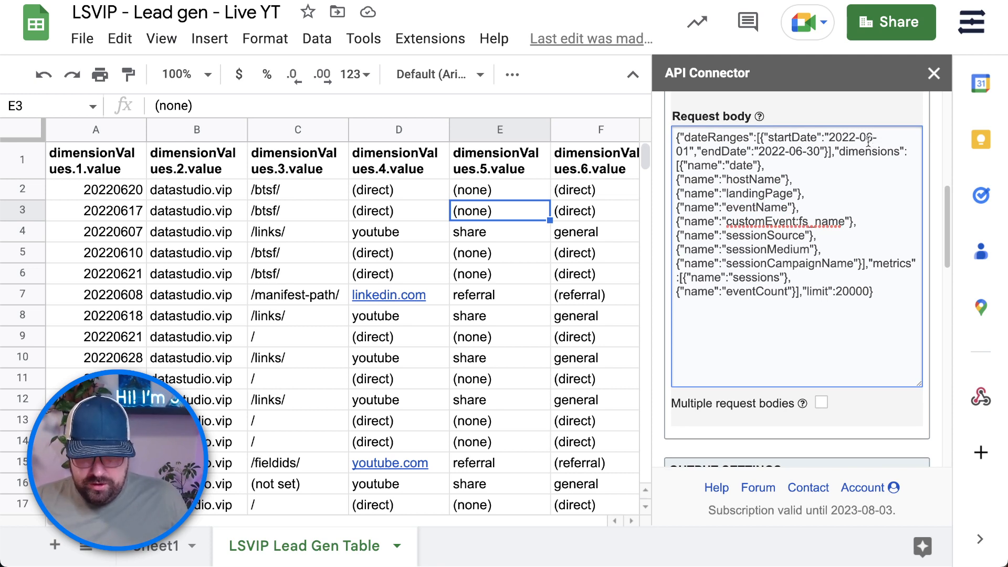
key(BackSpace)
text(12)
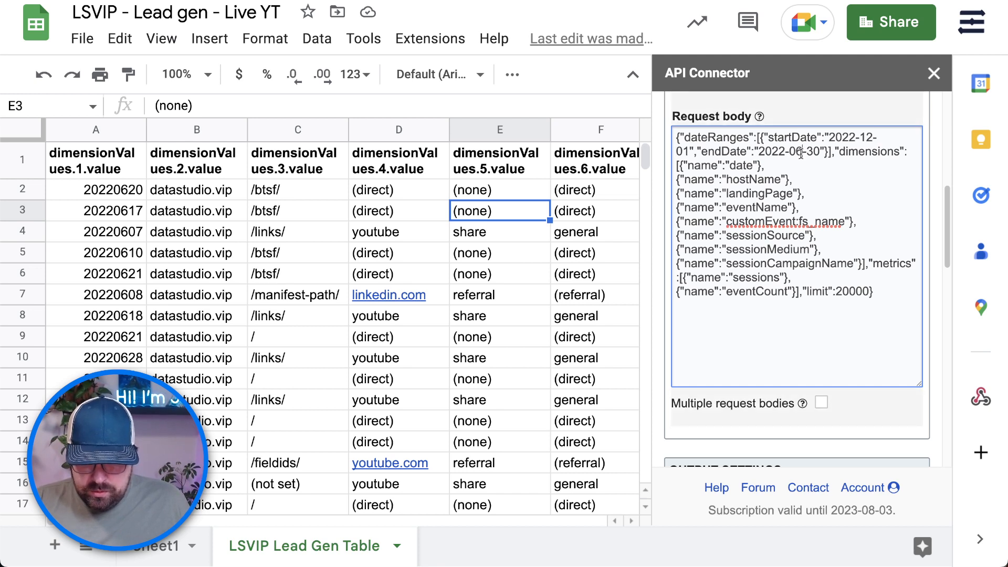
key(BackSpace)
key(BackSpace)
text(12)
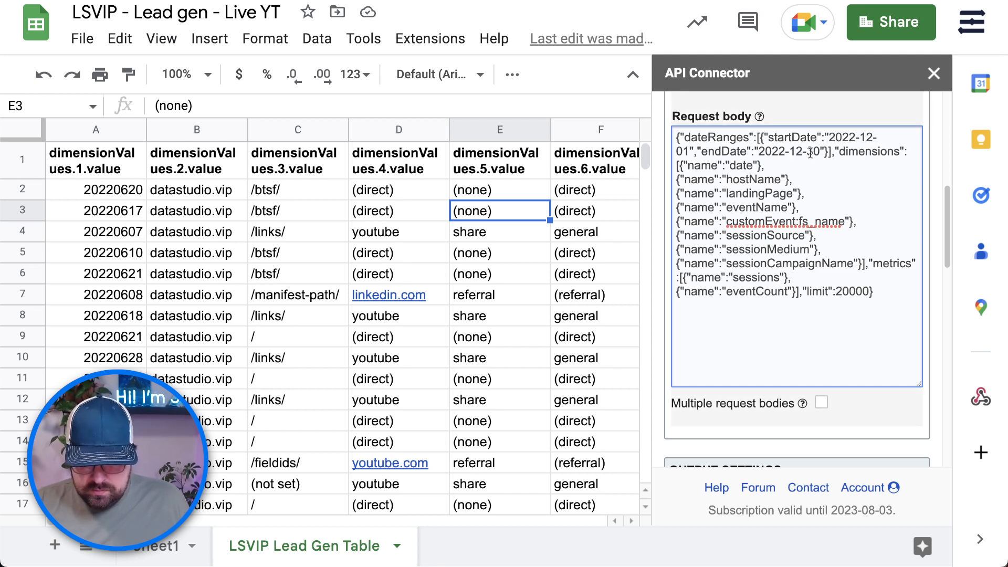
key(BackSpace)
key(BackSpace)
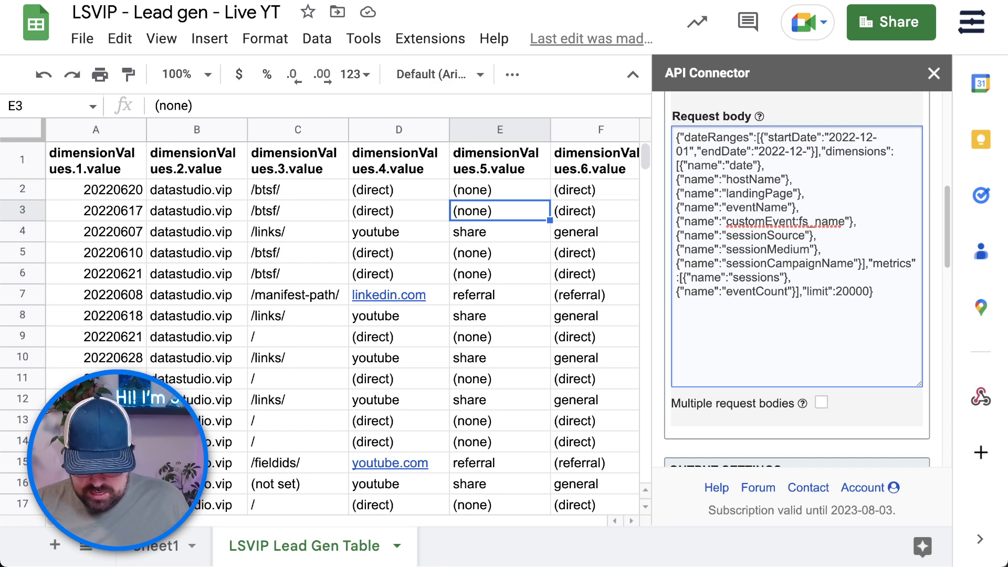
text(08)
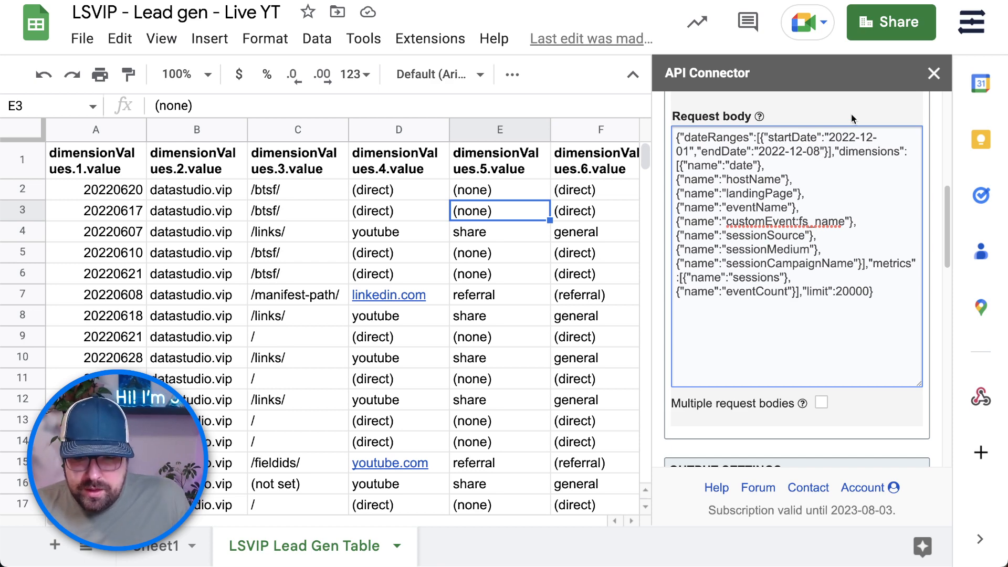
Run the LSVIP - Lead Gen request to refill the LSVIP Lead Gen Table sheet.
scroll(810, 315, down, 3)
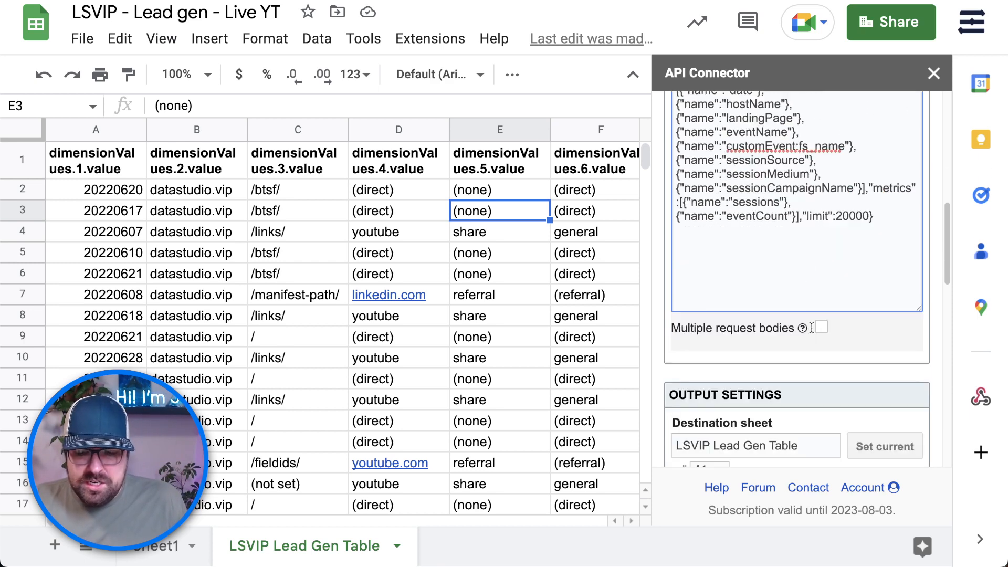
scroll(770, 253, down, 10)
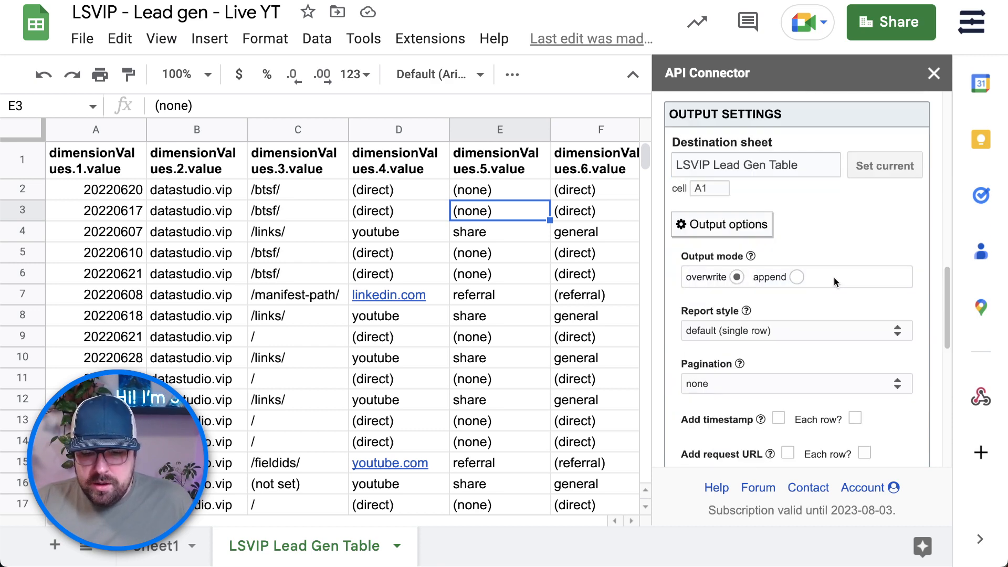
scroll(787, 282, down, 10)
scroll(791, 301, down, 5)
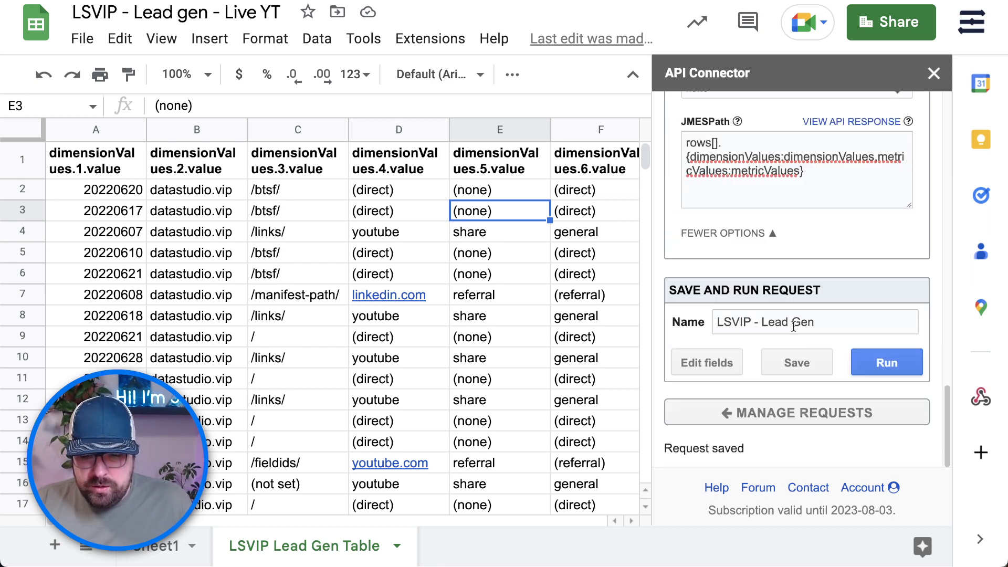
click(884, 366)
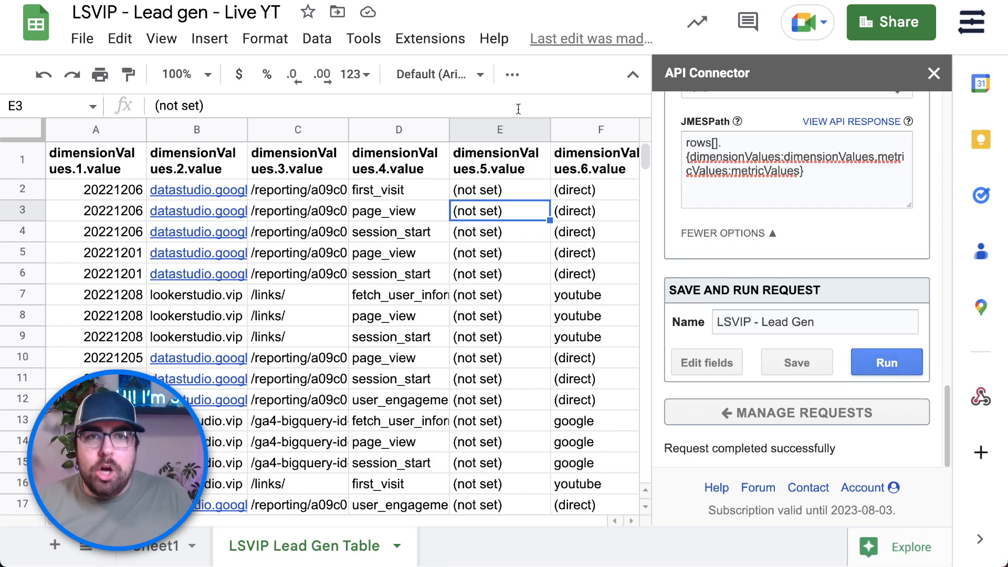
Examine the landing page and event name values in columns C and D of the refreshed table.
click(402, 256)
drag(307, 196, 252, 219)
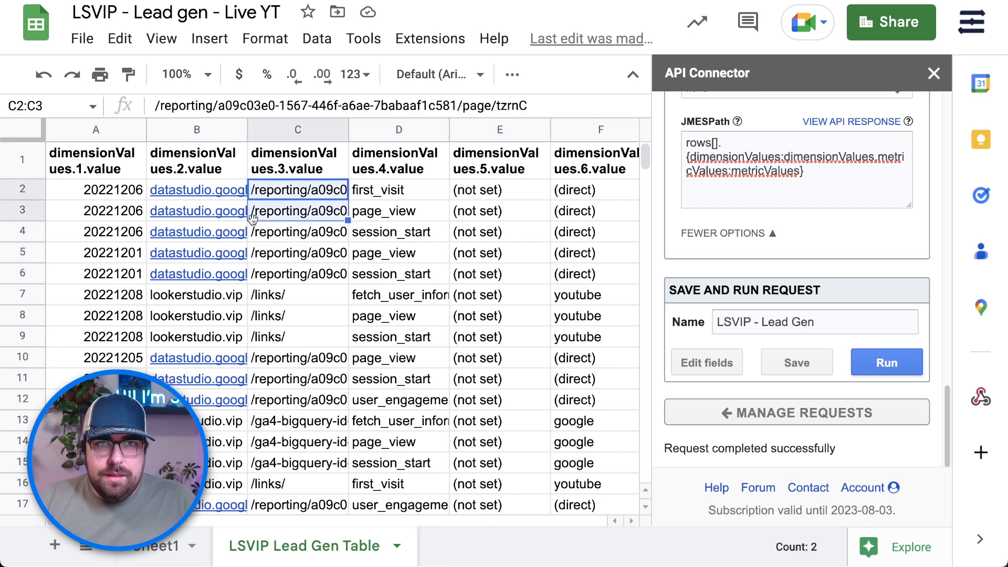
click(402, 211)
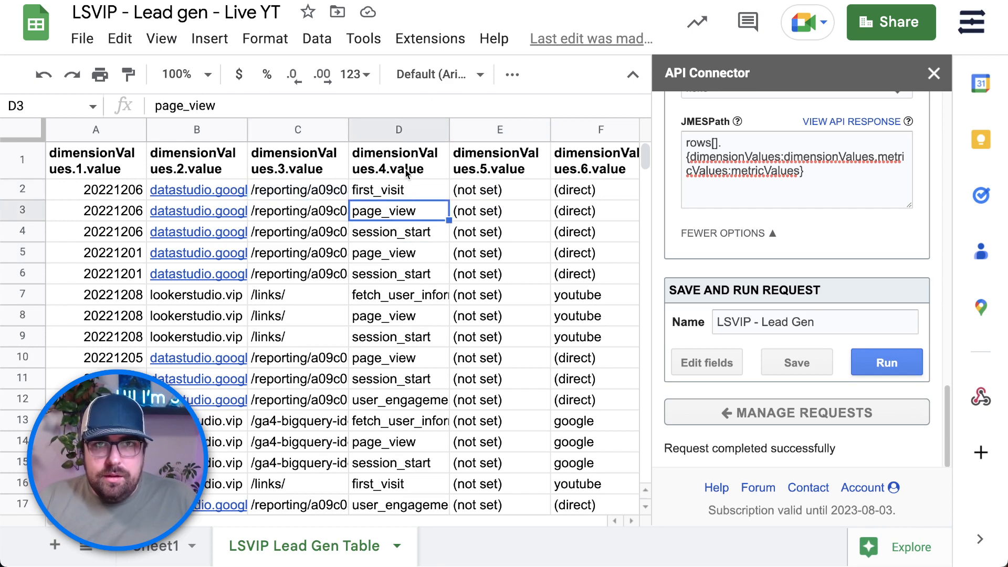
drag(408, 174, 411, 238)
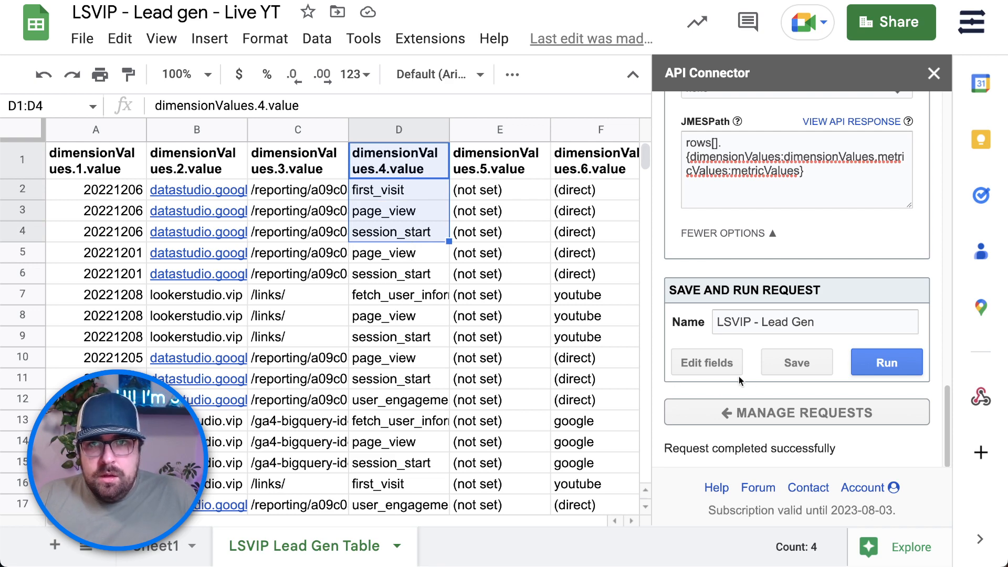
Save the LSVIP - Lead Gen request and select the header cell D1 of the event name column.
click(794, 368)
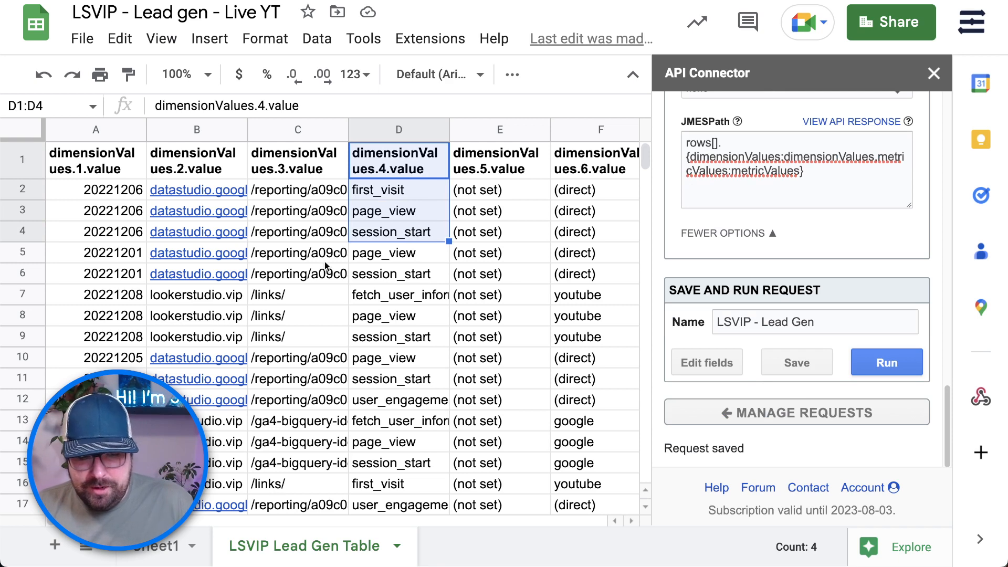
click(399, 274)
click(438, 173)
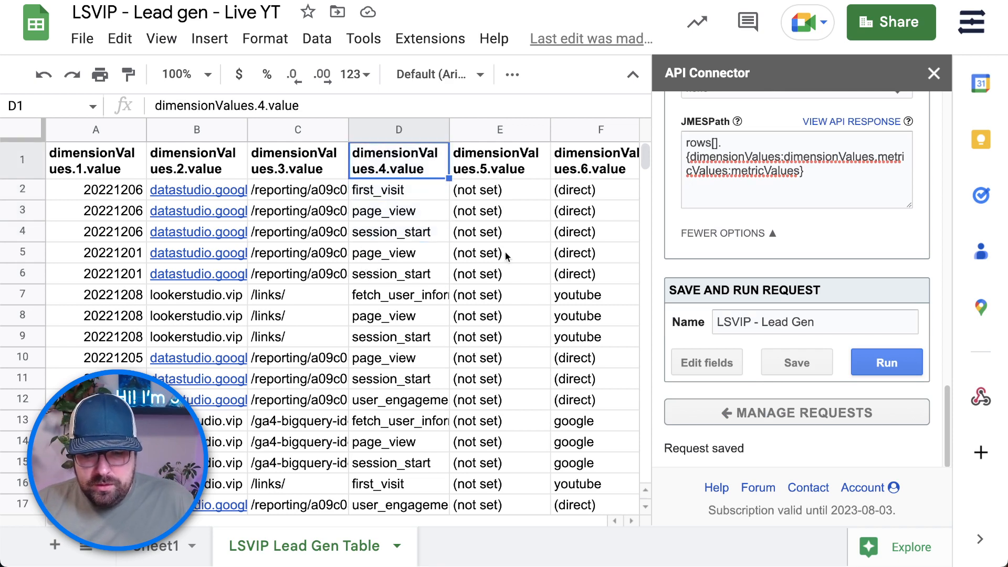
Examine the event name, custom dimension, source and metric columns across the rows of the LSVIP Lead Gen Table sheet.
click(630, 521)
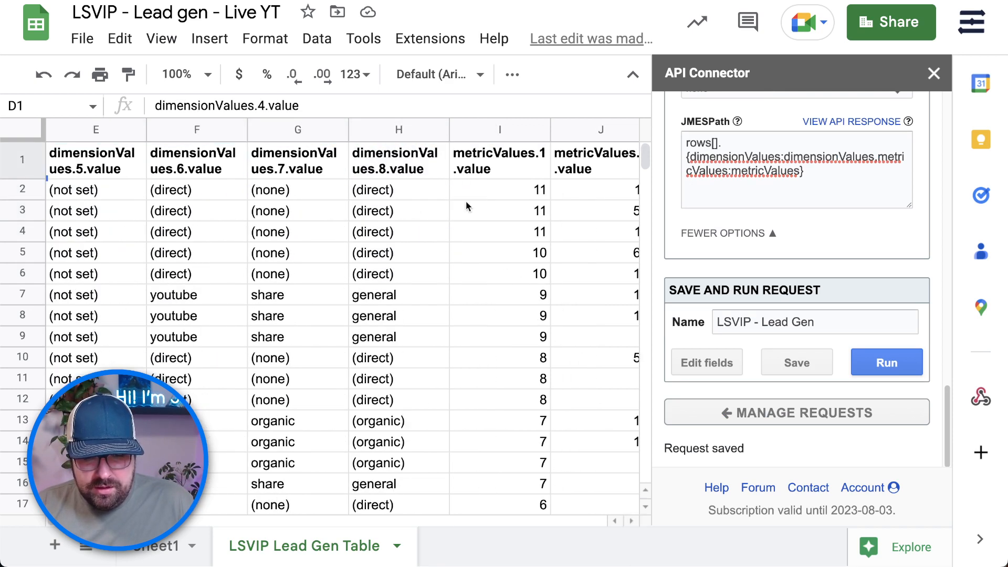
click(606, 519)
click(387, 335)
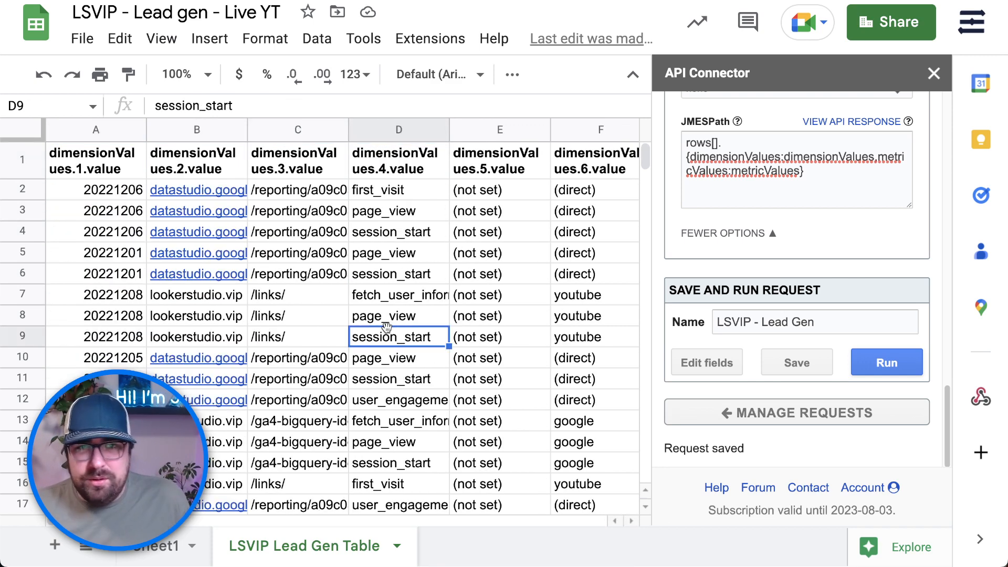
scroll(426, 383, down, 20)
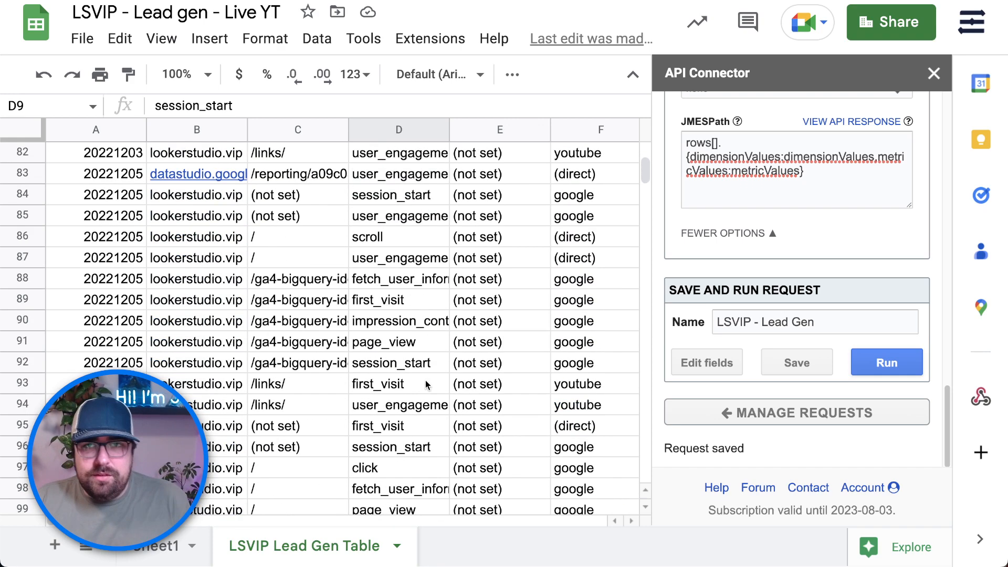
scroll(426, 383, down, 20)
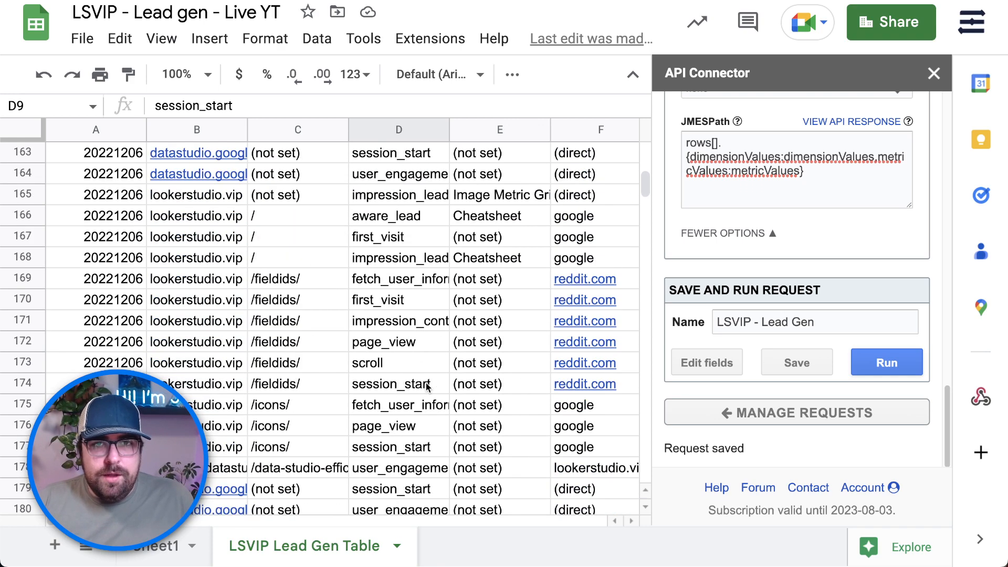
scroll(426, 387, up, 20)
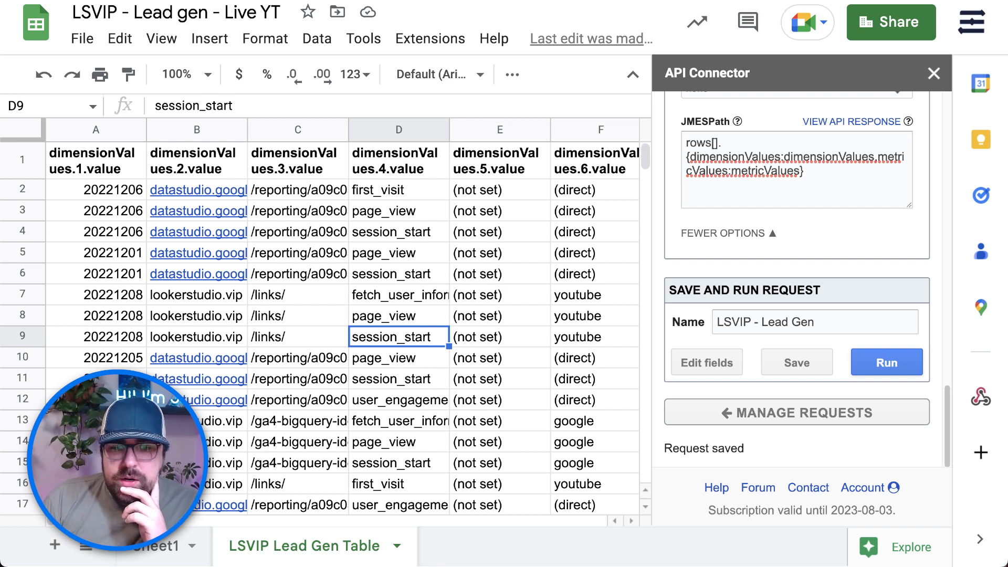
Open the official GA4 API documentation's Creating a Report page from the link in the guide's API Documentation part.
key(ctrl+Tab)
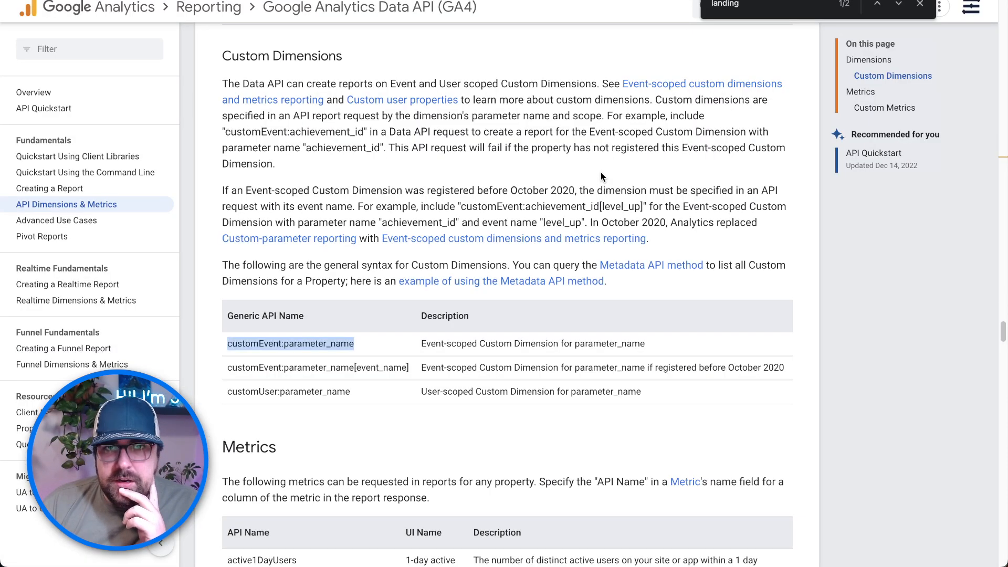
scroll(371, 168, down, 7)
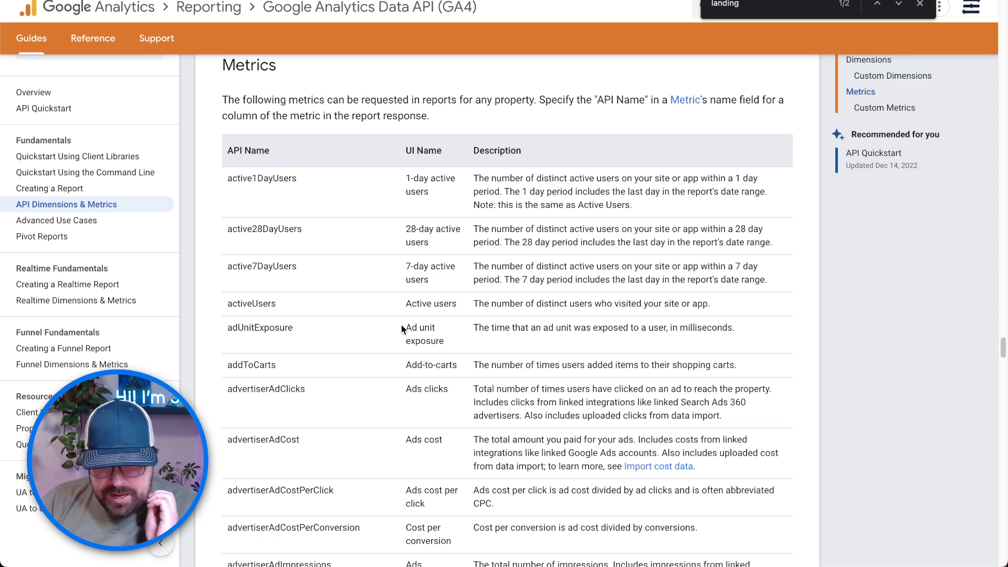
key(ctrl+Tab)
scroll(506, 164, up, 4)
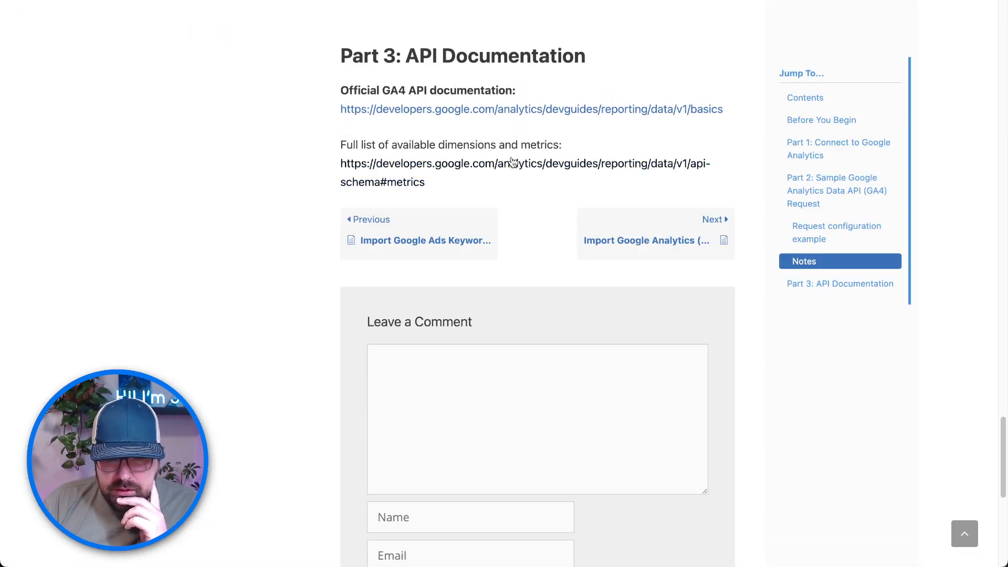
click(414, 115)
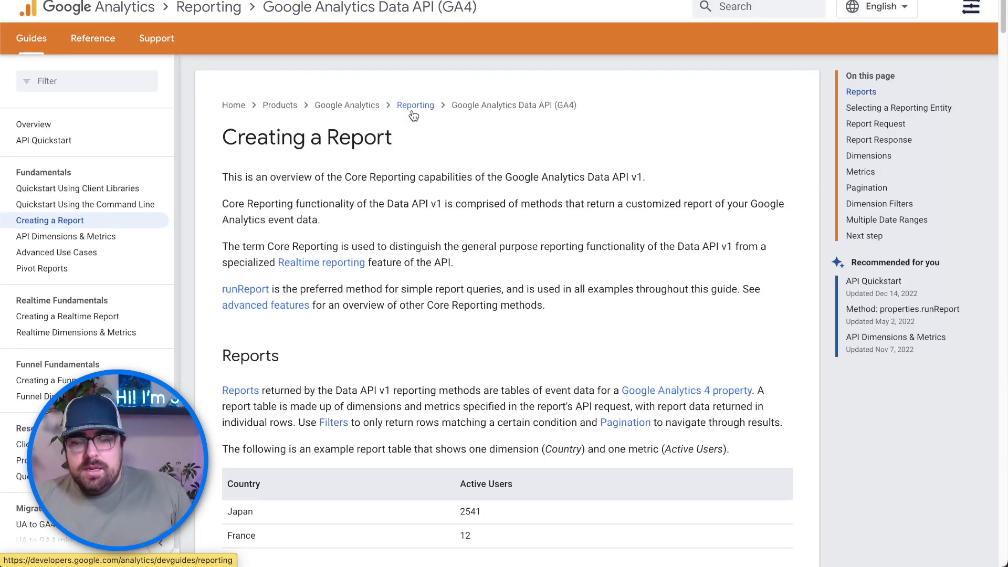
Read through the Creating a Report page to the Dimension Filters section and examine its filter examples, including inListFilter.
scroll(444, 374, down, 10)
scroll(437, 351, down, 15)
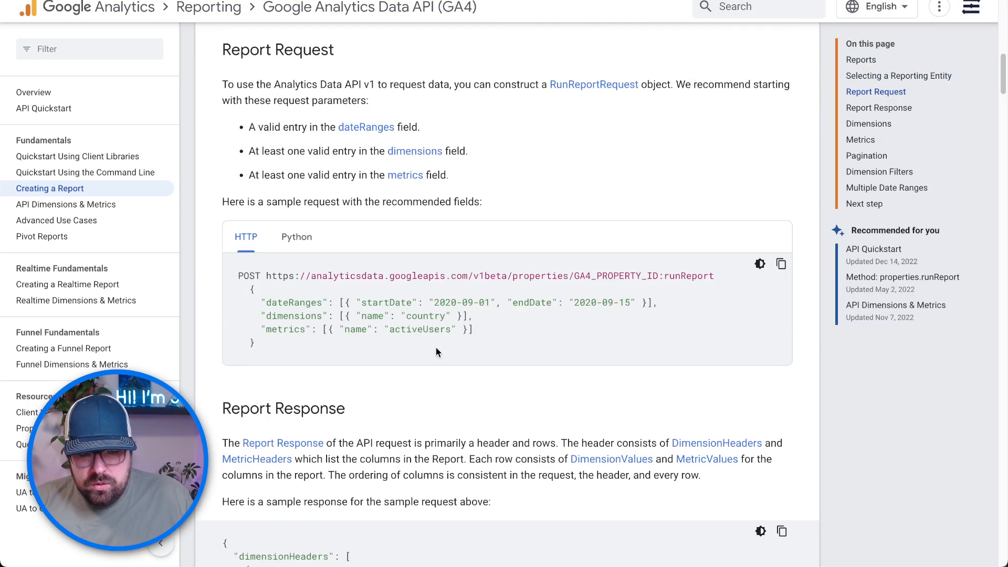
scroll(435, 351, down, 10)
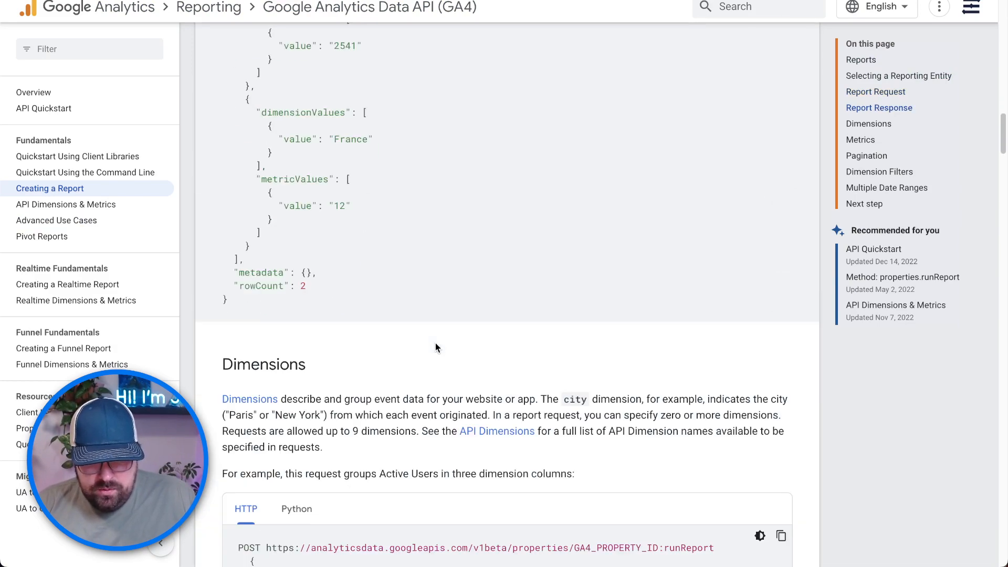
scroll(433, 344, down, 15)
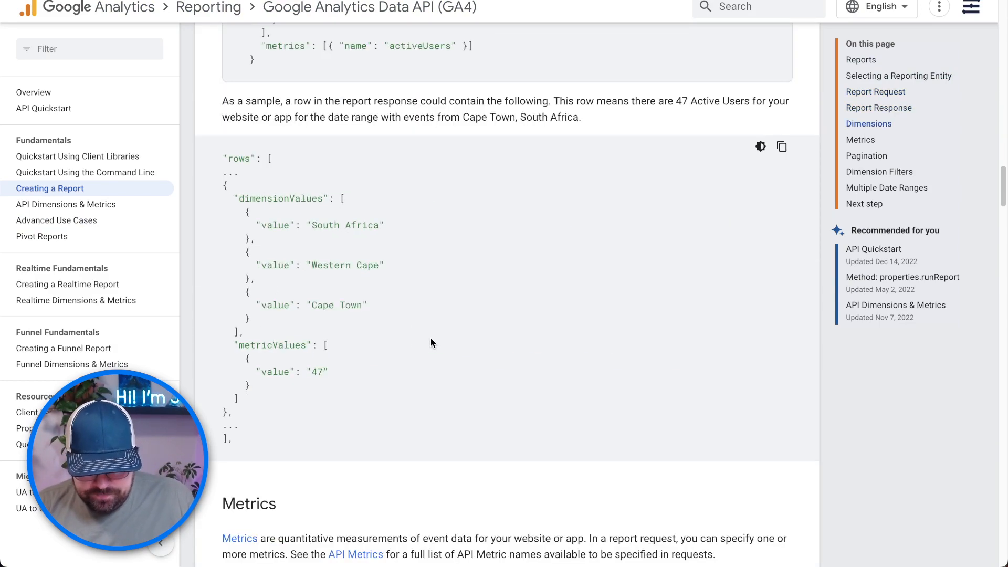
scroll(431, 344, down, 16)
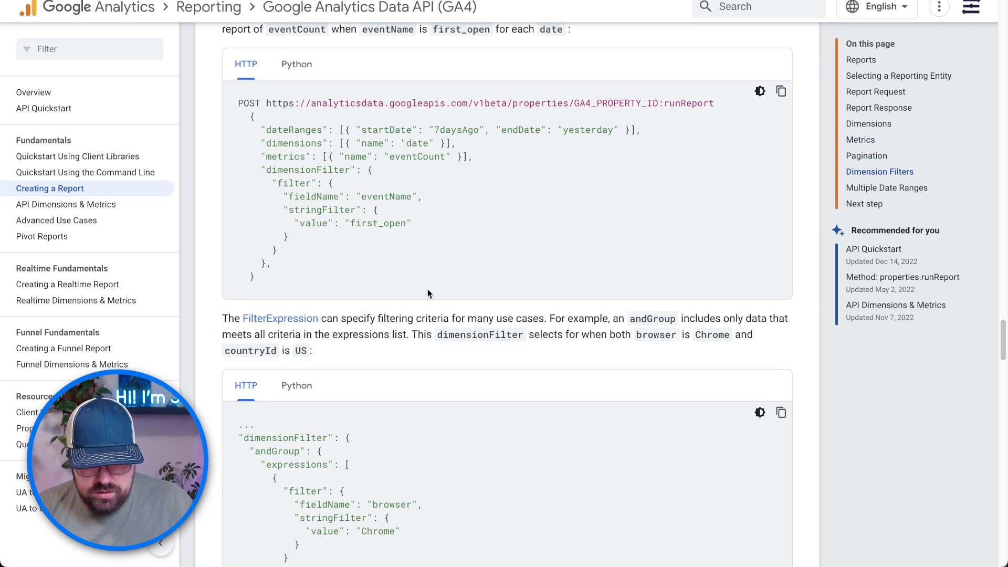
scroll(426, 247, up, 3)
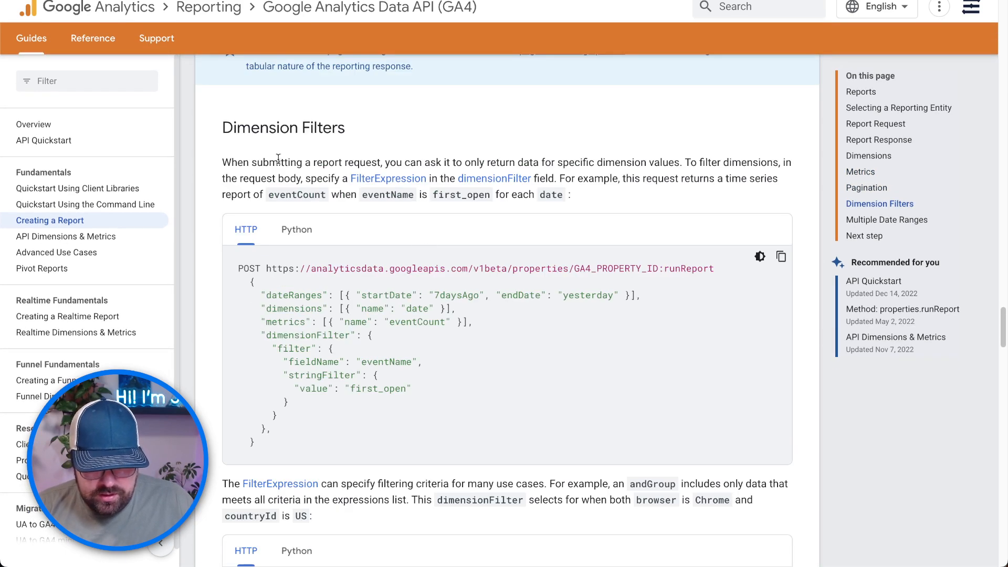
drag(237, 128, 323, 127)
scroll(357, 287, down, 1)
drag(376, 414, 260, 318)
scroll(354, 344, down, 9)
scroll(354, 344, down, 5)
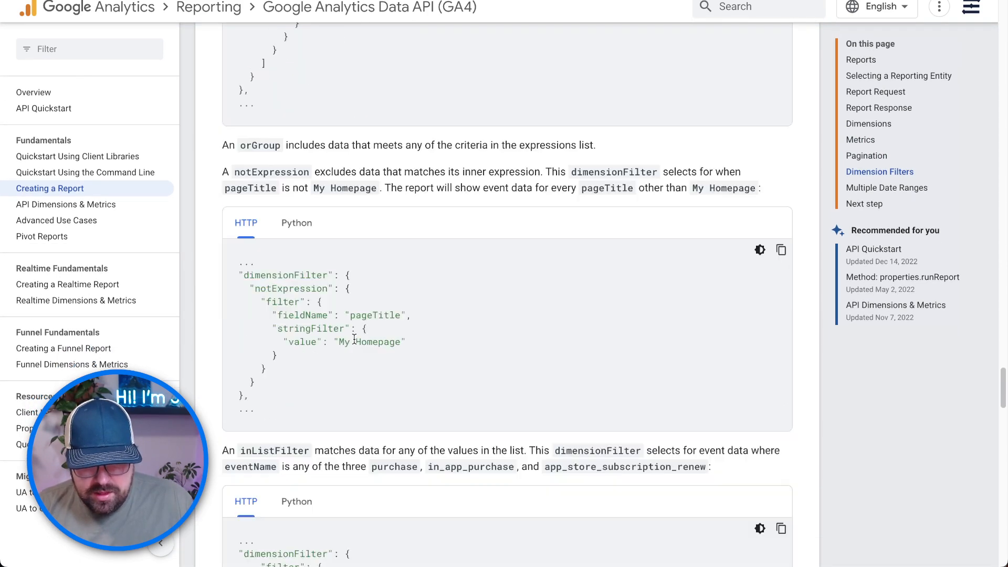
scroll(448, 361, down, 4)
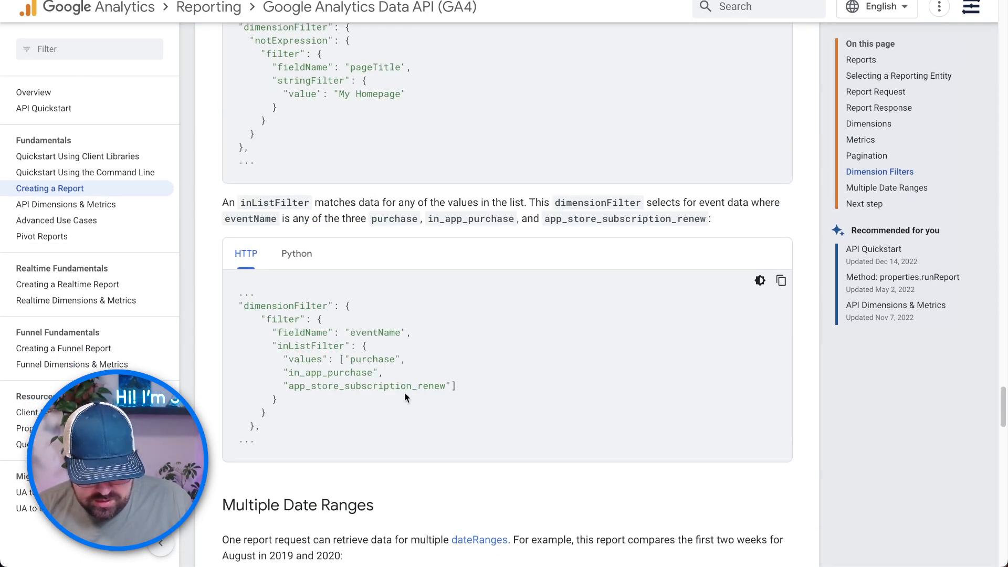
Copy the whole dimensionFilter block of the inListFilter example that filters on eventName.
drag(263, 427, 232, 363)
click(247, 317)
drag(236, 310, 419, 429)
key(ctrl+c)
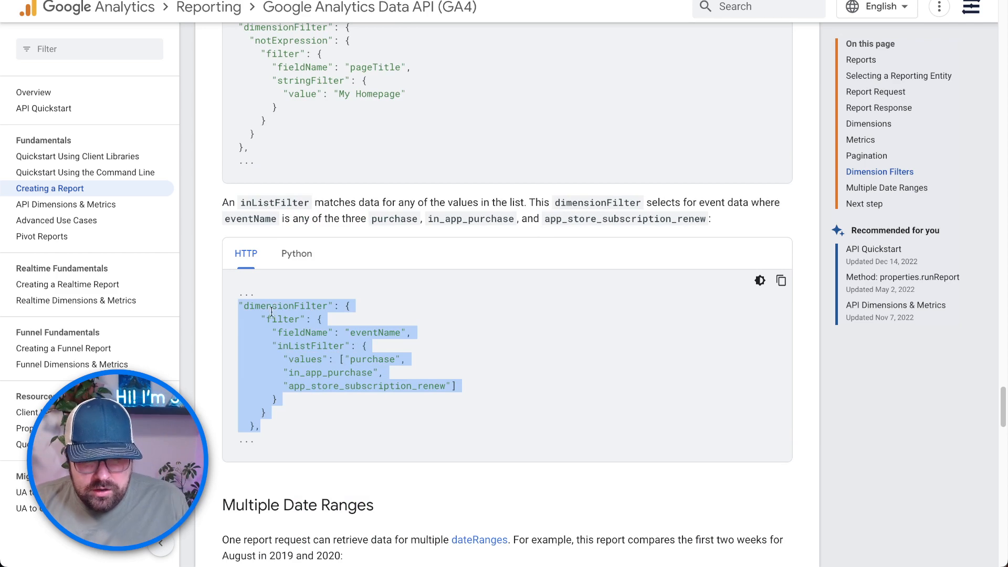
Check in the first Dimension Filters example request where the dimensionFilter block sits relative to the metrics line.
scroll(444, 272, up, 12)
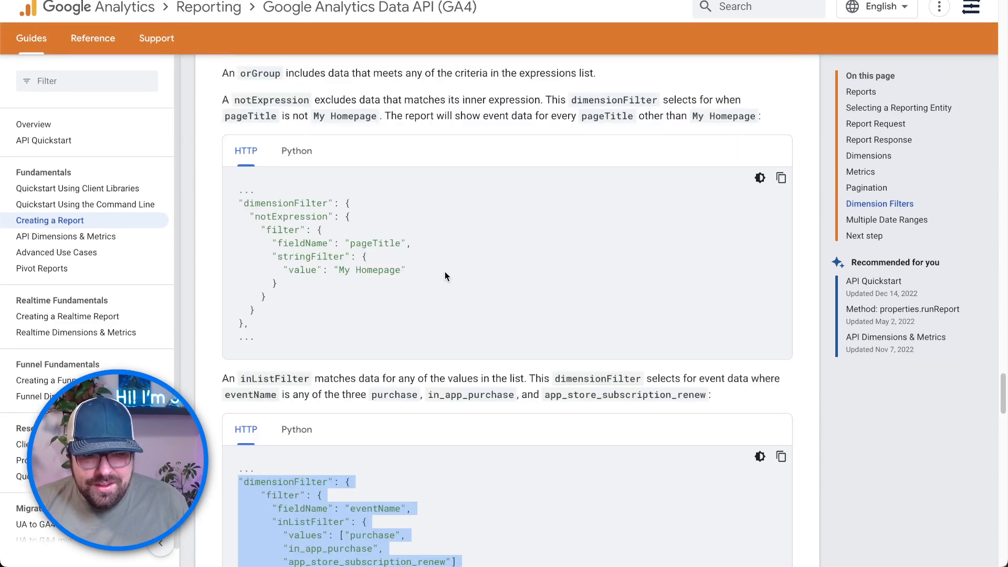
scroll(446, 273, up, 4)
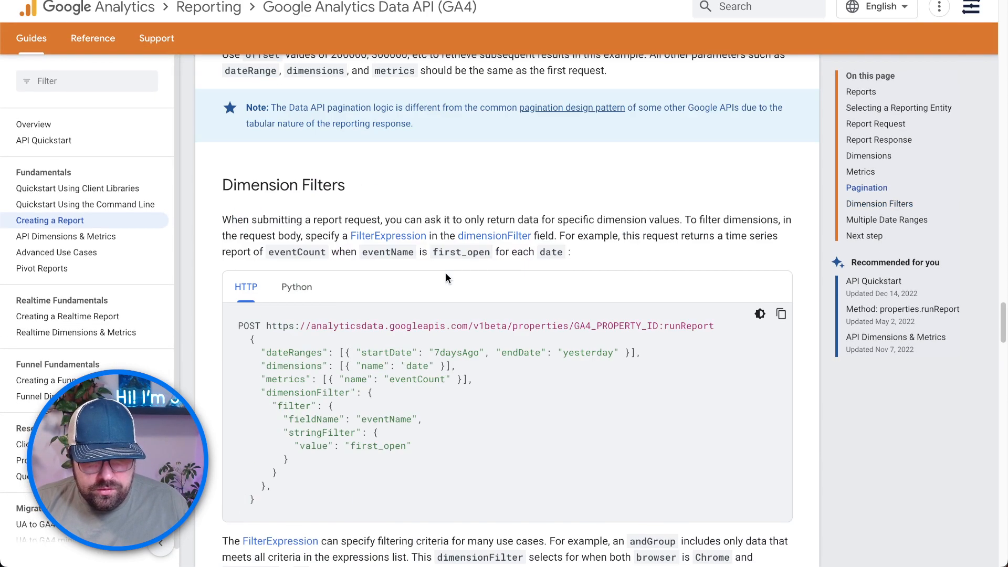
drag(261, 366, 453, 373)
click(338, 353)
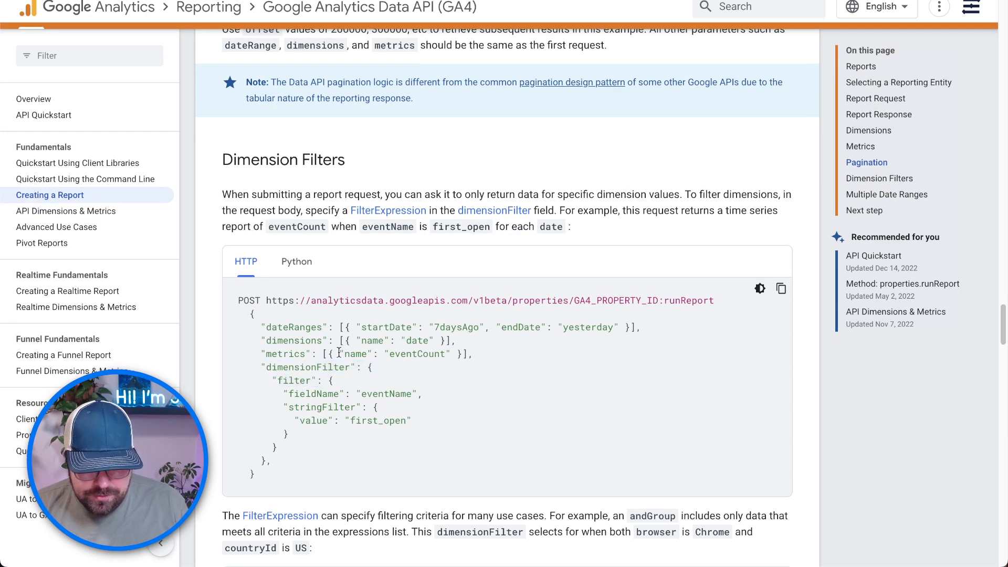
drag(262, 354, 488, 361)
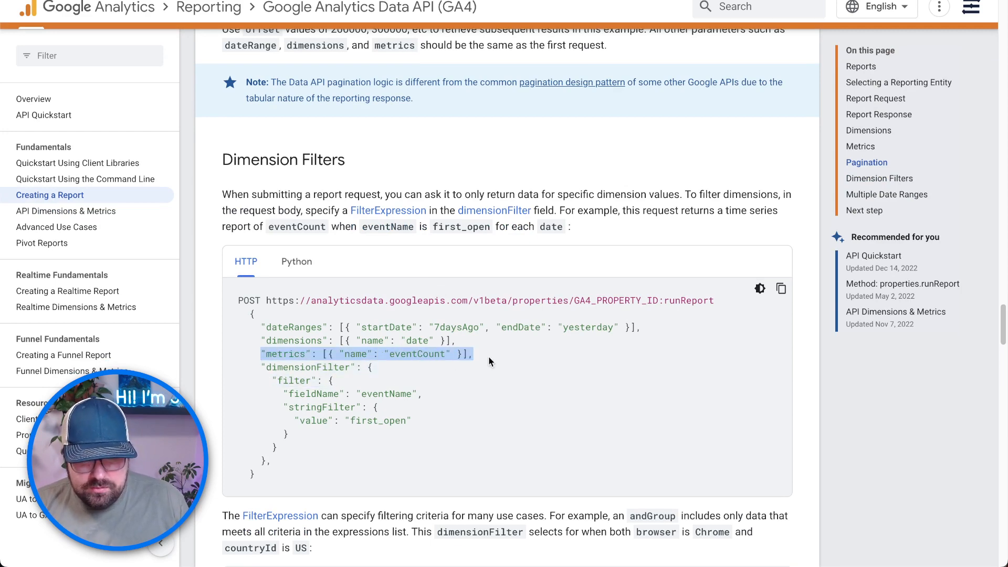
In the Google Sheets API Connector request body, paste the copied dimensionFilter block on new lines between the metrics list and the limit.
click(399, 1)
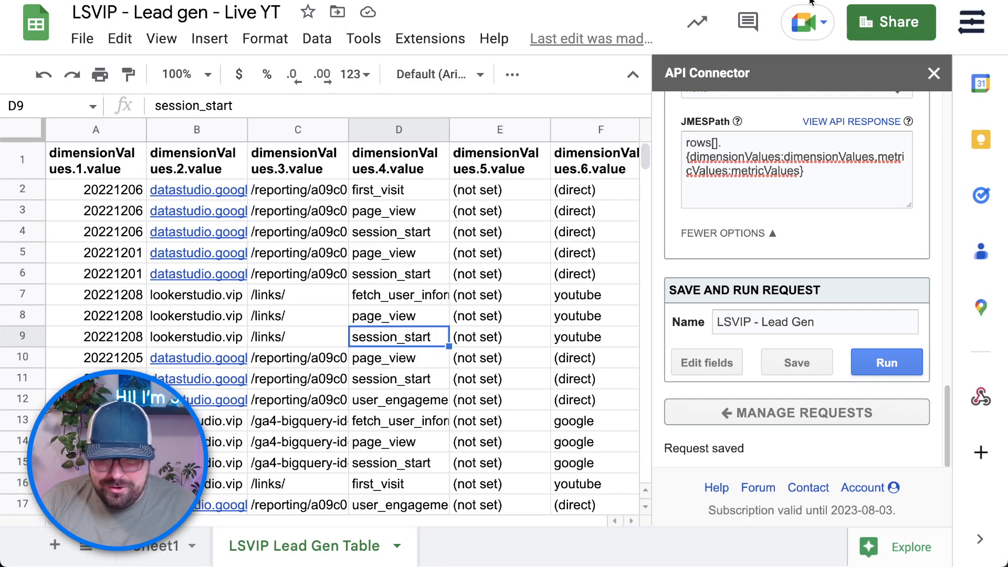
scroll(791, 199, up, 10)
scroll(785, 226, up, 5)
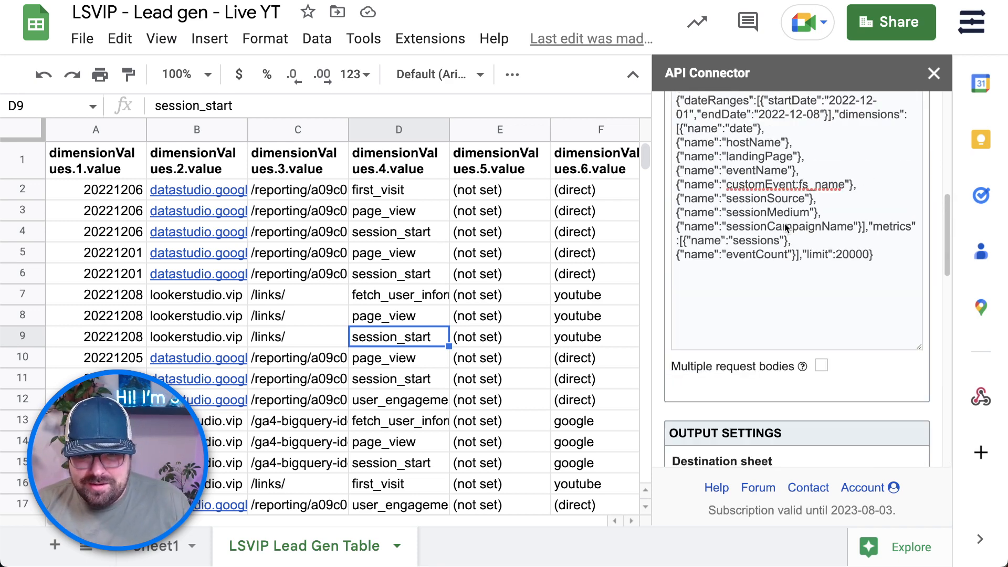
scroll(809, 228, up, 1)
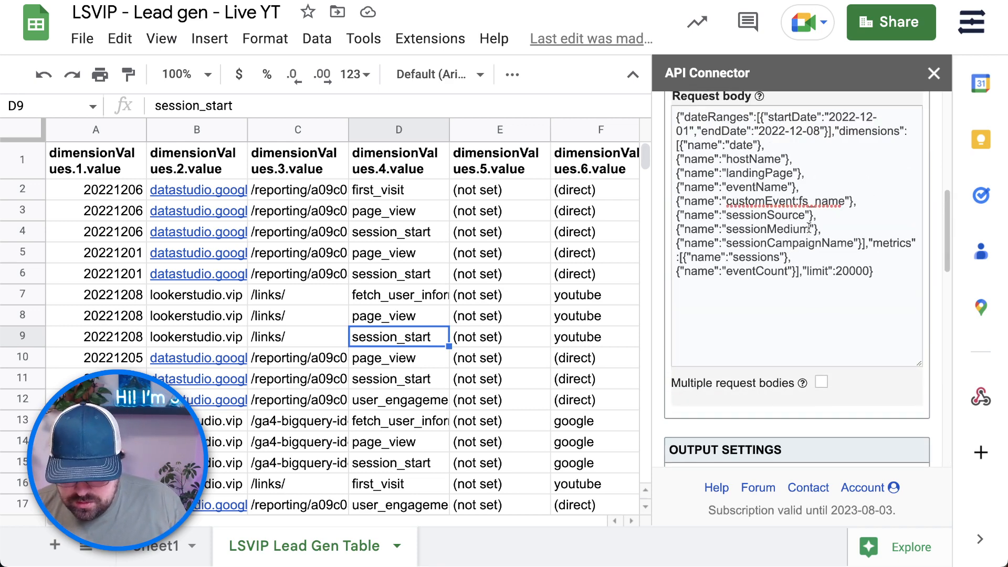
click(801, 273)
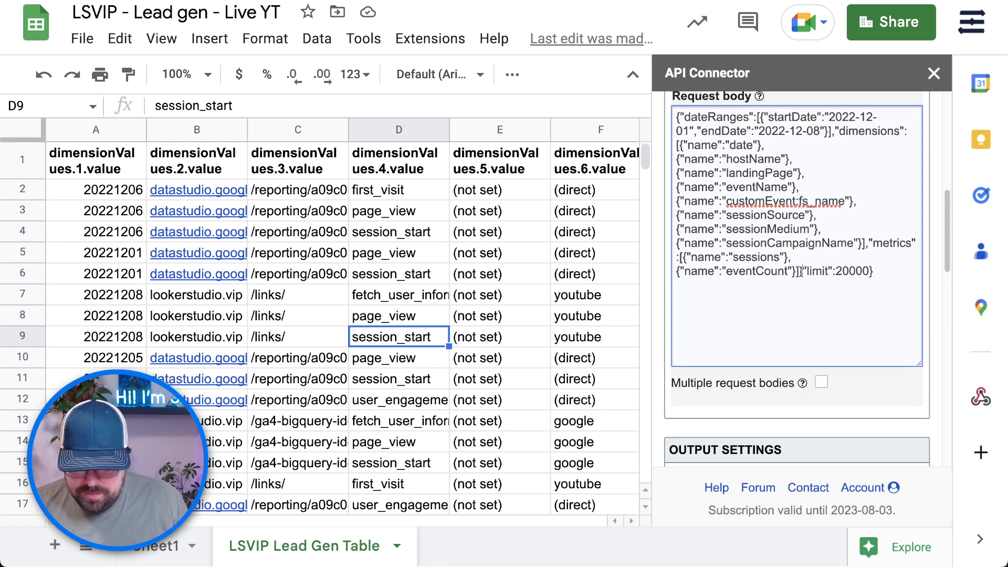
key(Return)
key(Return)
key(Return)
key(Return)
key(Return)
key(Return)
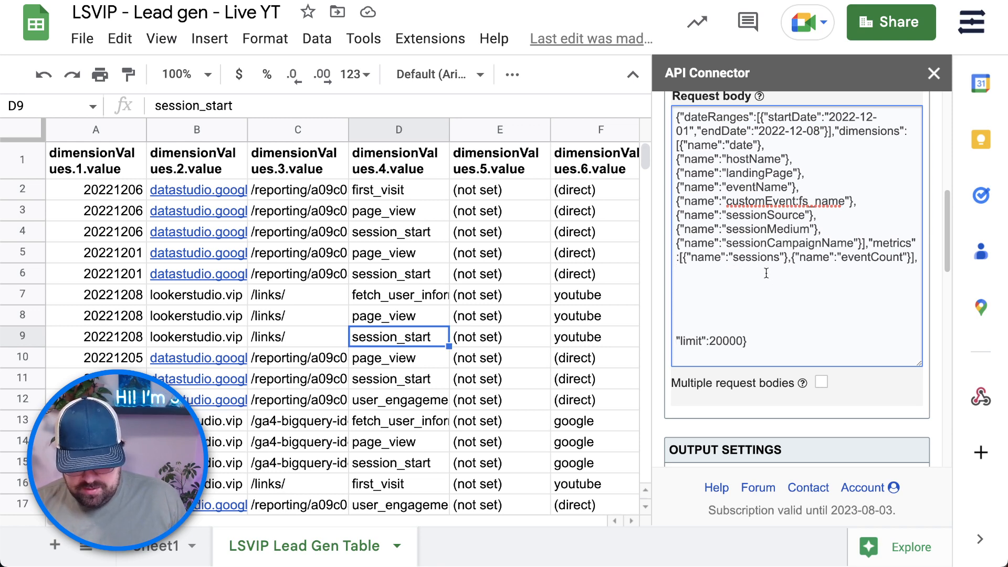
key(ctrl+v)
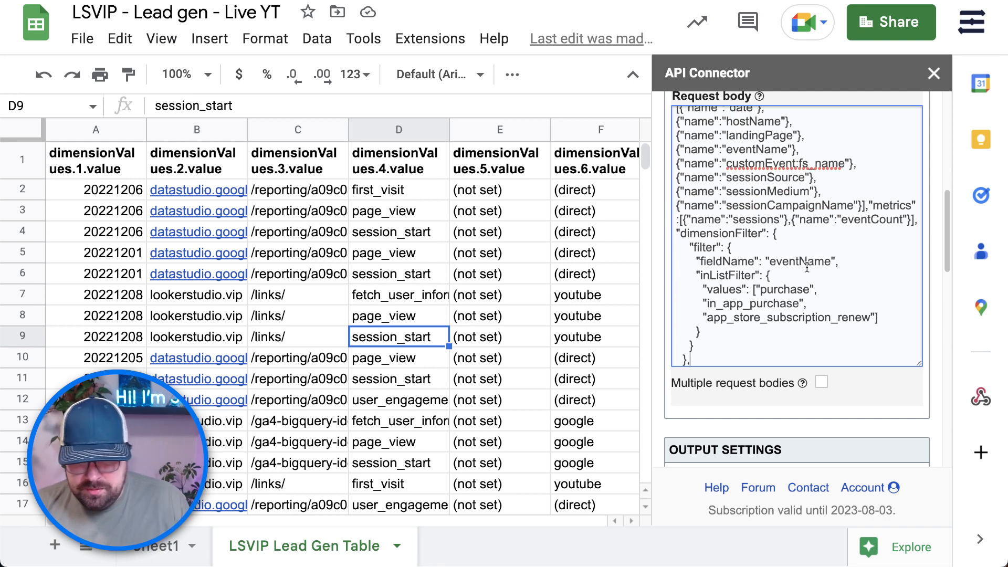
Review the pasted filter's field name and values, run the LSVIP - Lead Gen request with it, and close the report status.
drag(770, 262, 824, 261)
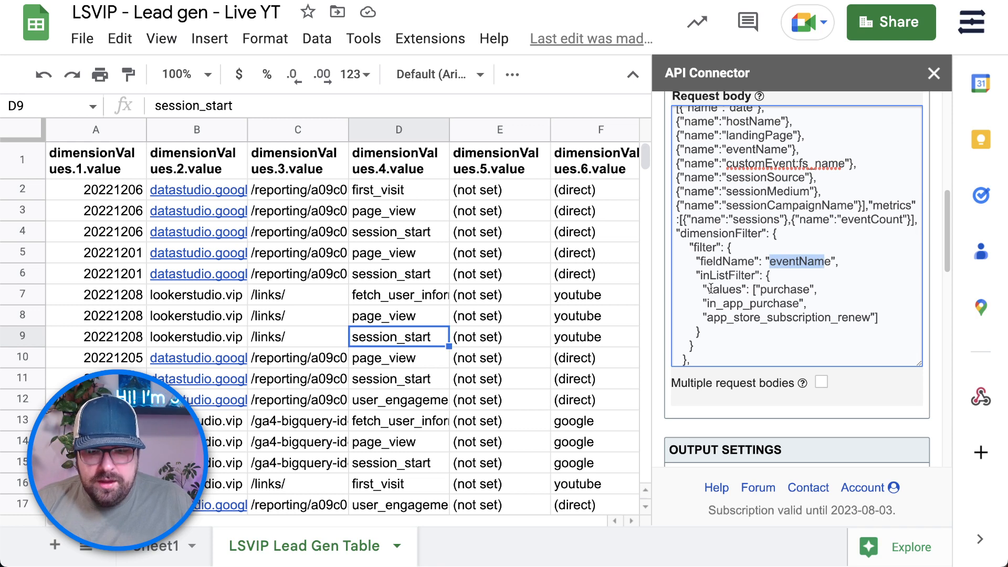
click(773, 291)
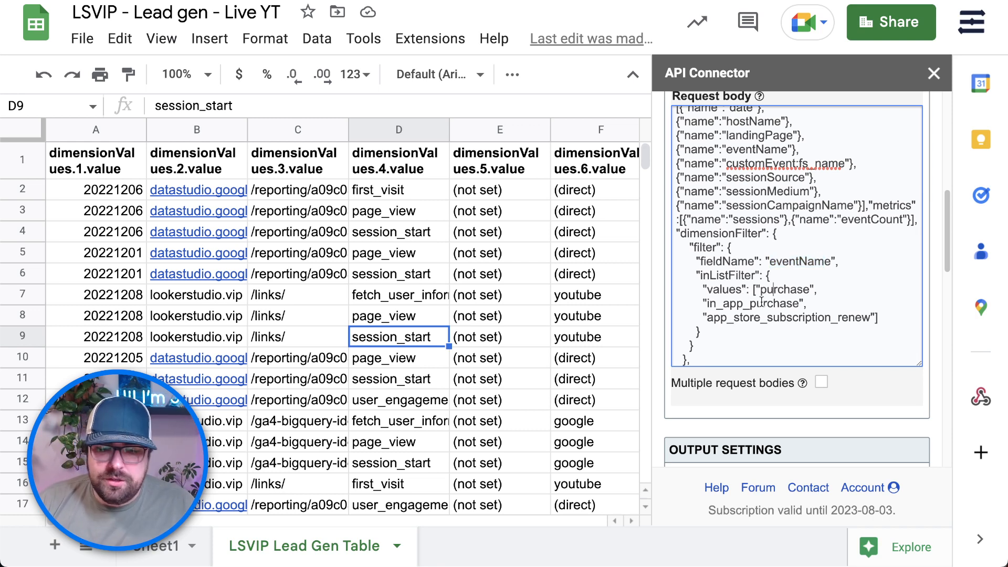
scroll(770, 284, down, 1)
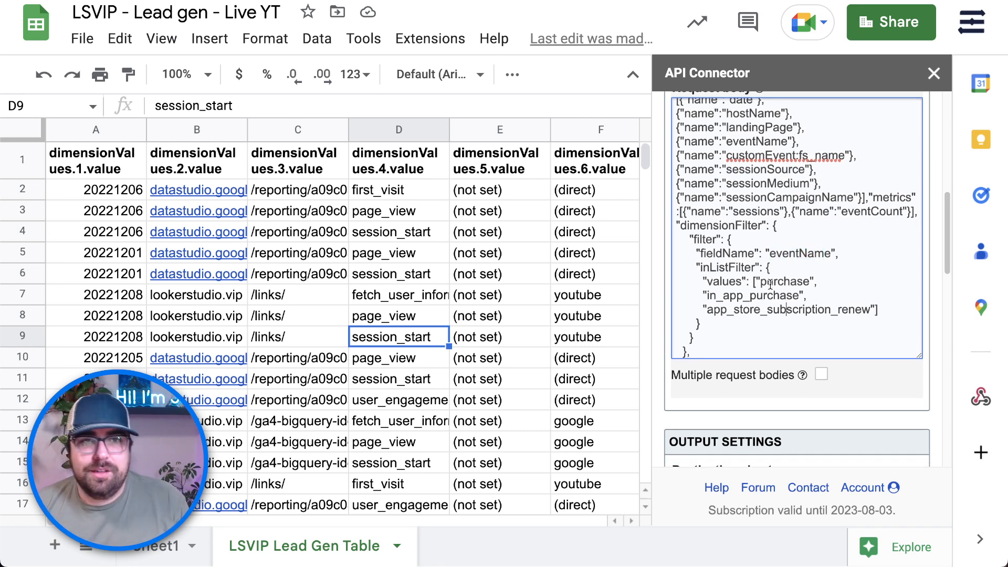
scroll(881, 366, down, 3)
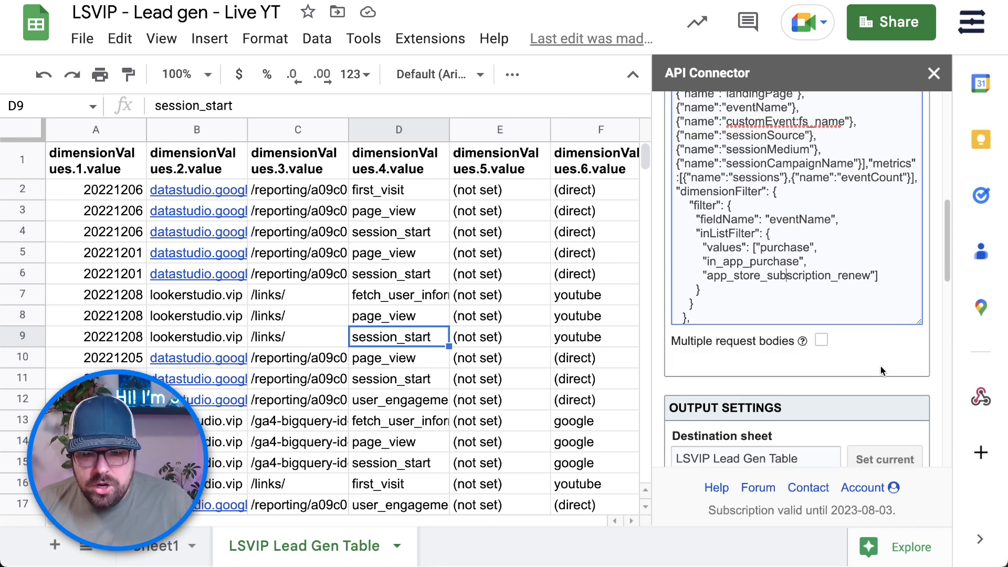
scroll(880, 371, down, 6)
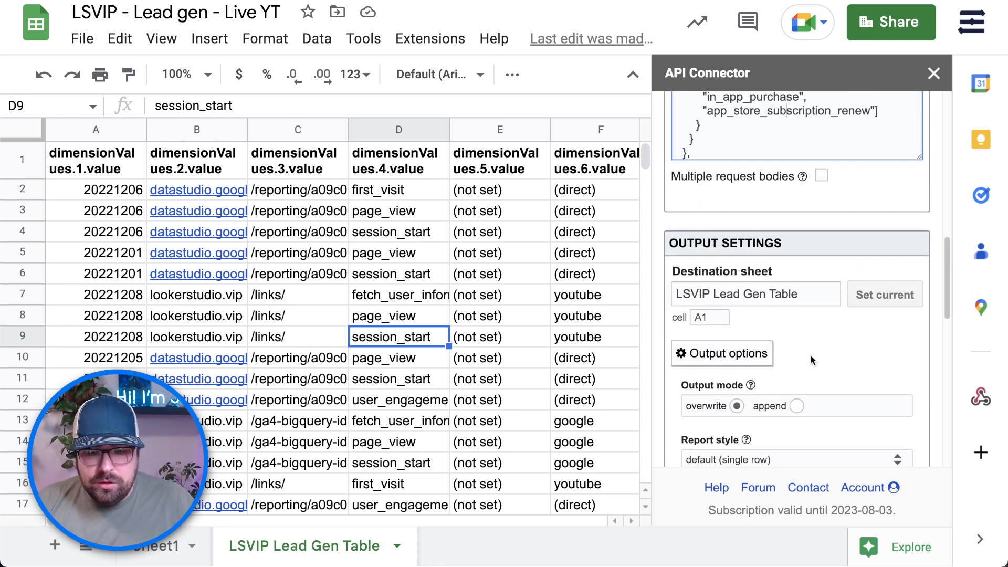
scroll(810, 361, down, 8)
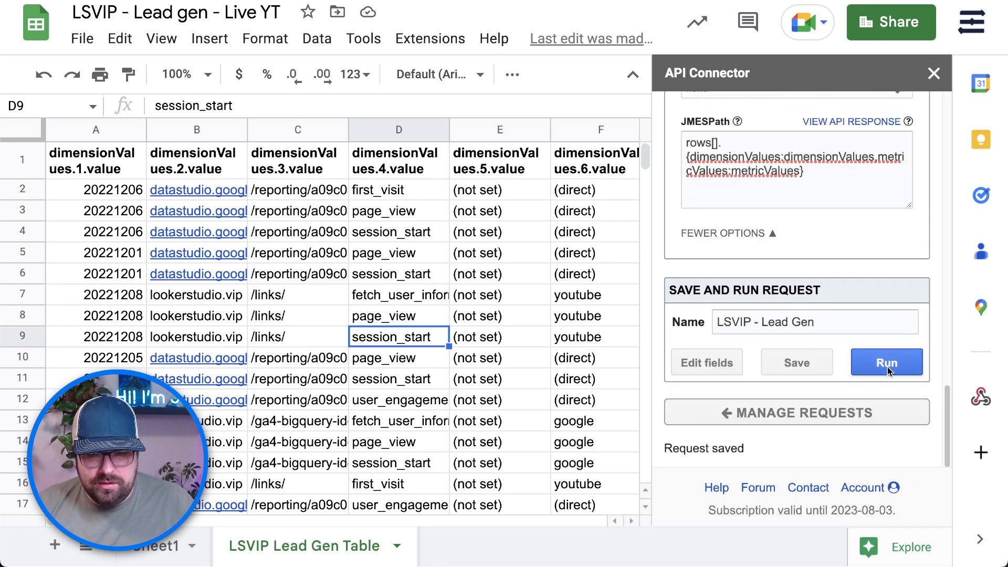
click(887, 367)
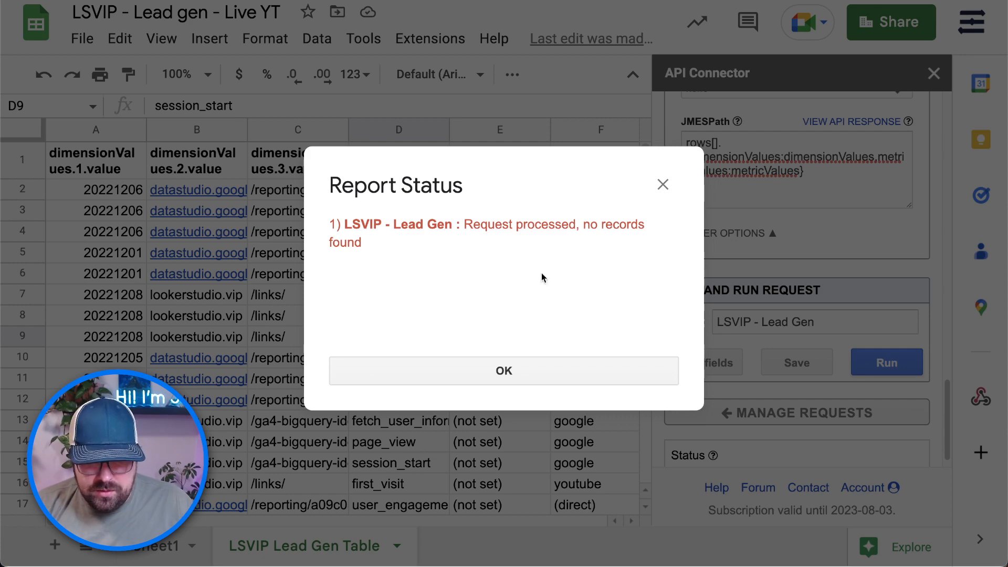
click(662, 185)
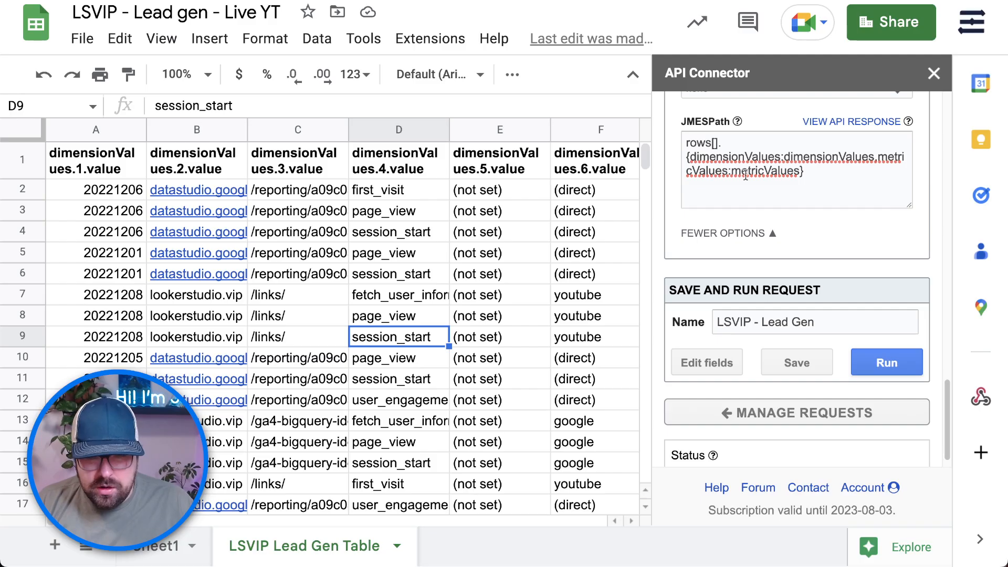
In the request body's inListFilter, replace the first value, purchase, with impression_lead.
scroll(813, 231, up, 6)
scroll(812, 232, up, 10)
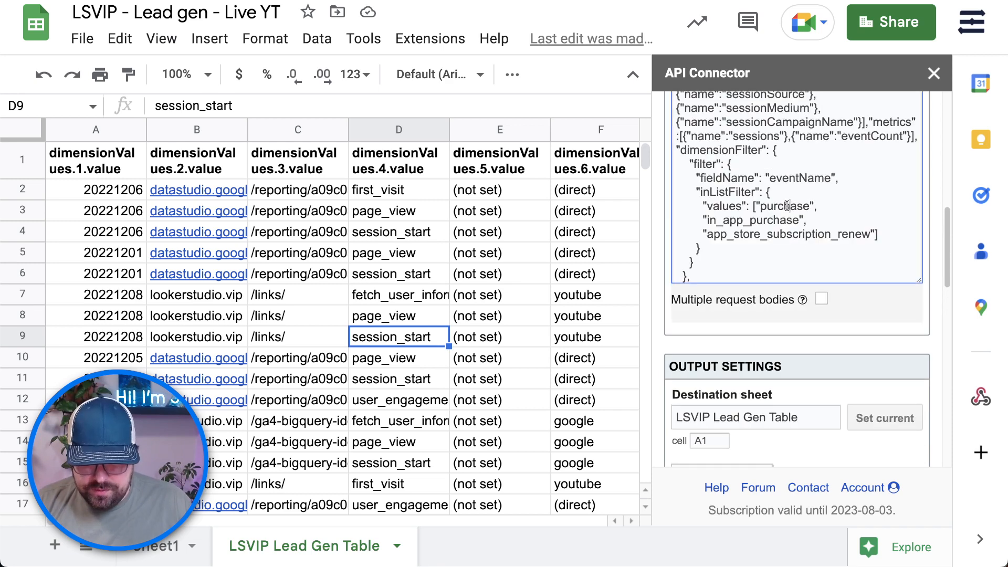
double_click(787, 206)
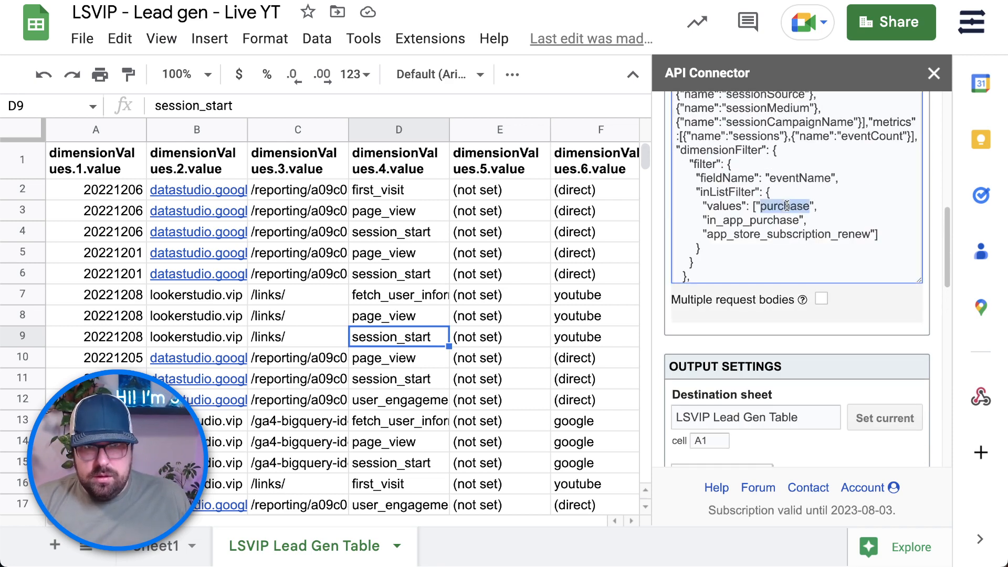
text(impression)
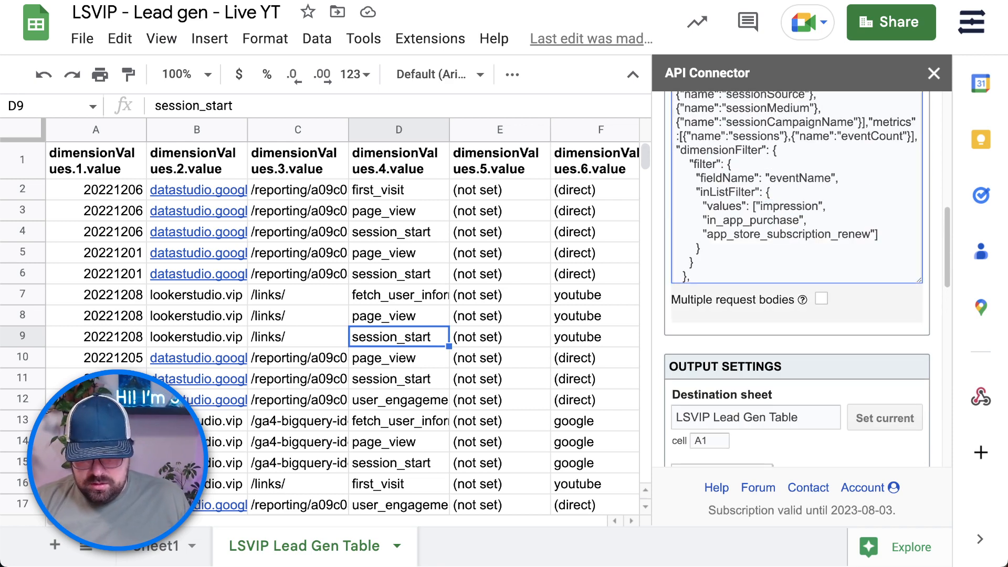
text(_l)
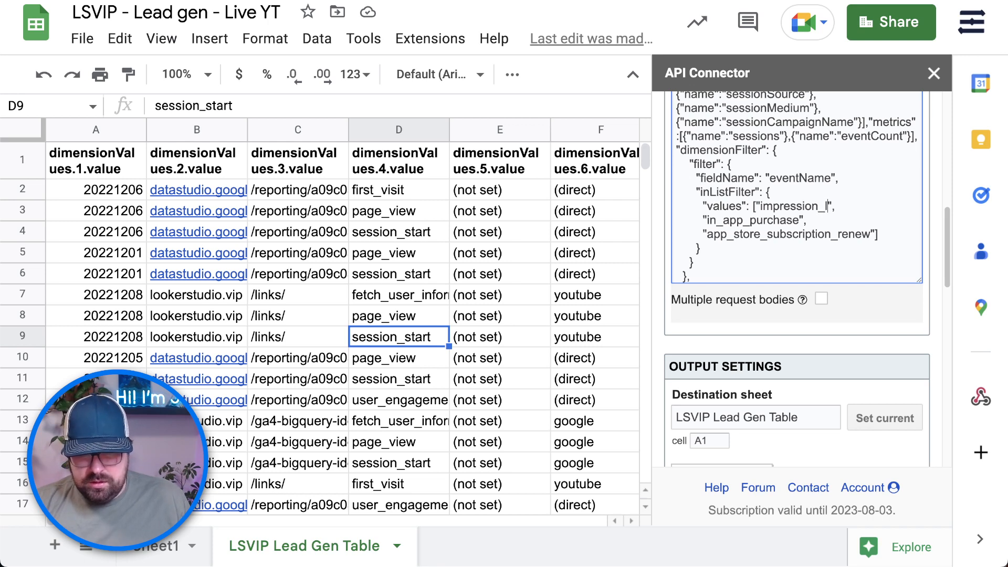
text(ead)
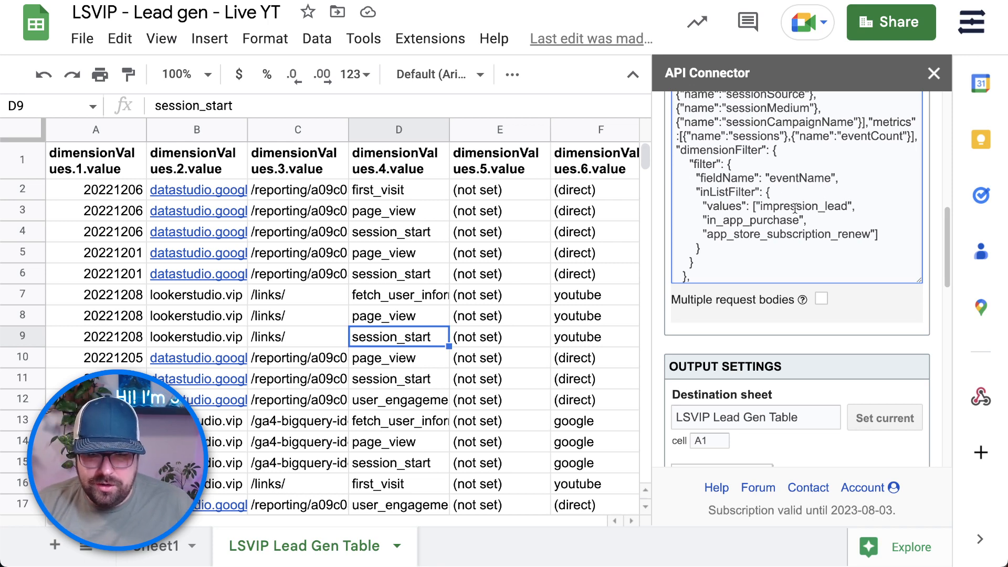
Run the LSVIP - Lead Gen request and check the event names returned in column D of the table.
scroll(794, 208, down, 15)
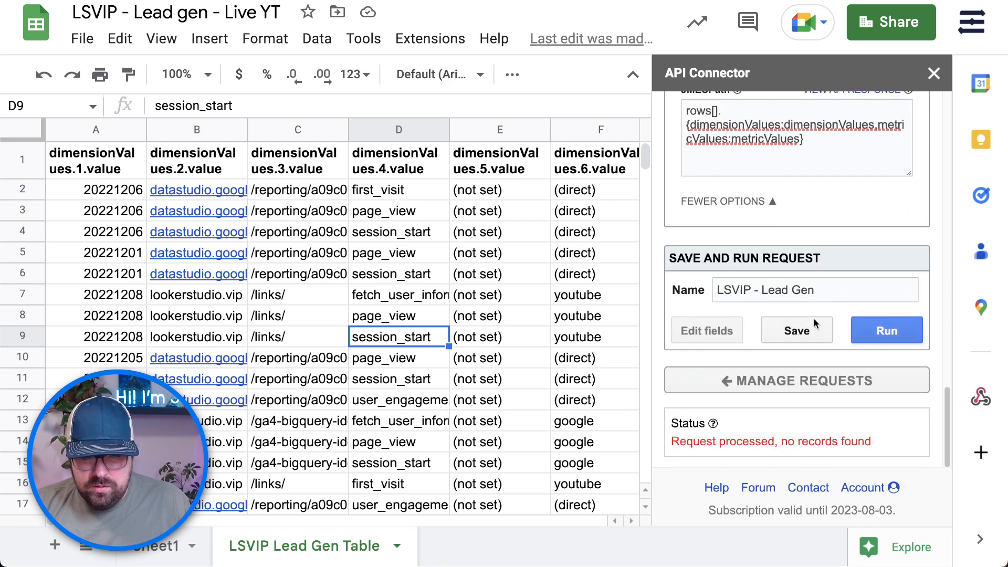
click(874, 331)
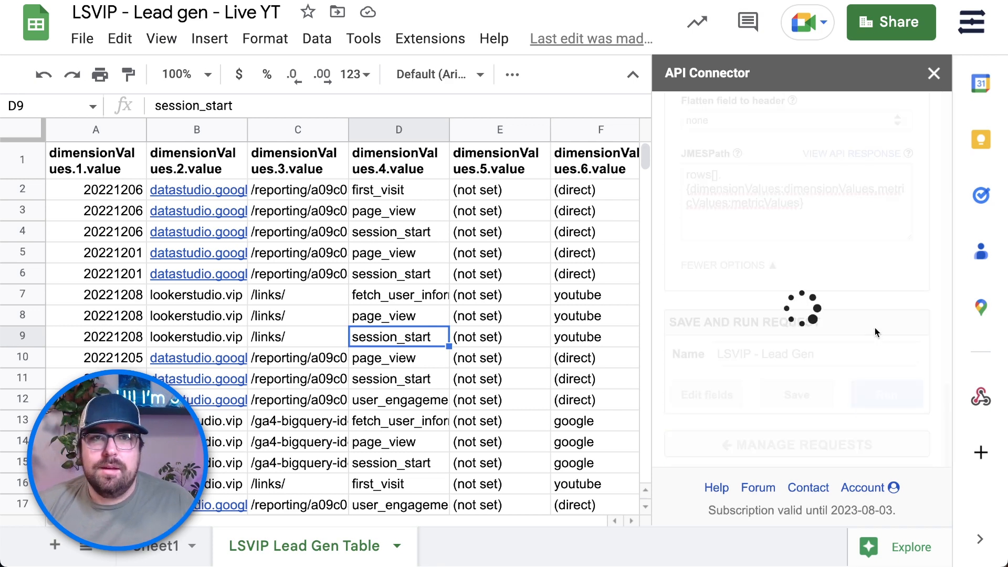
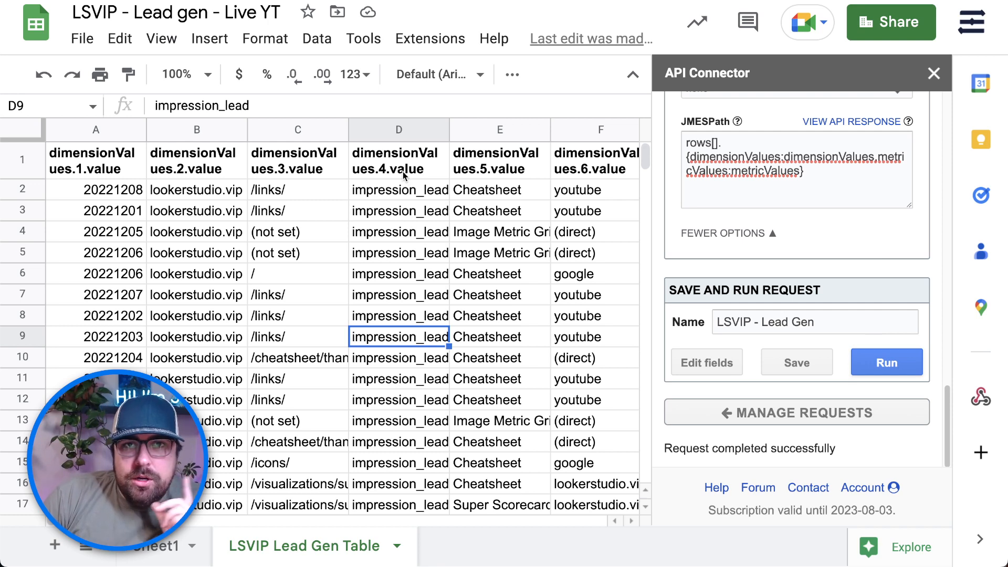
click(404, 193)
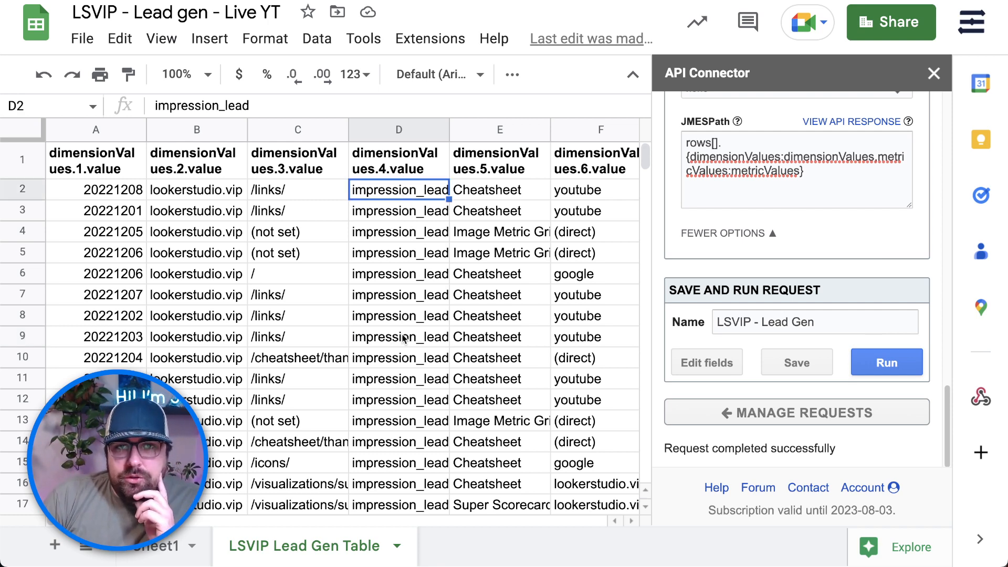
scroll(404, 340, down, 2)
scroll(409, 345, down, 1)
scroll(409, 345, up, 3)
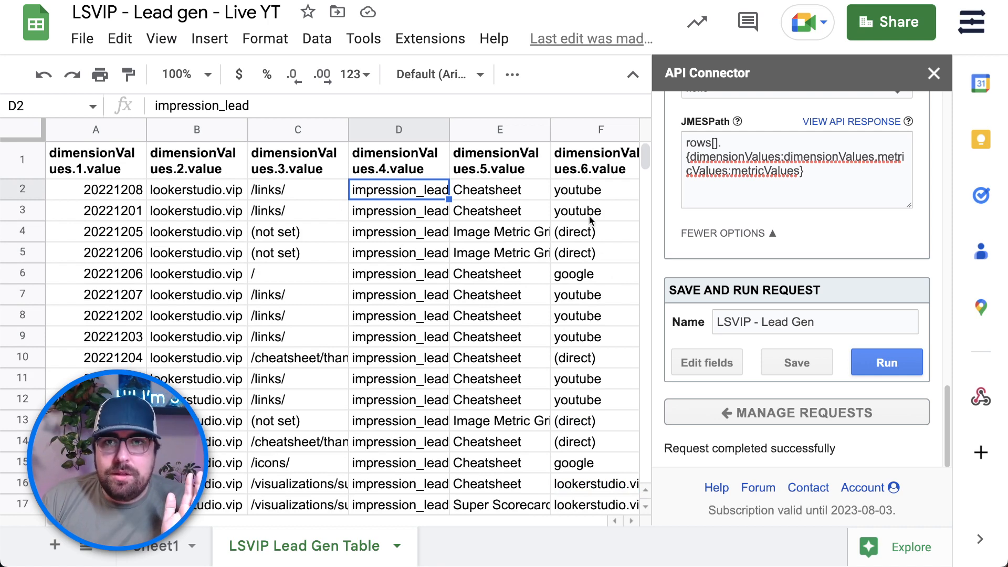
In the inListFilter values, replace in_app_purchase with aware_lead and app_store_subscription_renew with engage_lead.
scroll(760, 294, up, 2)
scroll(760, 330, up, 15)
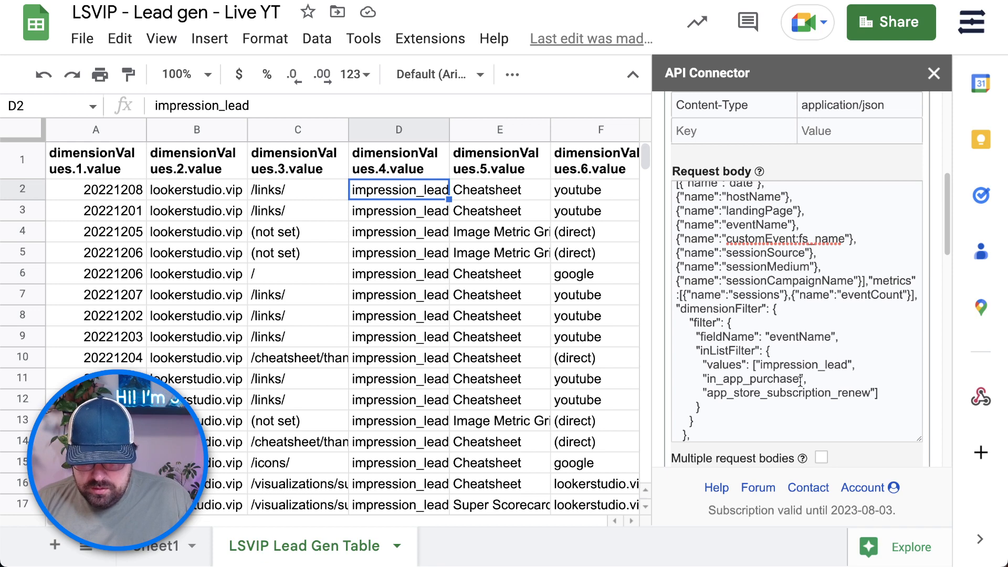
drag(800, 380, 707, 379)
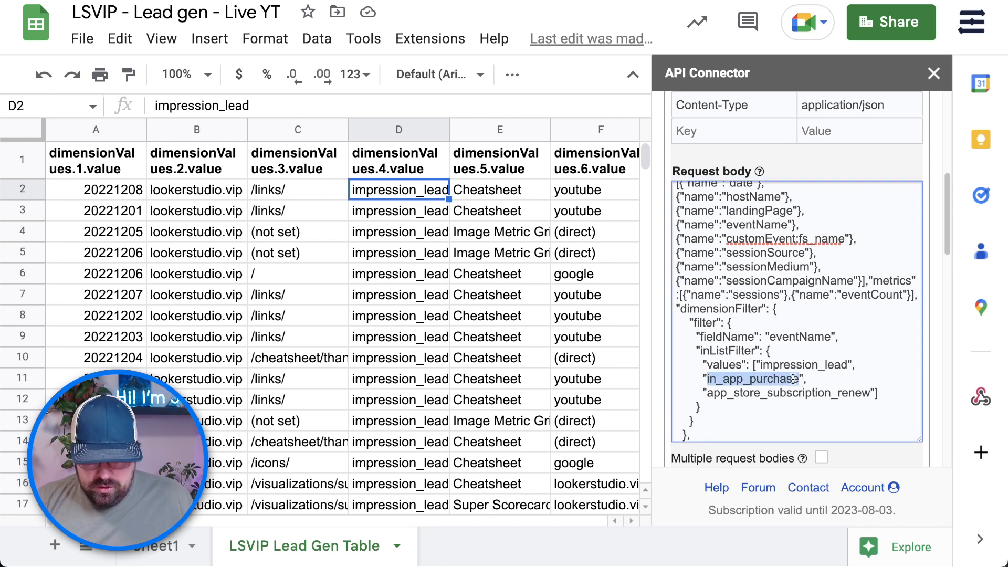
text(aware)
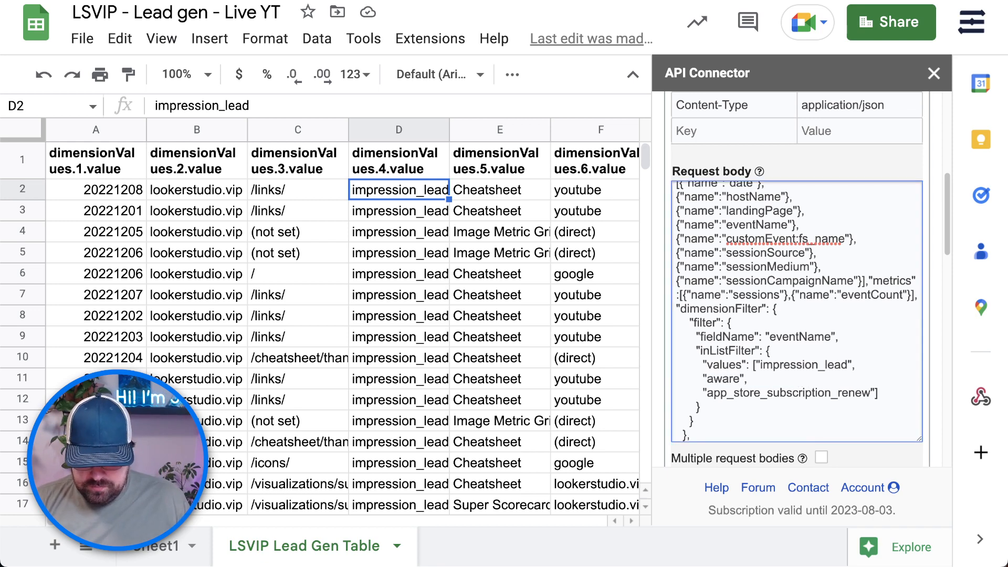
text(_lead)
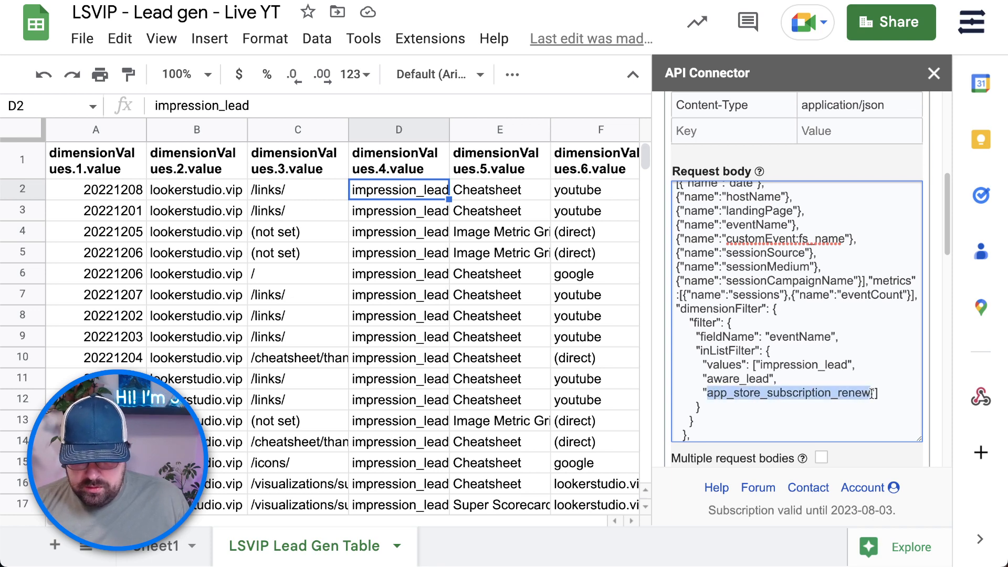
text(engage)
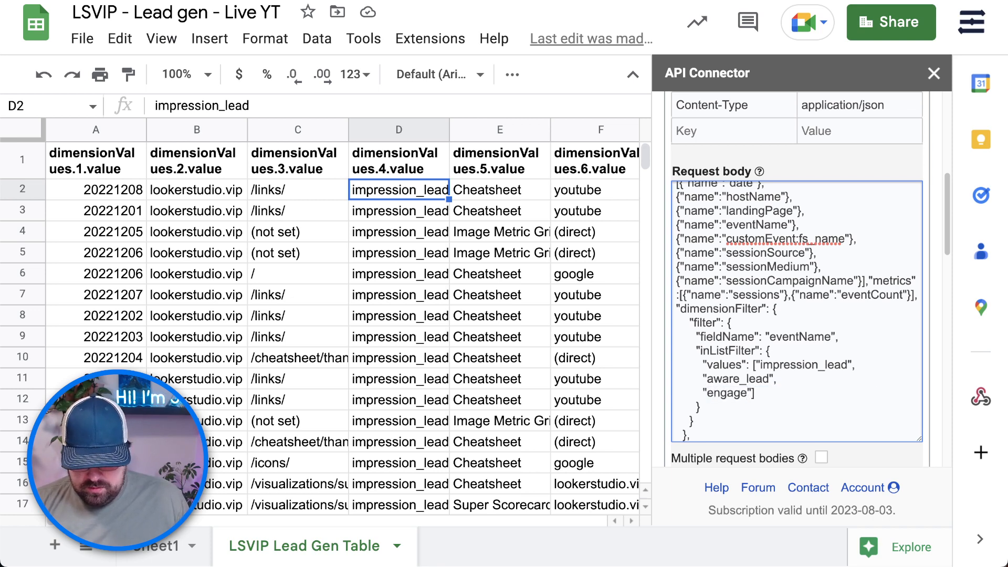
text(_lead)
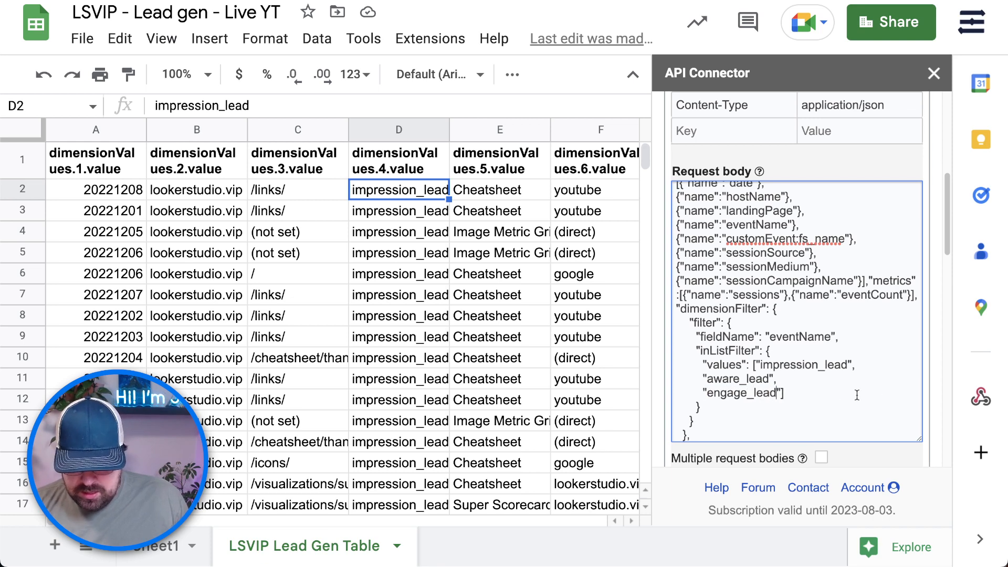
Add a fourth filter value, generate_lead, on a new line after engage_lead, inside the closing bracket.
click(784, 393)
text(,)
key(Return)
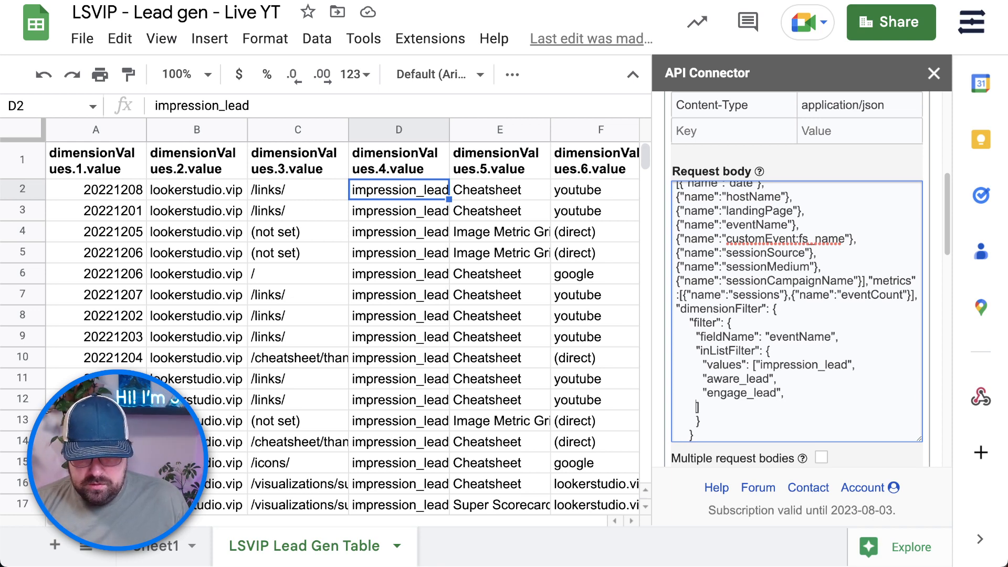
text(")
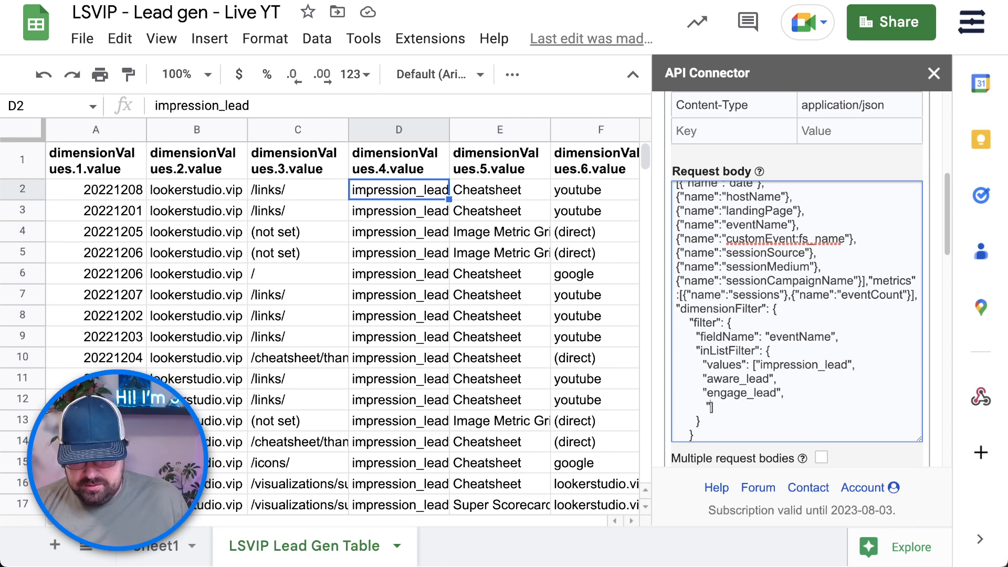
text(generate)
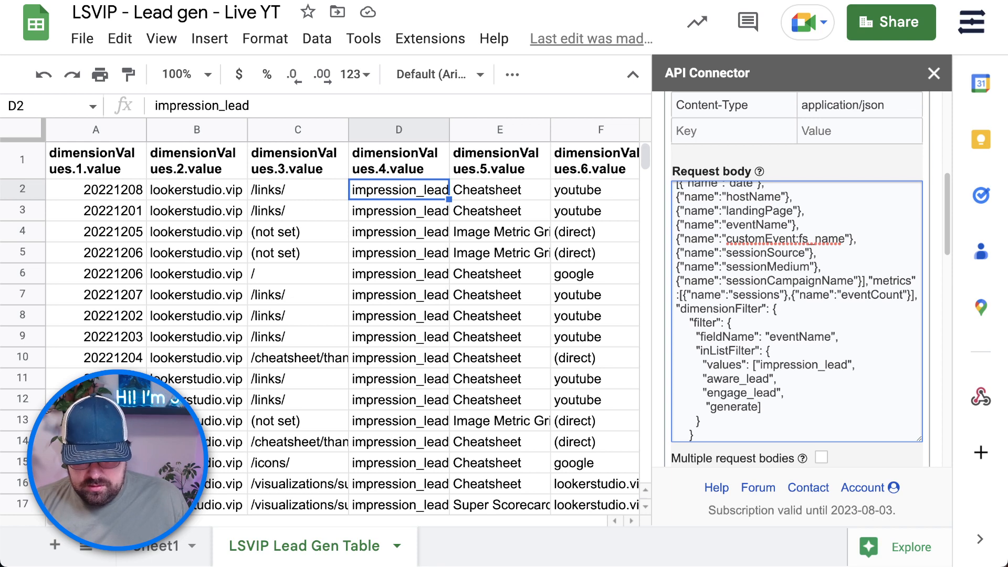
text(_lead)
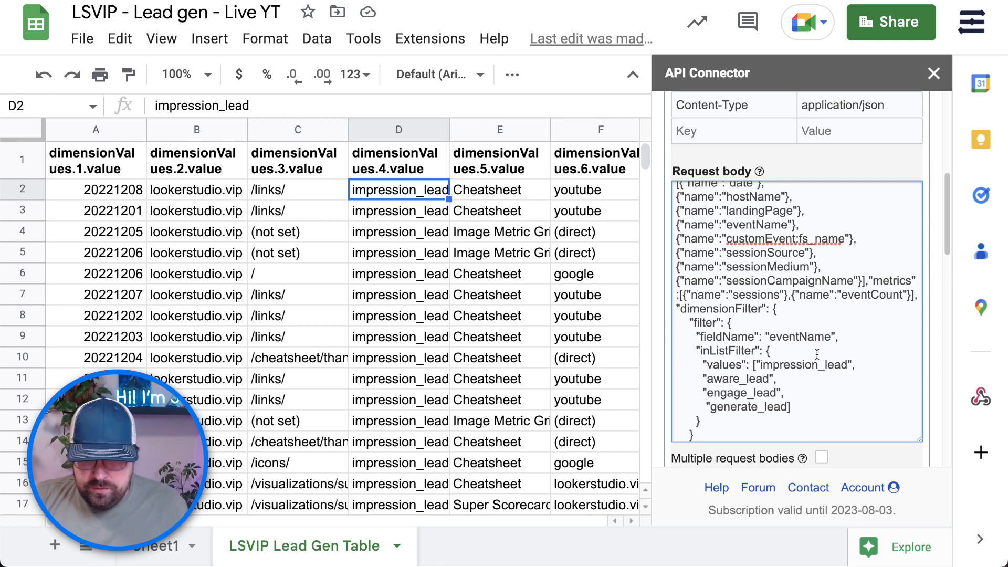
Try running the LSVIP - Lead Gen request with the four lead event names, and close the report status.
scroll(781, 439, down, 3)
scroll(804, 430, down, 10)
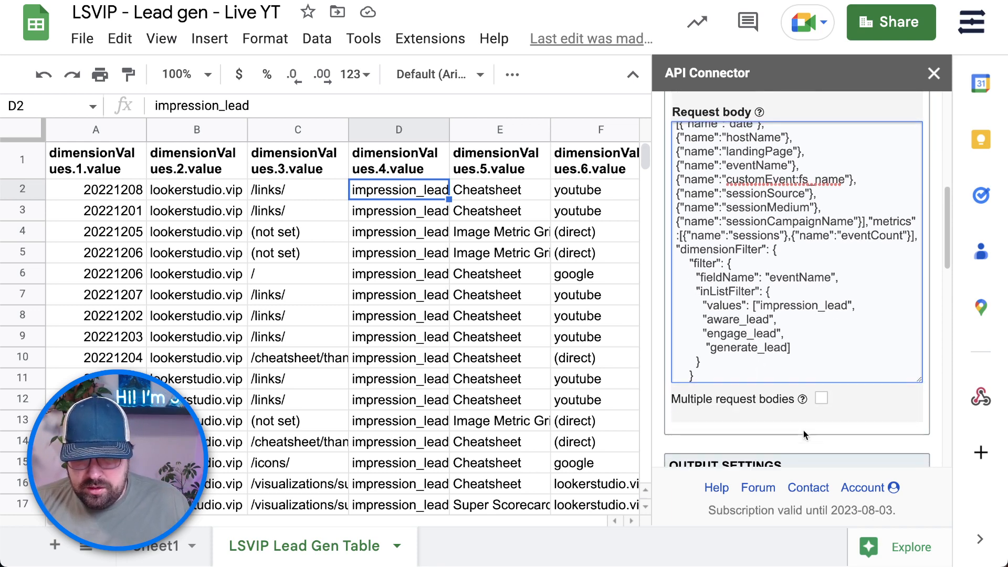
scroll(803, 427, down, 15)
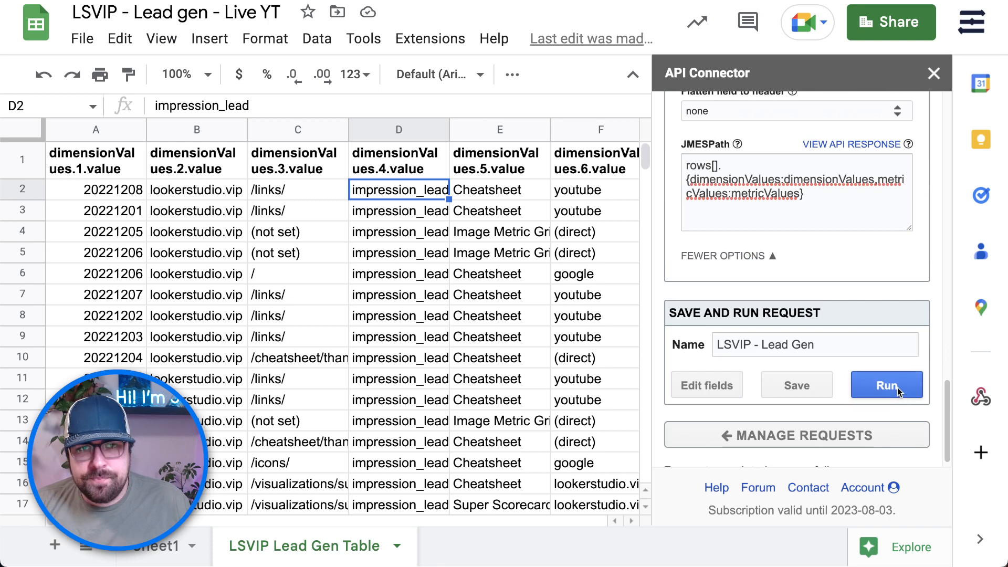
click(897, 387)
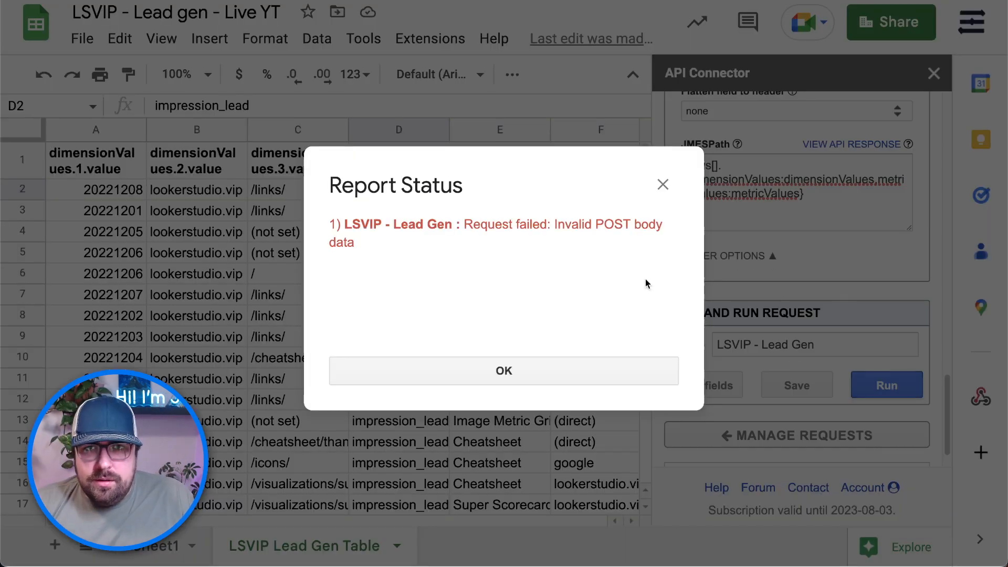
click(662, 185)
Correct the filter's values list by adding the missing closing quotation mark after generate_lead.
scroll(839, 219, up, 1)
scroll(840, 219, up, 10)
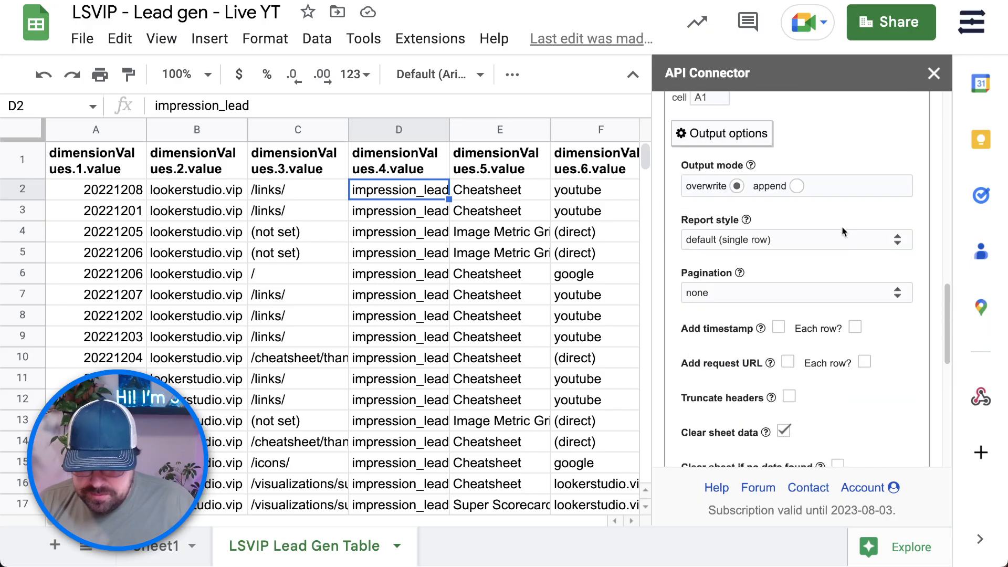
scroll(853, 258, up, 2)
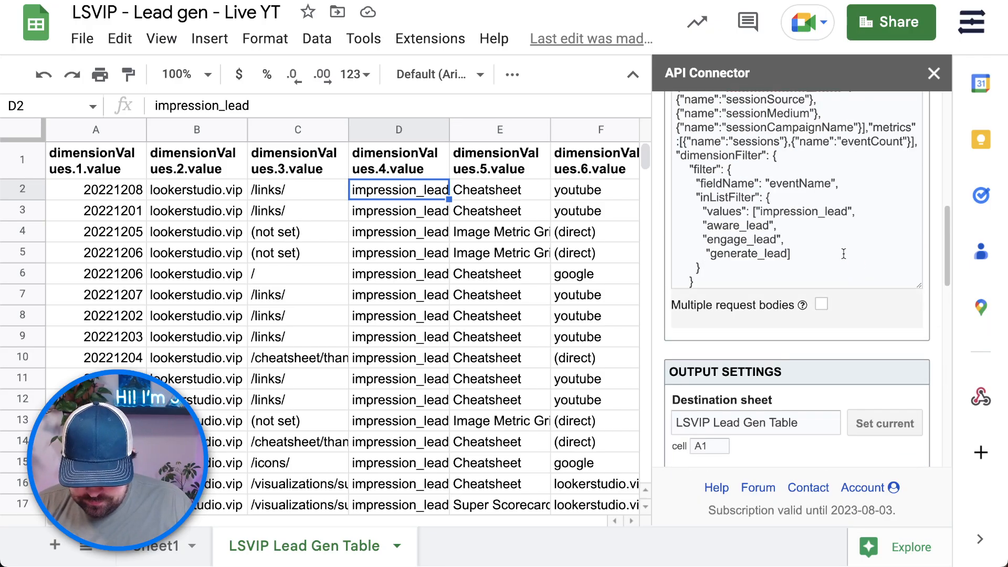
click(786, 253)
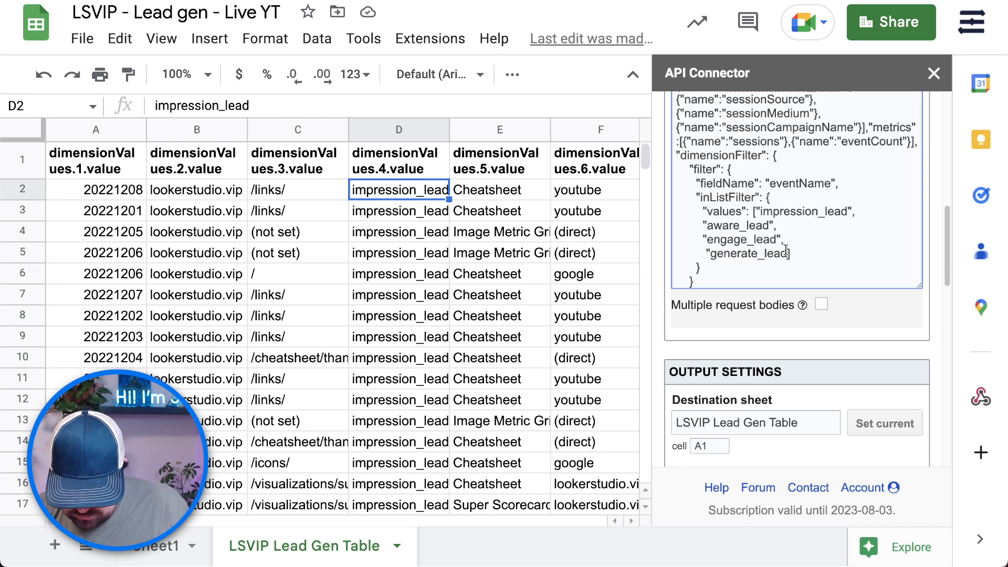
click(854, 210)
text(,)
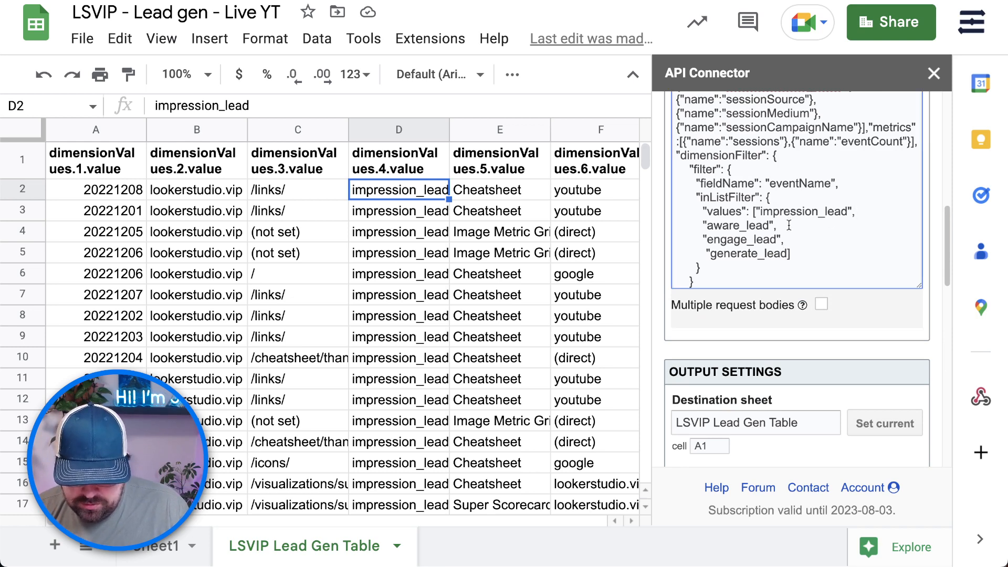
click(789, 254)
text(,)
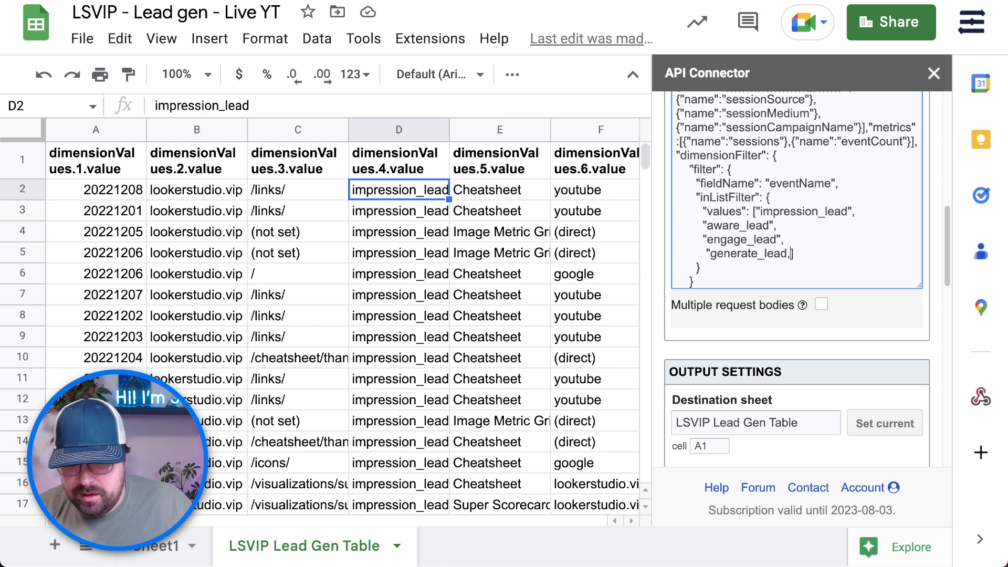
scroll(801, 245, down, 2)
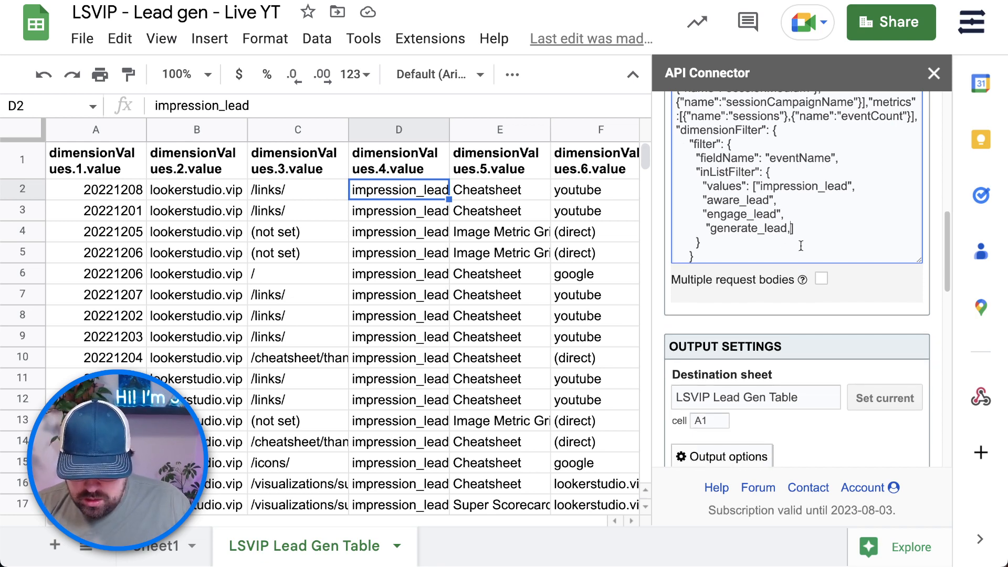
key(BackSpace)
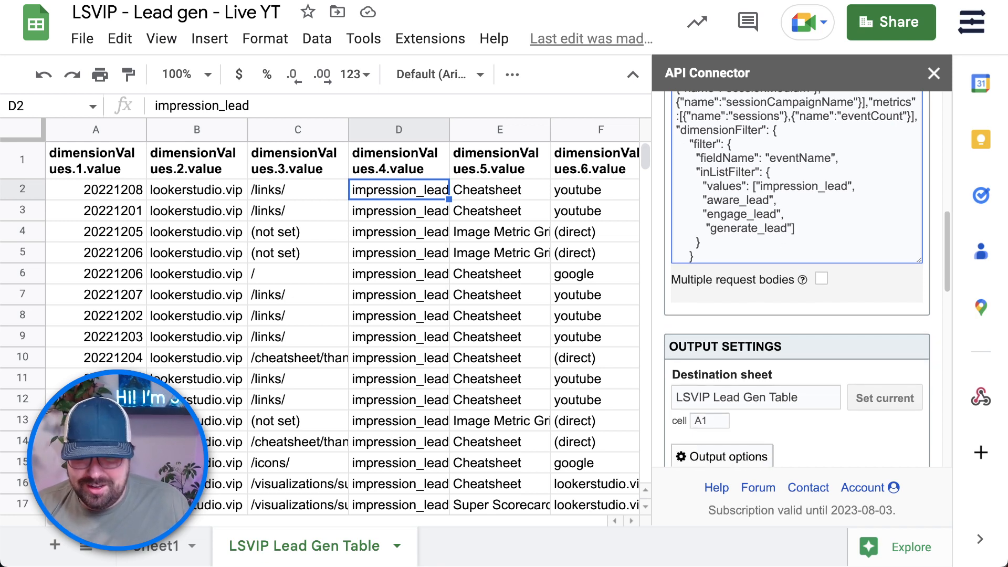
Run the corrected LSVIP - Lead Gen request again and save it.
scroll(792, 360, down, 15)
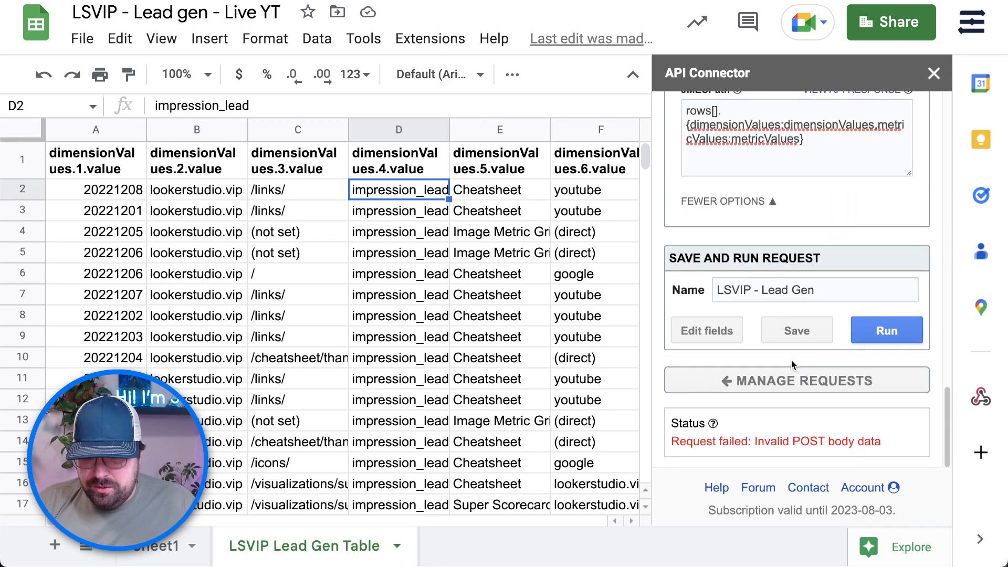
click(883, 329)
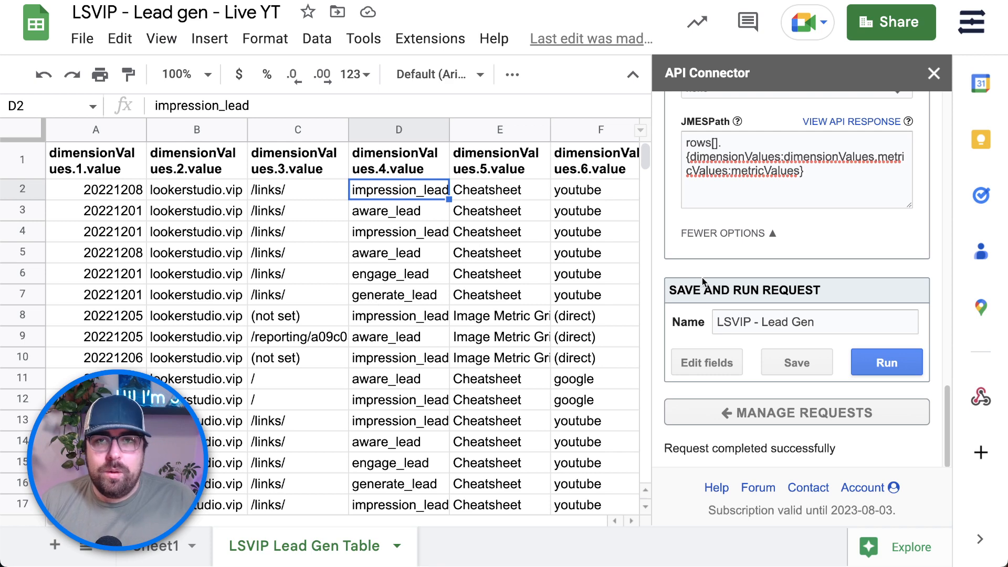
click(811, 362)
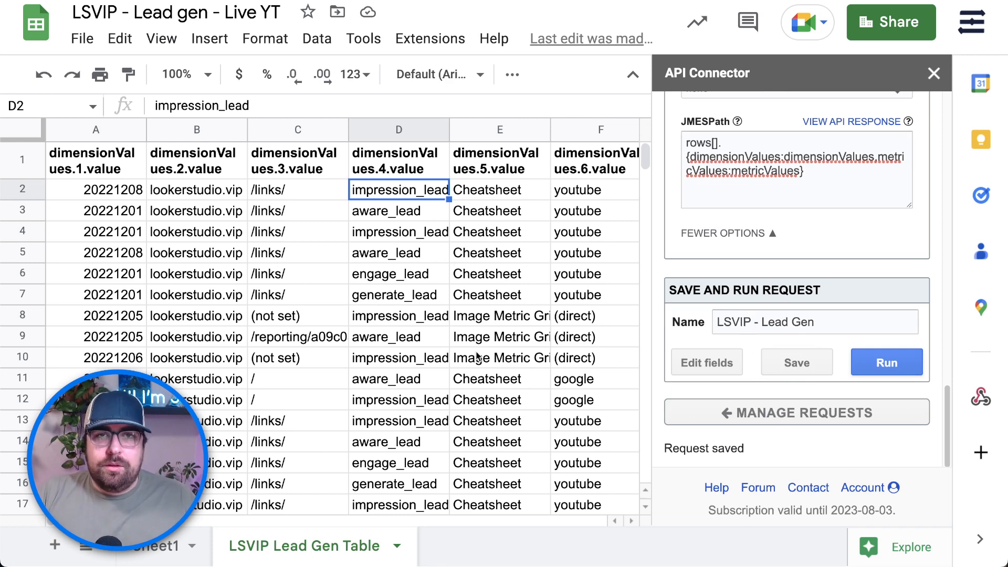
Go to the last filled row of column C in LSVIP Lead Gen Table to see how far the data extends.
scroll(477, 357, down, 2)
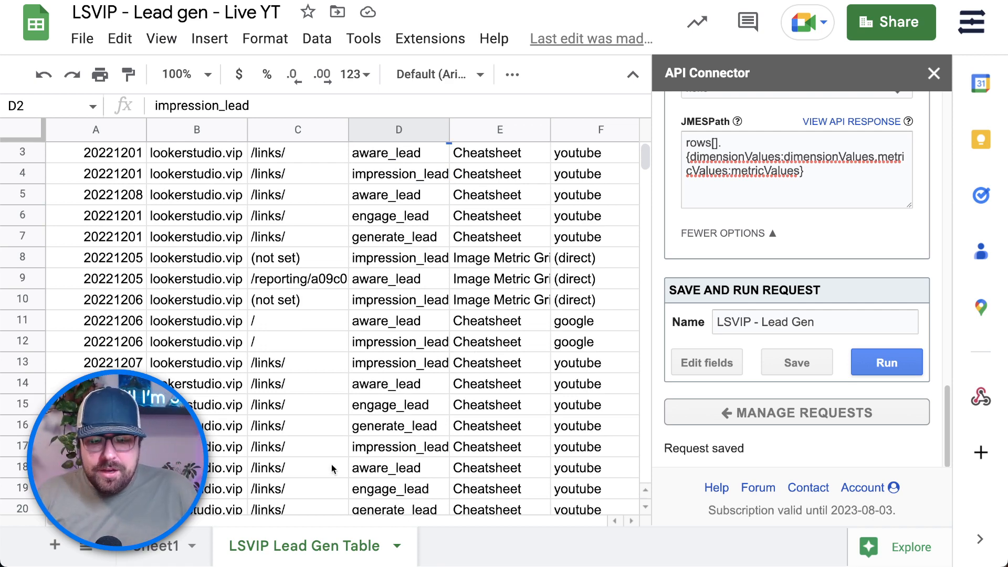
click(344, 344)
key(ctrl+Down)
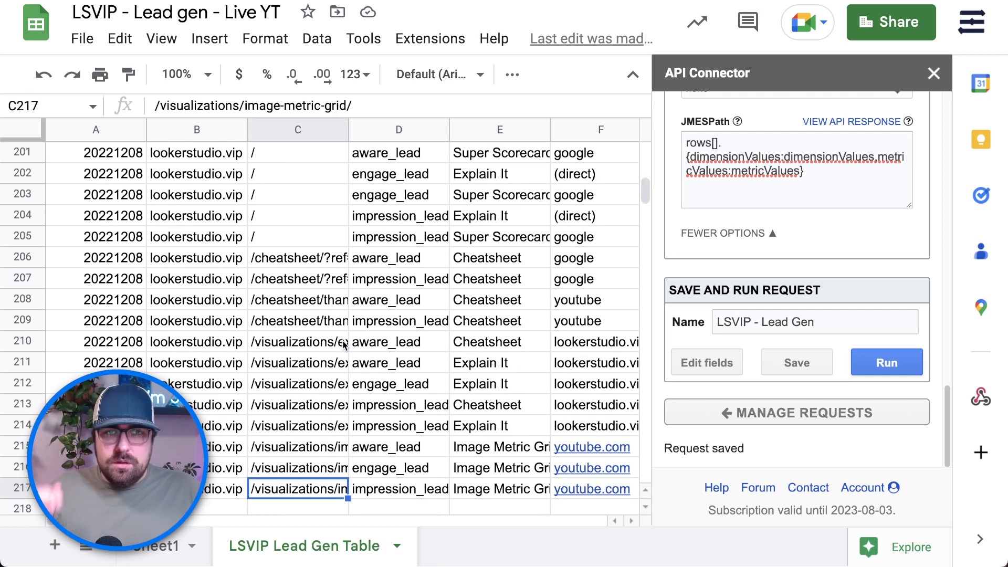
Check the last data row across to the second metric column, and return to the header of the first metric column.
key(Right)
key(Right)
key(Right)
key(Right)
key(Right)
key(Right)
key(Right)
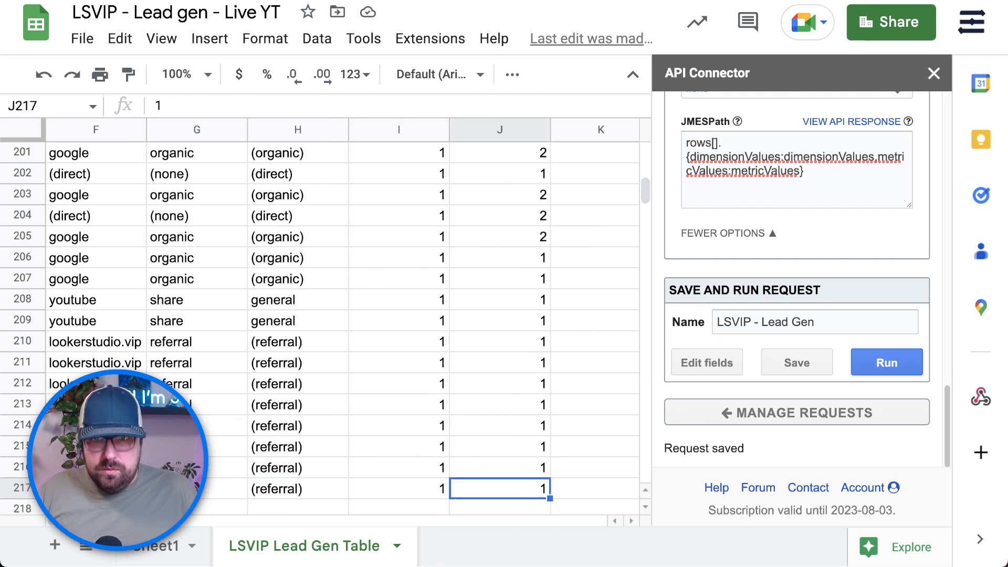
key(Left)
key(Up)
key(ctrl+Up)
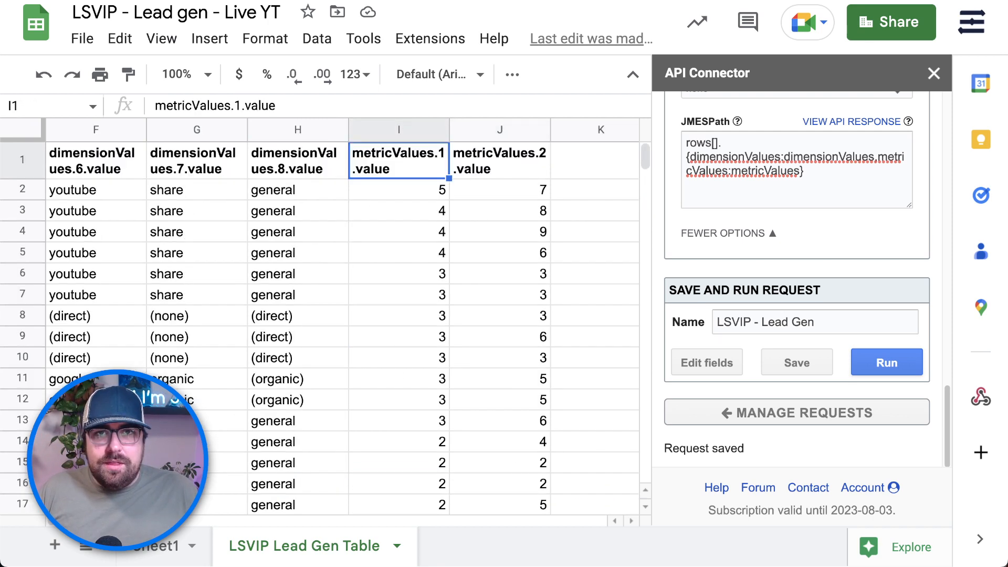
Look down the first rows of the metricValues.1.value column, and return to the date values in column A.
key(Down)
key(Down)
key(Down)
key(Down)
key(Down)
key(Down)
key(Down)
key(Down)
key(Down)
key(Down)
key(Down)
key(Down)
key(Down)
key(Down)
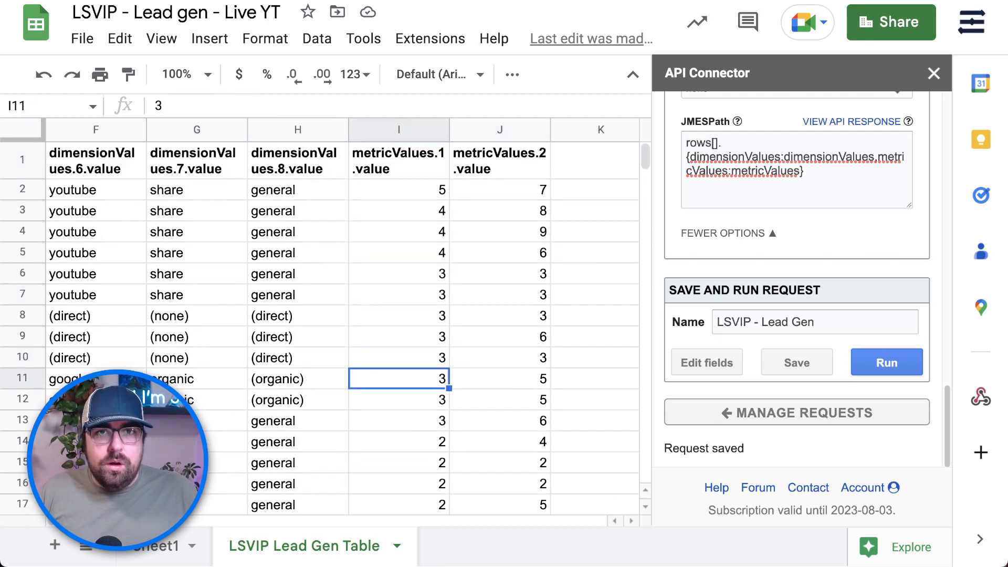
key(Left)
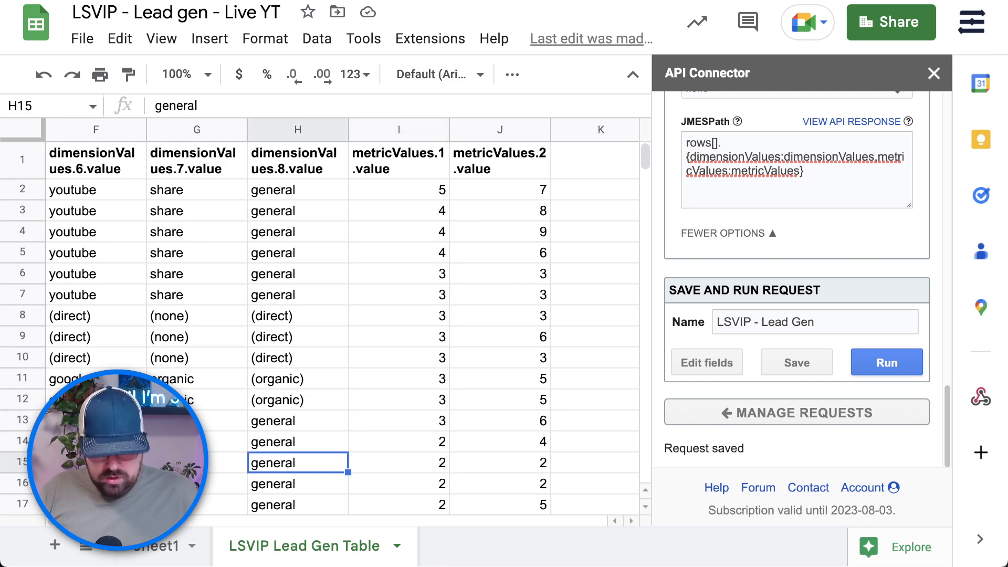
key(ctrl+Left)
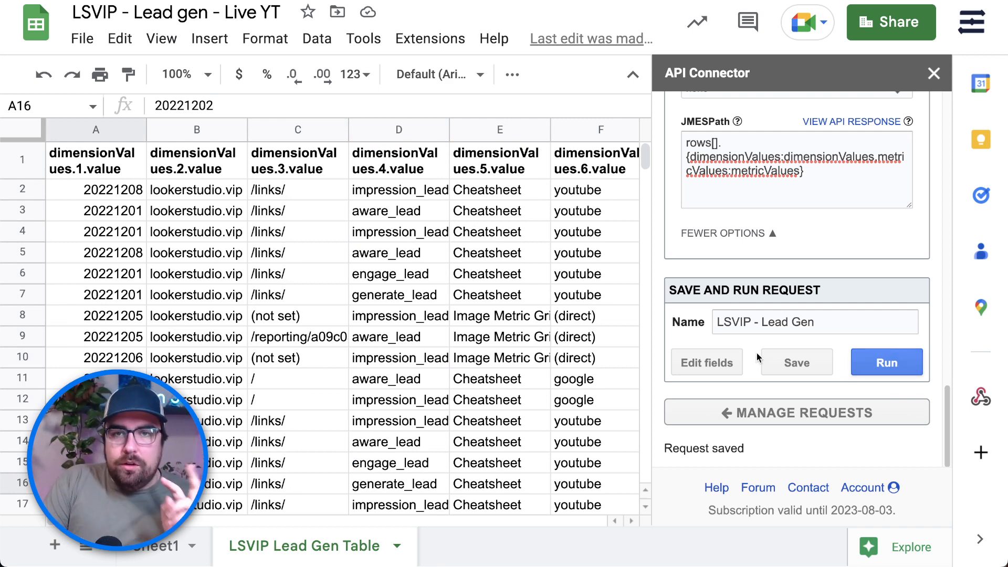
Review the LSVIP - Lead Gen request from its JMESPath and output settings back up to the request body and headers.
scroll(751, 247, up, 1)
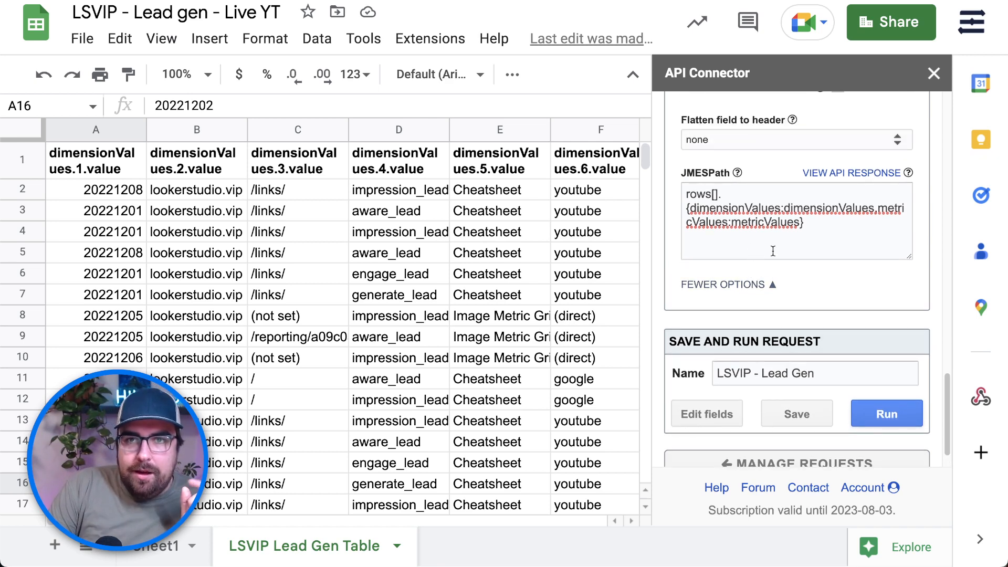
scroll(773, 251, up, 3)
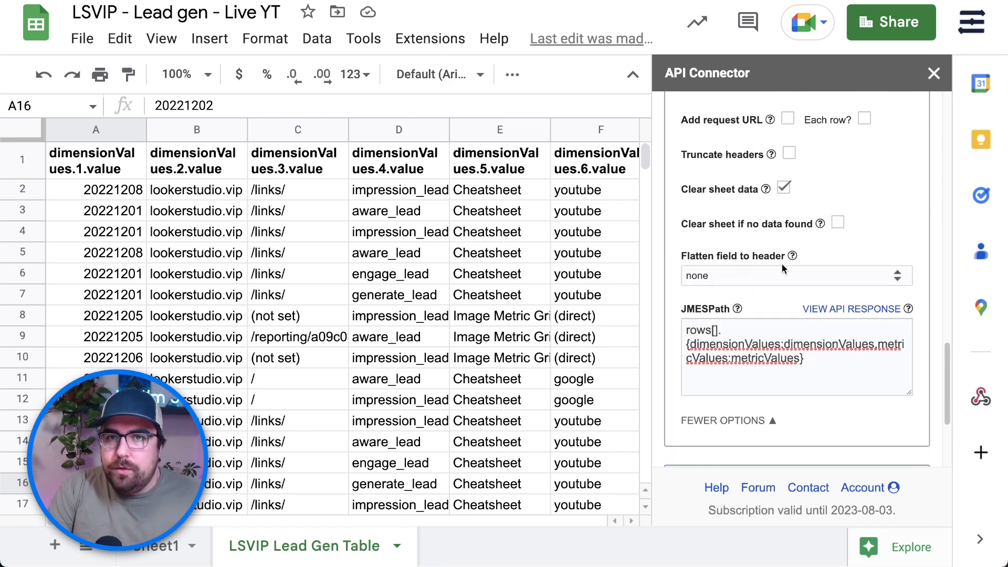
scroll(782, 265, up, 7)
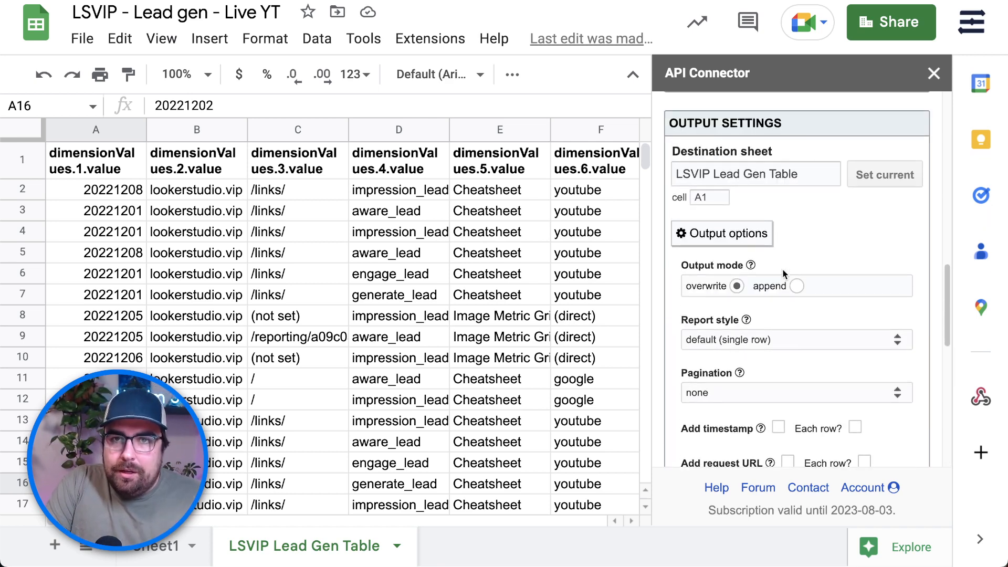
scroll(783, 273, up, 8)
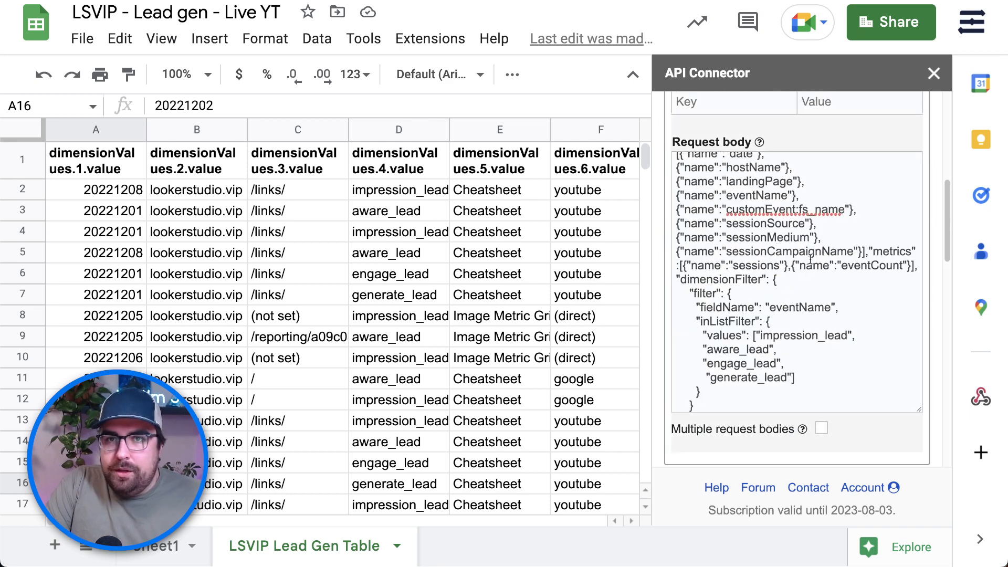
scroll(809, 256, up, 2)
scroll(795, 266, up, 1)
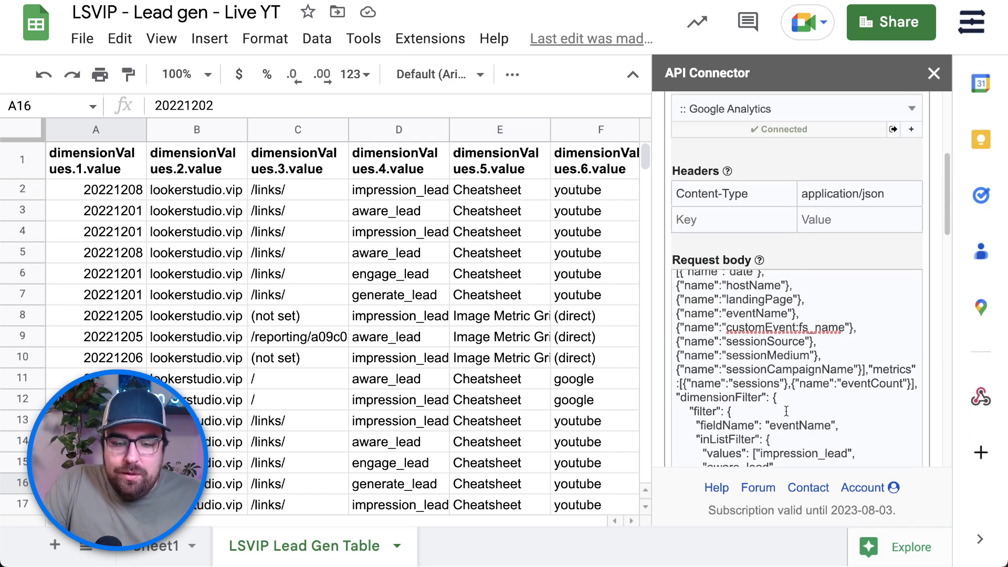
Set the request body's date range to start on 2022-11-22 and end with "yesterday".
click(771, 314)
scroll(786, 342, up, 3)
scroll(785, 342, down, 1)
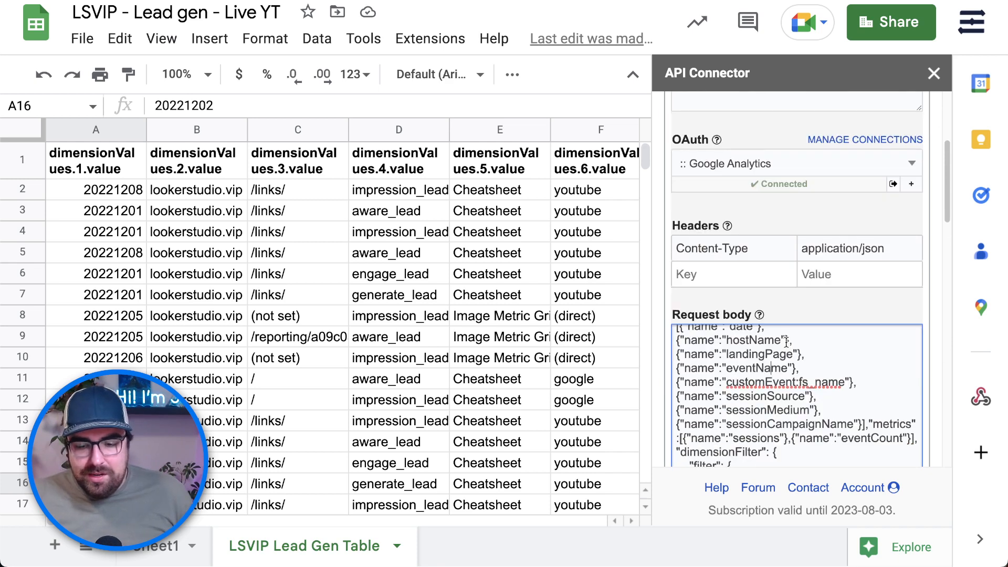
scroll(785, 342, down, 4)
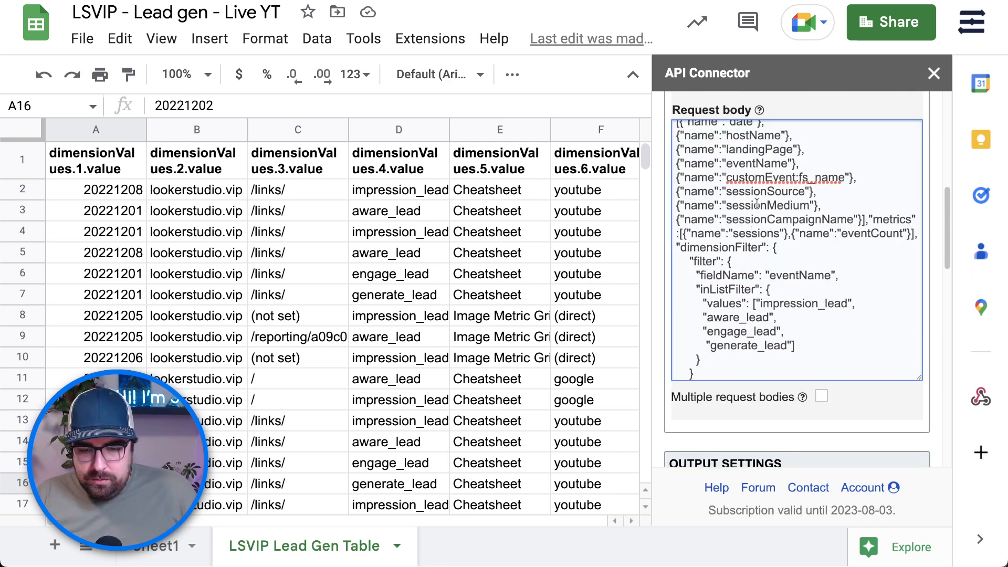
drag(759, 191, 735, 112)
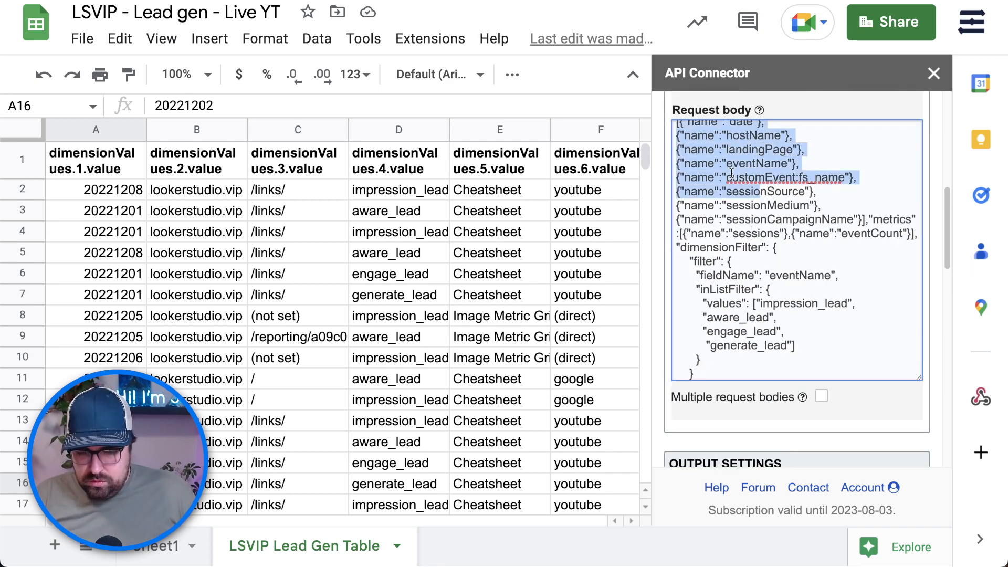
key(Up)
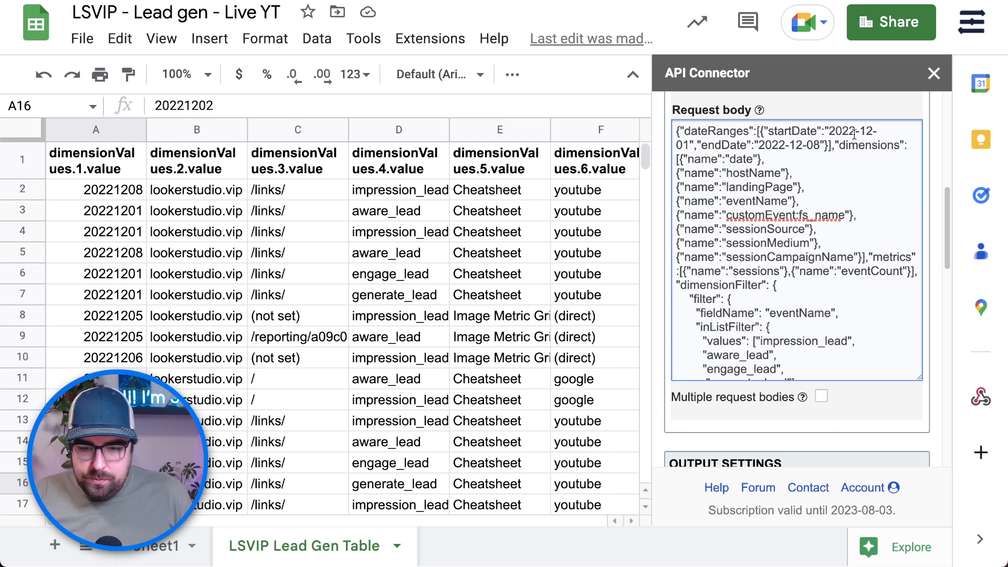
click(871, 131)
key(BackSpace)
text(1)
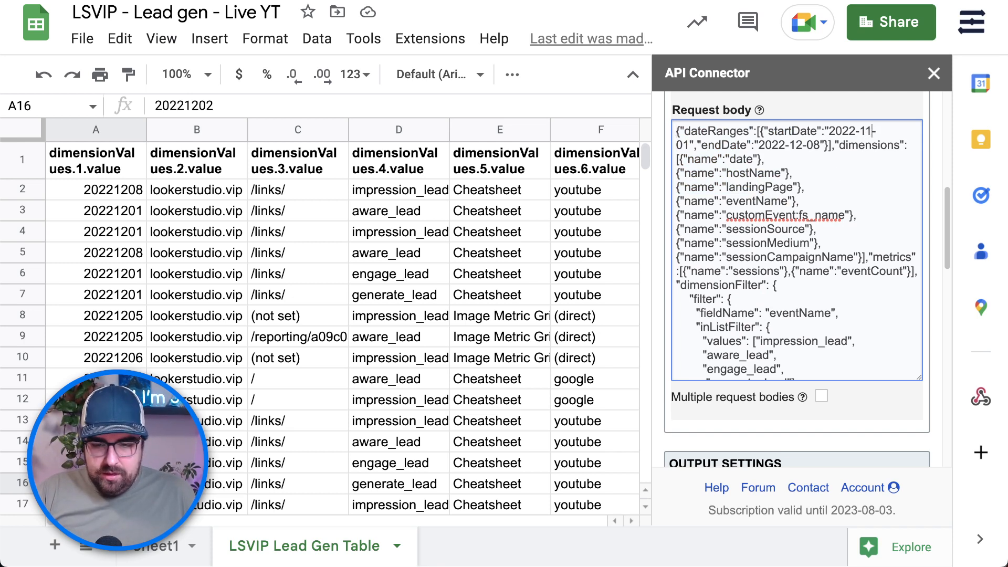
click(688, 145)
key(BackSpace)
key(BackSpace)
text(22)
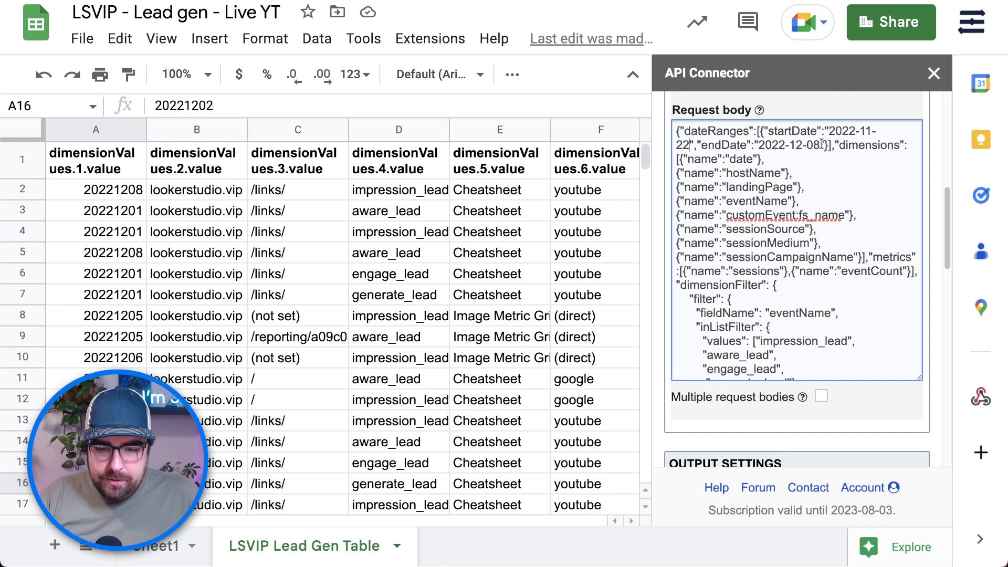
drag(821, 145, 759, 145)
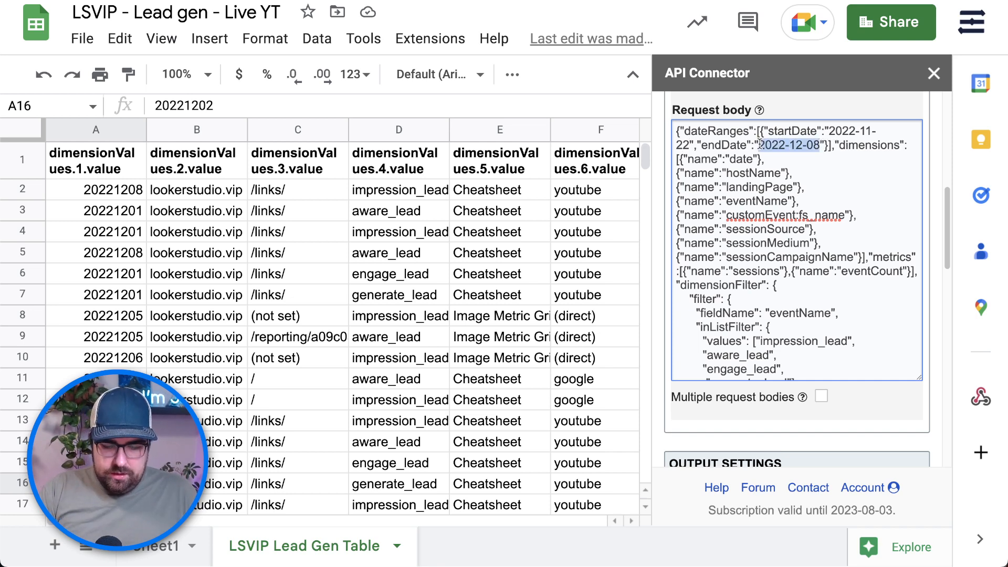
text(yesterday)
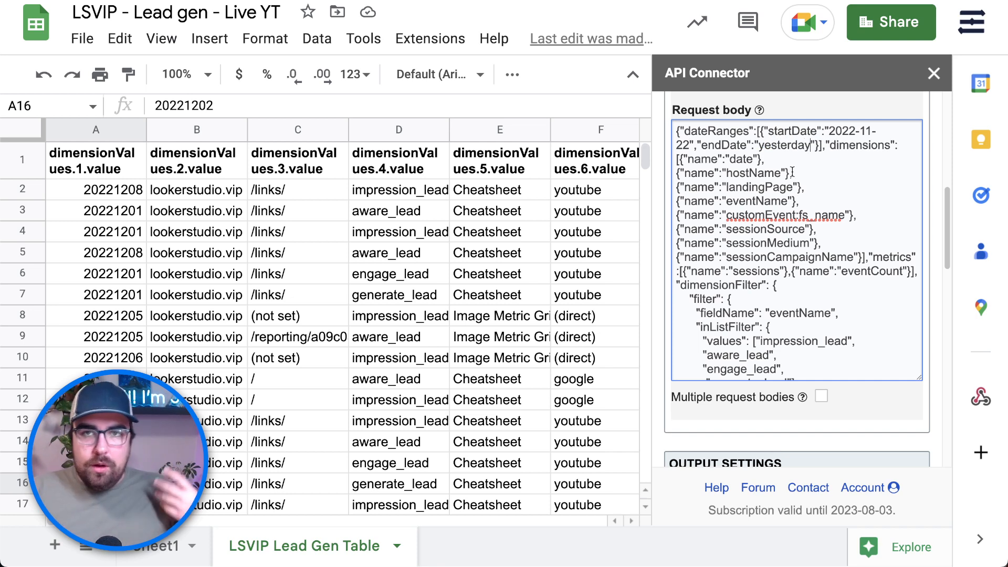
Run the LSVIP - Lead Gen request with the updated date range.
scroll(805, 165, down, 9)
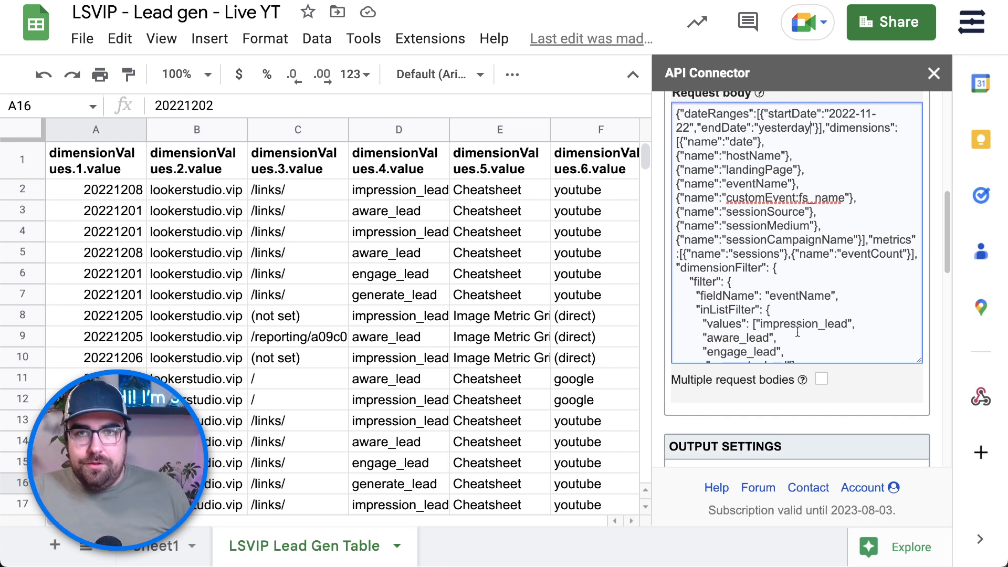
scroll(797, 338, up, 3)
scroll(801, 330, up, 6)
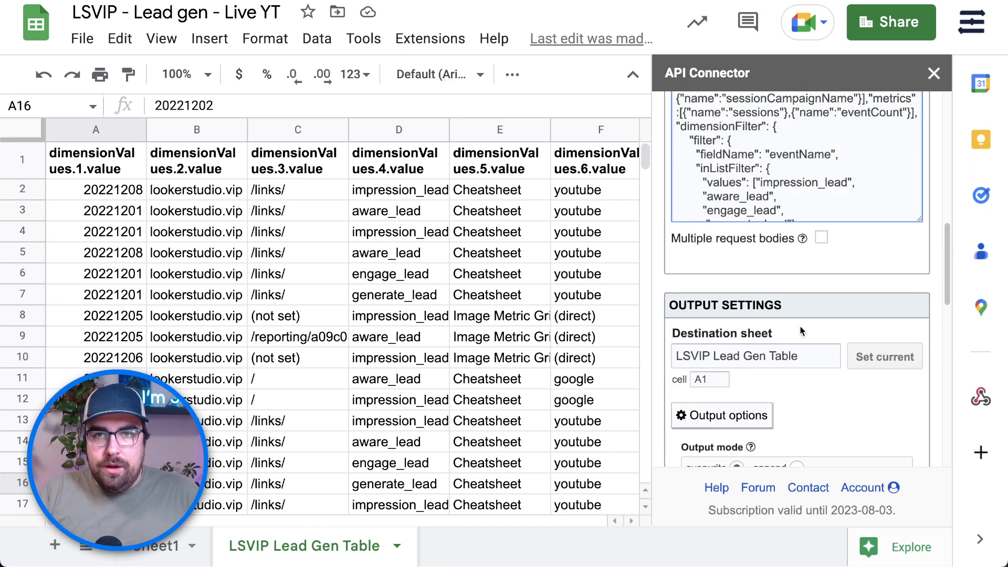
scroll(799, 330, down, 14)
scroll(799, 329, down, 3)
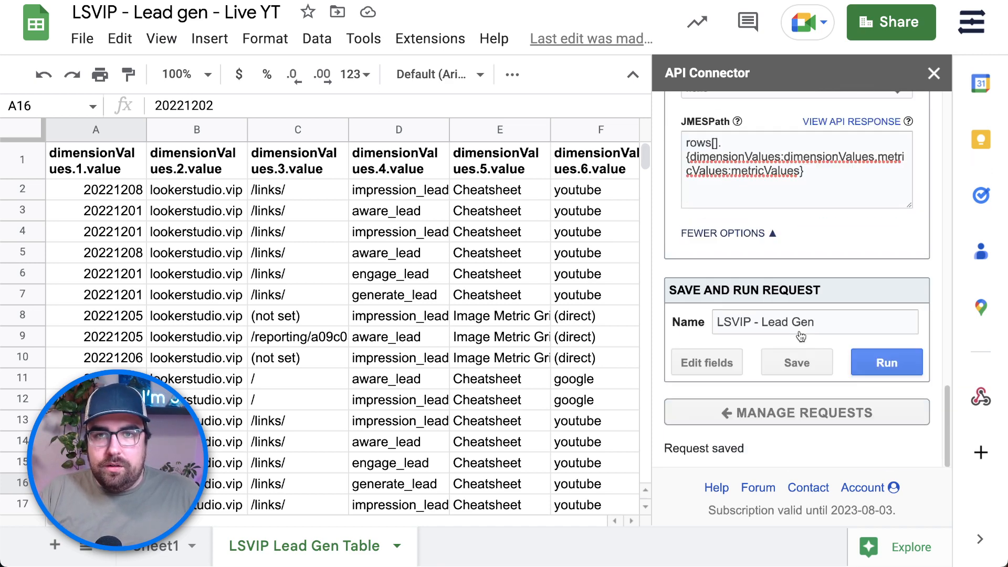
click(868, 354)
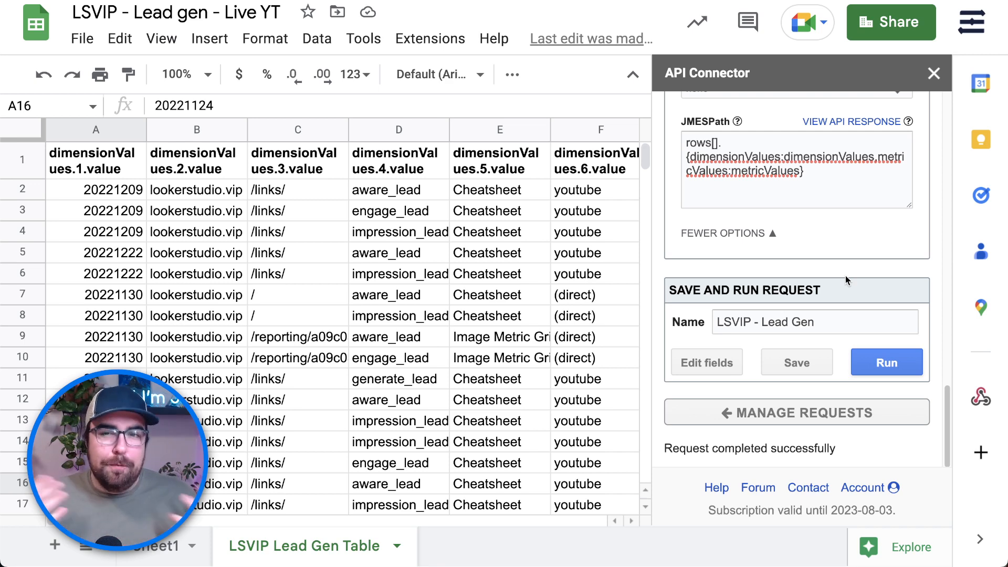
Check the last rows of the imported lead data and return to the header row.
click(467, 359)
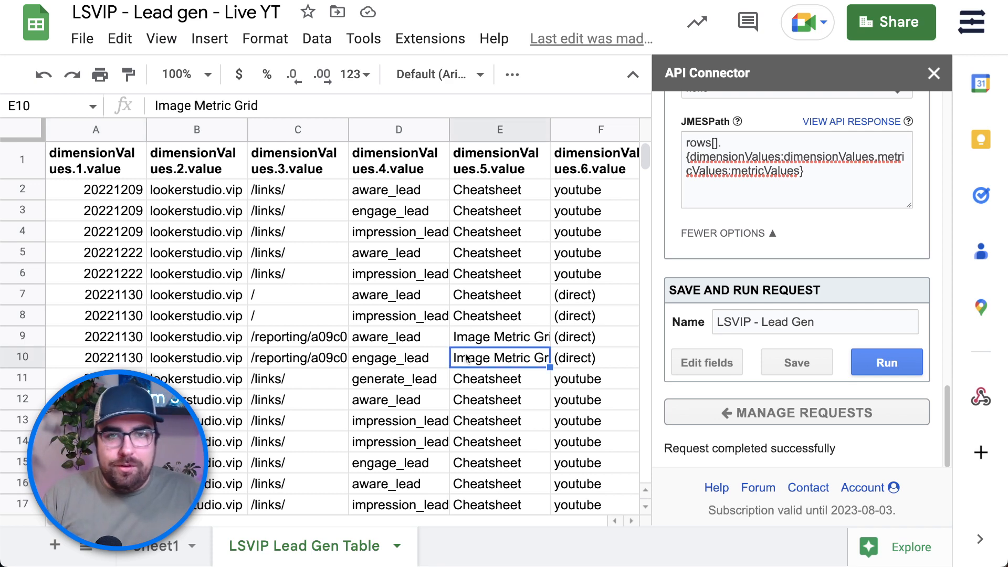
key(ctrl+Down)
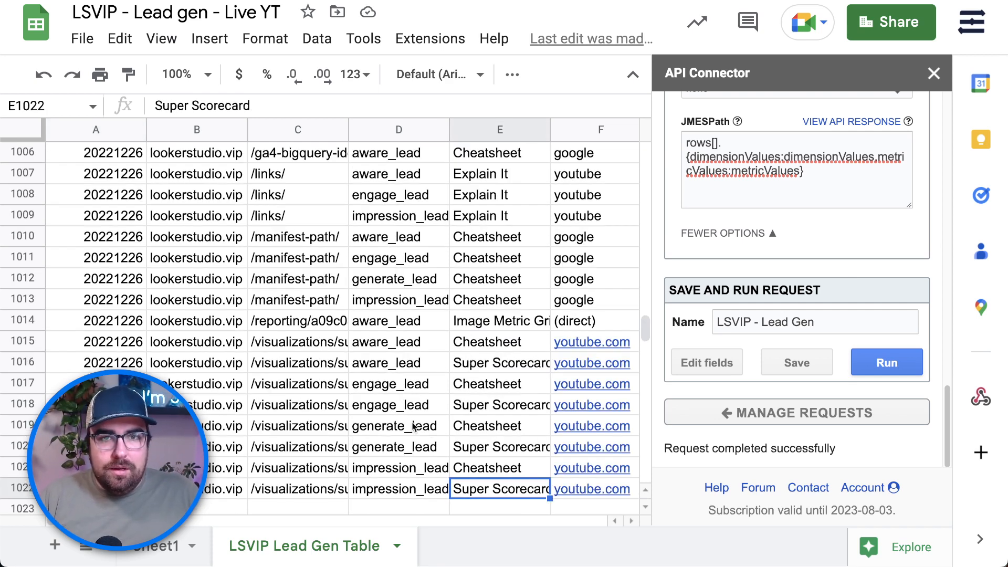
scroll(460, 433, up, 8)
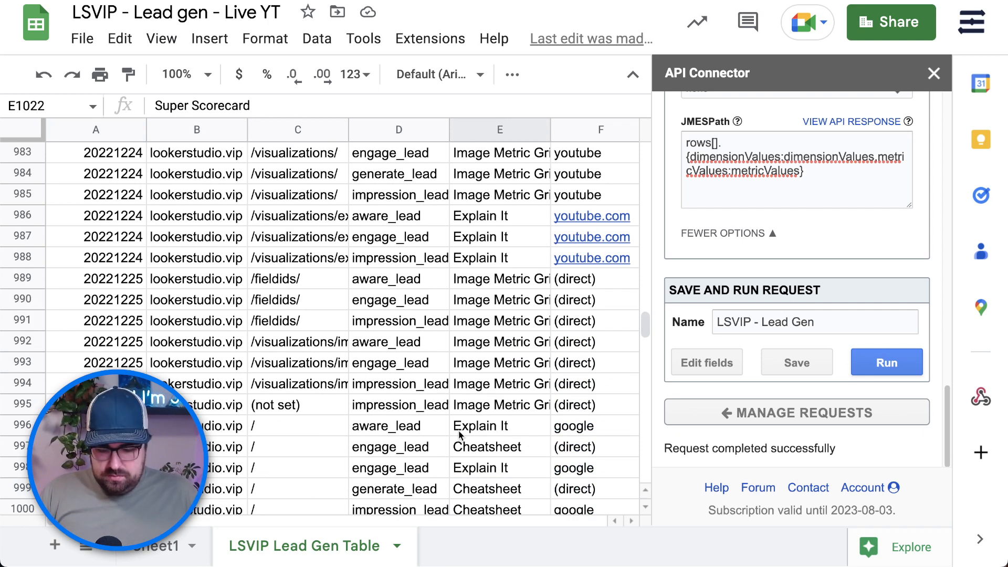
key(ctrl+Up)
key(Left)
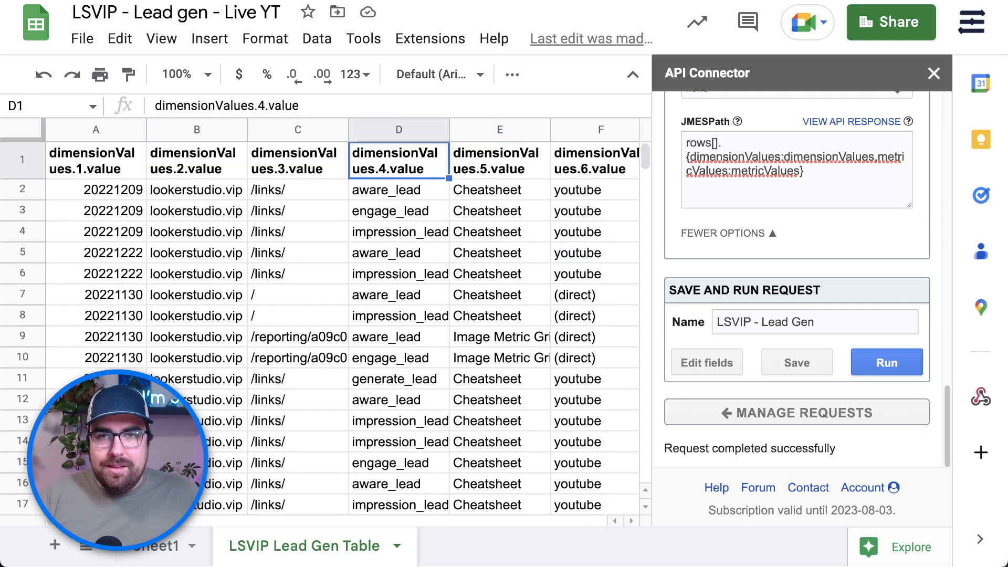
Save the LSVIP - Lead Gen request and open its field preview for editing.
click(797, 363)
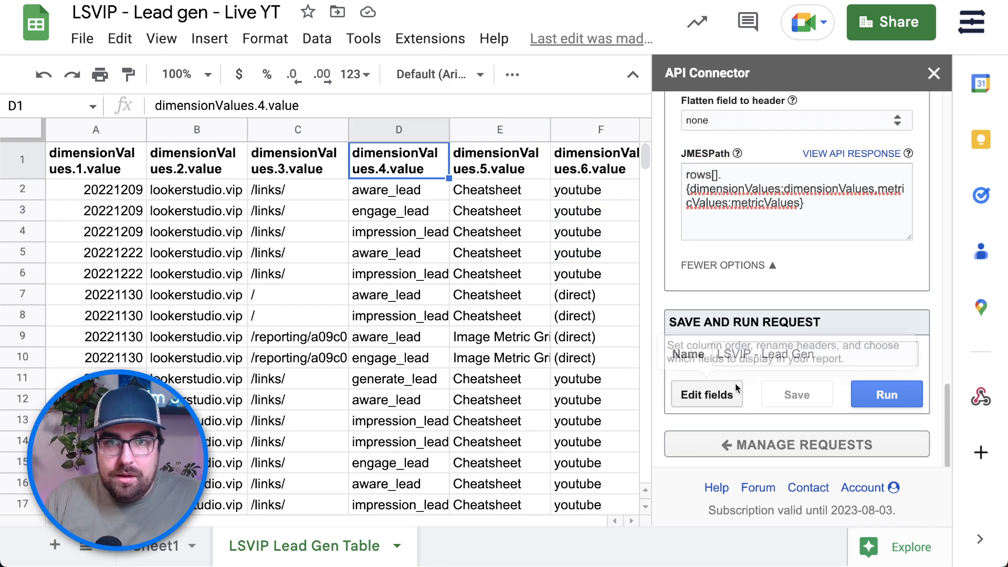
click(713, 395)
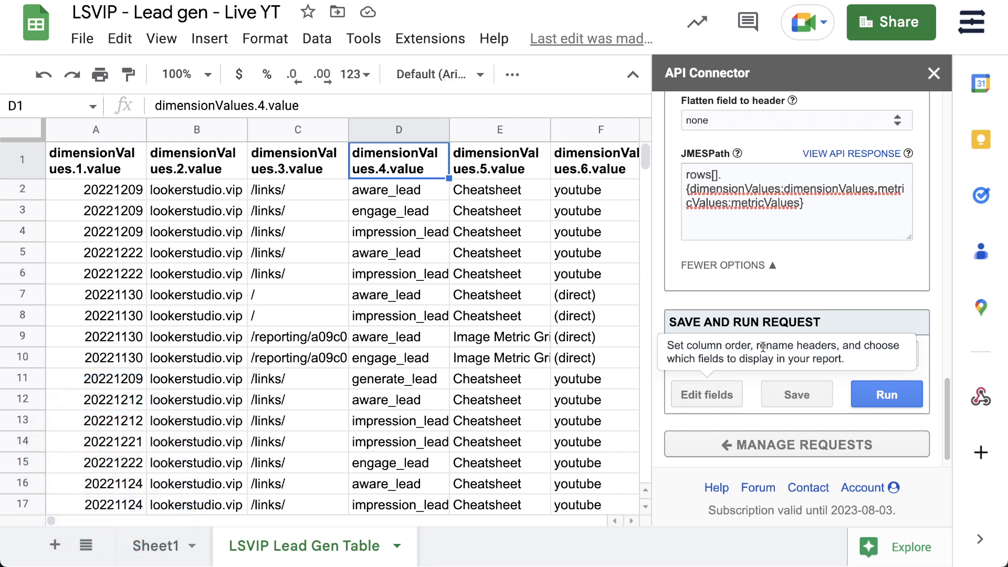
click(718, 395)
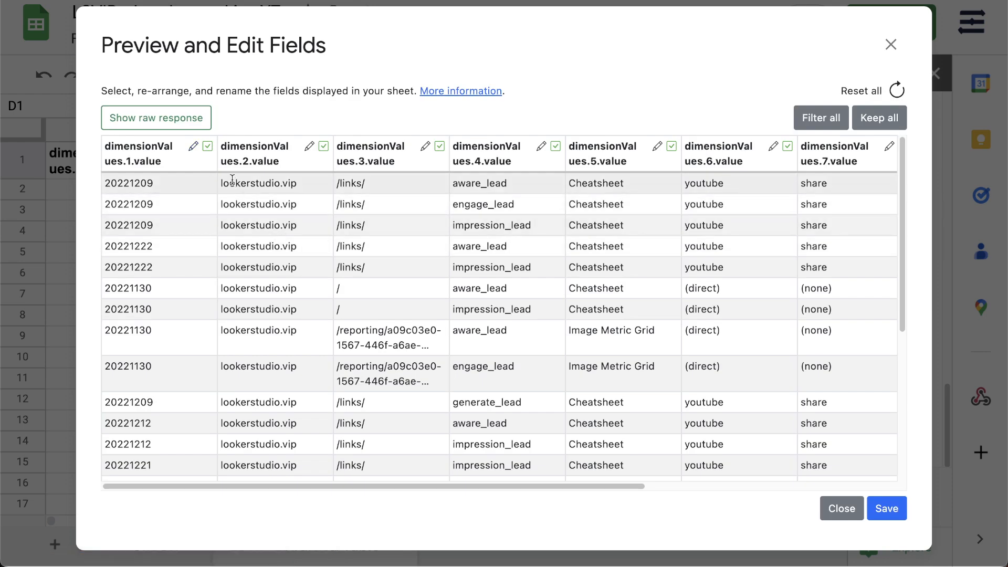
Rename the dimensionValues.1.value column to Date.
click(192, 148)
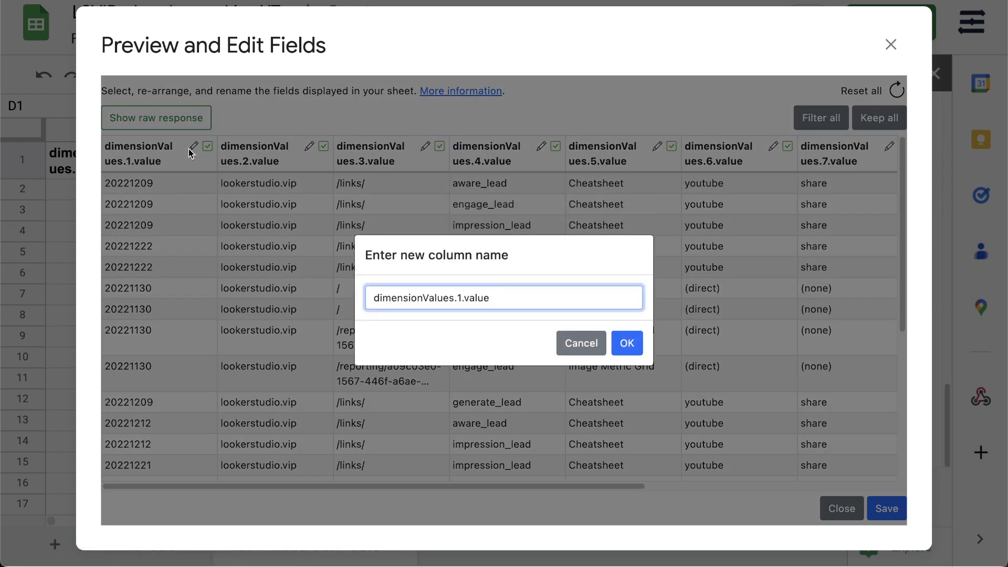
key(ctrl+a)
text(date)
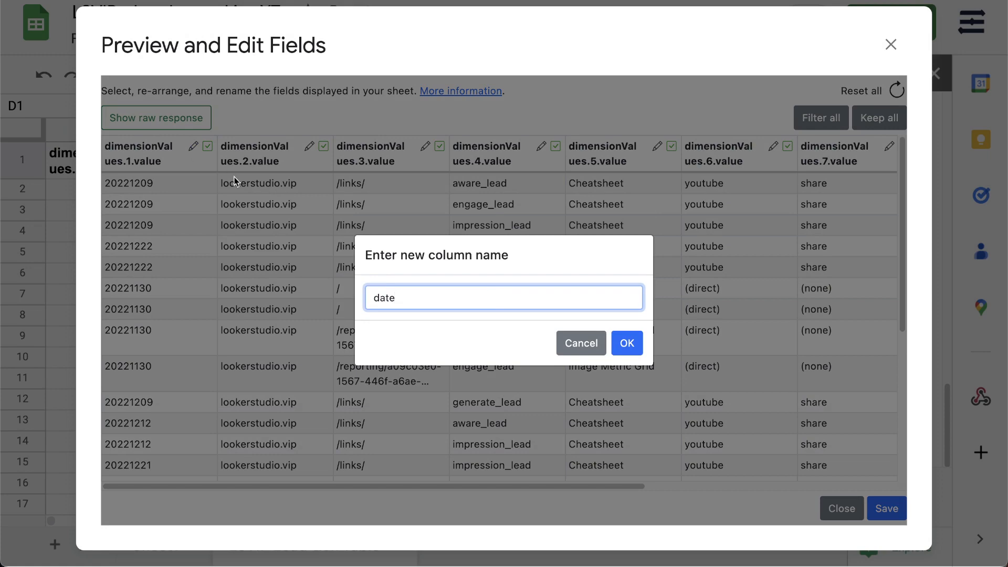
key(ctrl+a)
text(Date)
click(627, 345)
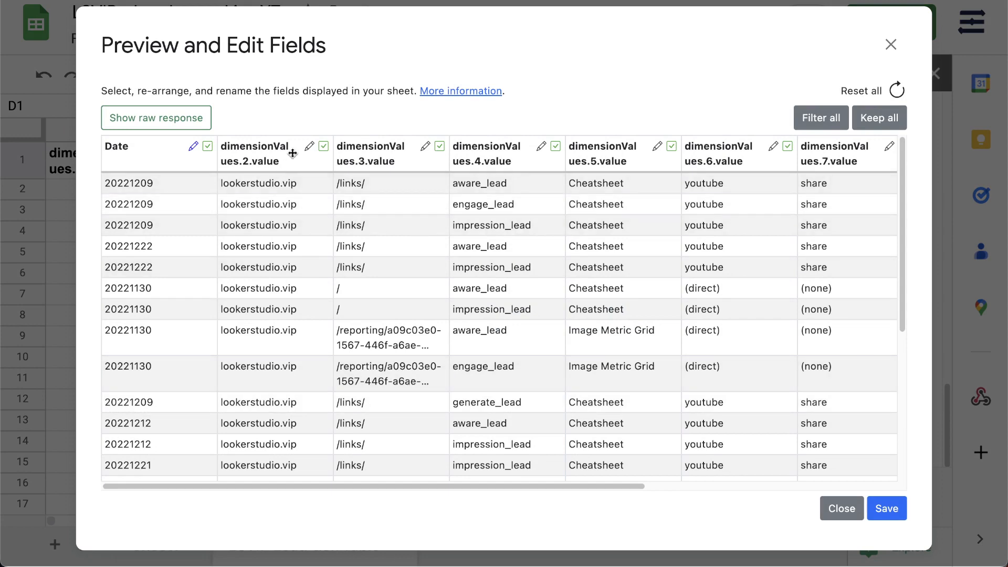
Rename the dimensionValues.2.value column to Hostname.
click(311, 149)
key(ctrl+a)
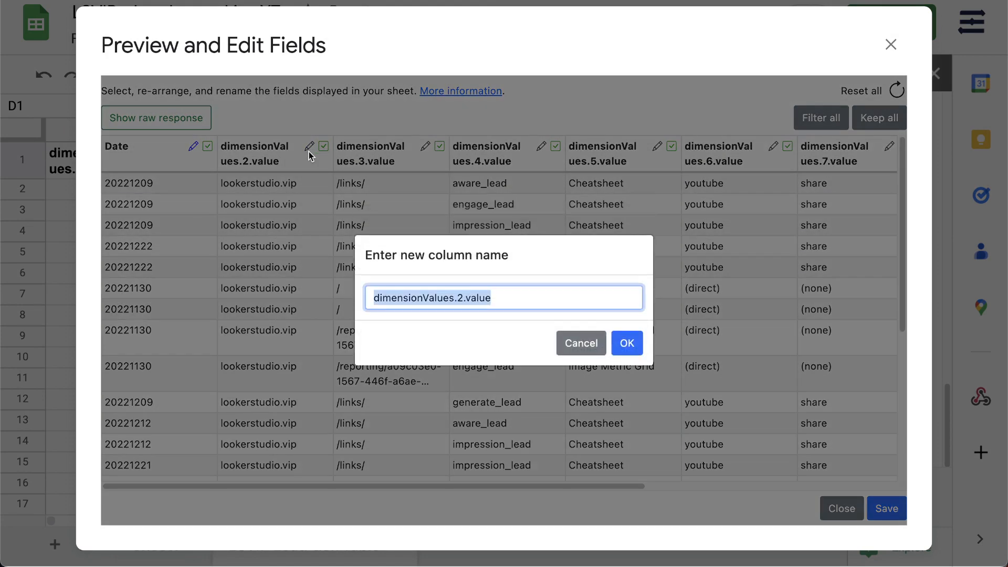
text(Ho)
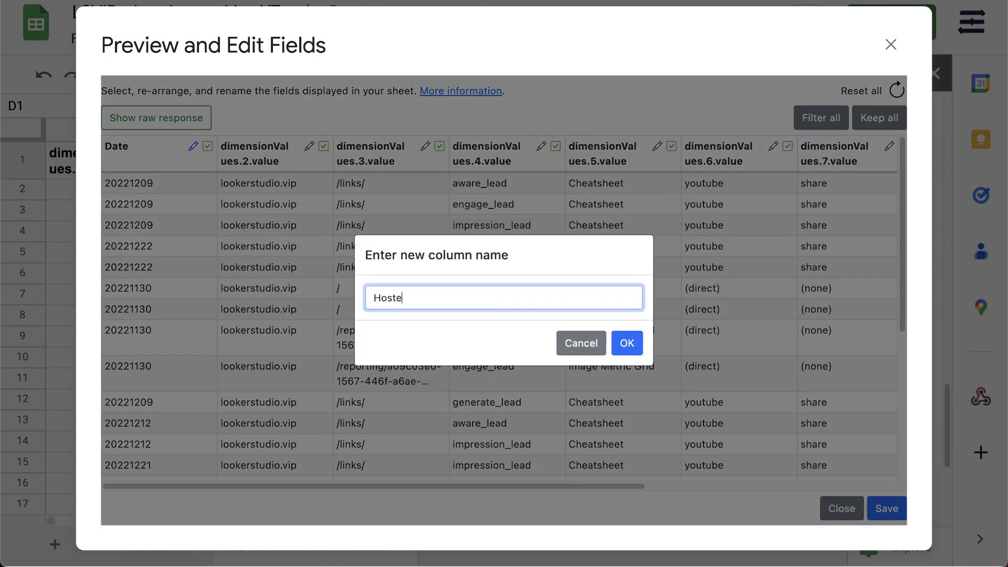
text(stname)
click(625, 340)
Rename the dimensionValues.3.value column to Landing_Path.
click(427, 149)
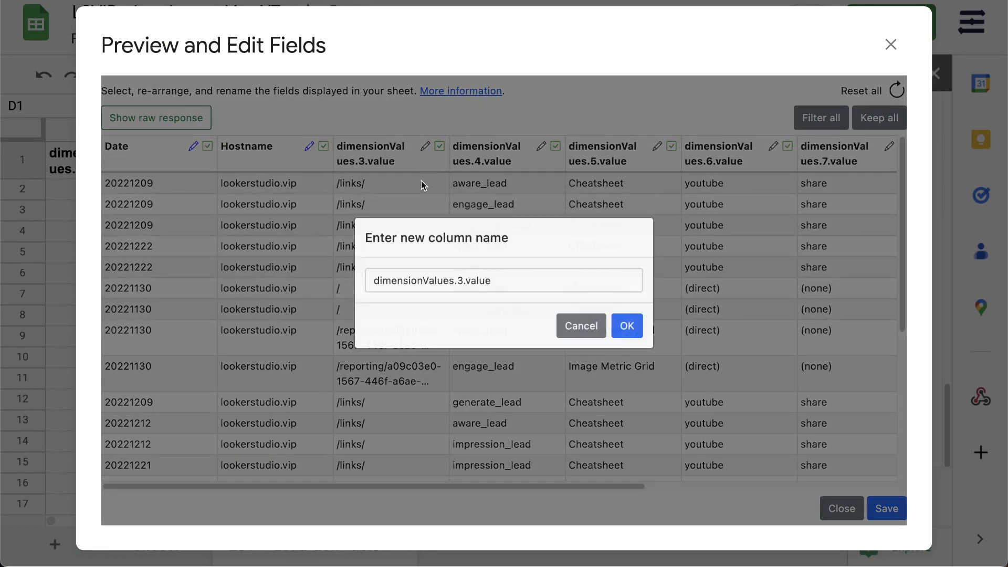
text(anding_Path)
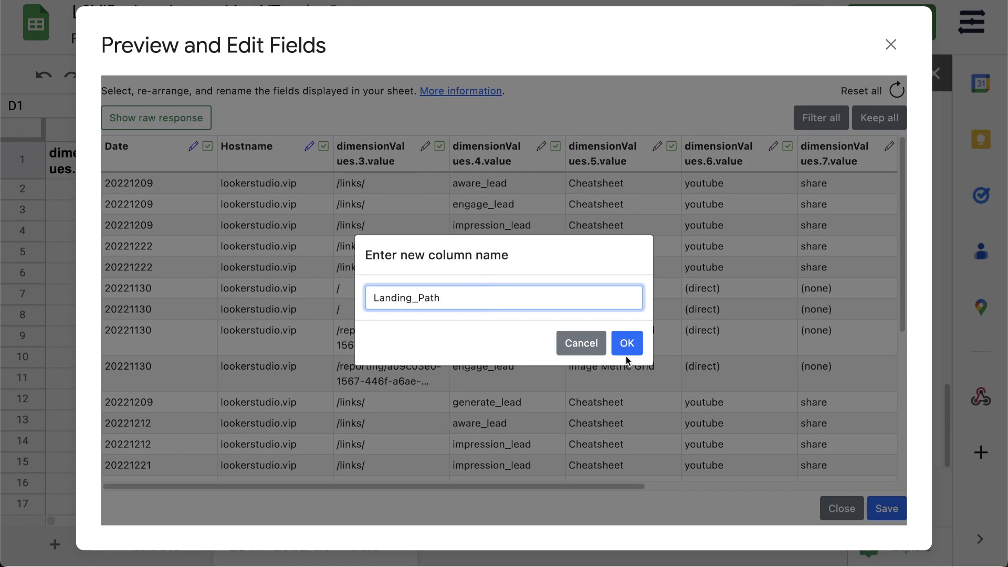
click(626, 344)
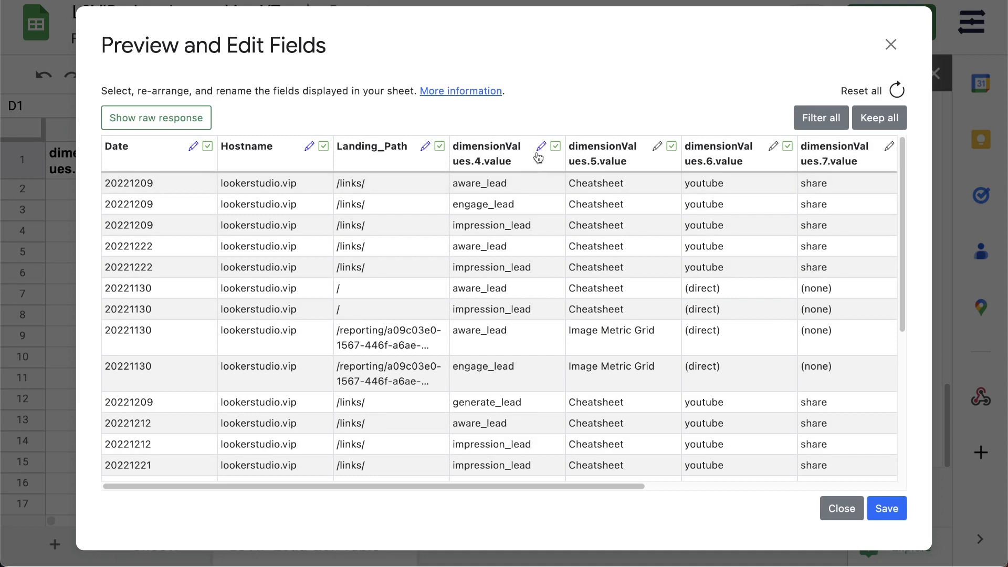
Rename the dimensionValues.4.value column to Event_name.
click(541, 147)
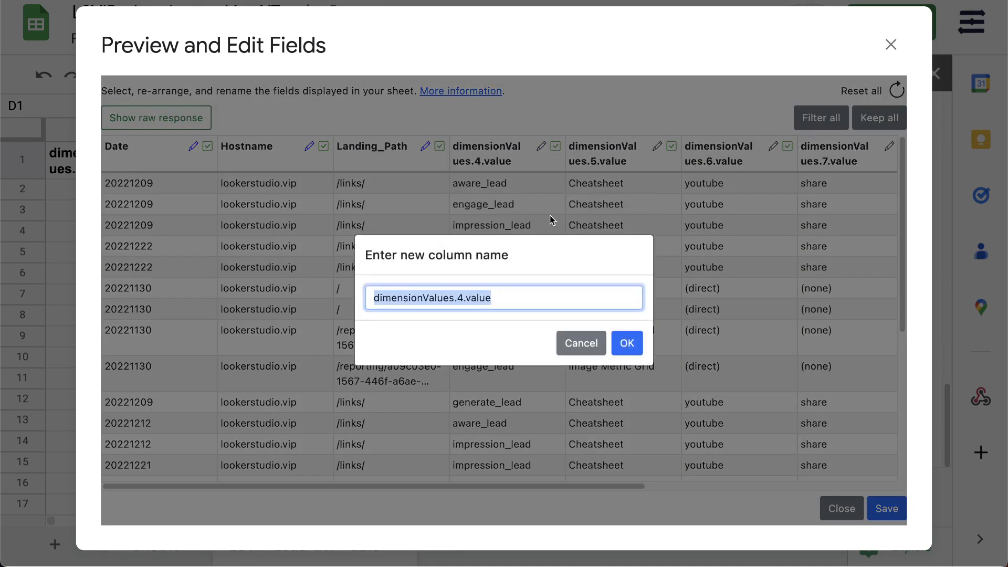
text(Event_n)
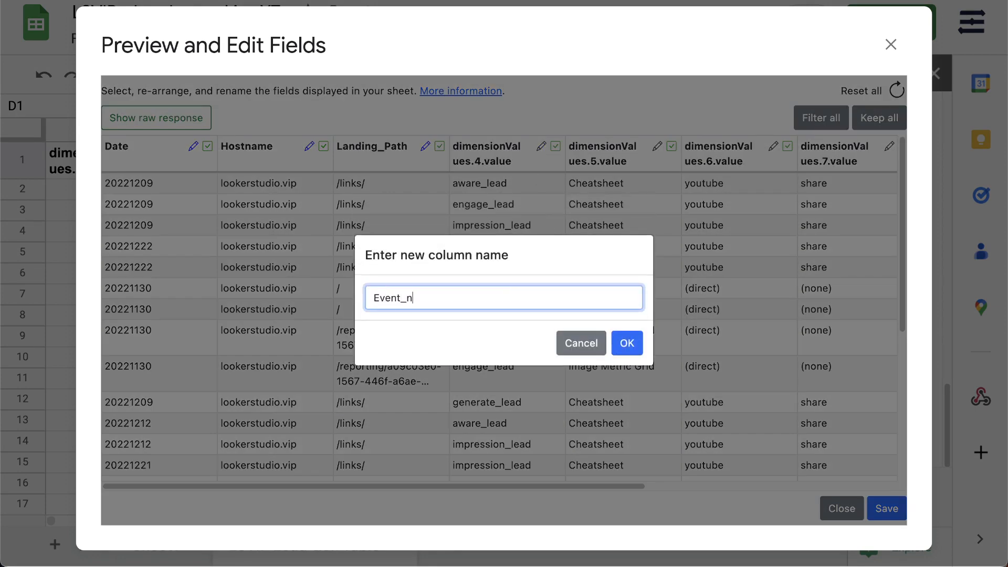
text(ame)
click(627, 343)
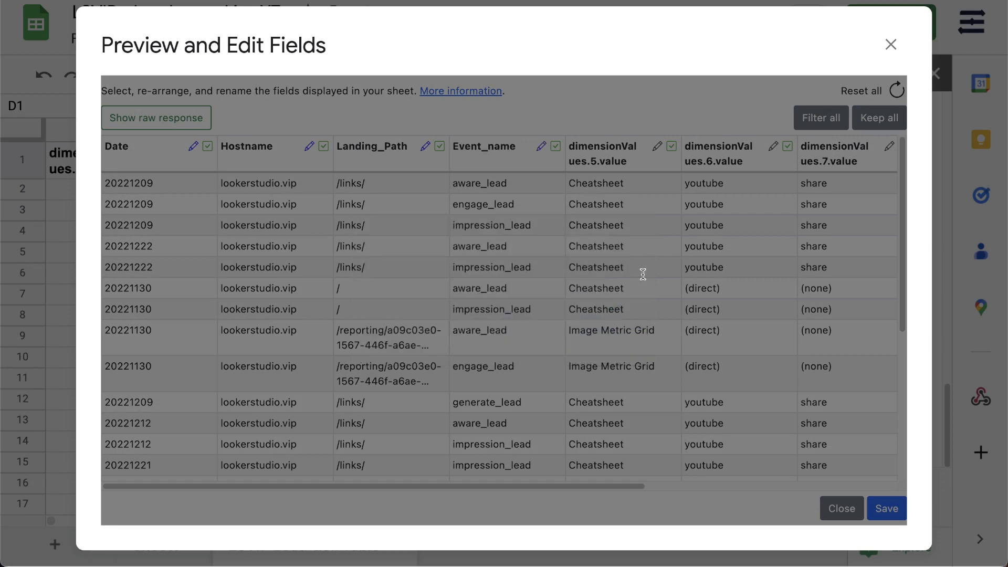
Rename the dimensionValues.5.value column to Foresight_Name.
click(657, 146)
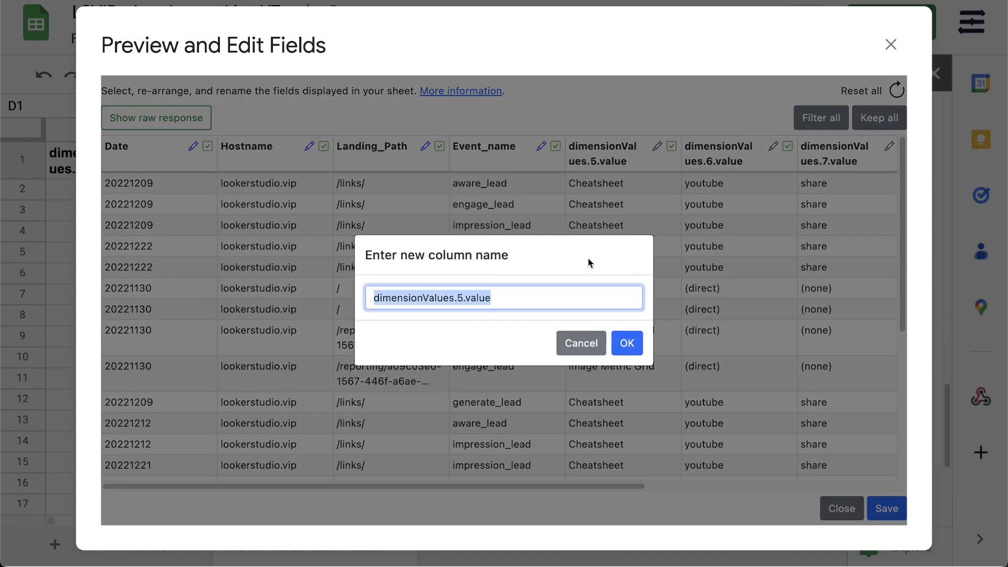
text(Foresight_Name)
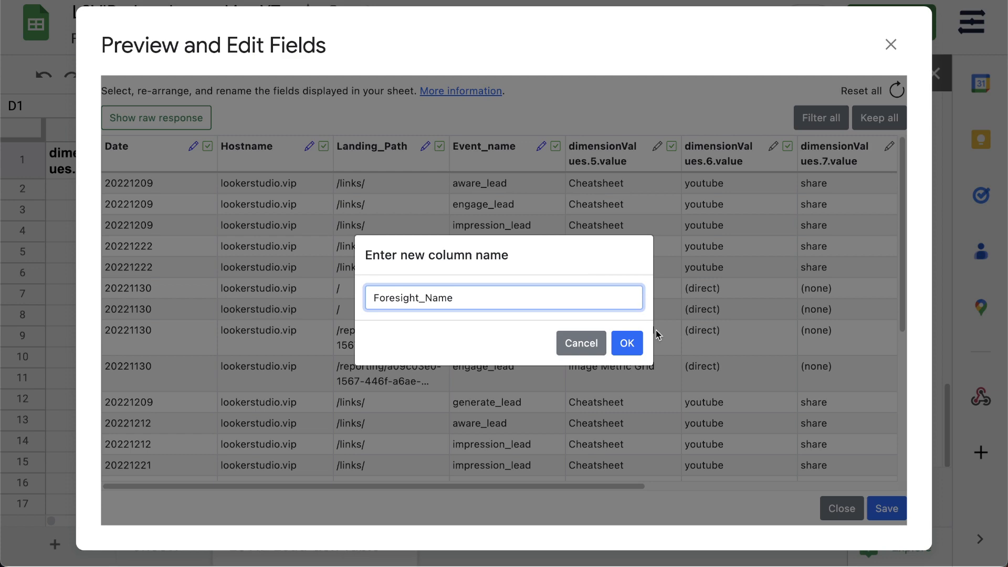
click(627, 343)
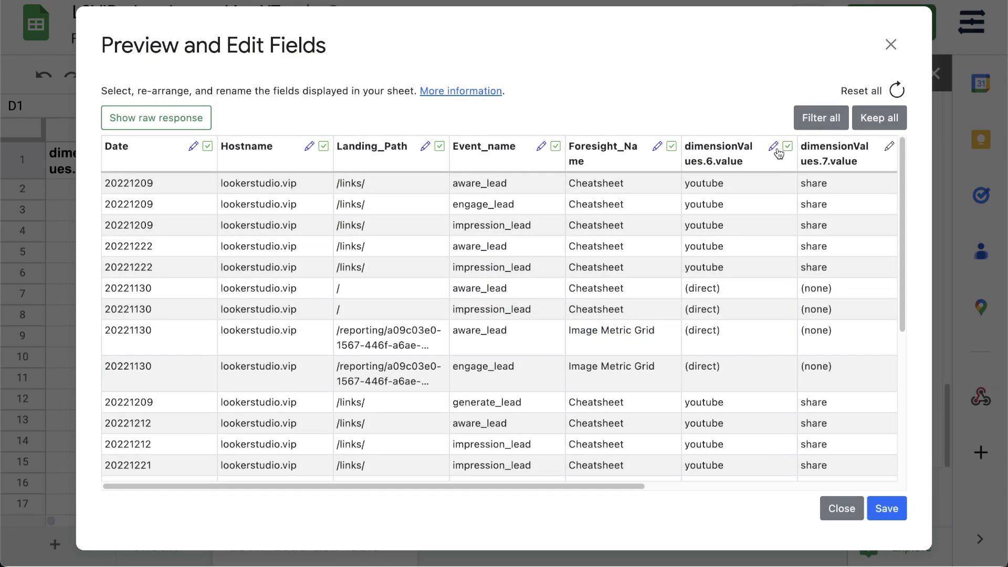
Rename the dimensionValues.6.value column to Session_Source.
click(774, 149)
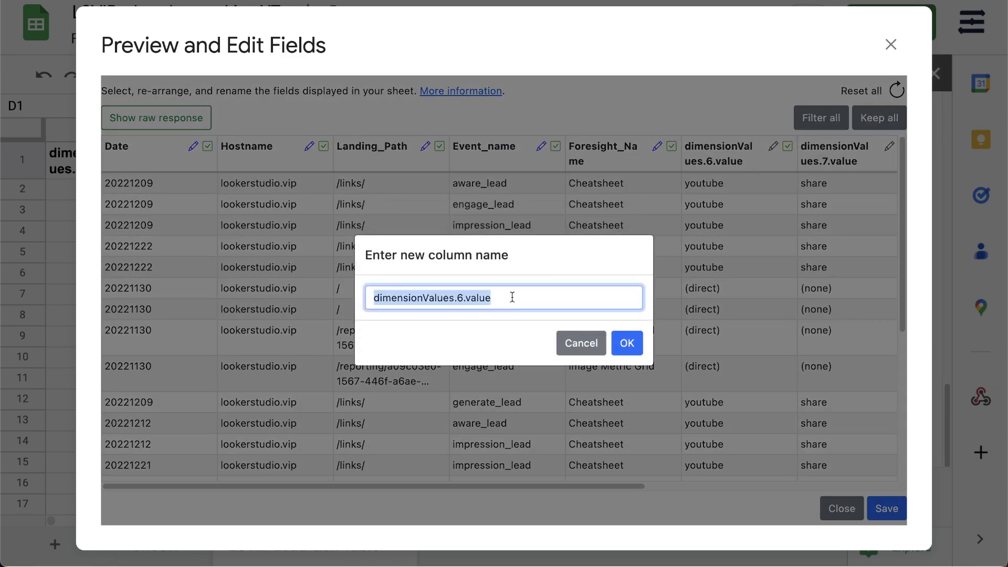
text(Session_source)
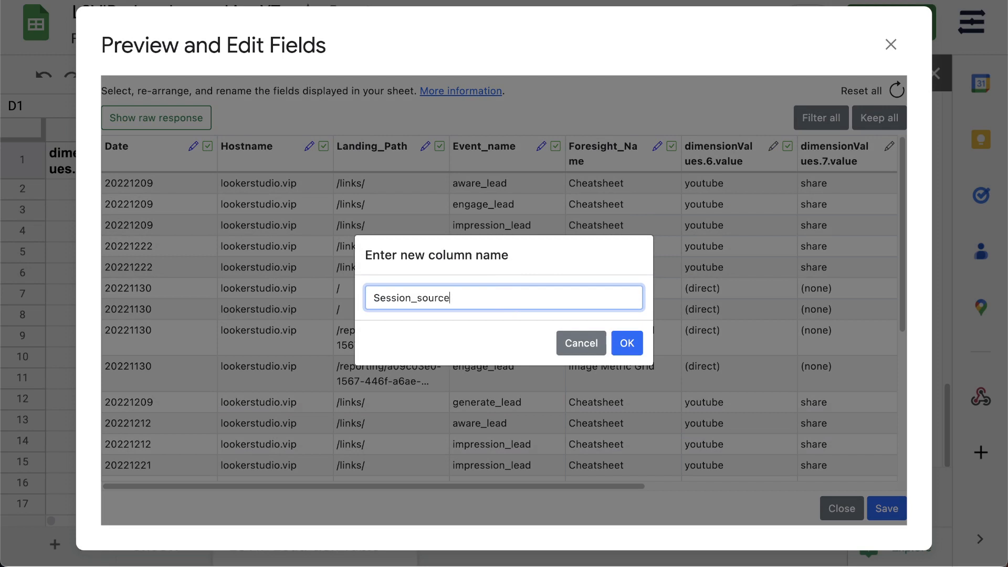
key(Return)
click(627, 343)
Rename the dimensionValues.7.value column to Session_Medium.
scroll(732, 289, right, 2)
scroll(733, 292, right, 2)
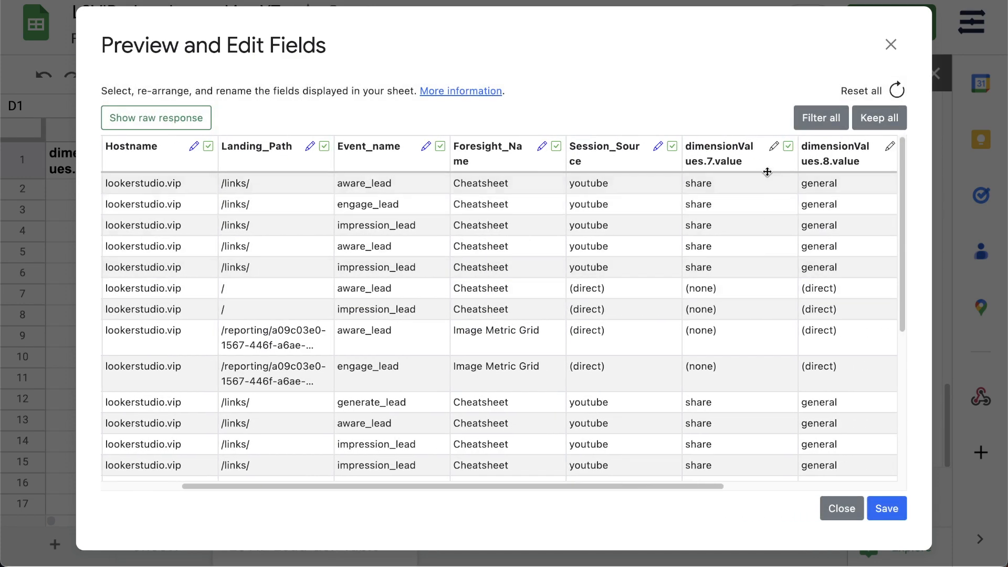
click(773, 146)
key(super+a)
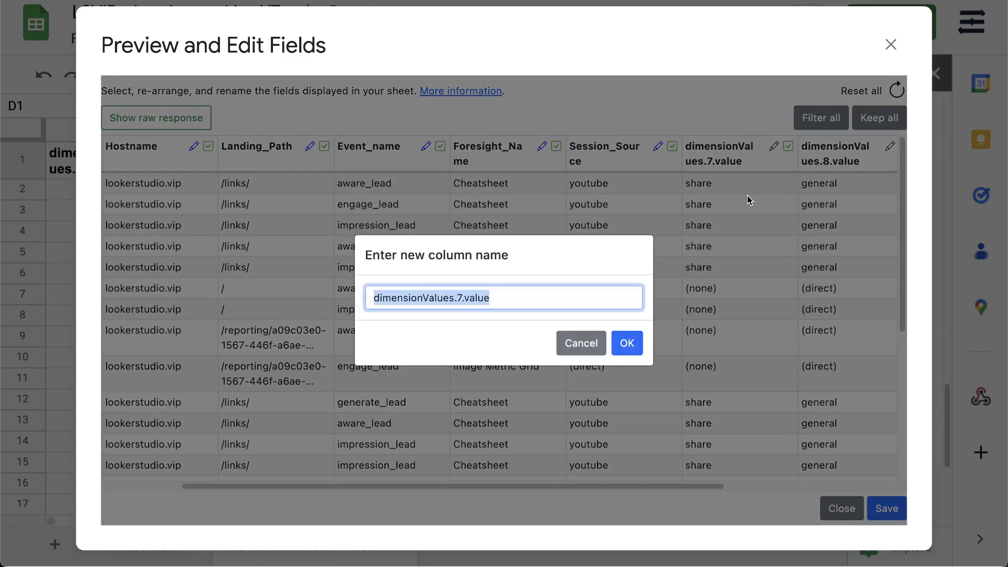
text(session)
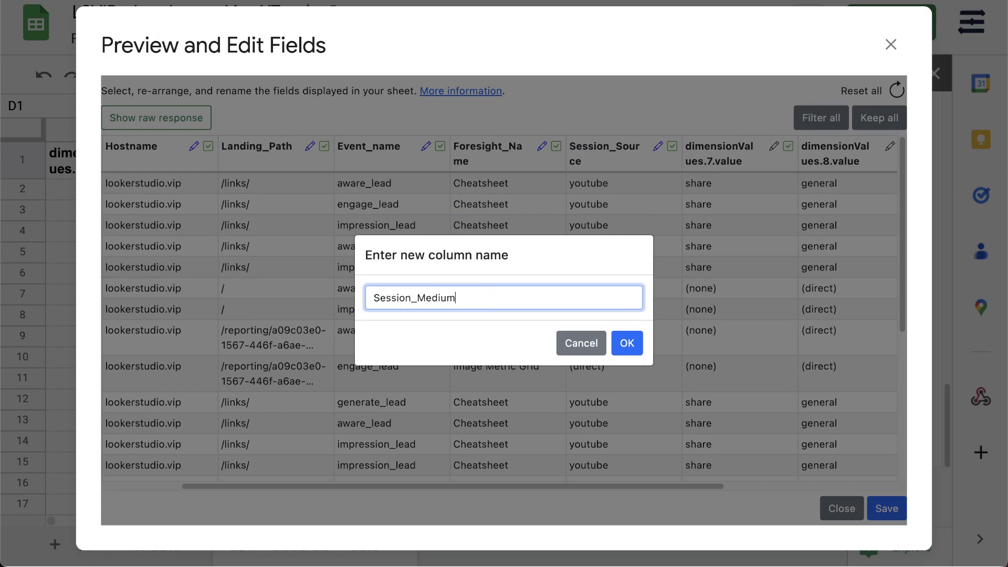
key(Return)
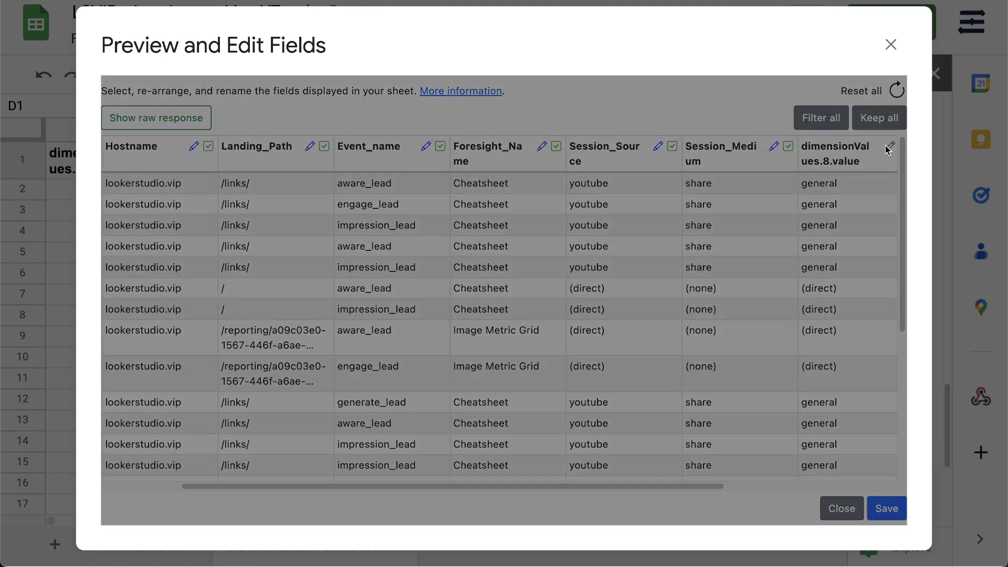
Rename the dimensionValues.8.value column to Session_Campaign.
click(888, 148)
key(super+a)
text(Session)
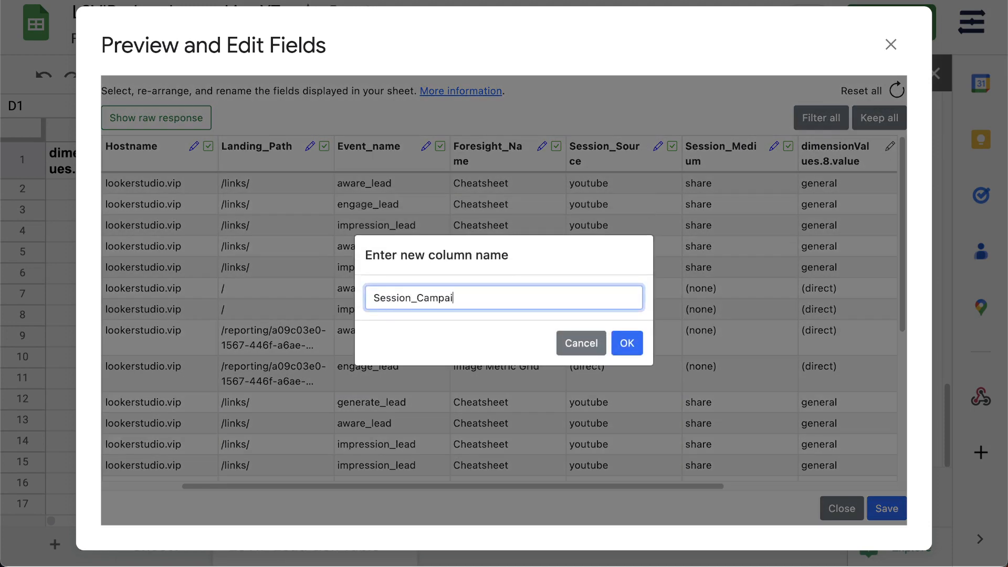
click(627, 343)
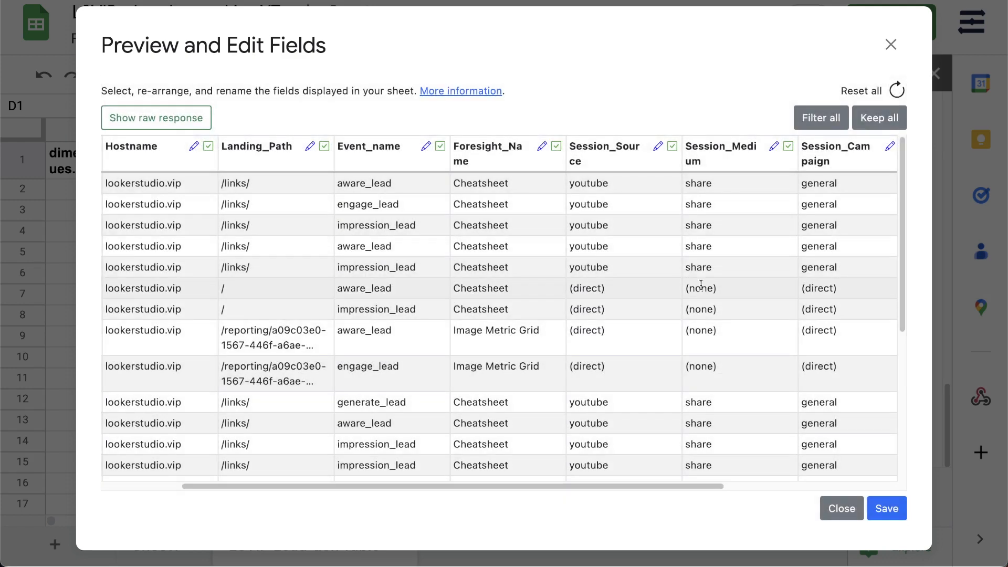
Rename the metricValues.1.value column to Sessions.
scroll(693, 288, right, 3)
scroll(691, 289, right, 3)
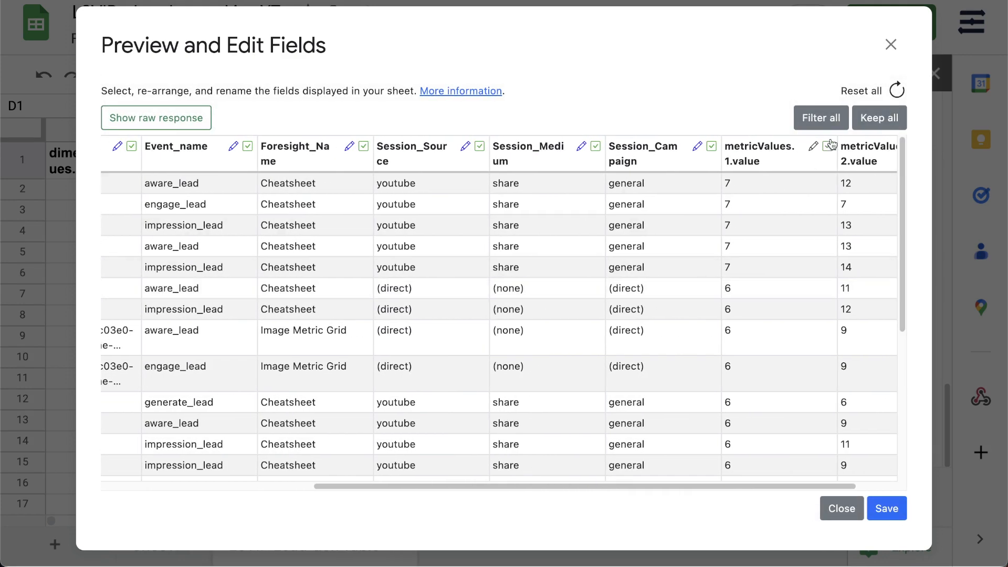
click(813, 147)
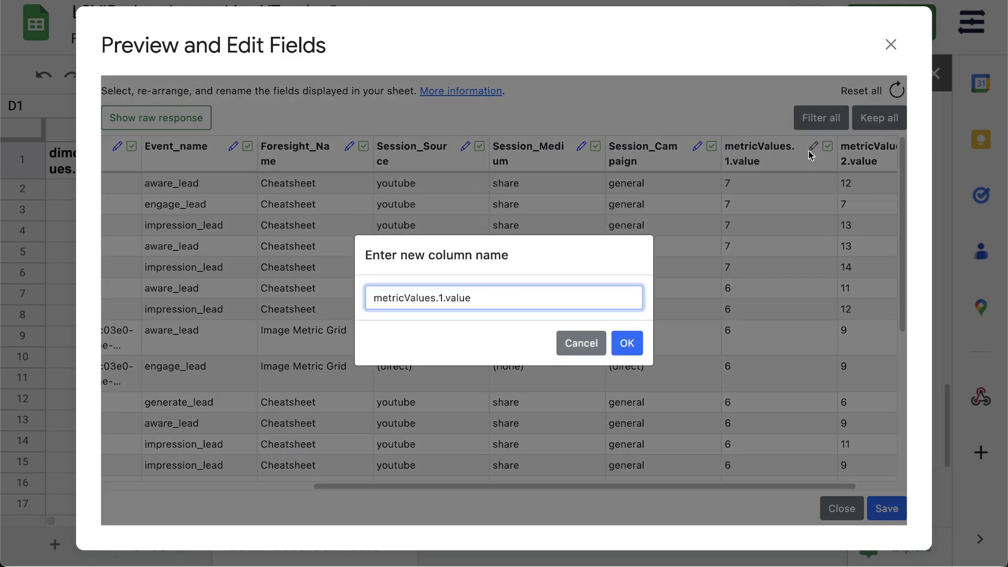
key(super+a)
text(Sessions)
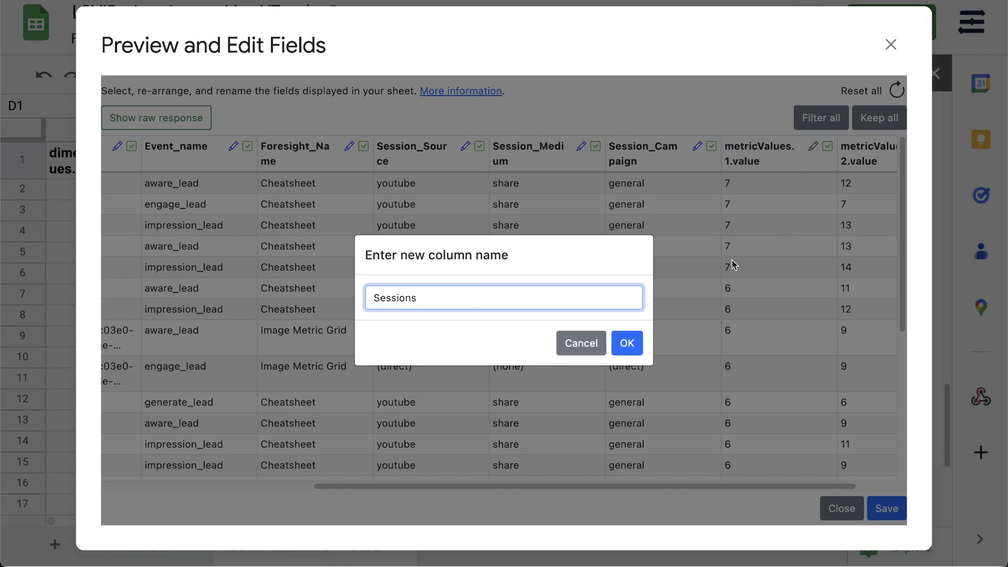
click(627, 342)
Rename the metricValues.2.value column to EventCount.
scroll(840, 207, right, 3)
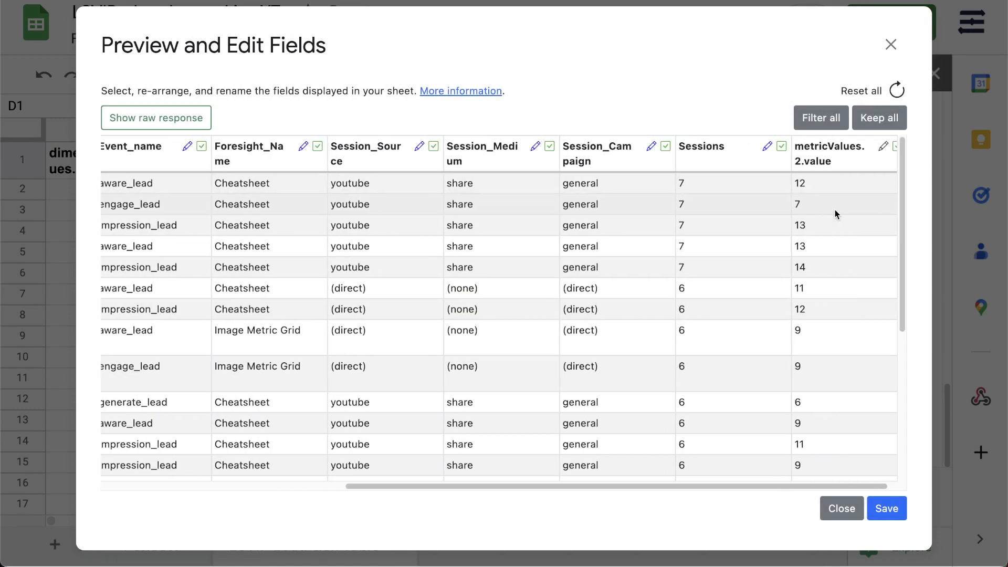
click(871, 148)
key(super+a)
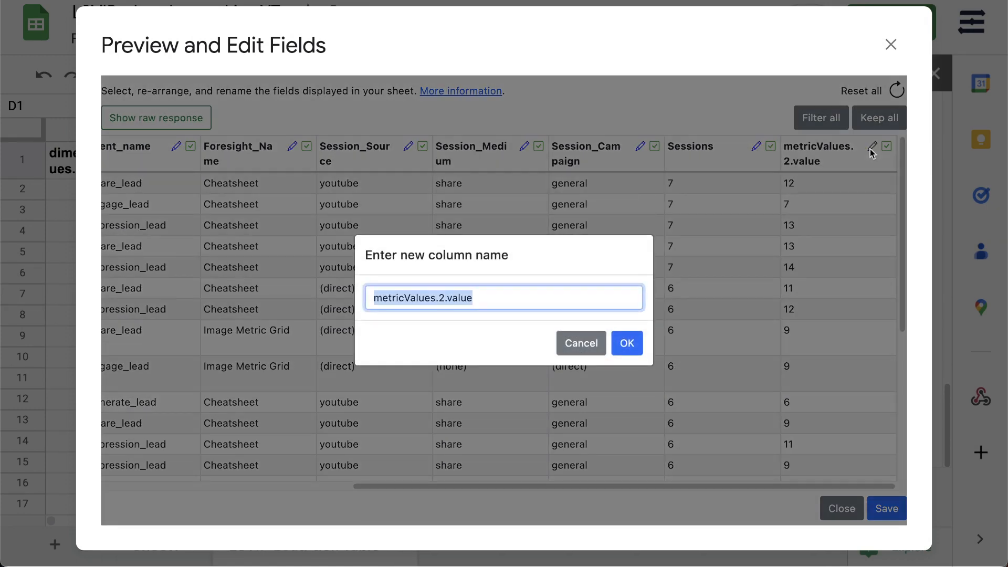
text(EventCount)
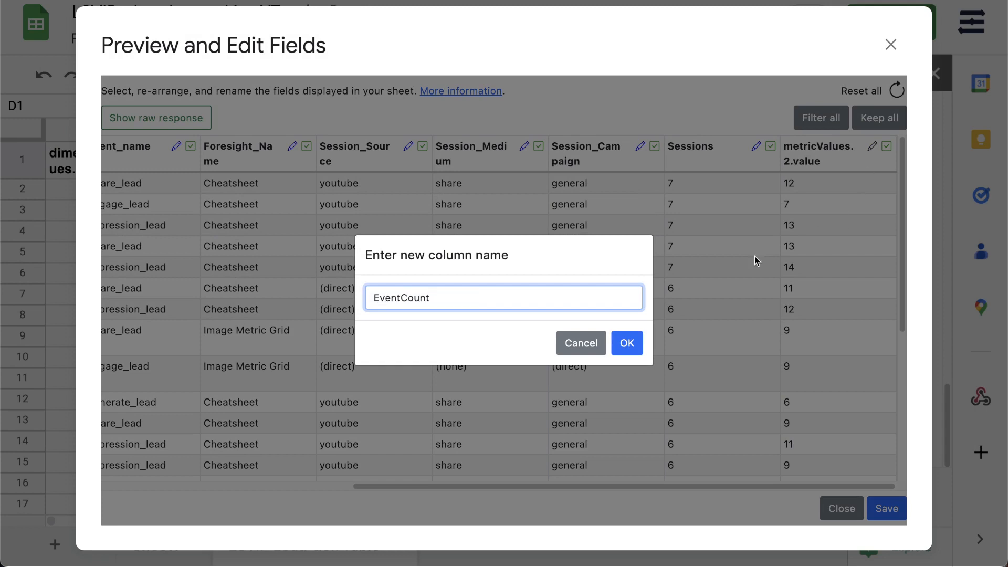
click(627, 343)
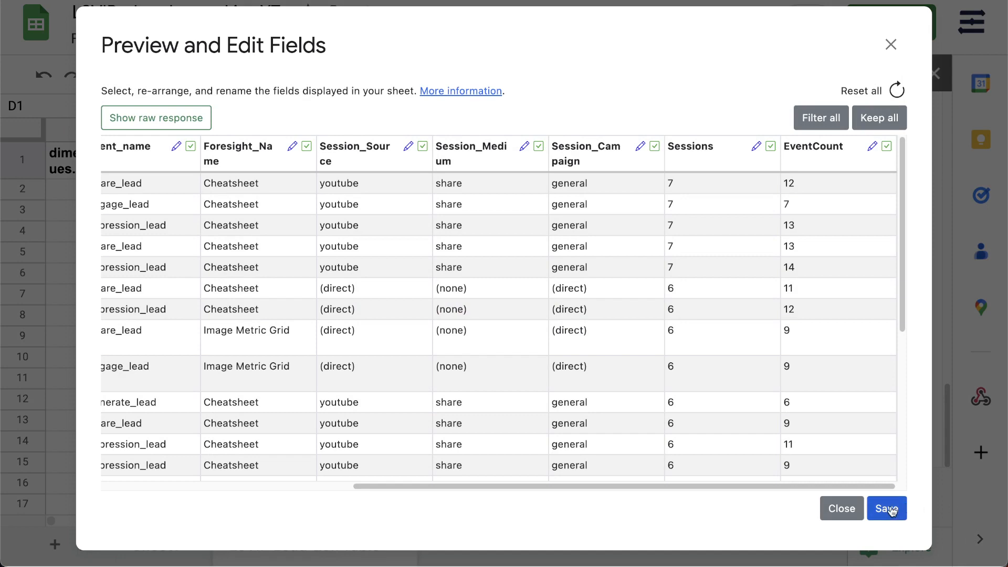
Save the renamed fields and close the field editor.
click(891, 511)
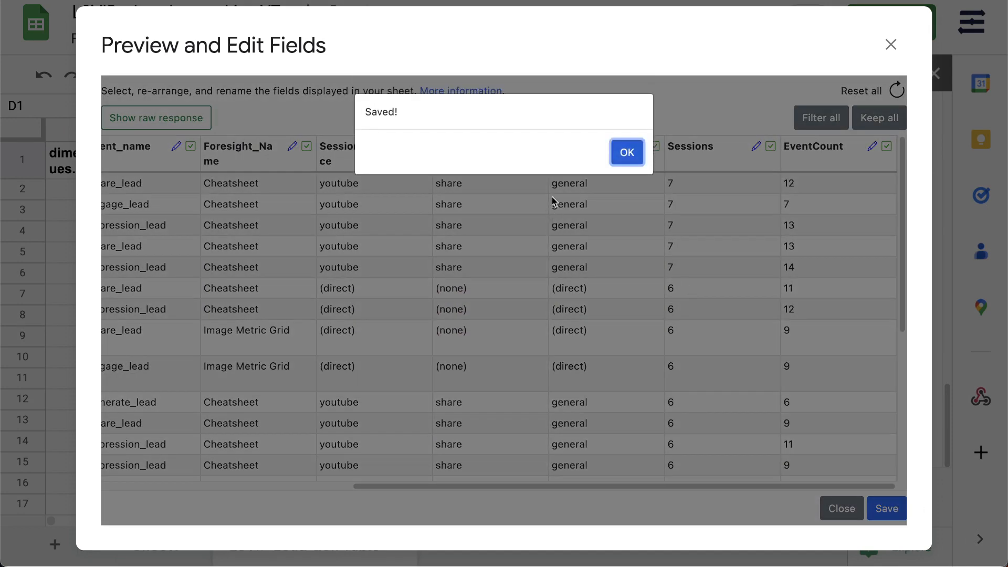
click(632, 156)
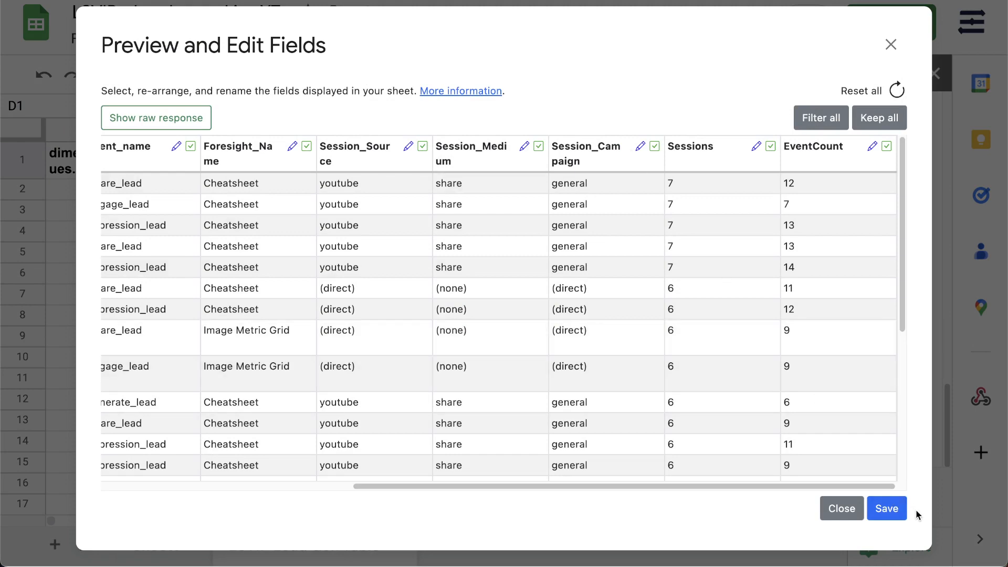
click(887, 509)
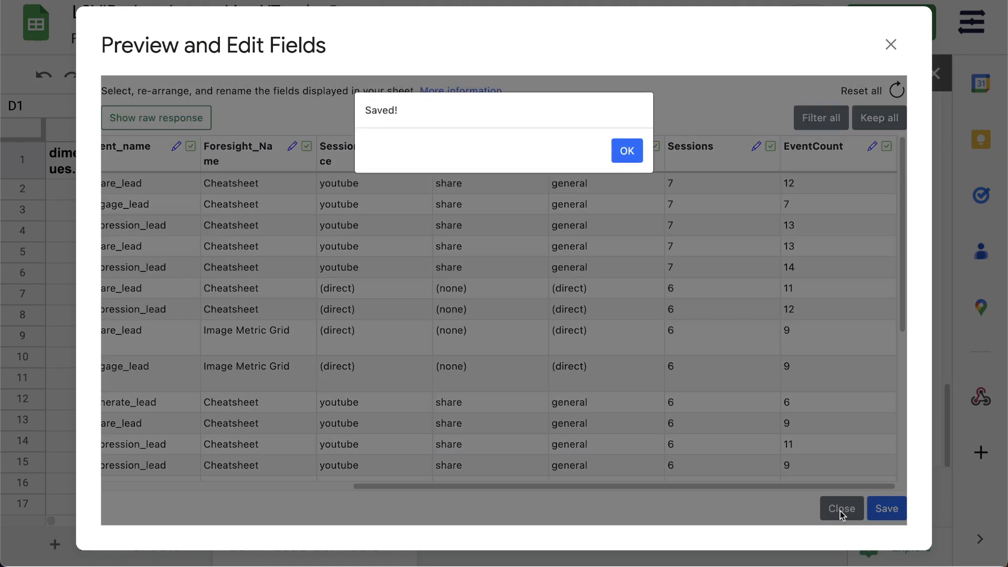
click(624, 155)
click(892, 45)
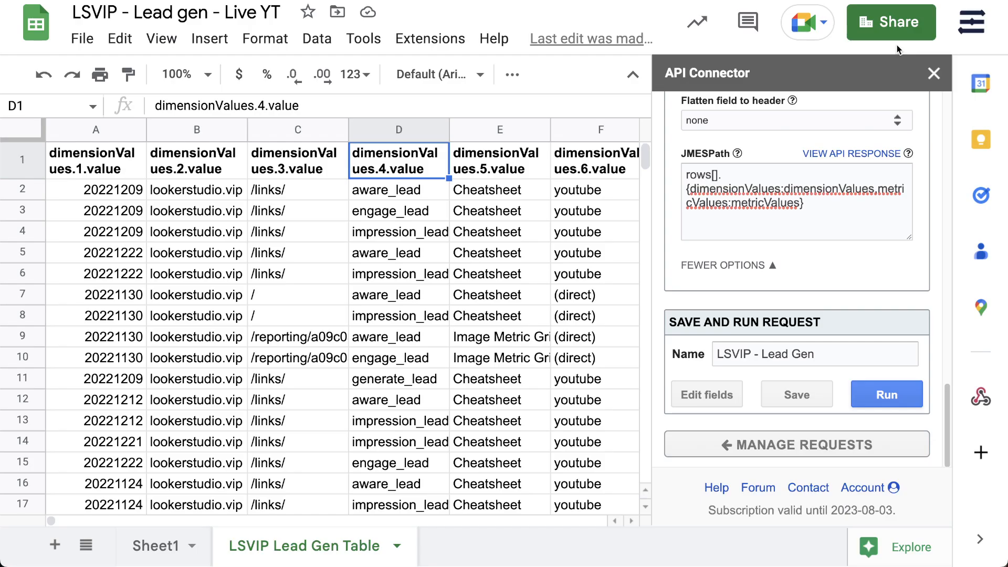
Save and rerun the LSVIP - Lead Gen request, and look over all the imported columns in the sheet.
click(796, 399)
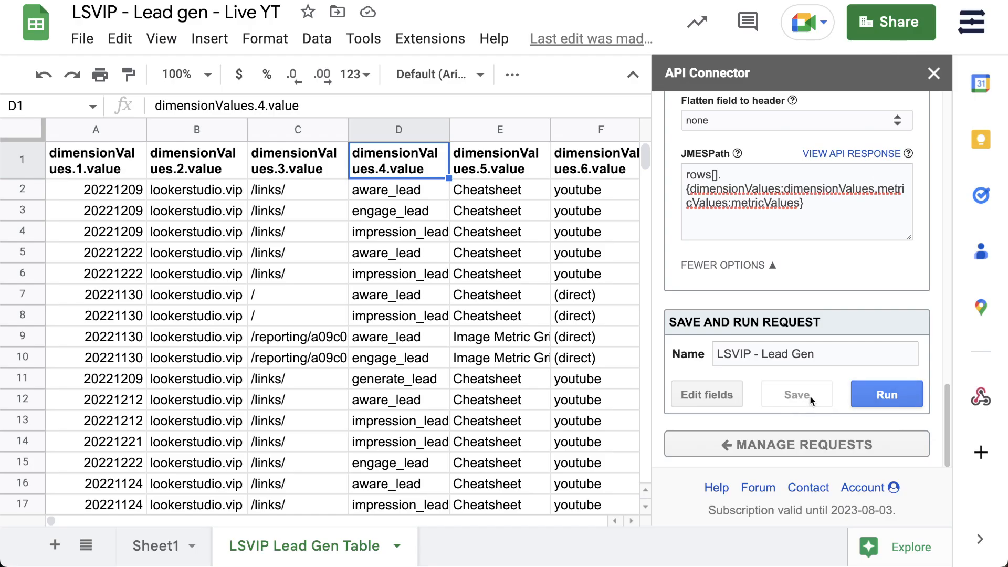
click(895, 394)
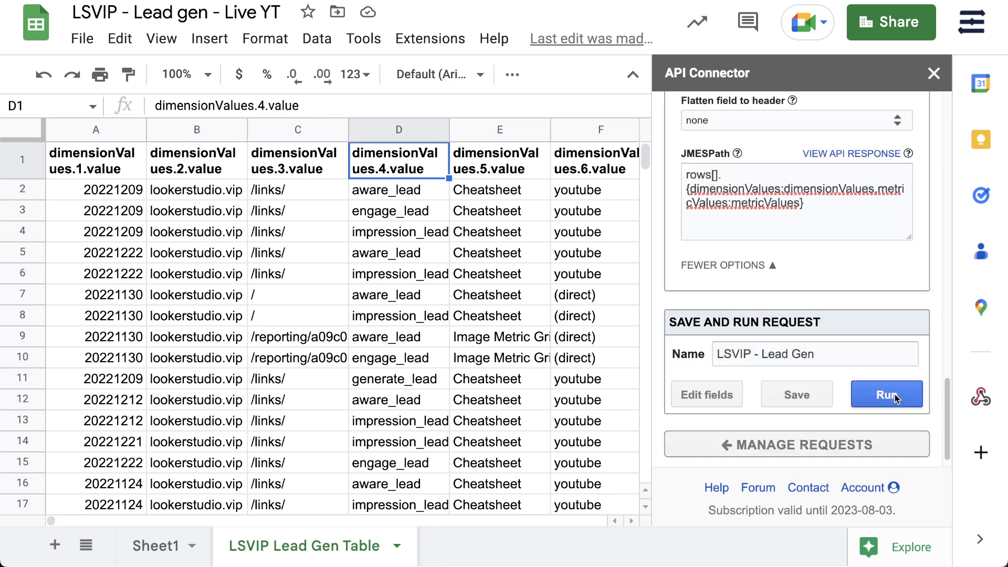
click(895, 397)
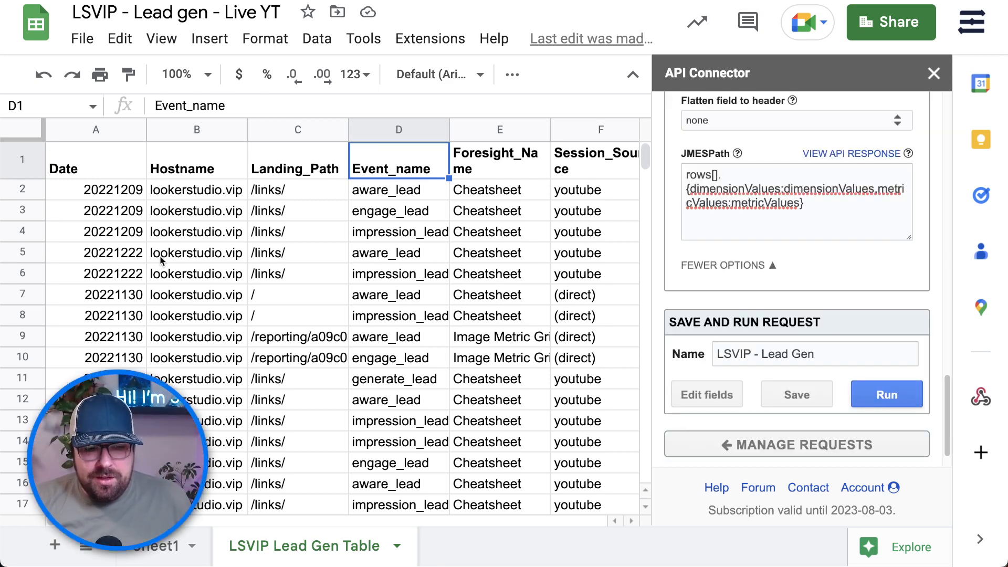
click(369, 255)
scroll(402, 241, right, 10)
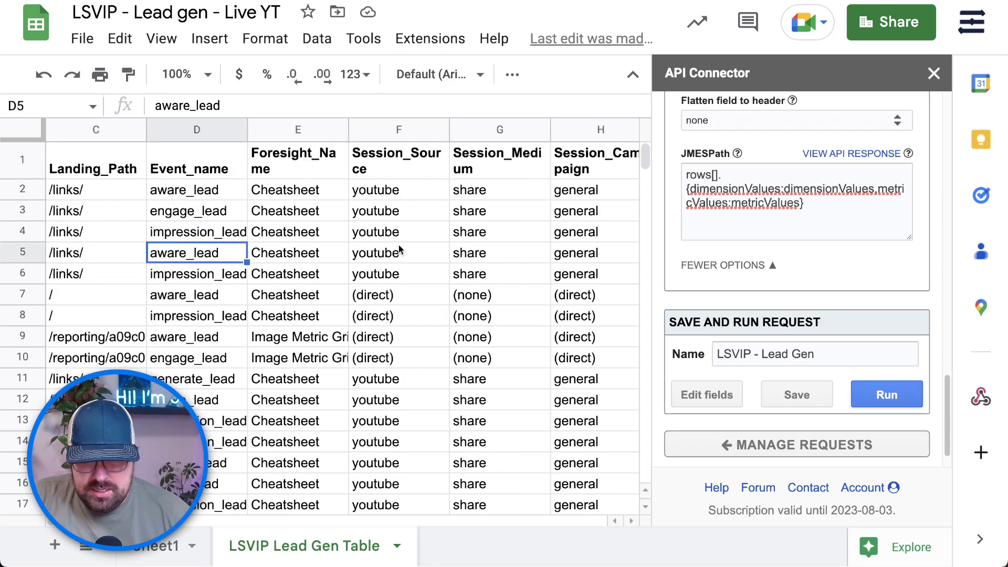
scroll(398, 243, left, 7)
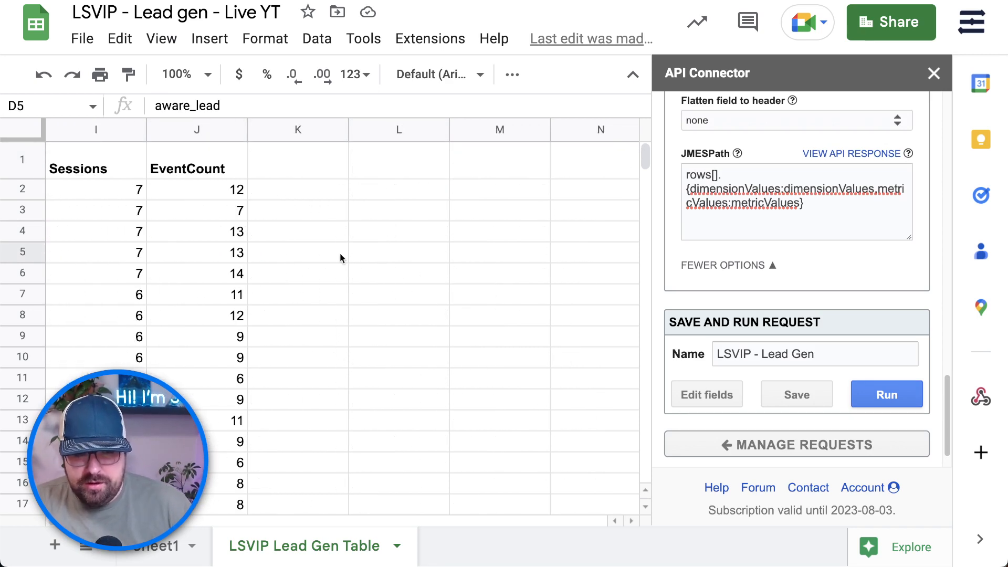
scroll(282, 272, left, 2)
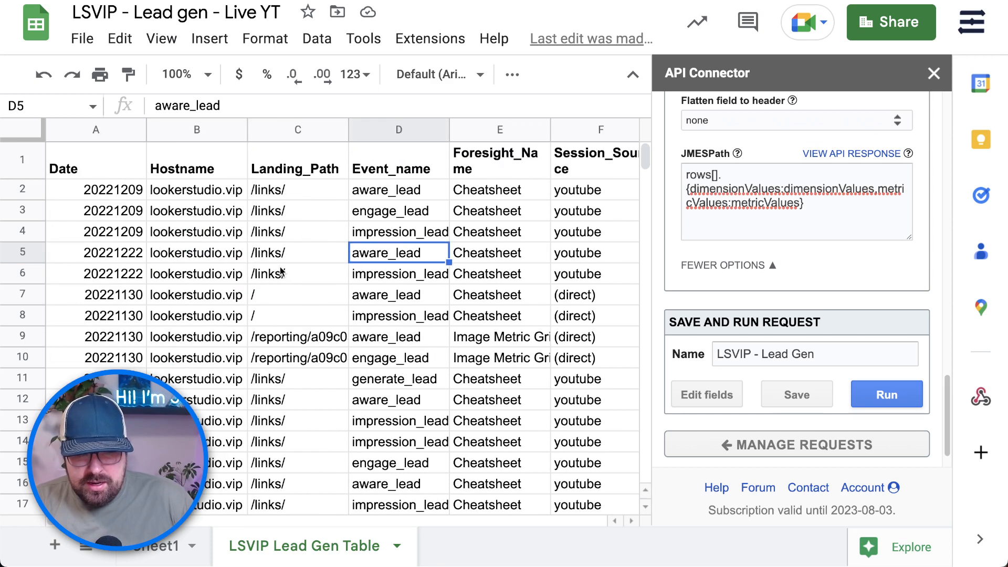
click(506, 298)
Reopen API Connector from the sheet and start a new scheduled trigger.
click(933, 73)
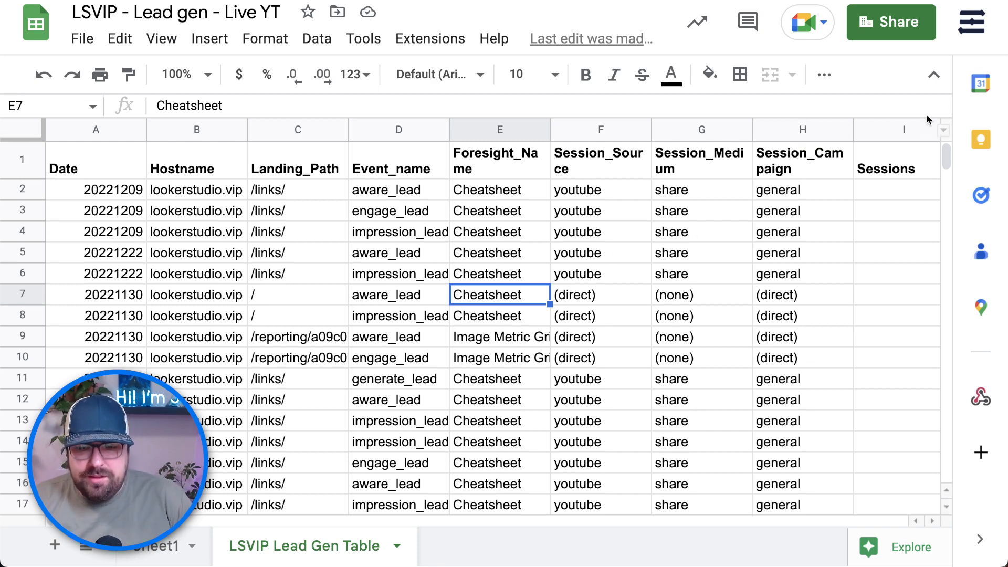
click(441, 42)
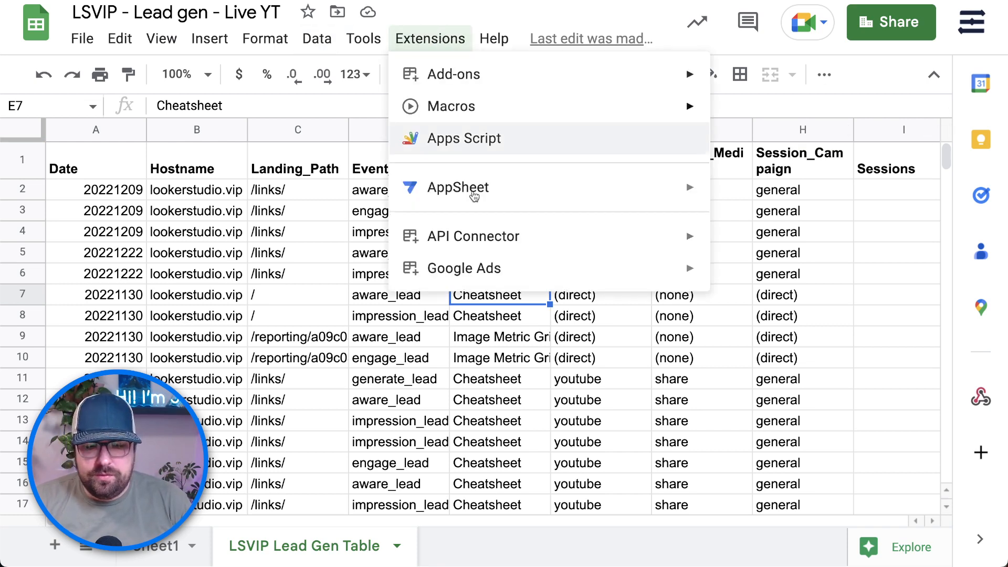
mouse_move(621, 248)
click(798, 243)
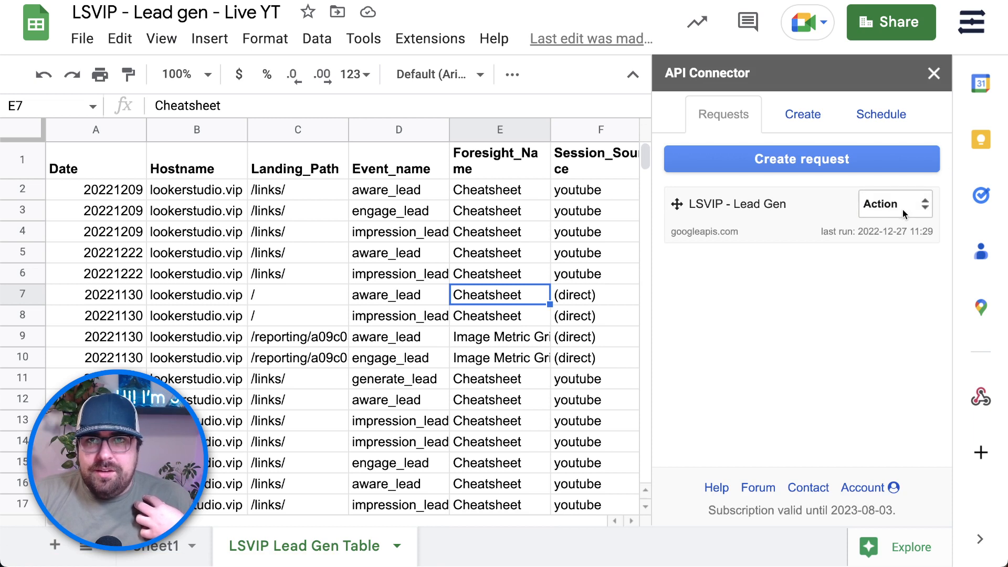
click(873, 123)
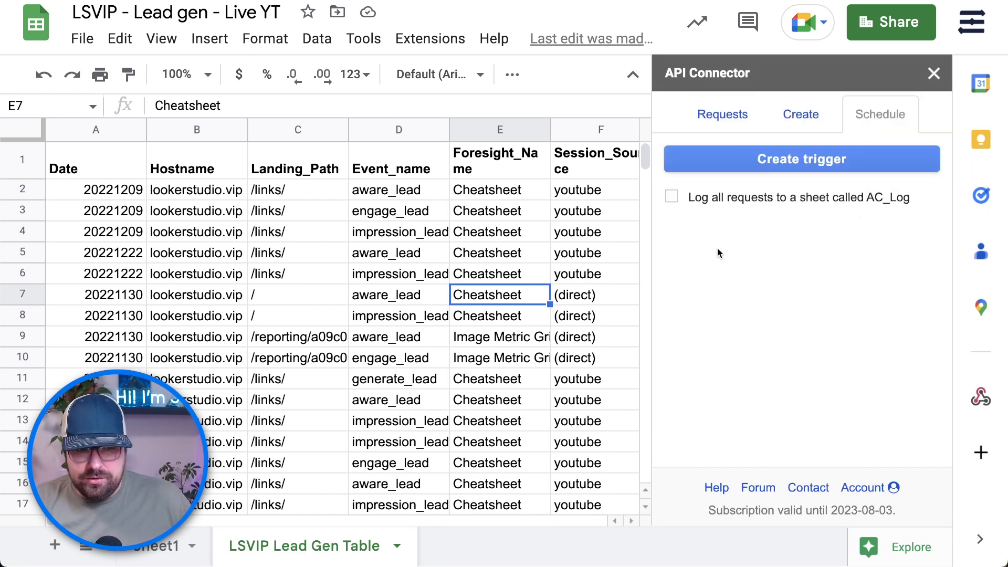
click(791, 162)
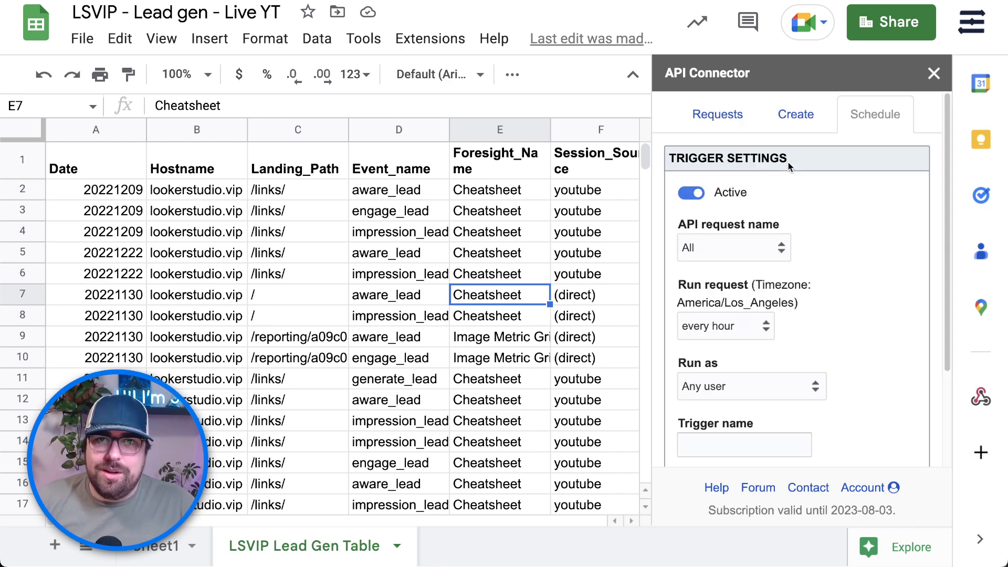
Set the trigger to run the LSVIP - Lead Gen request every day between 9 a.m. and 10 a.m.
click(776, 249)
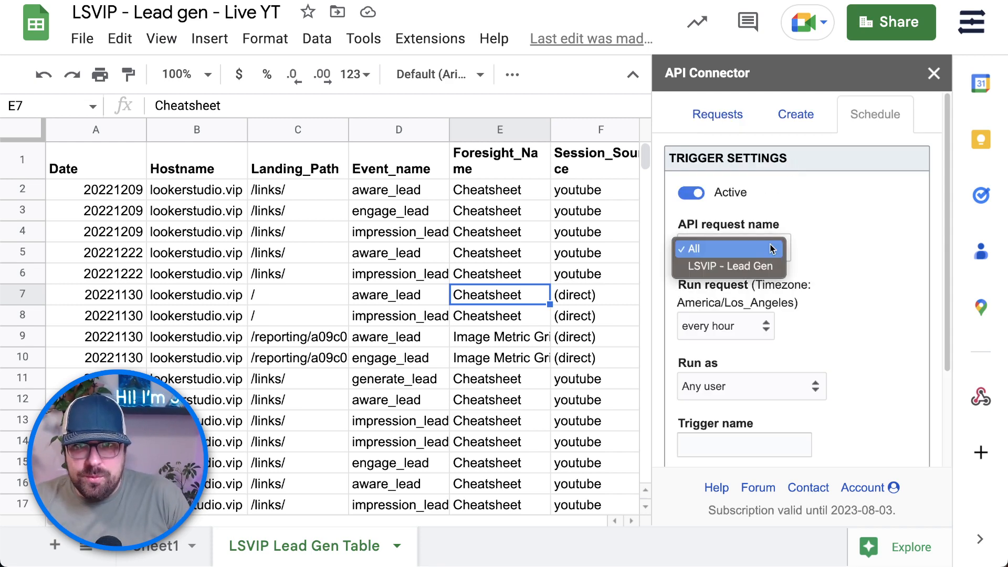
click(771, 269)
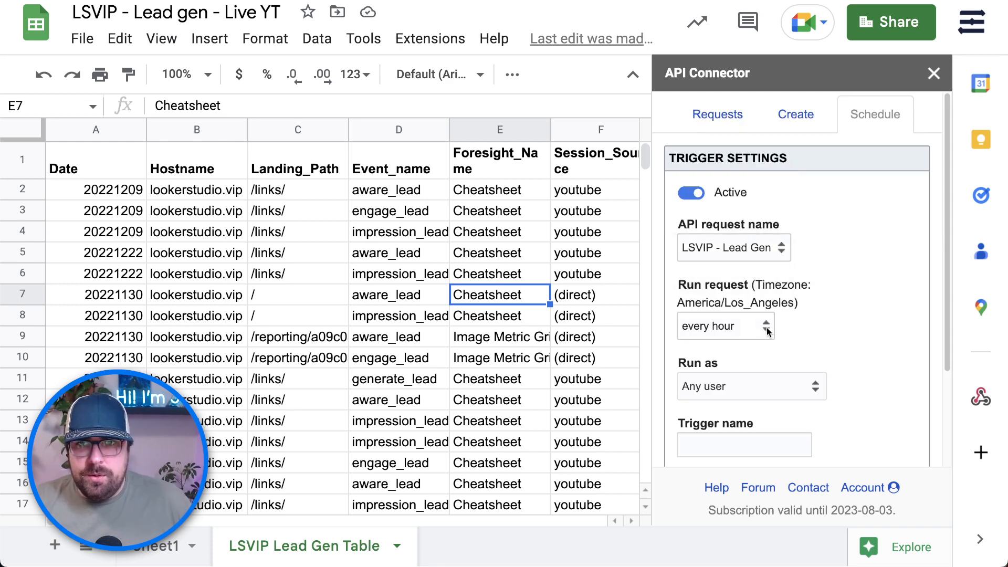
click(706, 328)
click(766, 397)
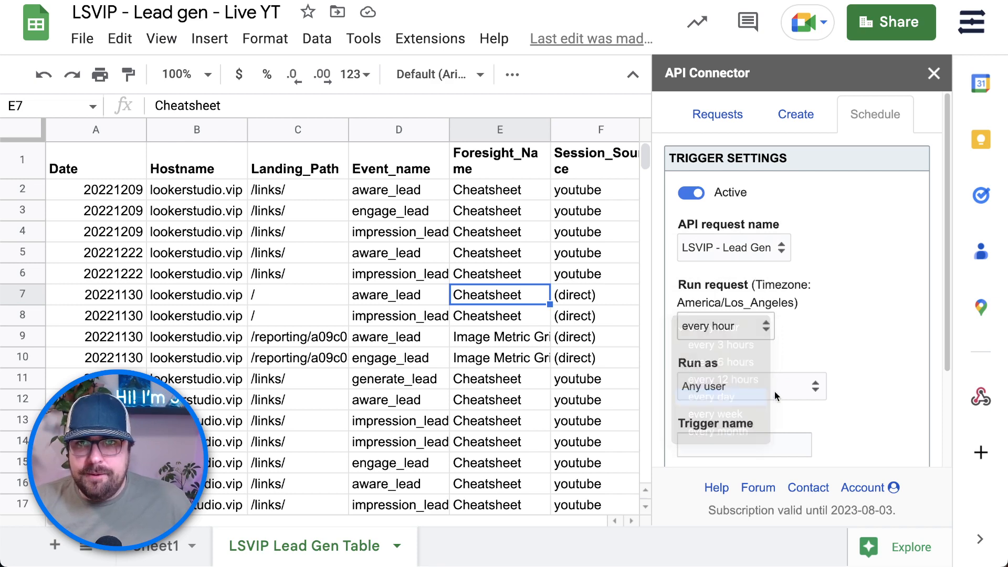
click(806, 364)
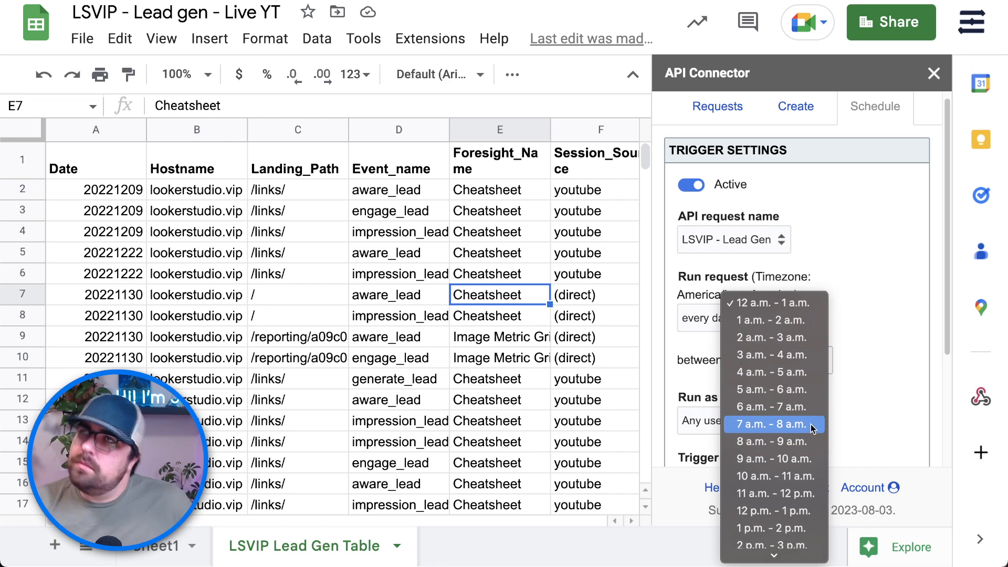
click(795, 460)
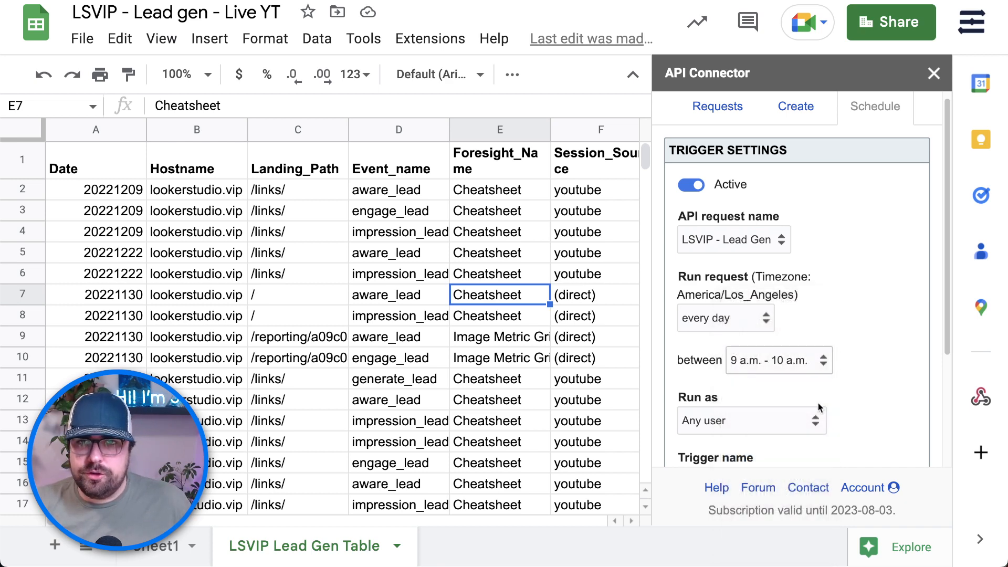
Name the trigger Lead Gen Daily and save it.
scroll(854, 354, down, 3)
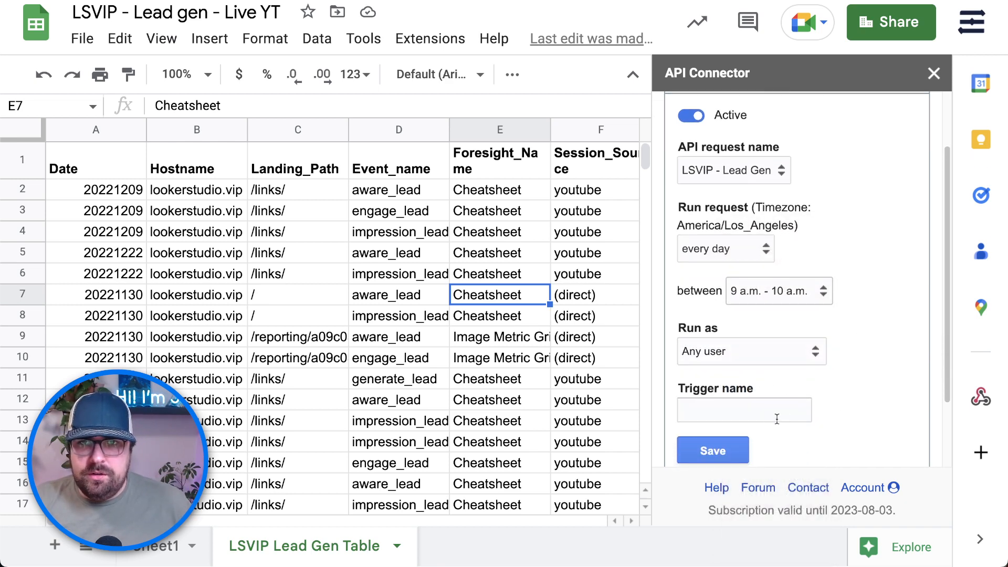
click(768, 419)
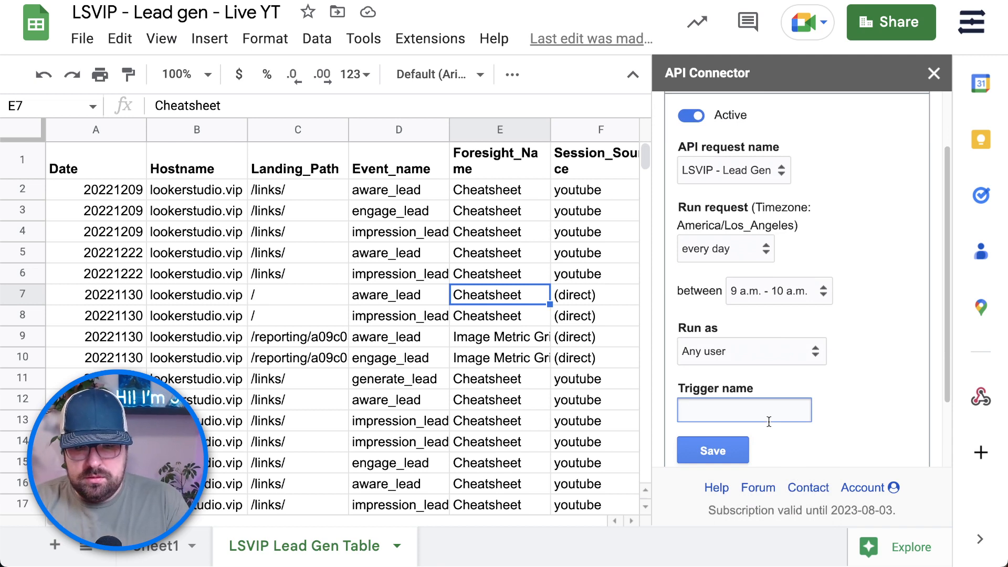
text(Lead Gen A)
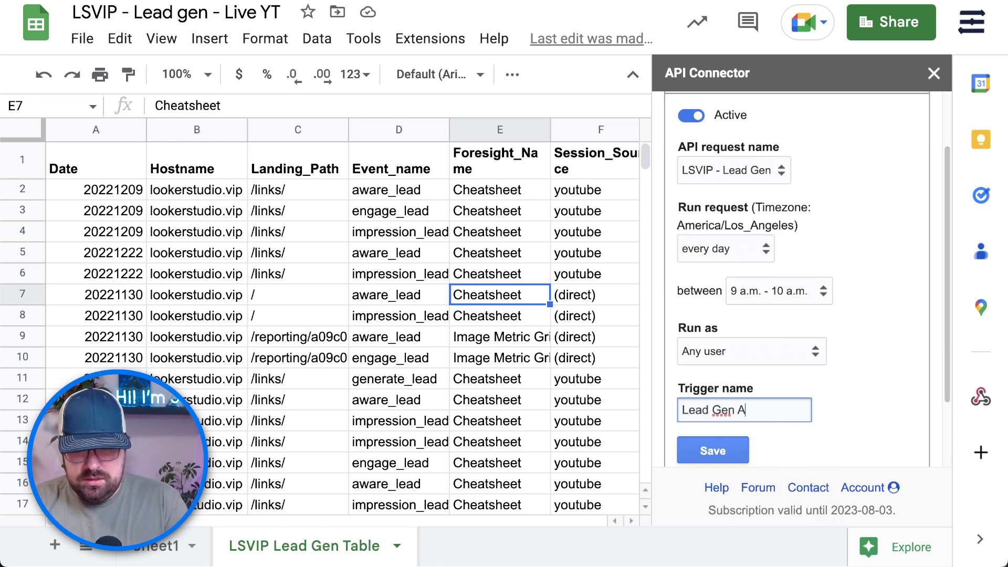
text(di)
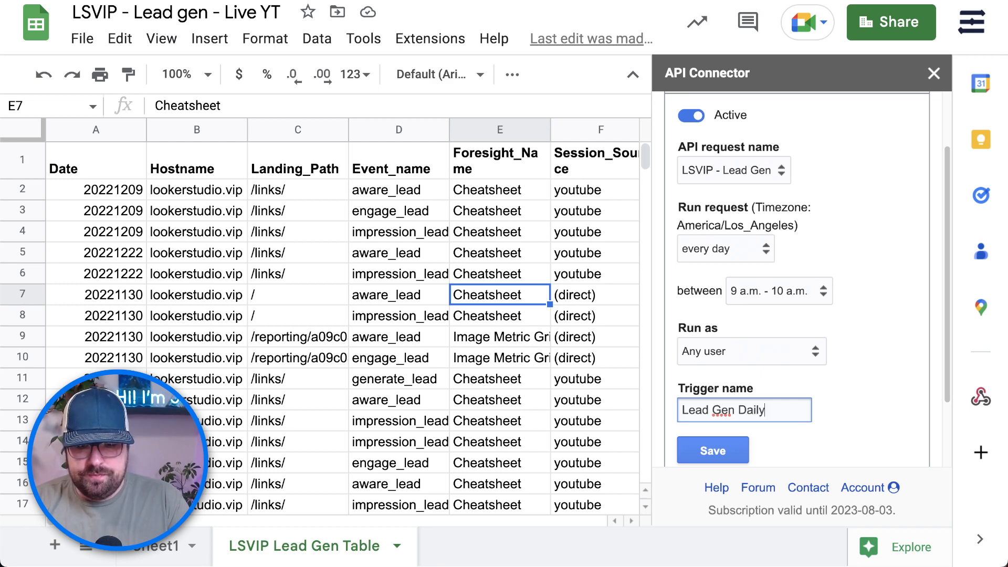
scroll(702, 274, down, 1)
click(726, 423)
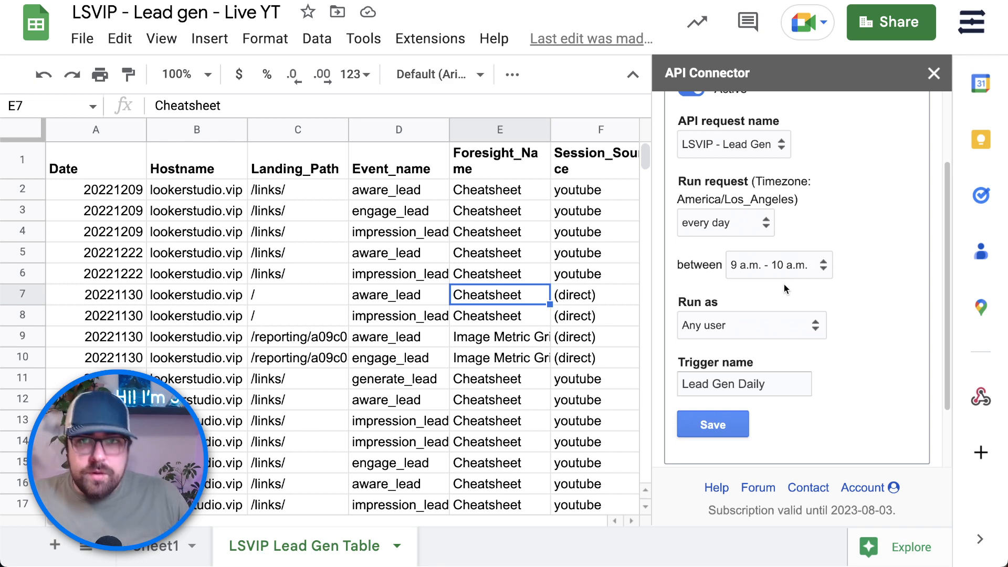
click(712, 425)
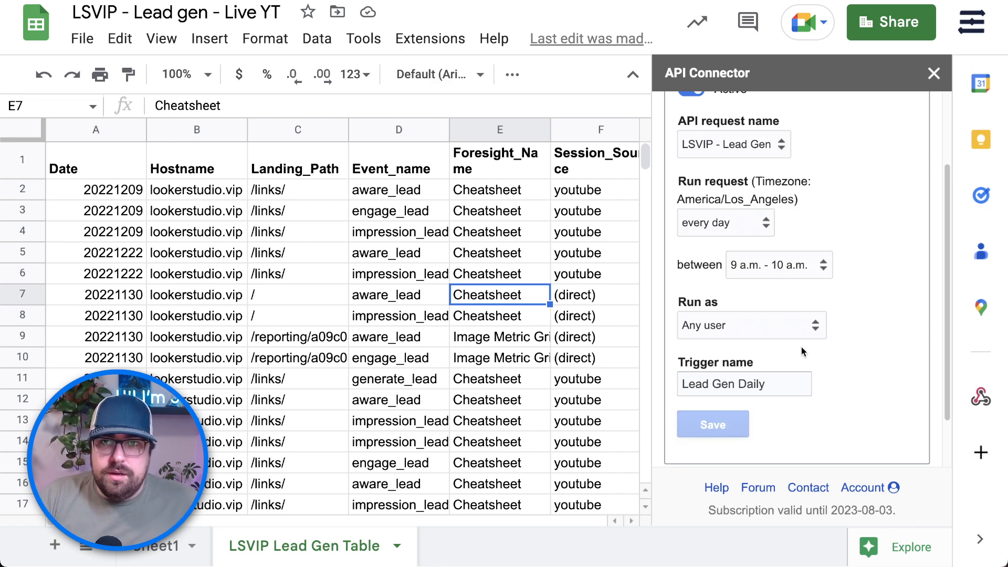
Check the saved API requests and the actions available for LSVIP - Lead Gen.
scroll(805, 336, up, 3)
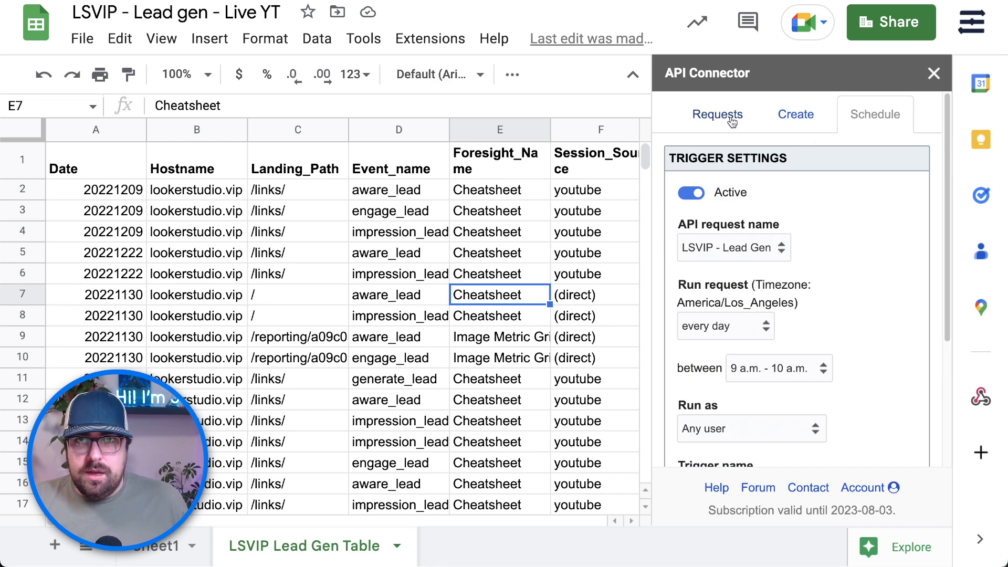
click(730, 118)
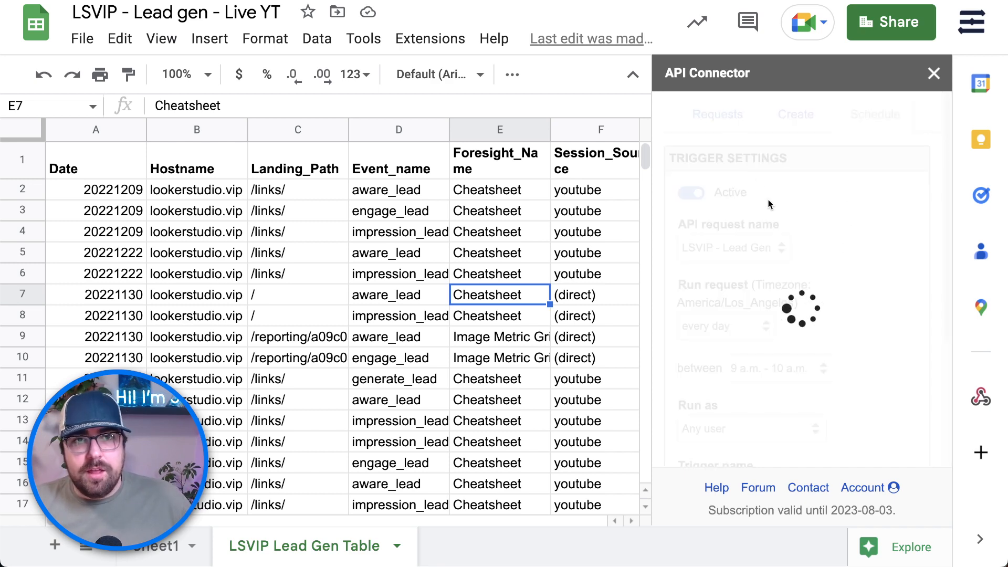
click(874, 206)
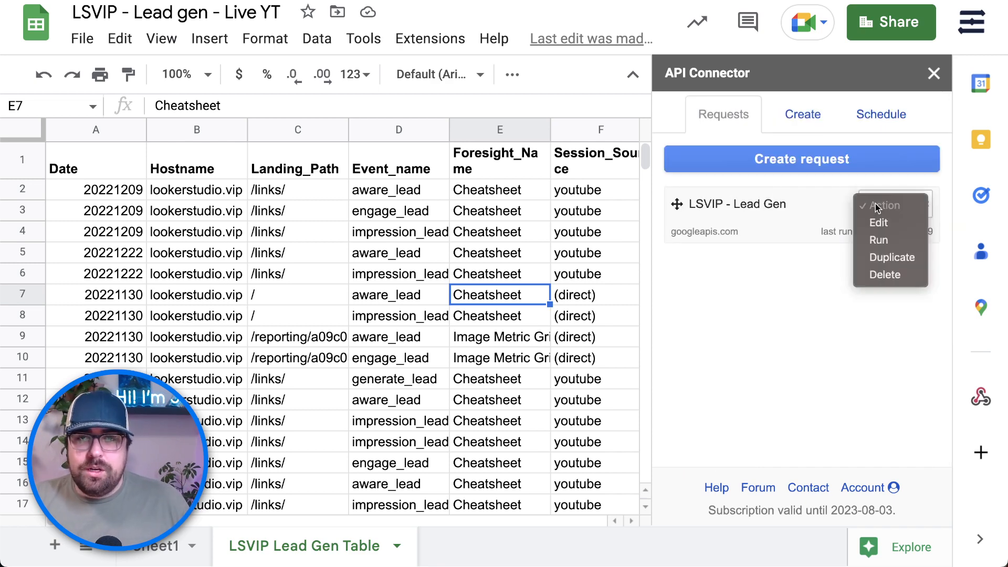
click(787, 277)
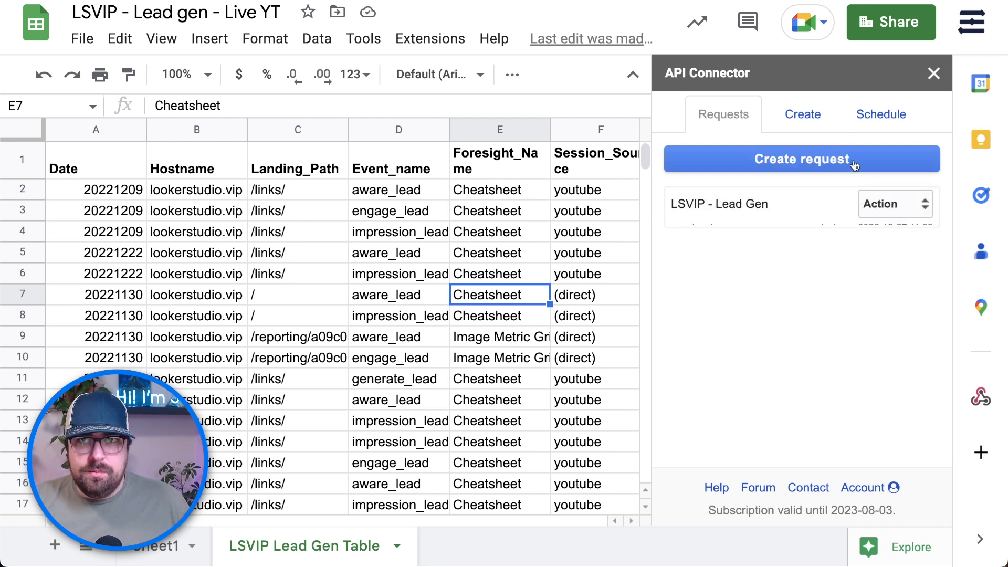
Turn on logging of all requests to the AC_Log sheet in the schedule settings and close API Connector.
click(861, 114)
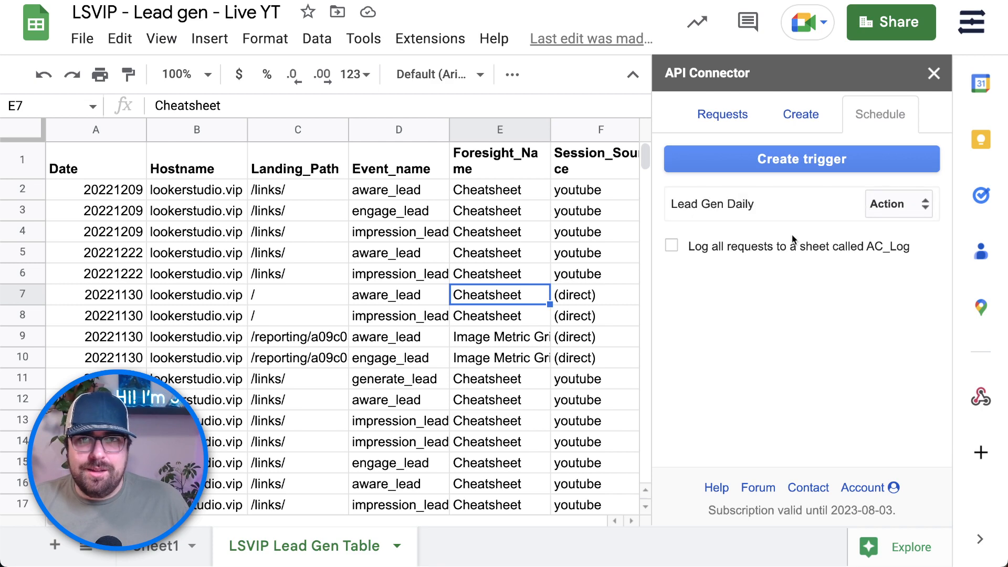
click(672, 247)
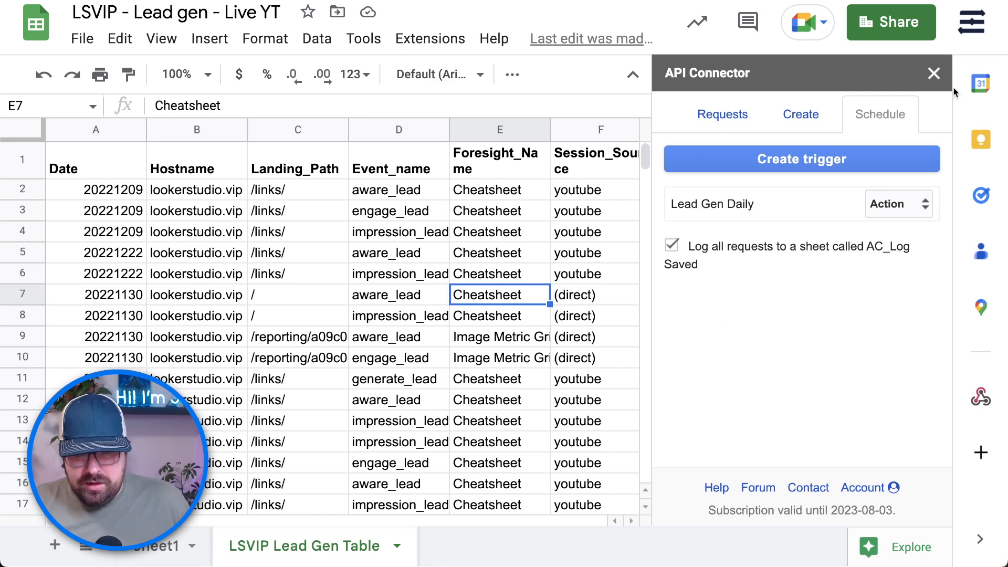
click(934, 73)
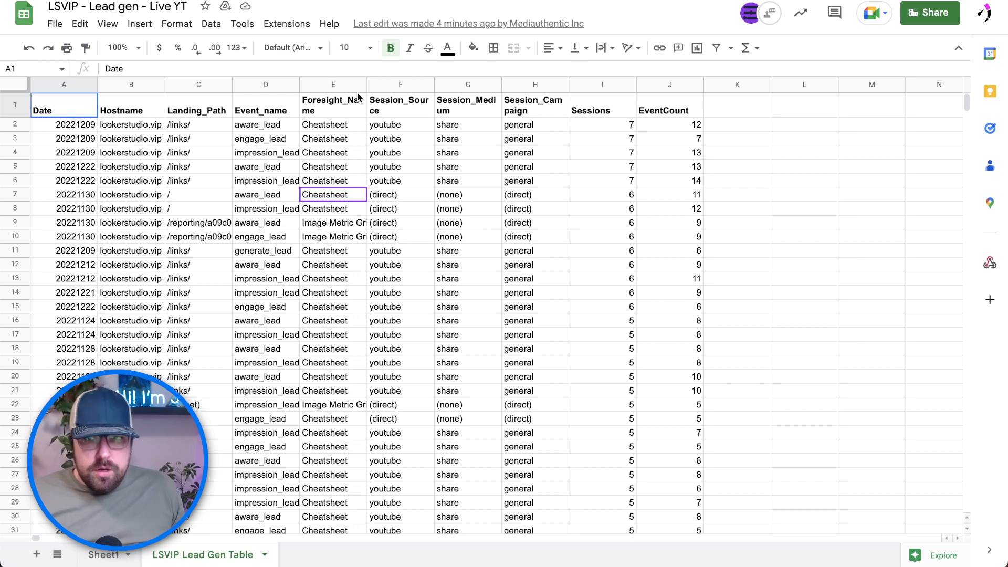
Switch to the GA4 - 4 Ways - Live report in Looker Studio and look over the Lead Journeys sample page.
click(525, 237)
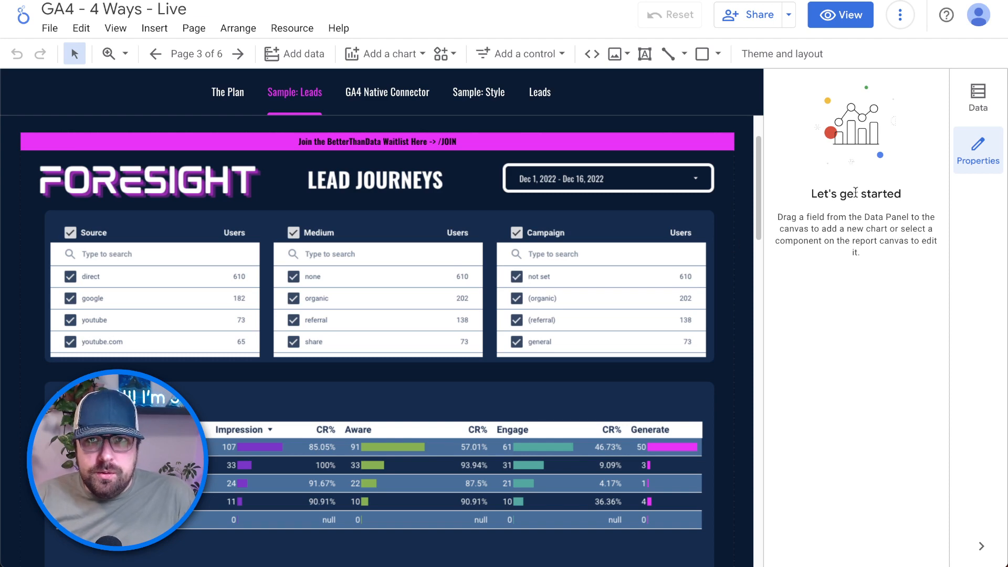
scroll(405, 405, down, 7)
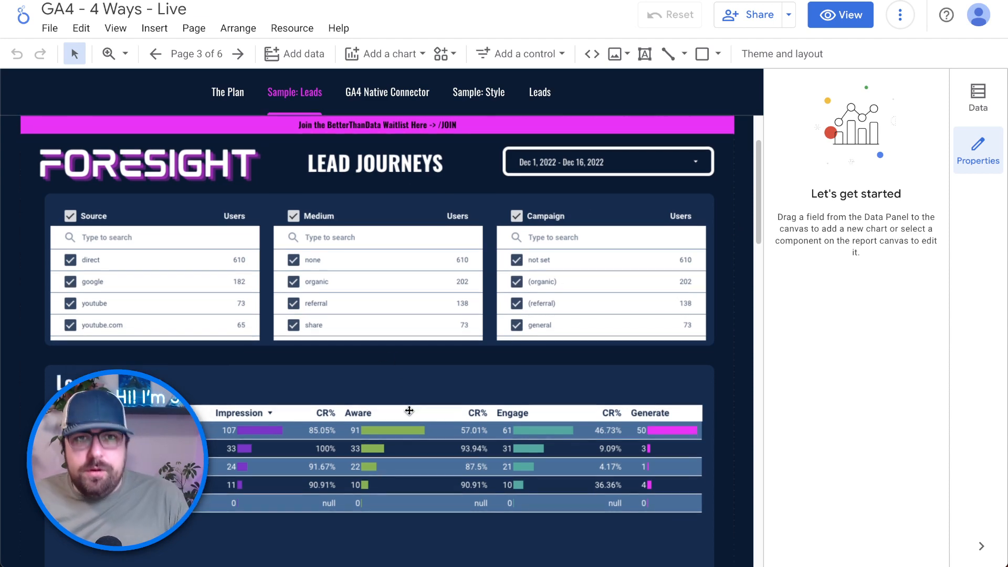
scroll(410, 412, up, 3)
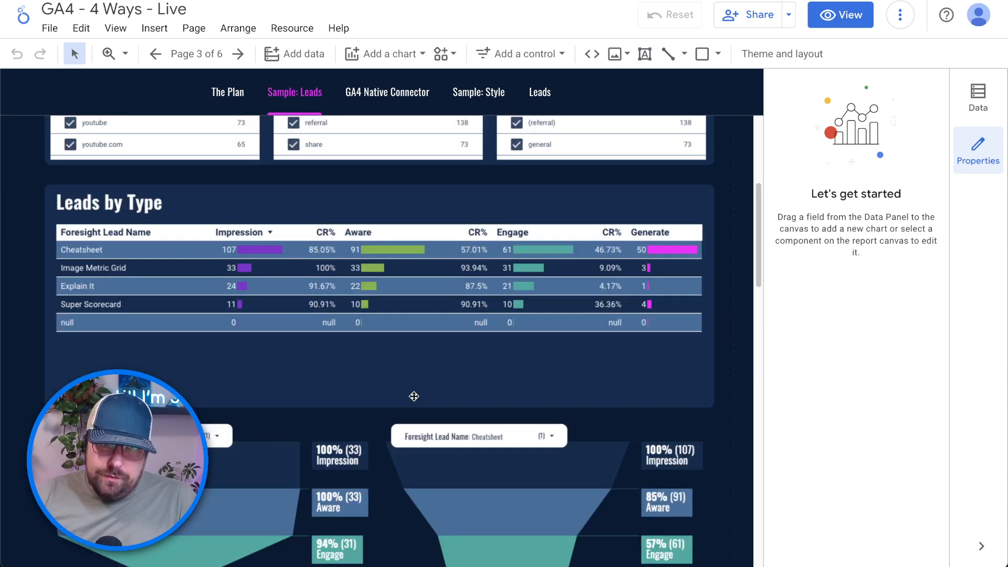
scroll(414, 395, up, 5)
scroll(376, 363, down, 2)
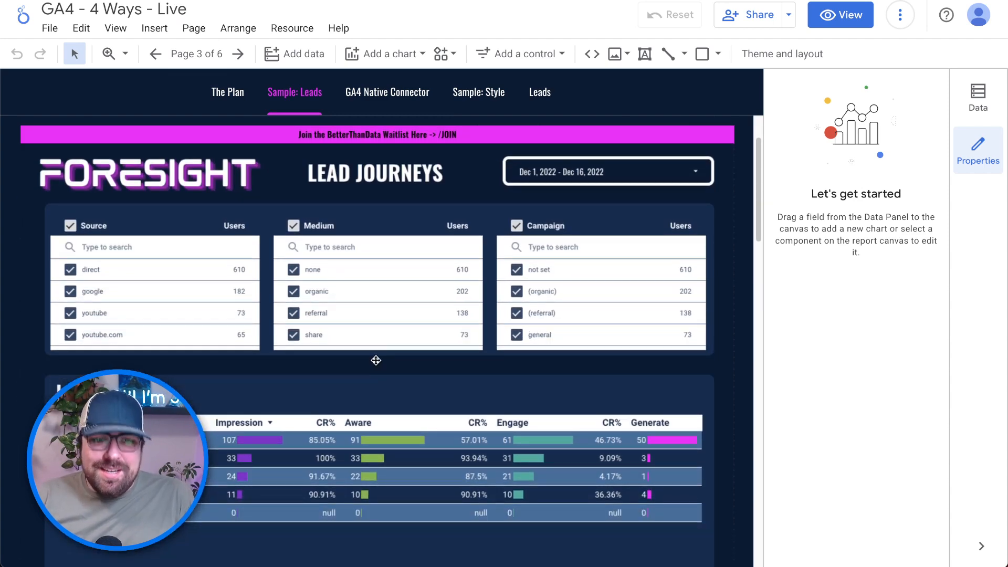
Go to the GA4 Native Connector report page and duplicate it.
click(376, 97)
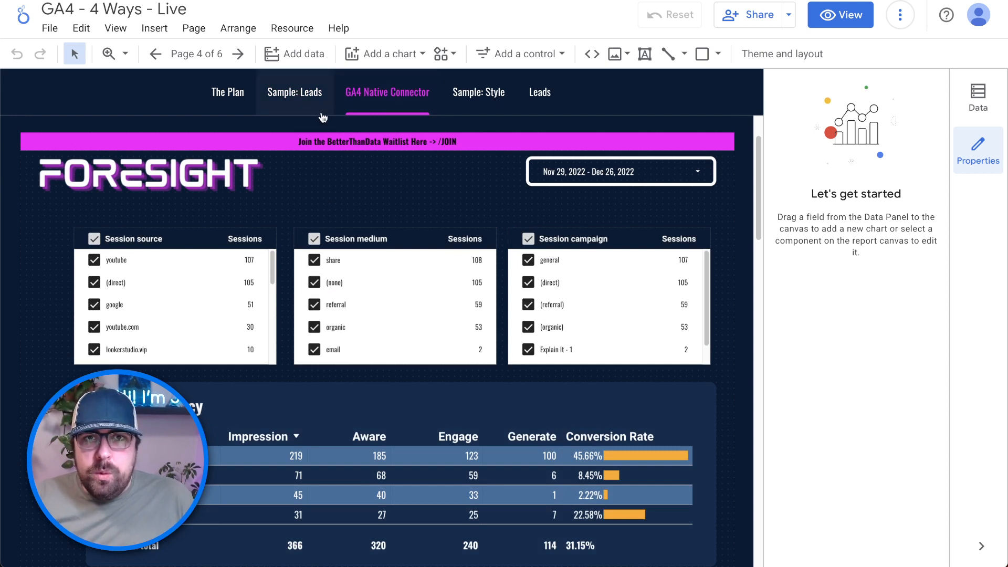
click(196, 52)
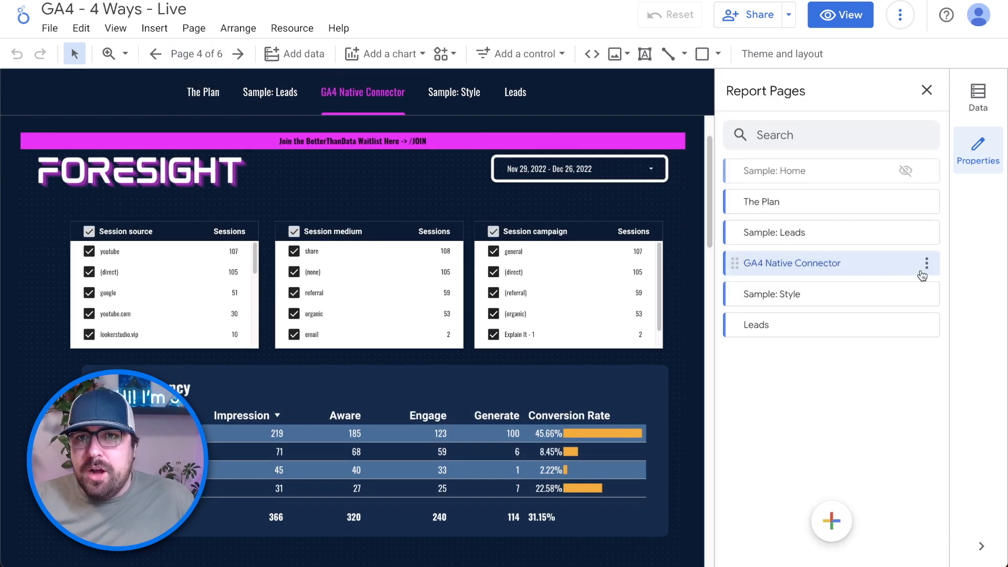
click(926, 261)
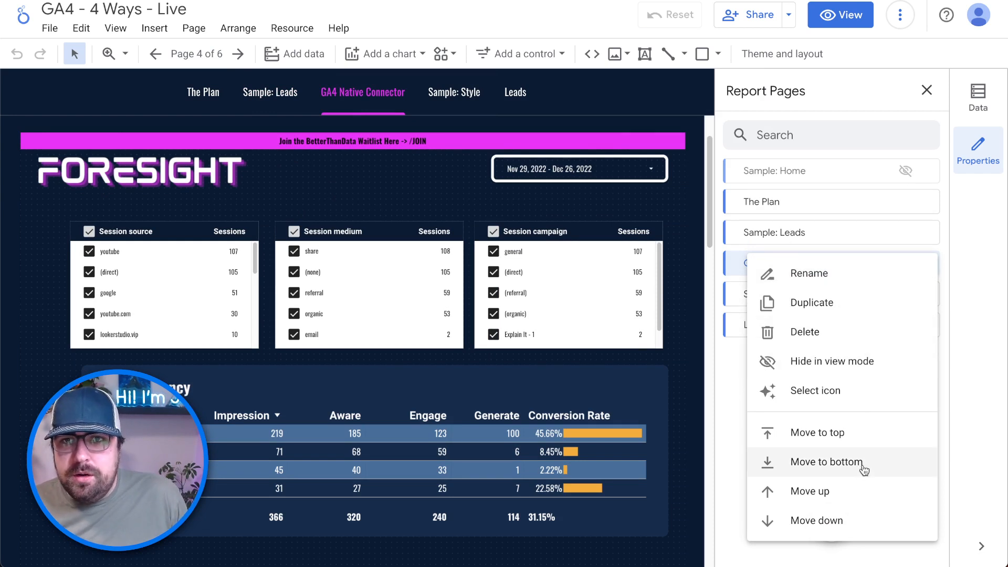
click(822, 306)
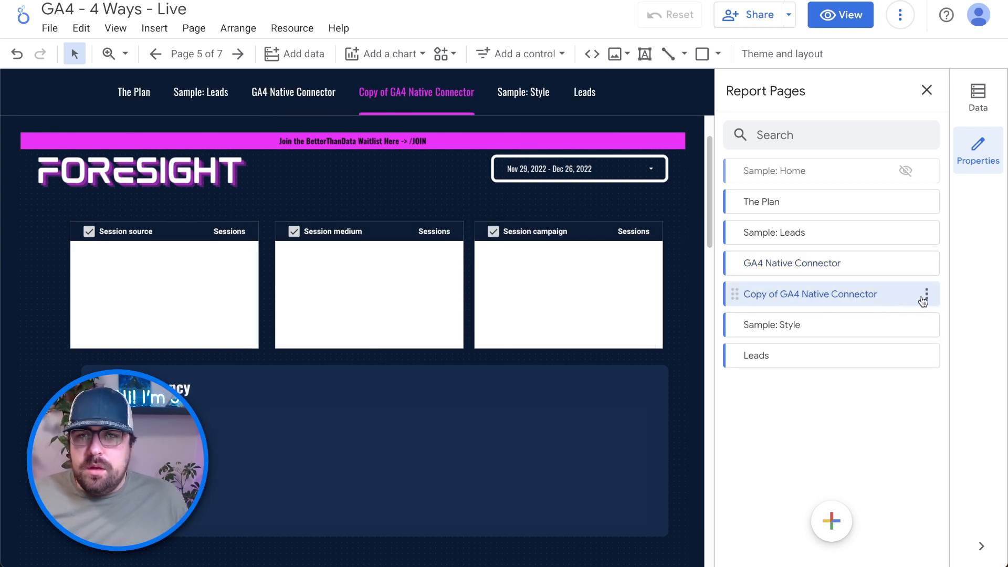
Try to rename the duplicated page as GA4 API Google Sheet.
click(927, 298)
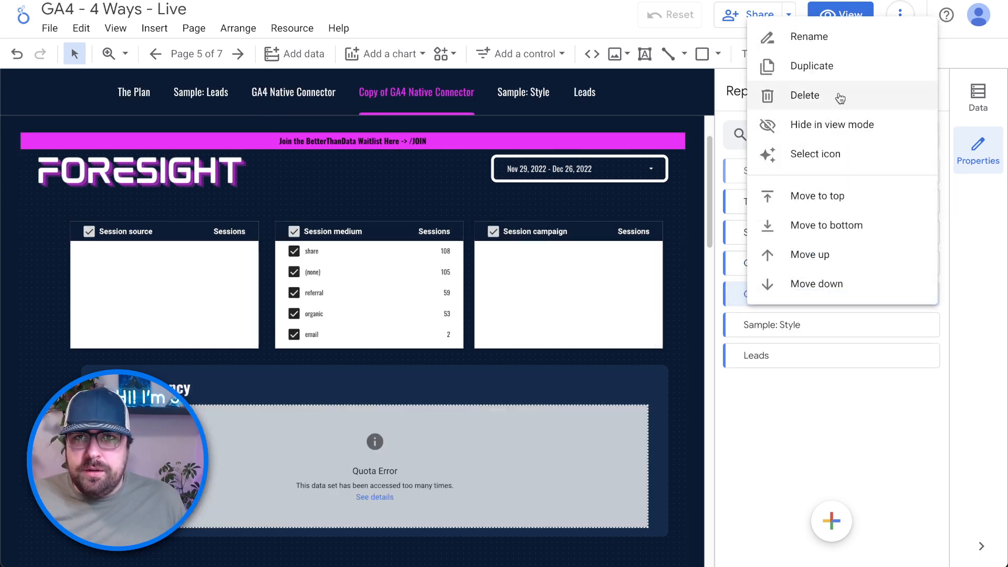
click(825, 46)
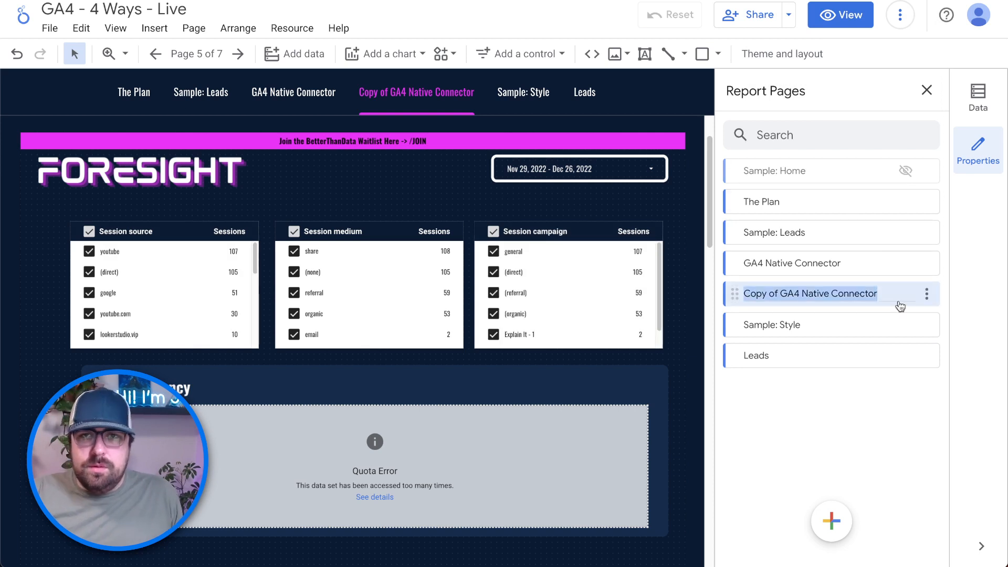
text(GA4 API Google Sheet)
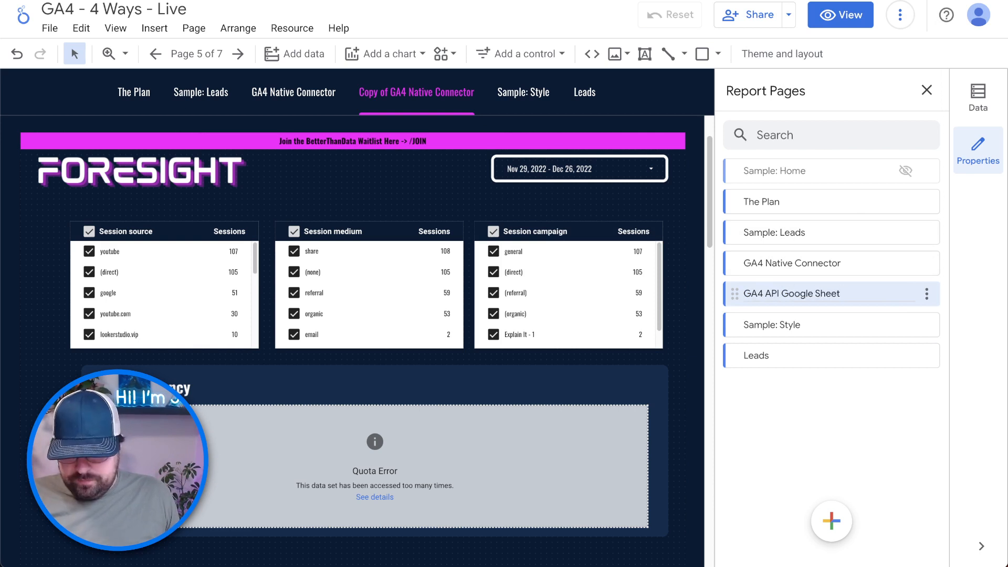
key(Return)
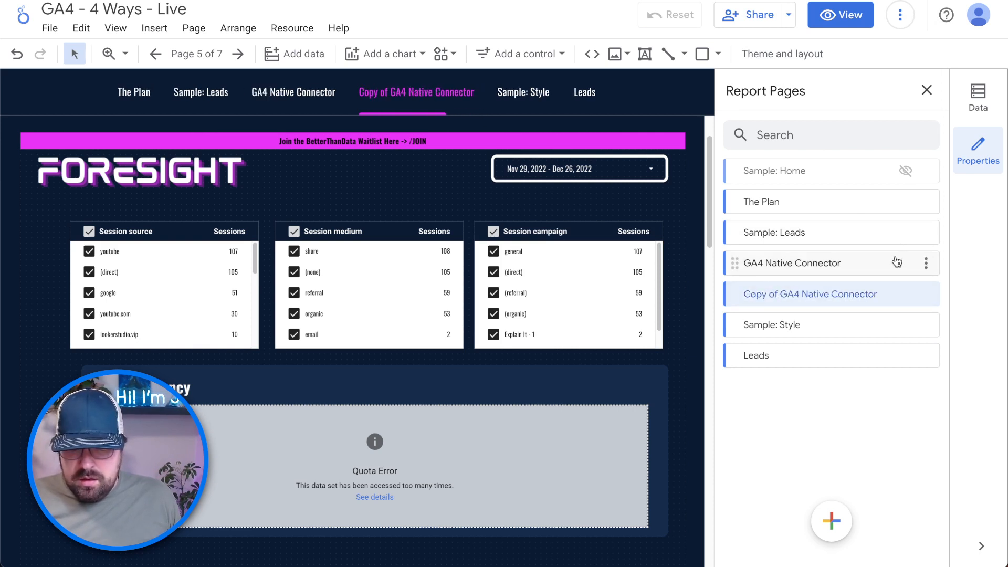
Rename the duplicated report page as GA4 API to Google Sheets.
click(926, 298)
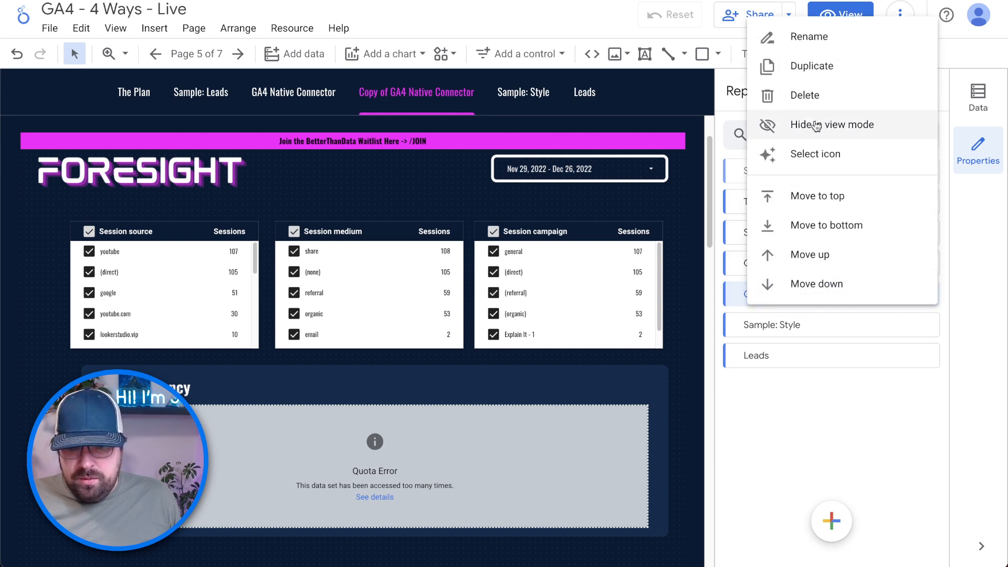
click(811, 39)
key(ctrl+a)
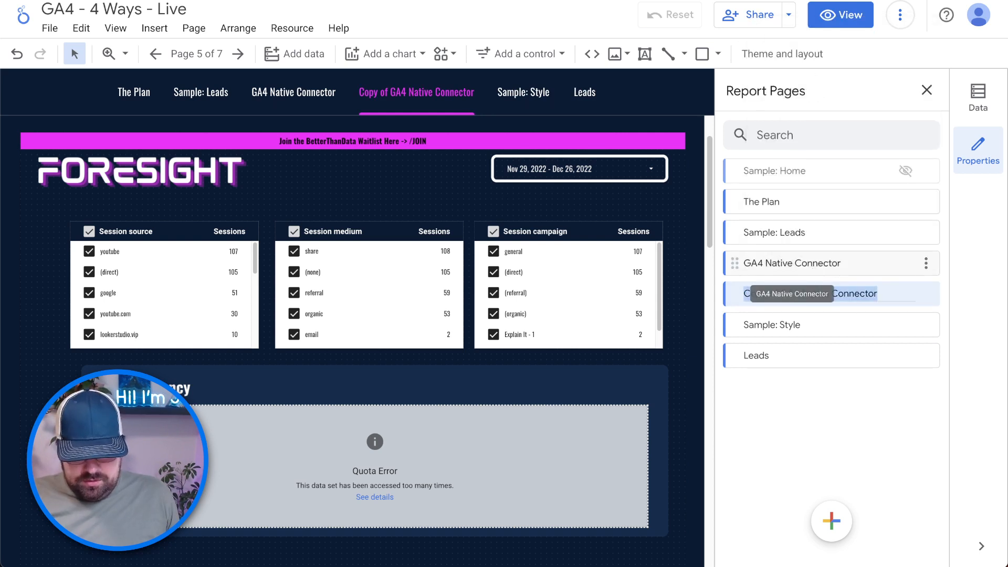
text(GA4 API to Google Sheets)
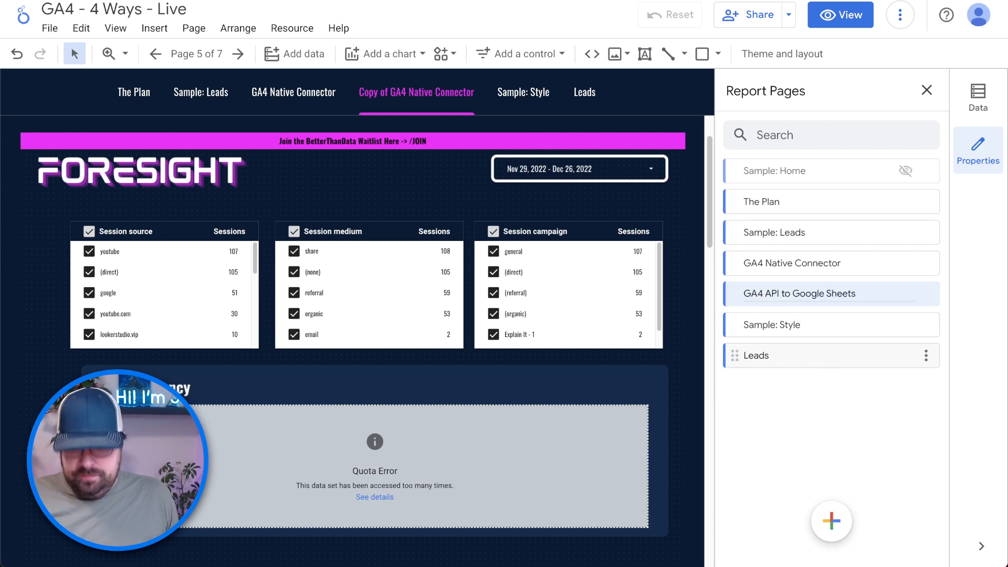
key(Return)
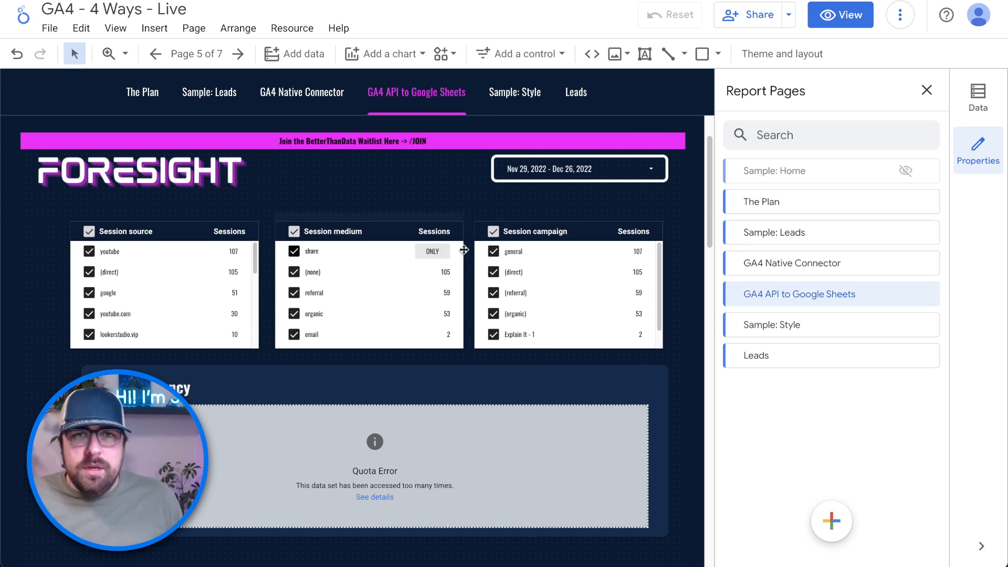
Select the Session medium filter control on the GA4 API to Google Sheets page to show its setup.
click(384, 261)
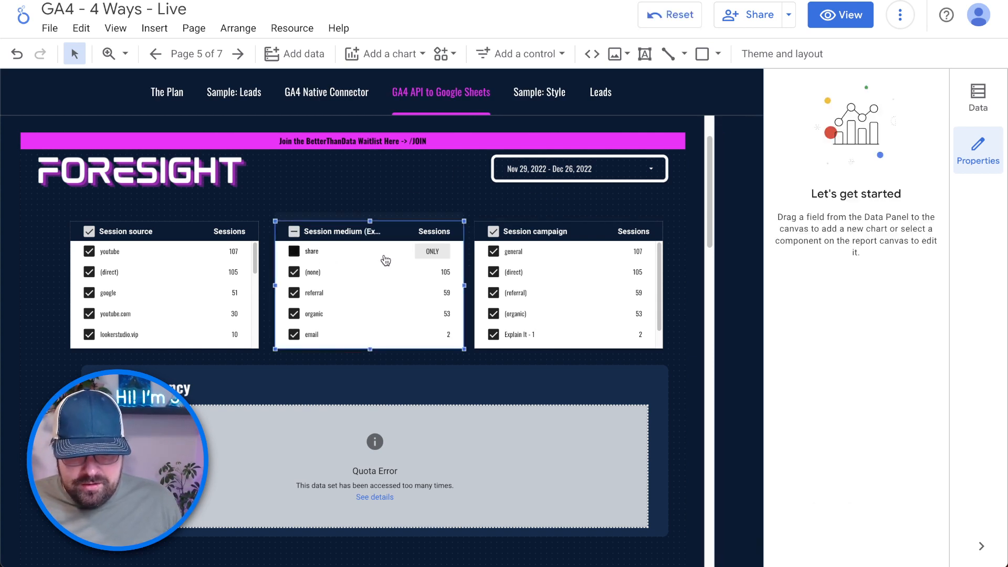
right_click(385, 260)
click(354, 216)
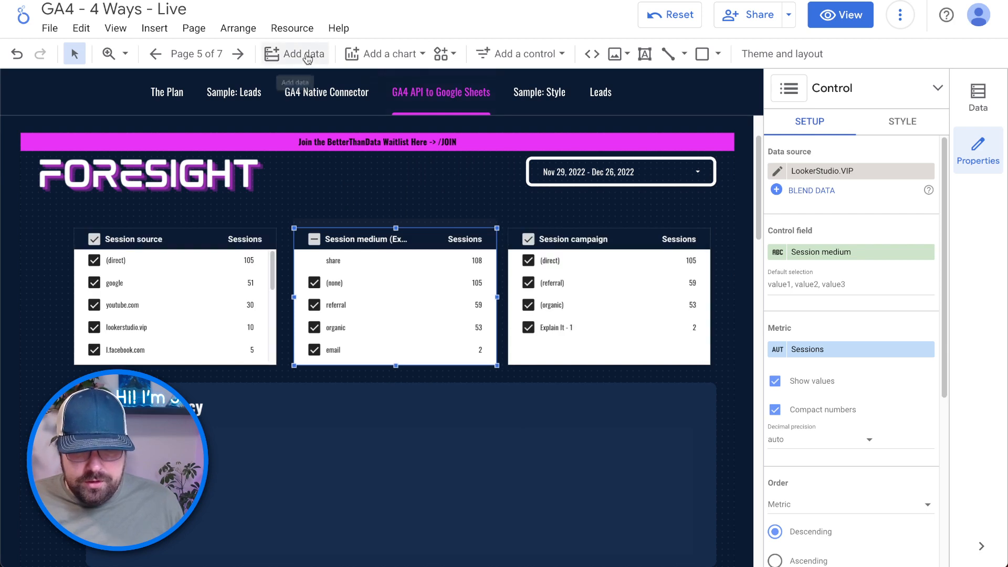
Add the LSVIP Lead Gen Table worksheet of the Google Sheets file LSVIP - Lead gen - Live YT to the report as a data source.
click(298, 54)
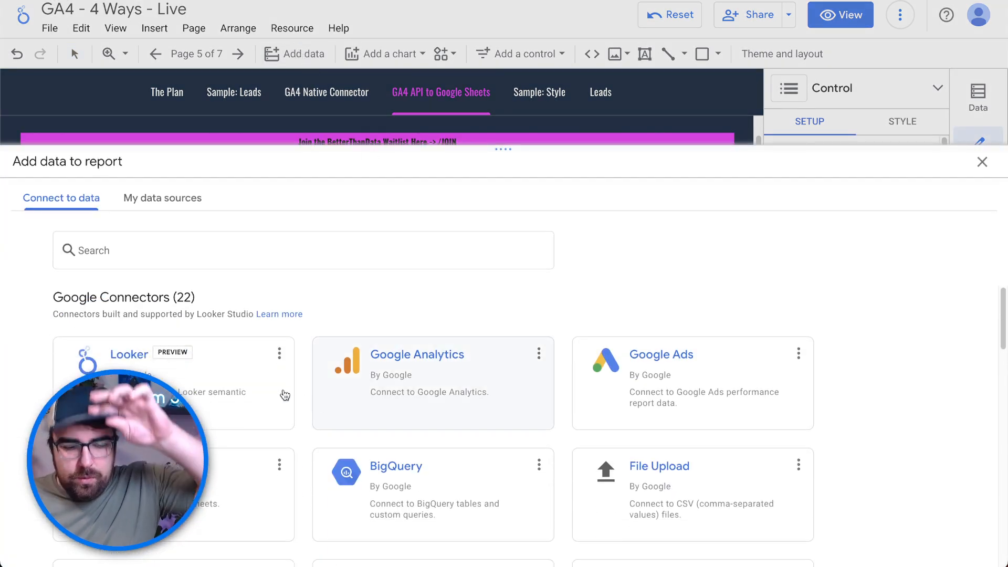
click(243, 480)
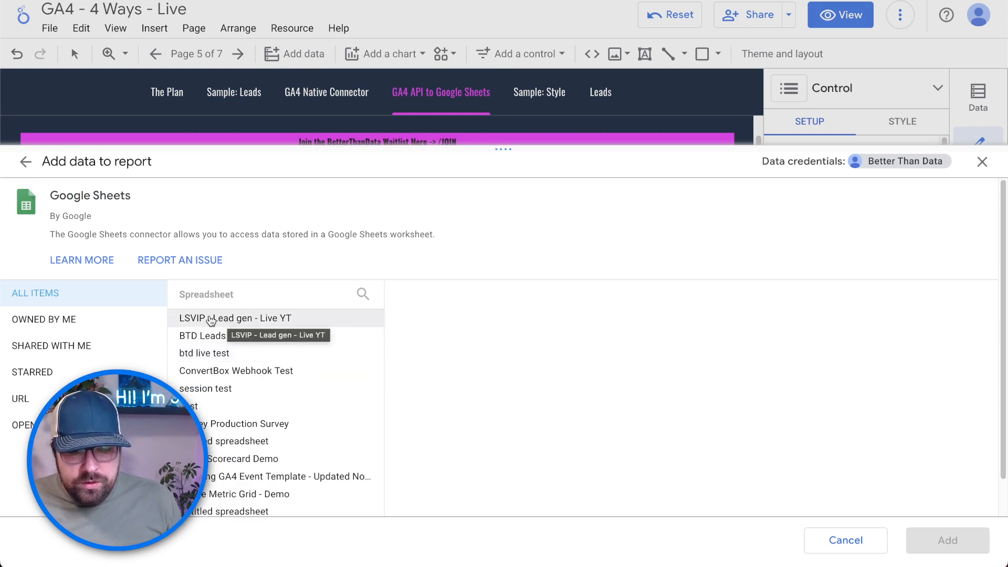
click(193, 318)
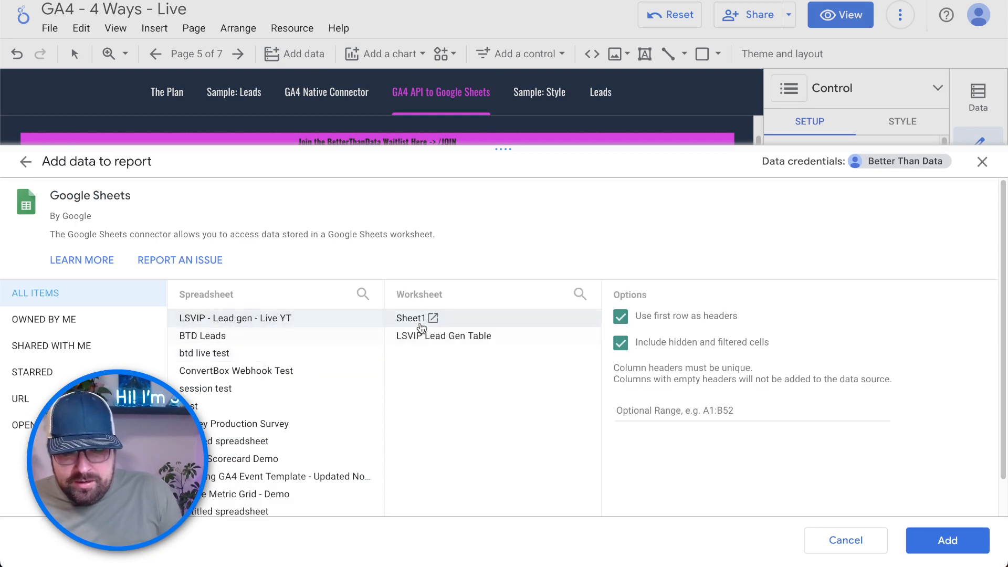
click(419, 338)
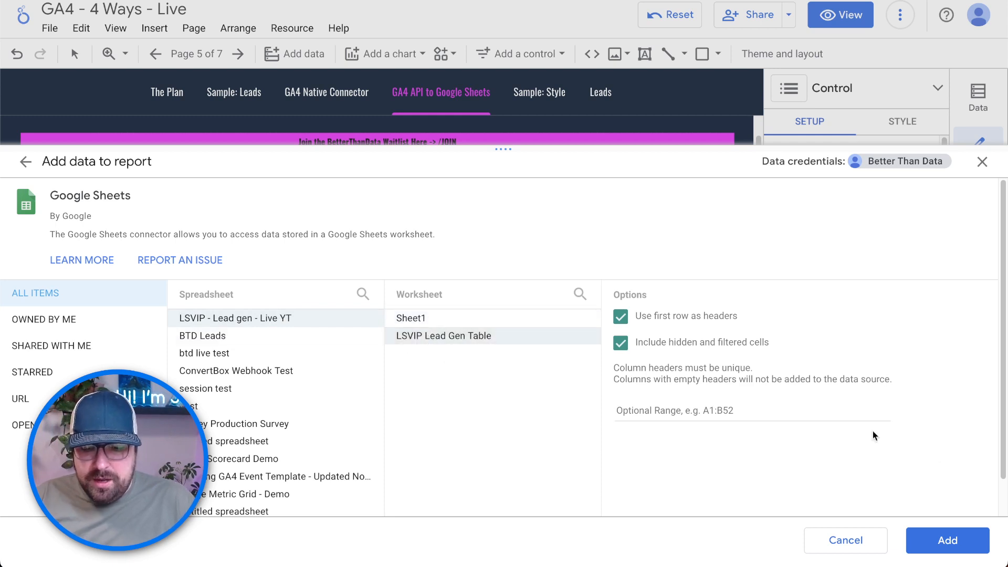
click(947, 541)
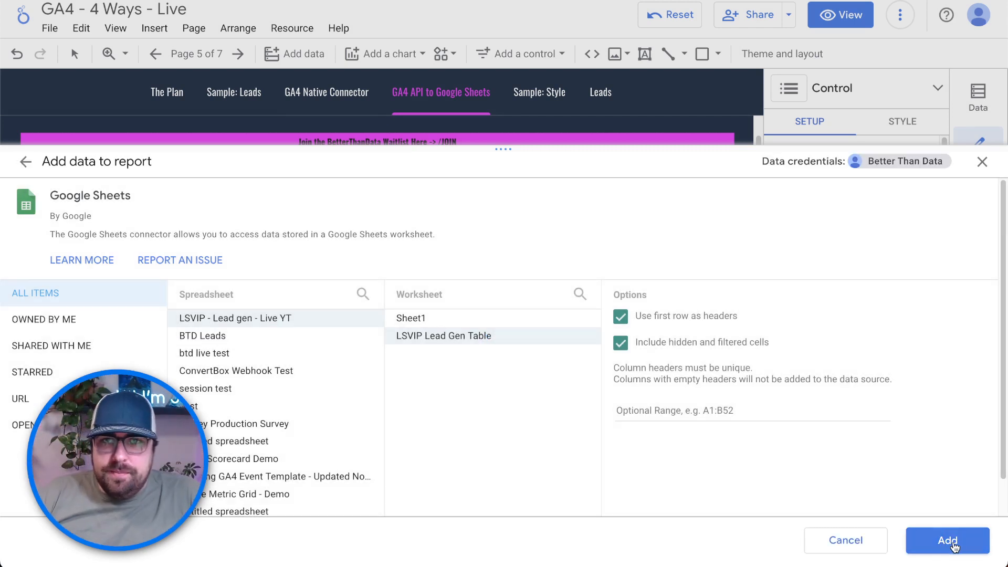
click(953, 545)
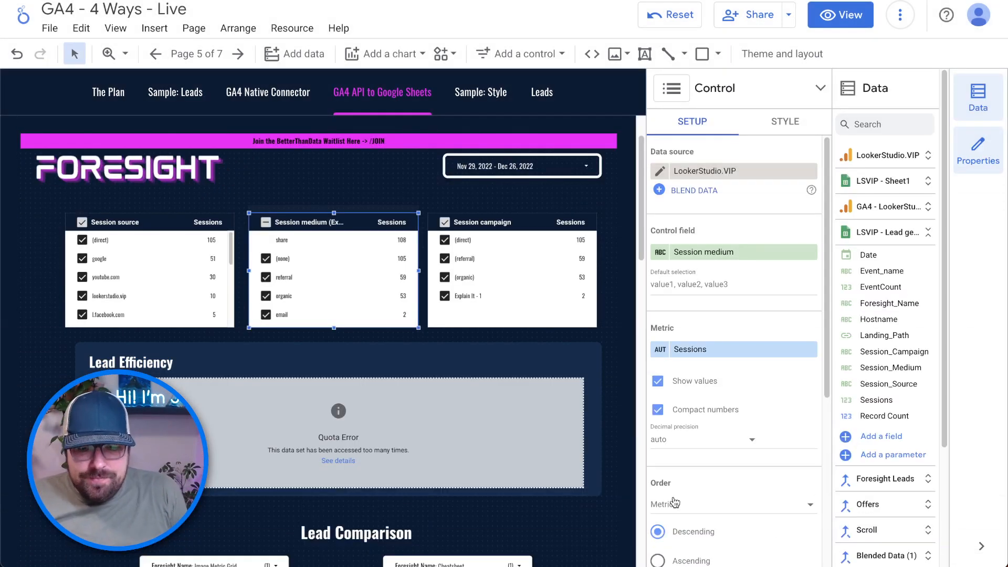
Switch all three session filter controls to the LSVIP - Lead gen - Live YT source, with Date as their date range dimension.
right_click(339, 225)
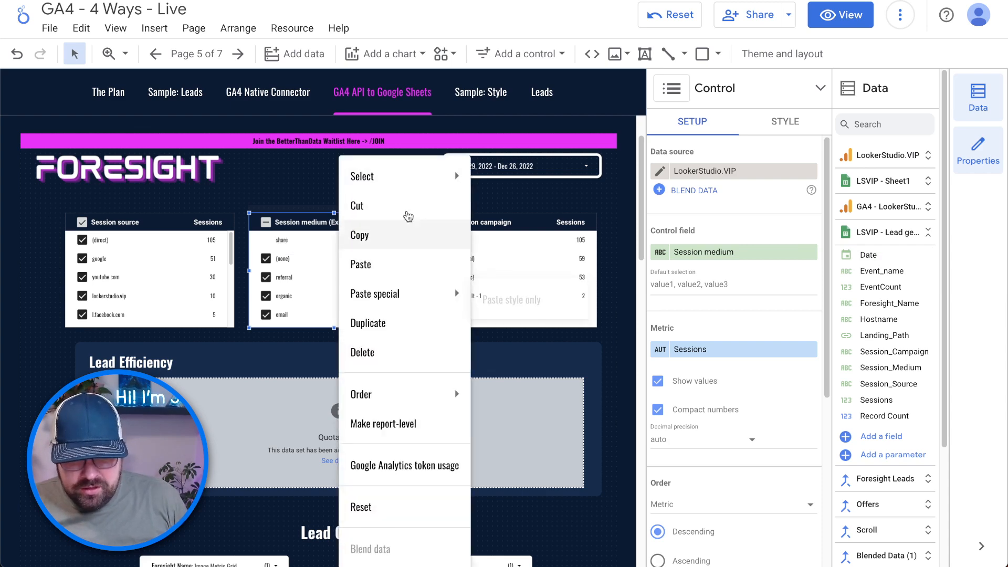
mouse_move(462, 181)
click(607, 212)
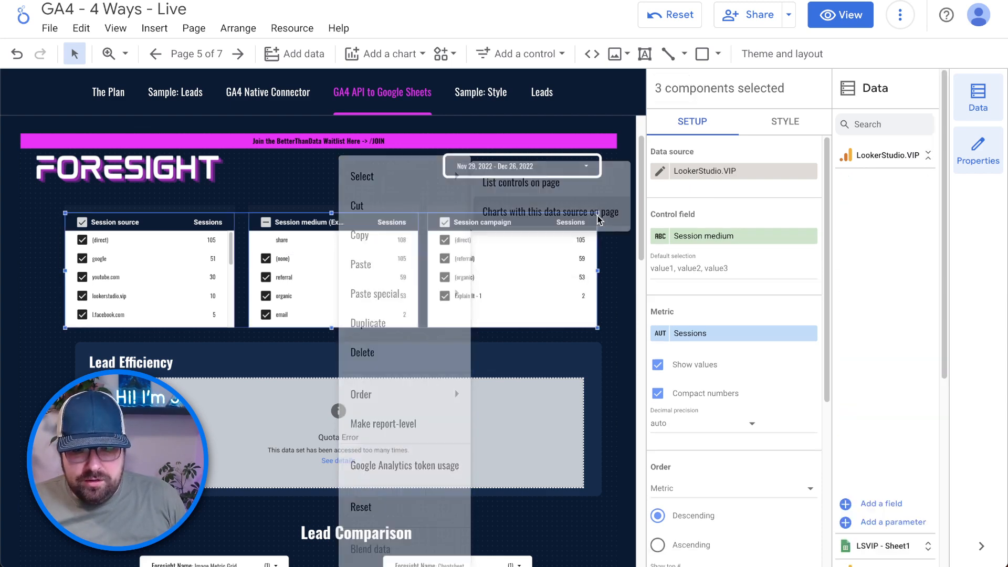
click(715, 175)
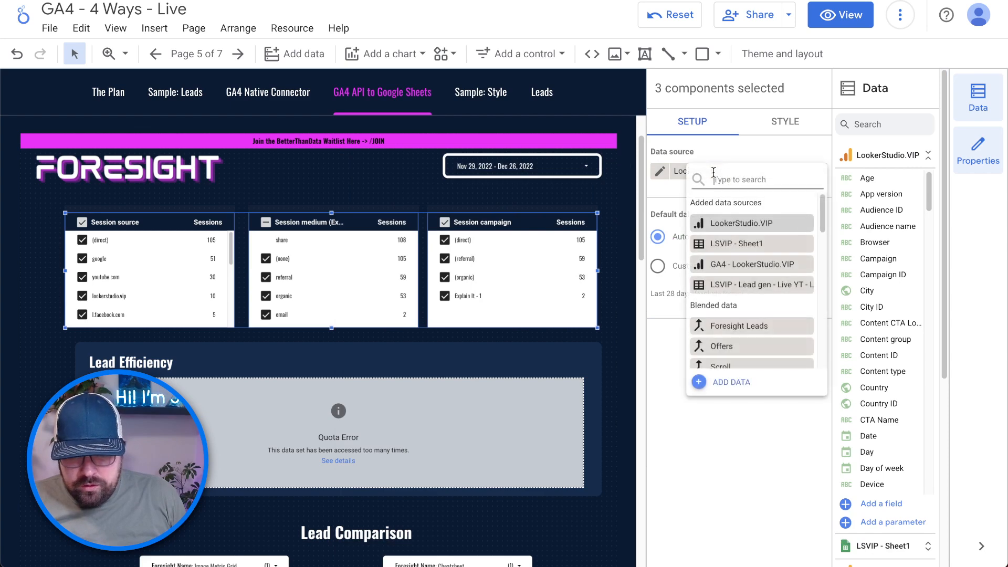
click(754, 285)
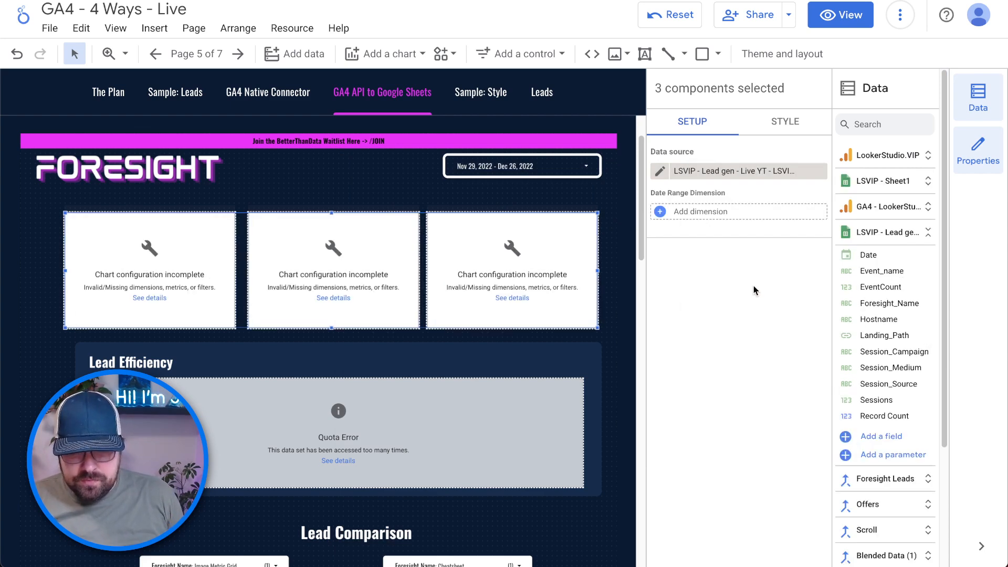
click(711, 212)
click(733, 261)
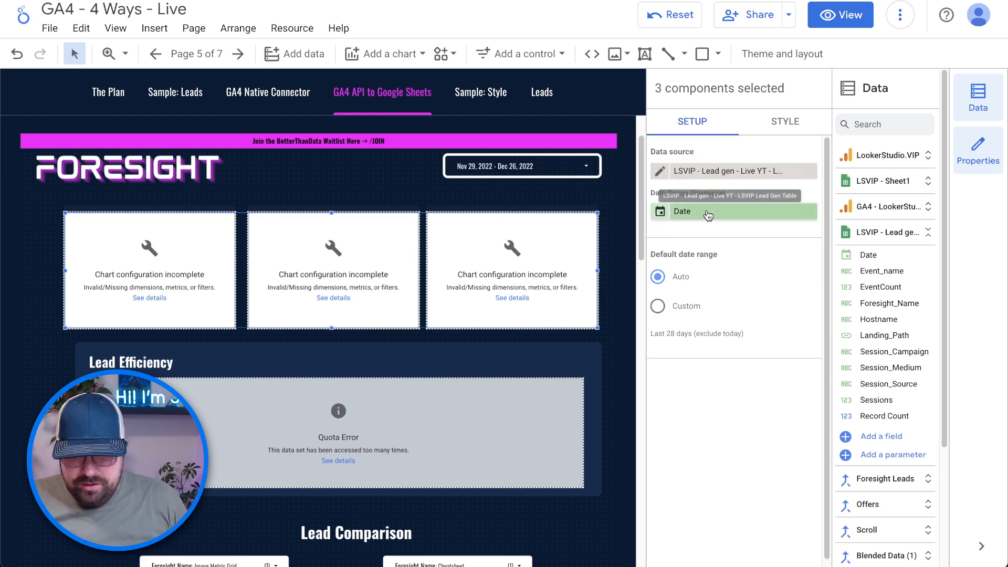
click(622, 221)
click(570, 242)
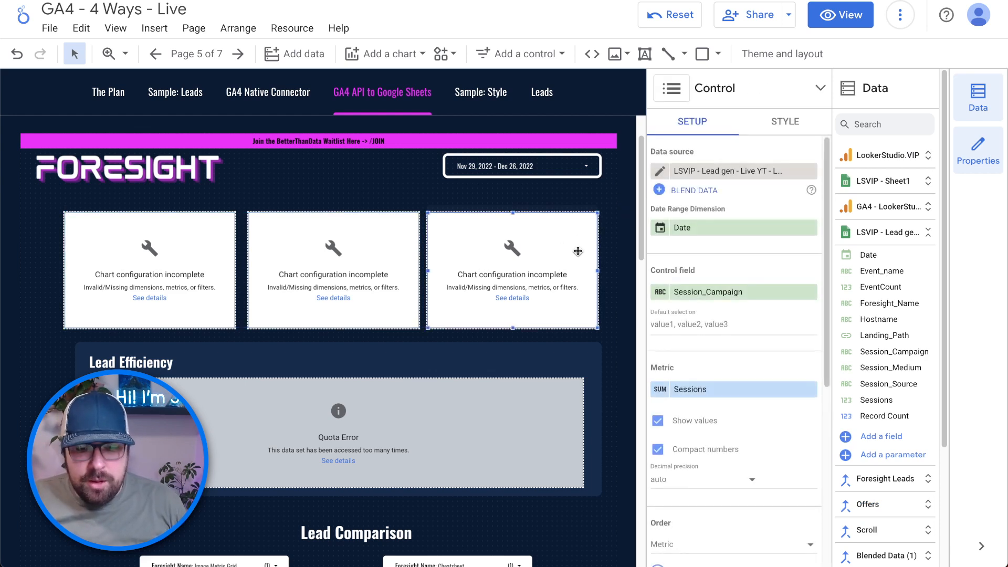
click(715, 293)
text(sess)
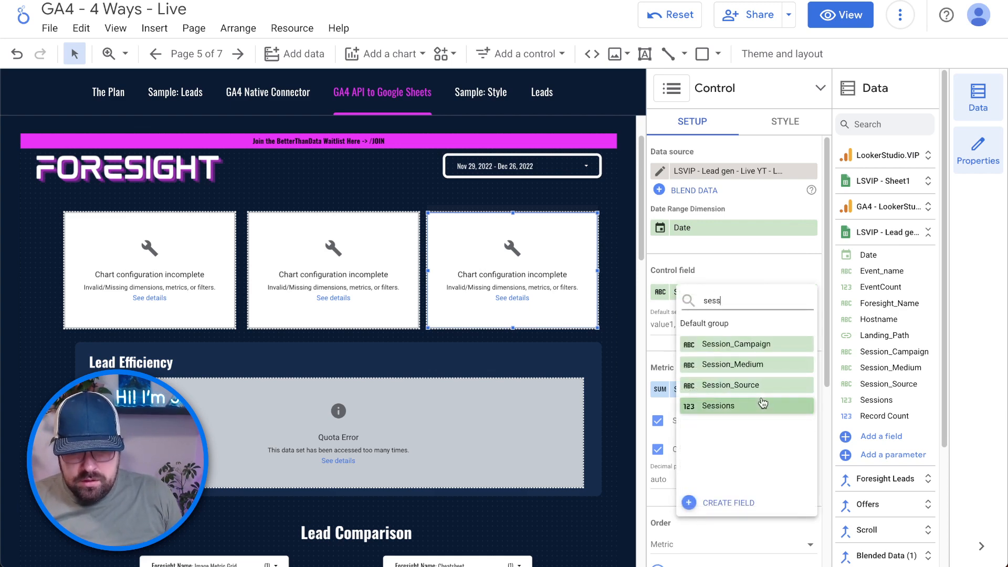
Remove the "i - event name = impression_lead" filter from the session source, medium and campaign controls.
click(184, 231)
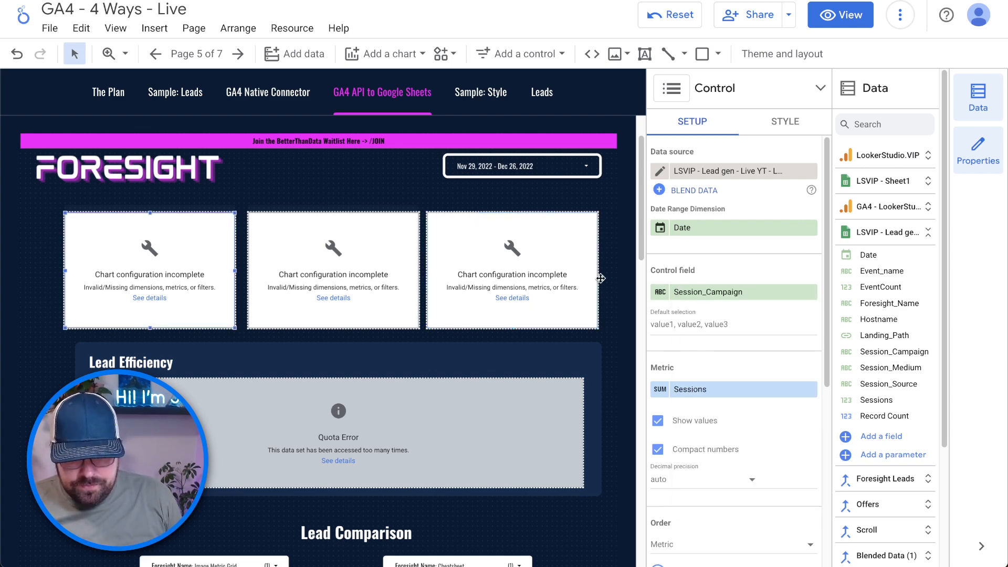
scroll(713, 346, down, 5)
scroll(713, 354, down, 5)
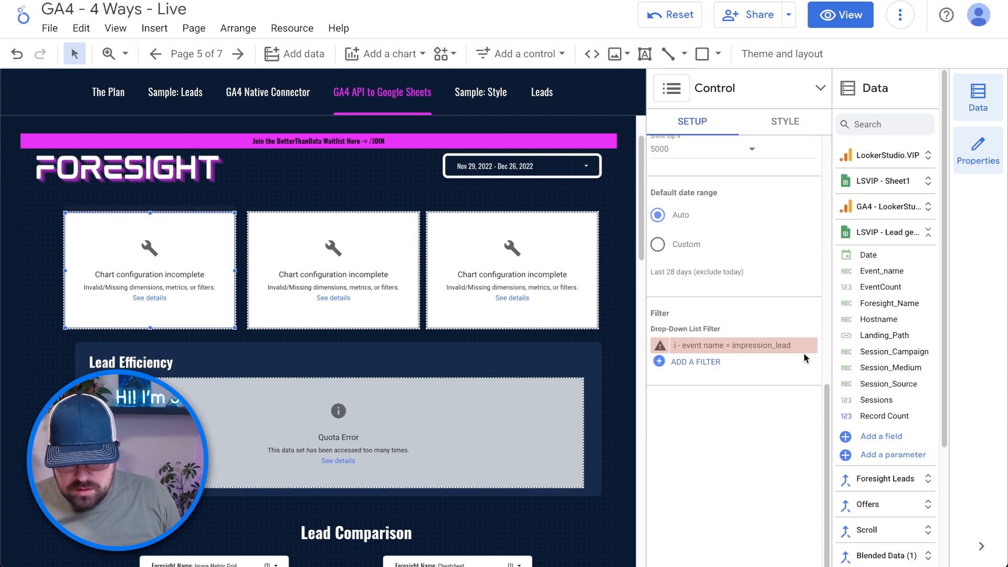
click(811, 356)
click(391, 269)
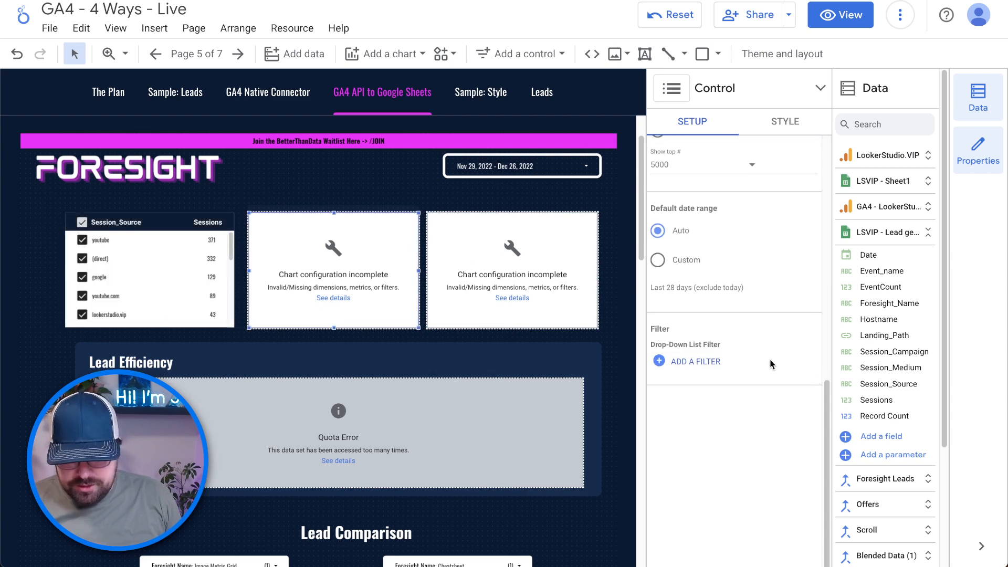
click(810, 371)
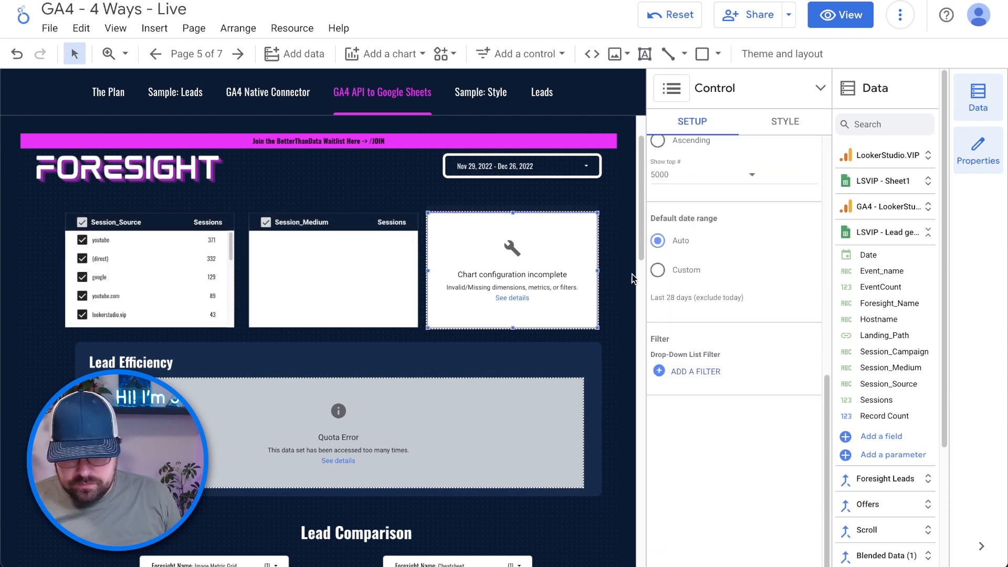
scroll(798, 398, down, 5)
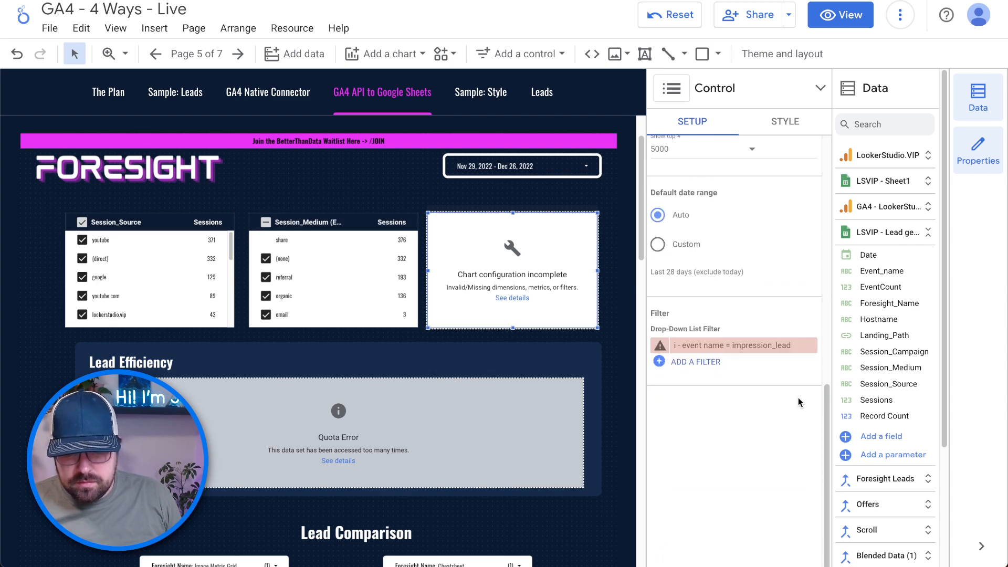
click(808, 345)
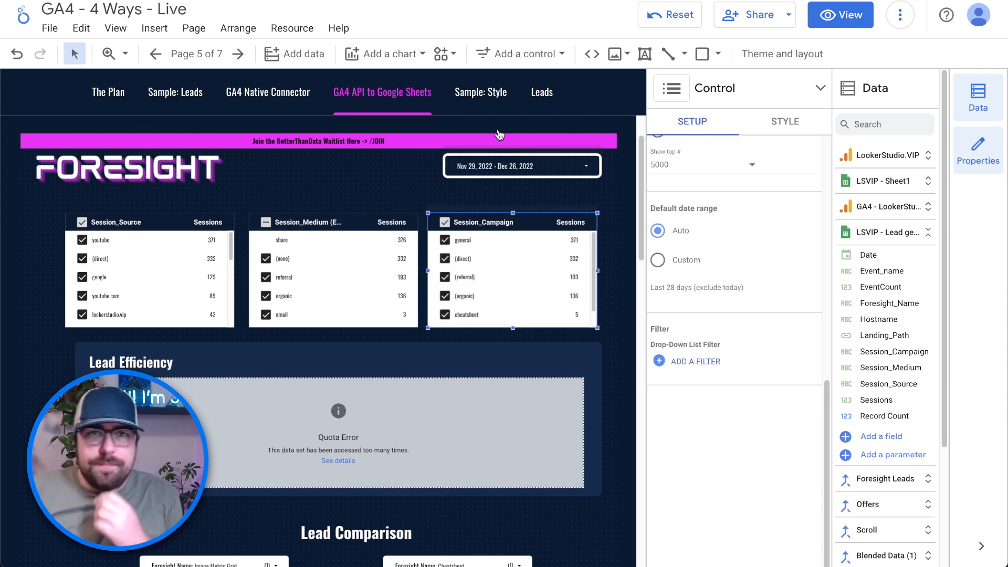
Change the Lead Efficiency table's data source from FS Lead Journey to the LSVIP - Lead gen - Live YT sheet.
click(977, 97)
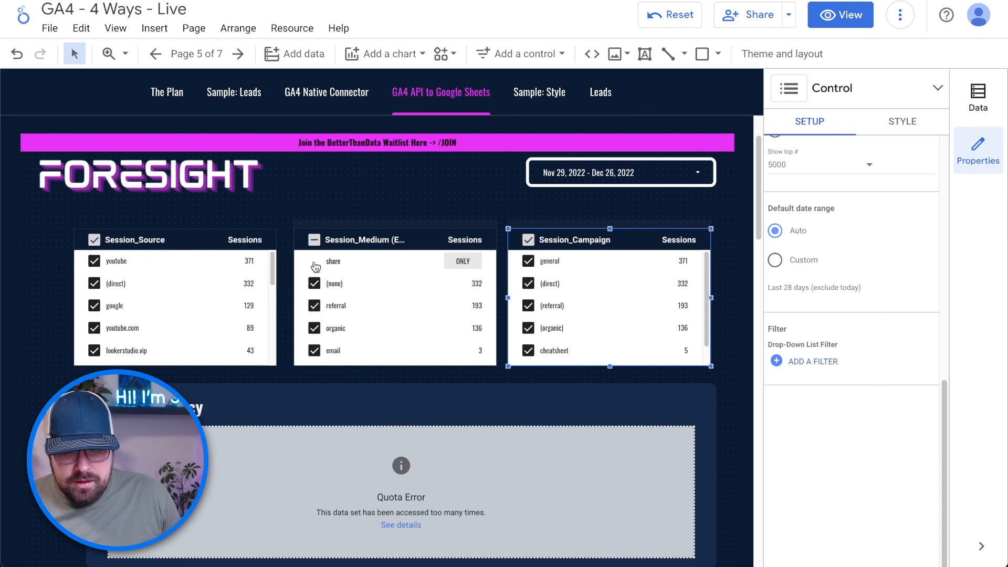
scroll(603, 315, down, 3)
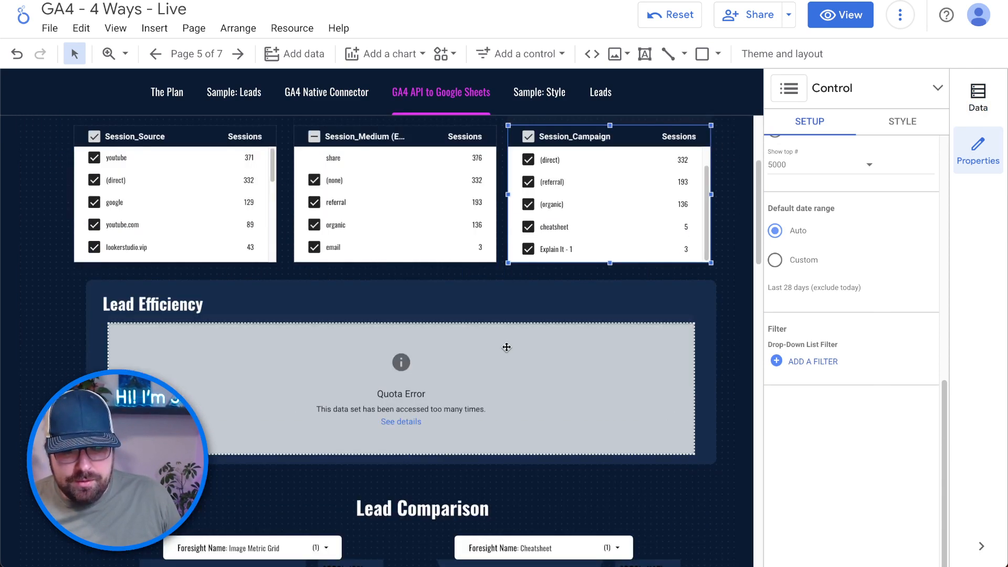
click(507, 347)
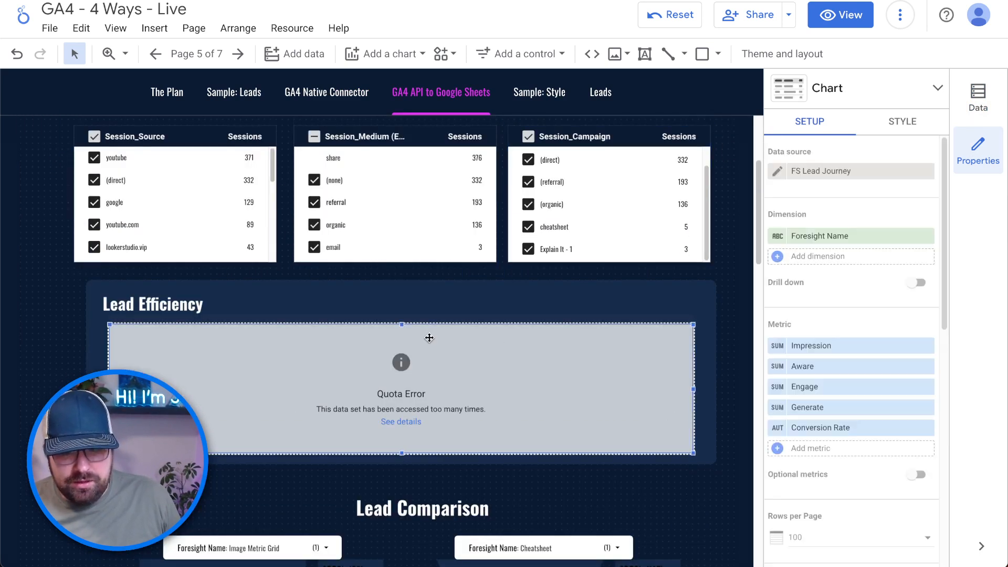
click(844, 174)
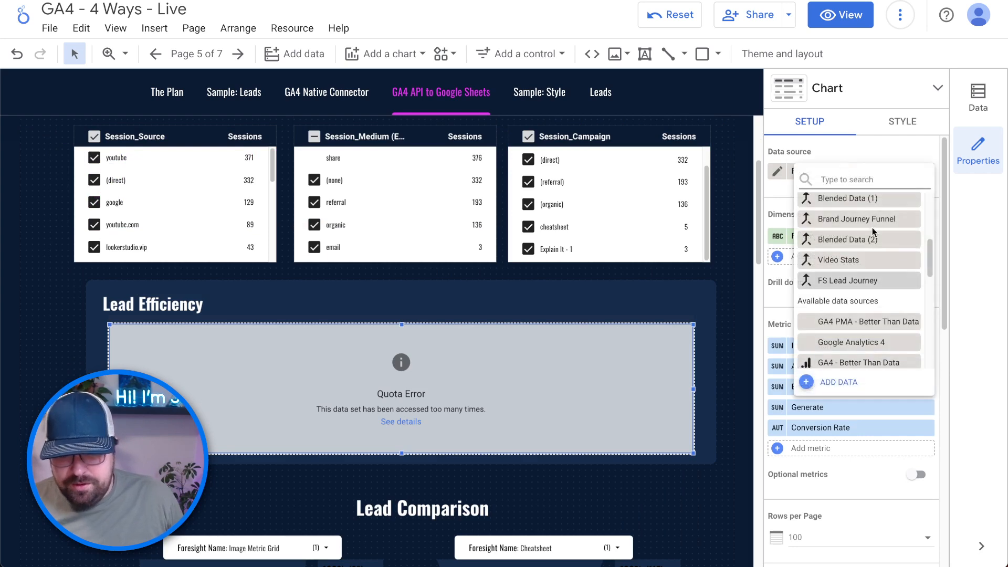
scroll(871, 232, up, 4)
click(837, 284)
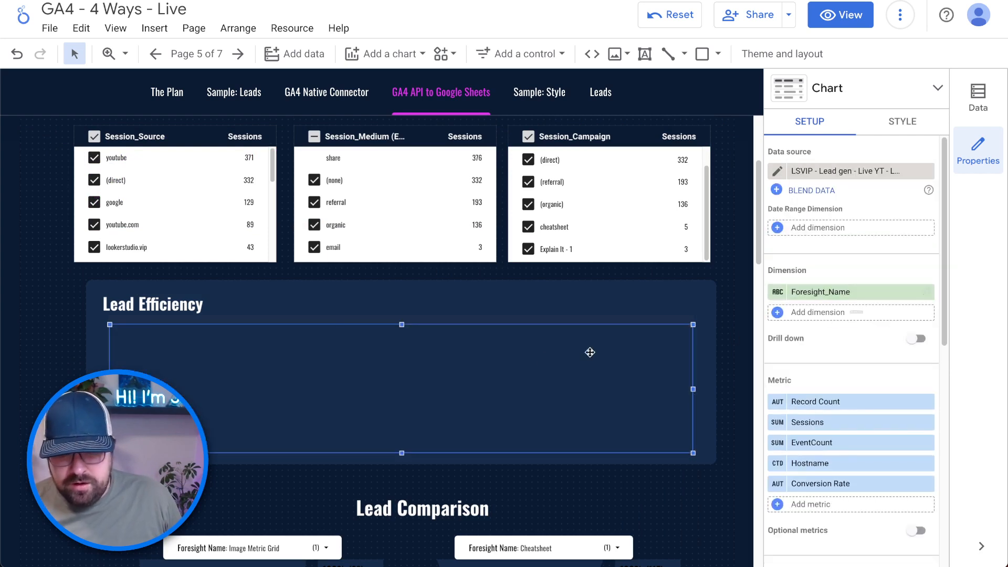
Remove all five metrics, from Record Count through Conversion Rate, from the Lead Efficiency table.
scroll(589, 353, down, 2)
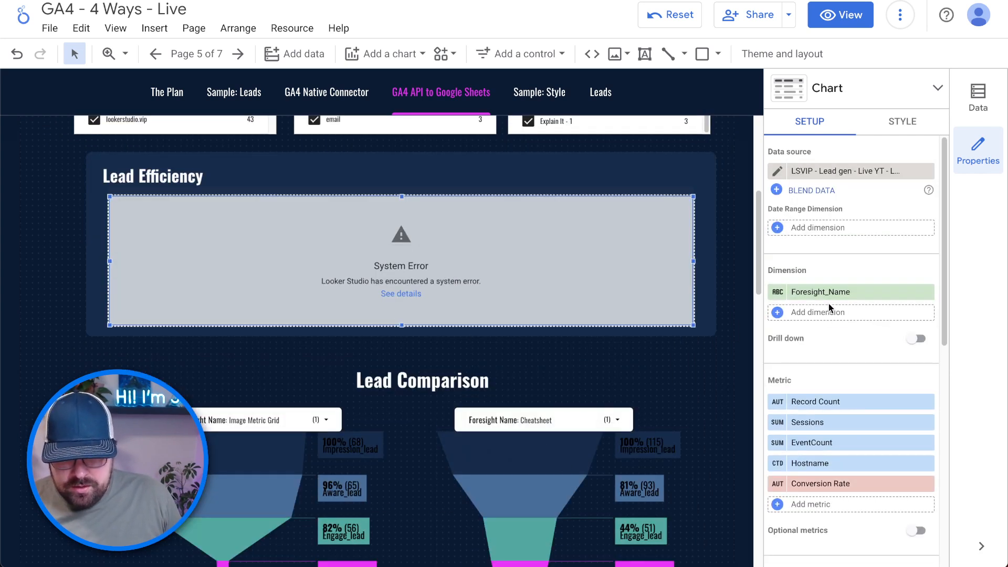
scroll(834, 310, down, 10)
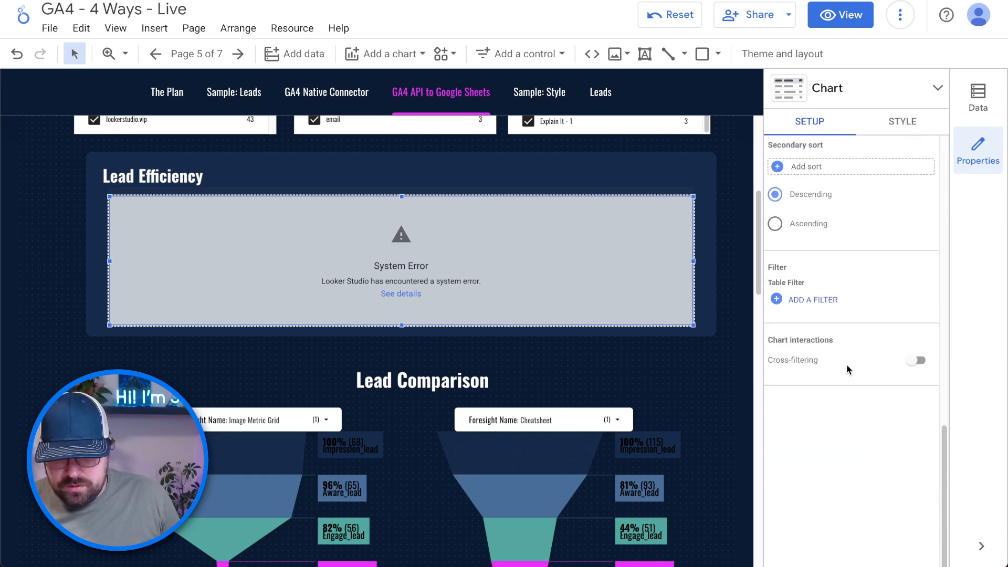
scroll(814, 288, up, 10)
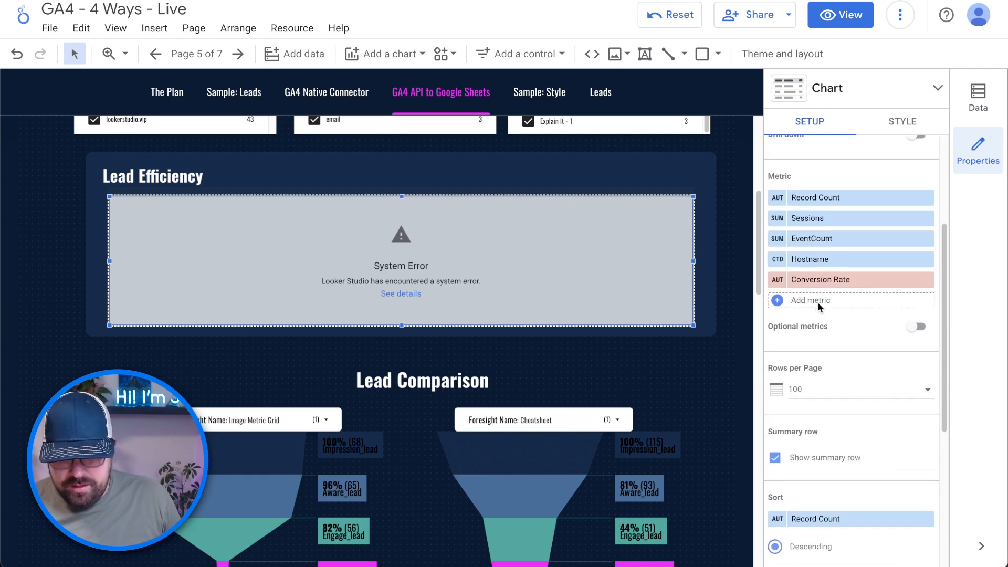
click(927, 198)
click(927, 198)
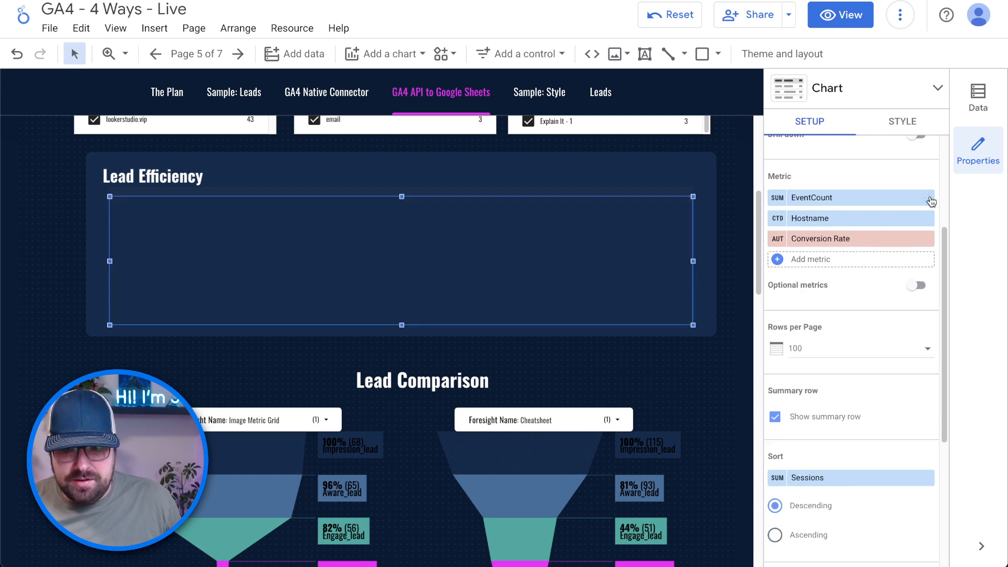
click(927, 198)
click(927, 197)
click(927, 198)
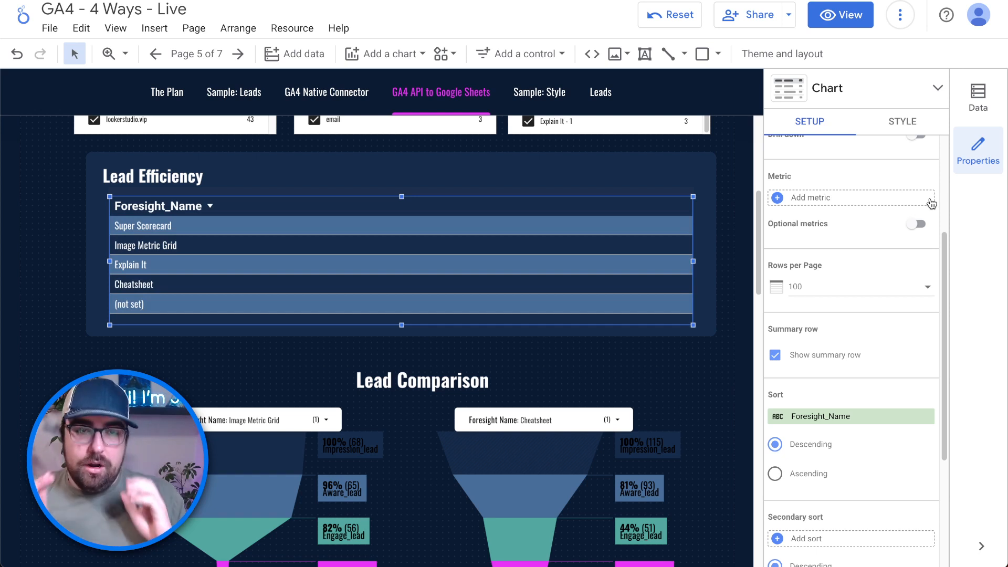
Start a new calculated metric for the Lead Efficiency table with an IF formula testing Event_name="impression_lead".
scroll(850, 292, up, 4)
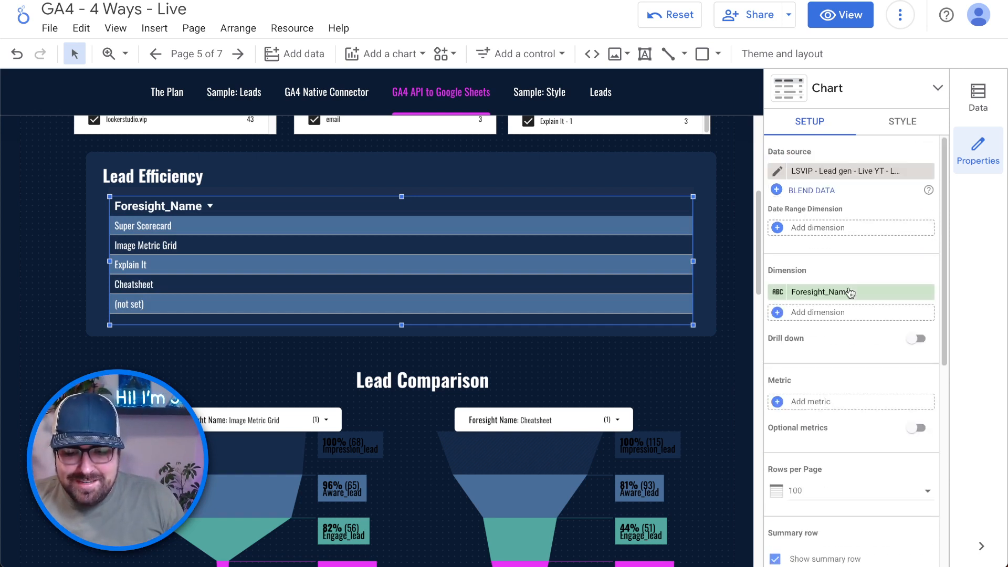
click(820, 402)
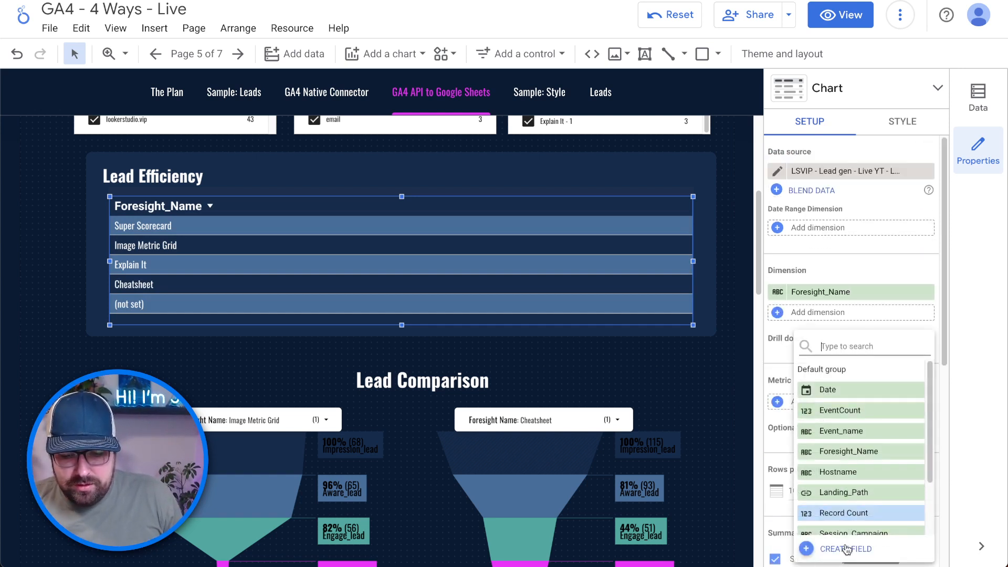
click(845, 549)
click(835, 295)
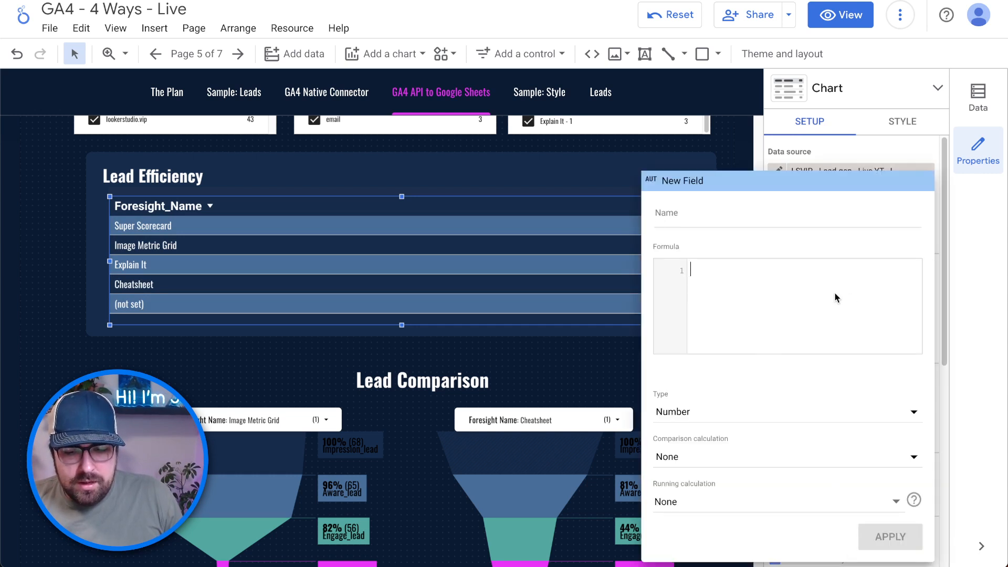
text(if)
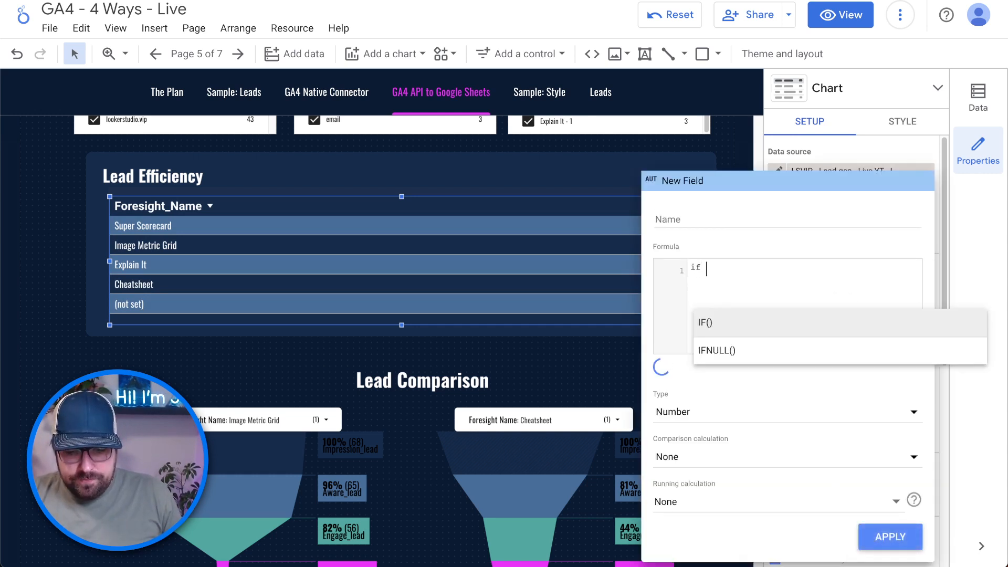
key(Return)
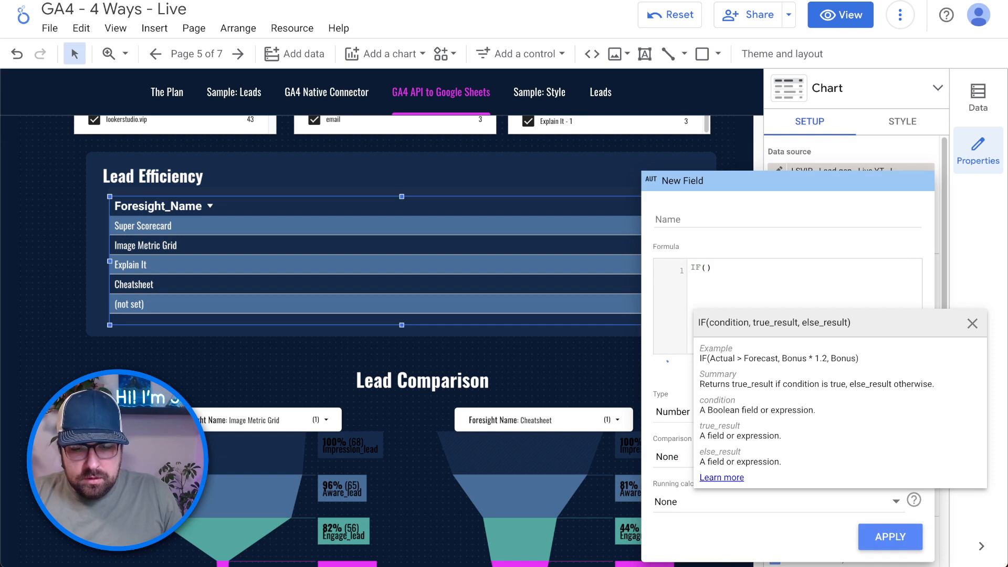
text(if)
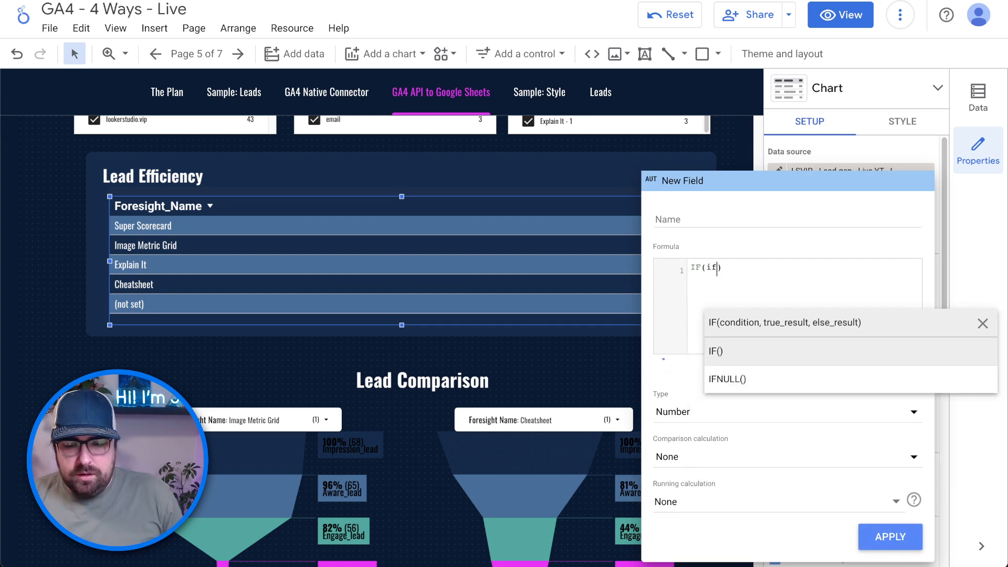
key(BackSpace)
key(BackSpace)
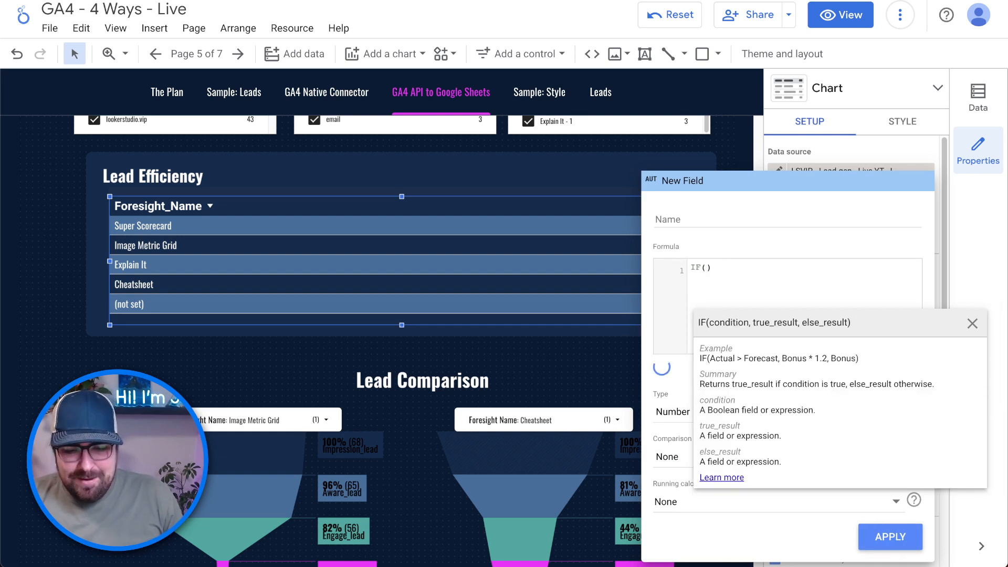
text(eve)
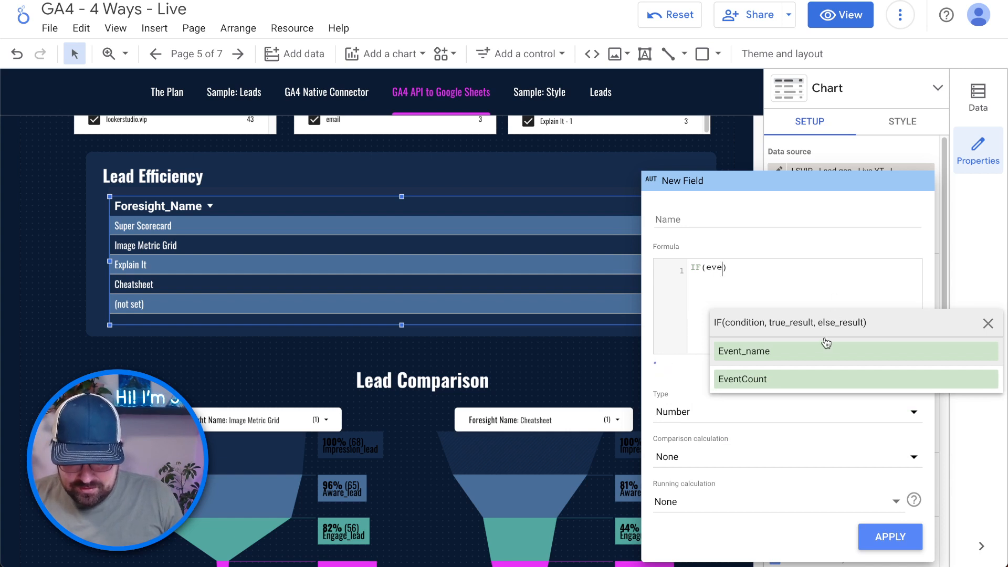
click(817, 348)
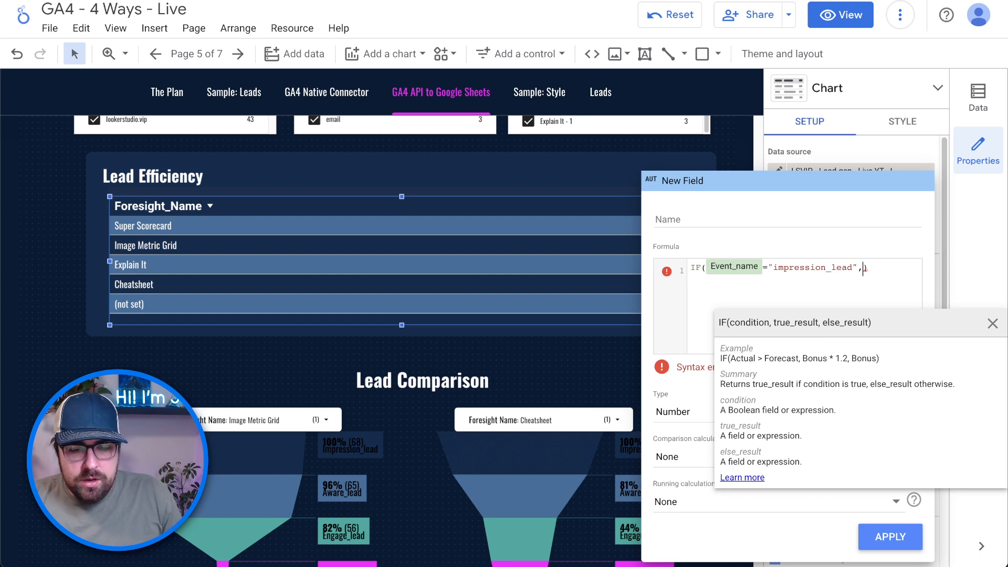
Complete the IF formula so it returns Sessions when the condition is true and 0 otherwise.
text(session)
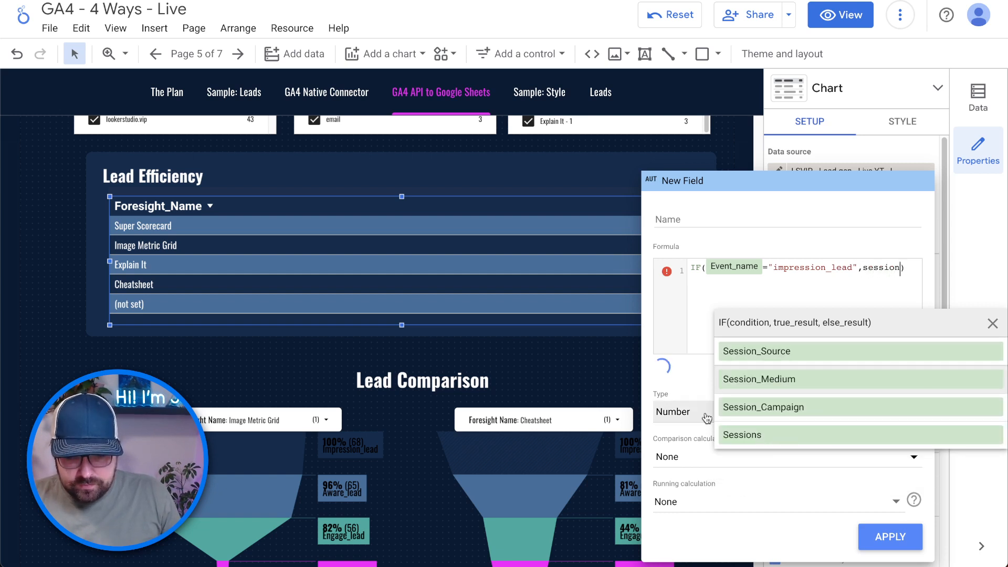
click(761, 434)
text(,)
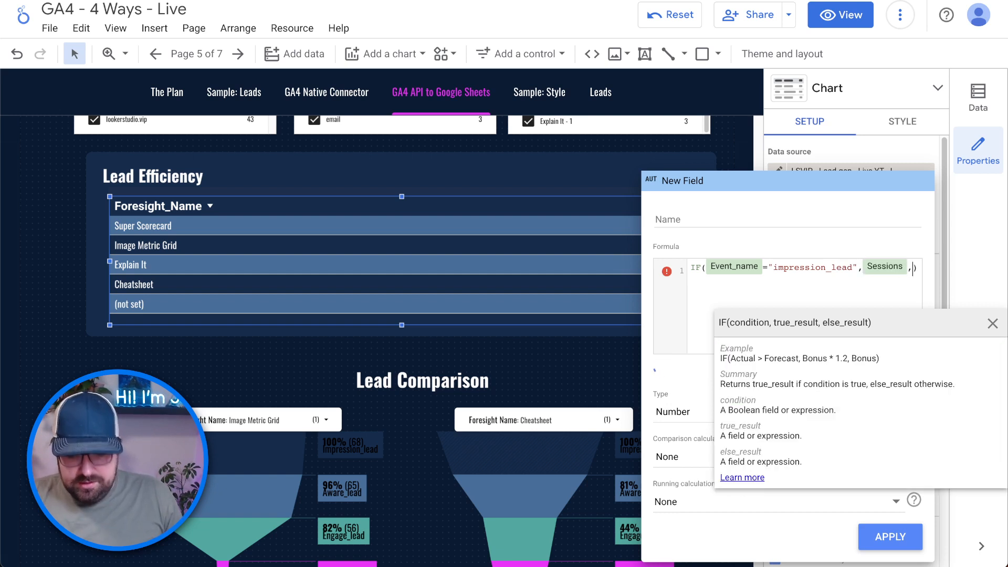
text(0)
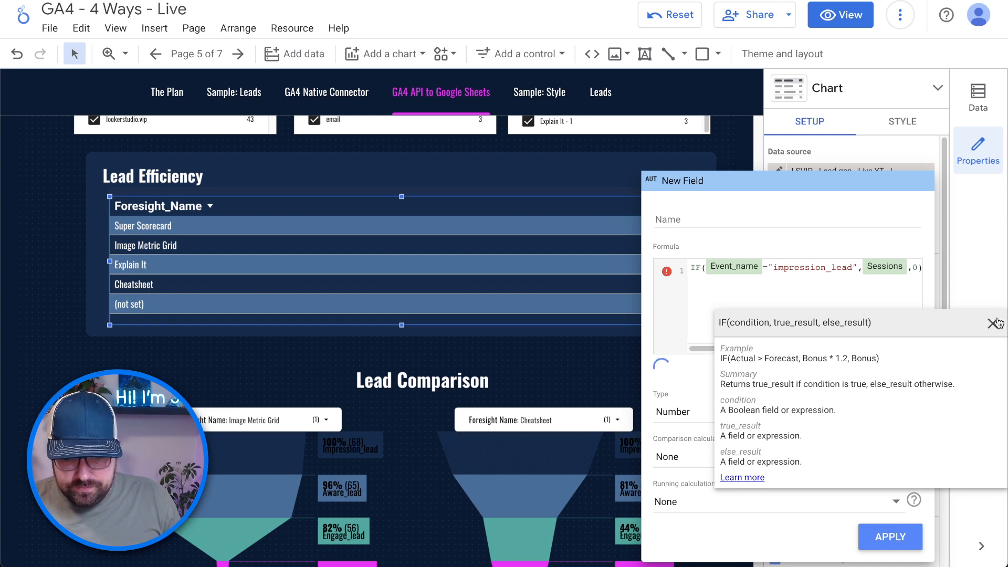
click(992, 323)
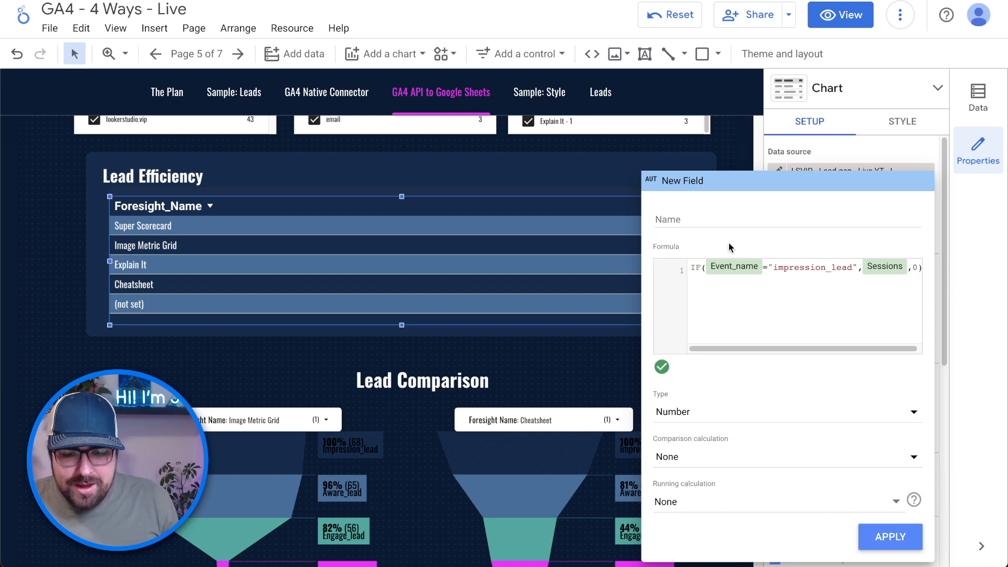
Name the calculated metric Impression, copy its whole formula for reuse and apply the field.
click(724, 221)
text(I)
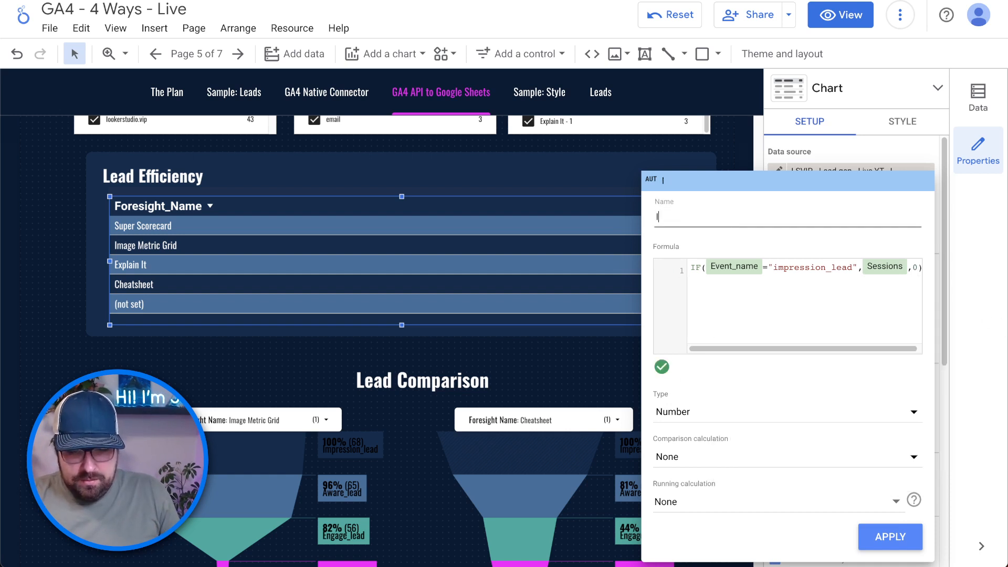
text(mpression)
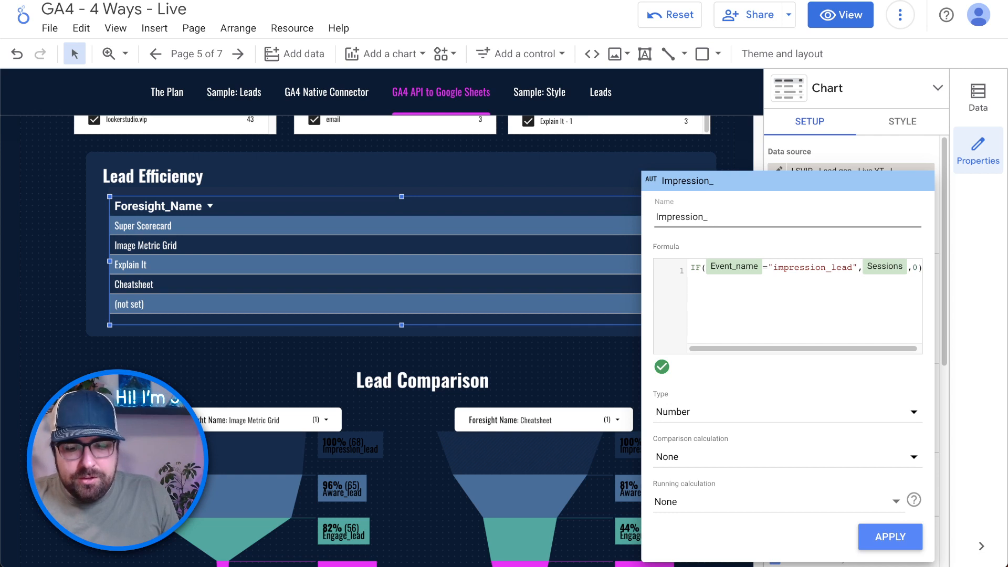
click(846, 279)
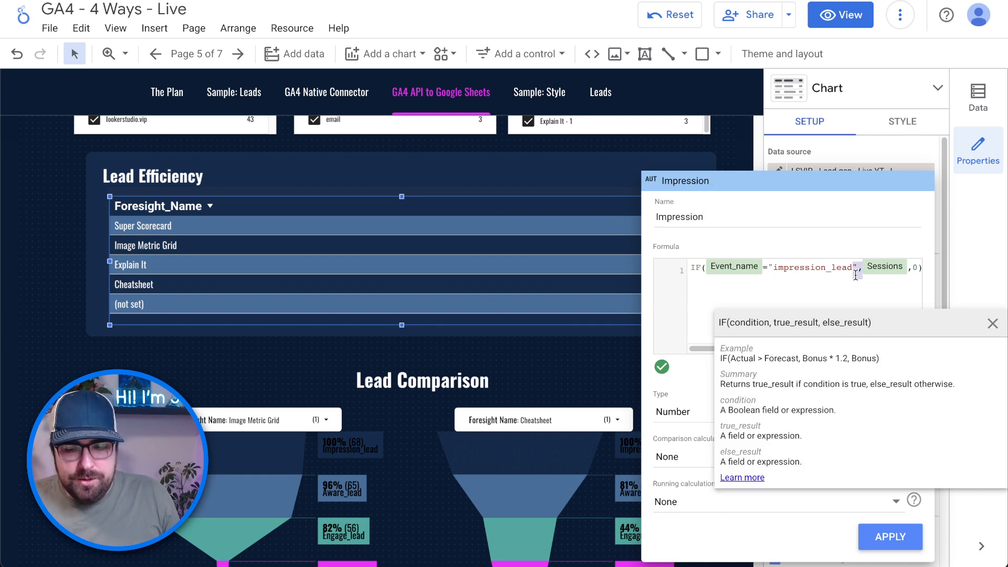
key(ctrl+a)
key(ctrl+c)
click(886, 538)
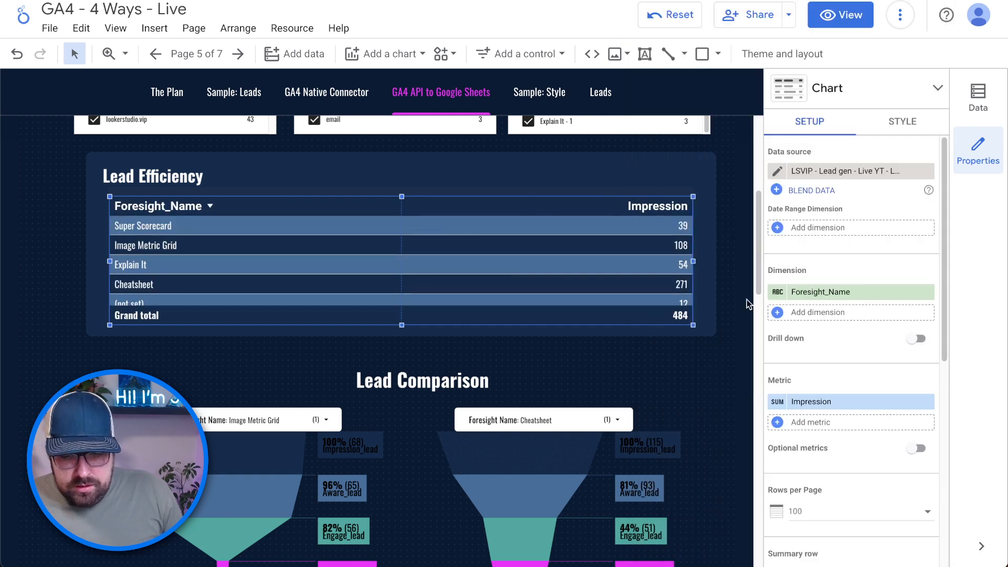
Set Date as the Lead Efficiency table's date range dimension.
click(818, 227)
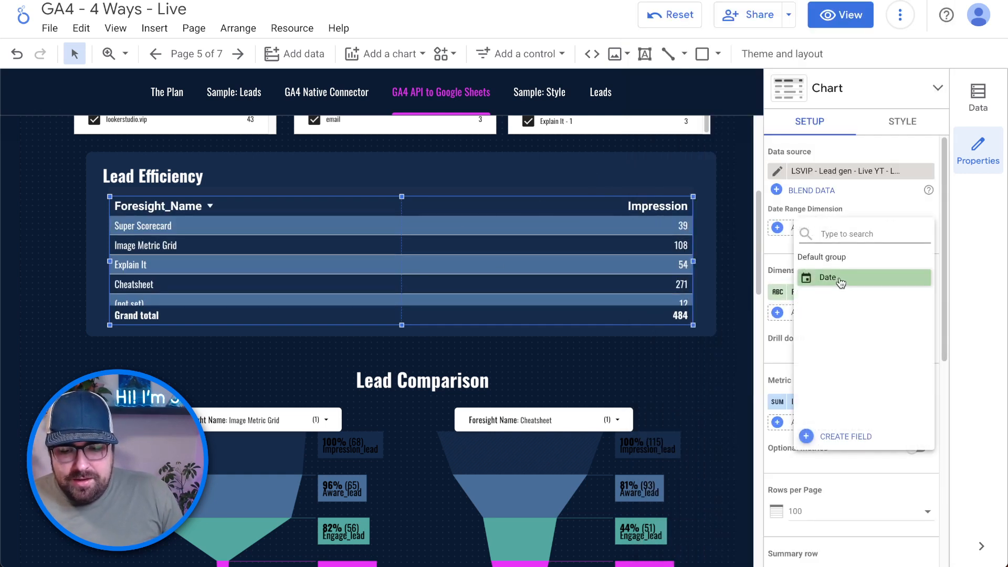
click(838, 277)
Add a calculated metric named aware from the copied formula, with "aware_lead" as the event name: IF(Event_name="aware_lead",Sessions,0).
scroll(838, 284, down, 2)
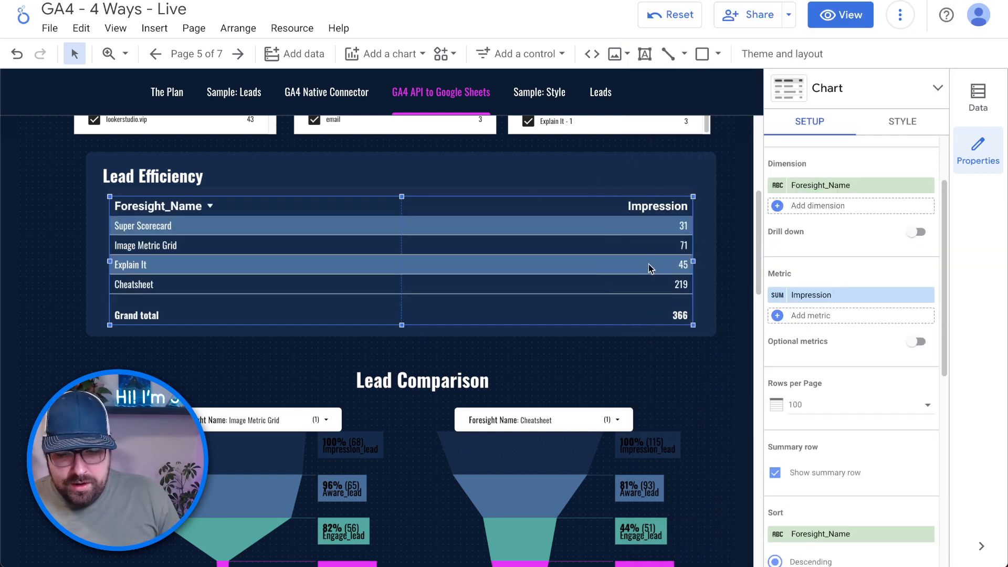
click(838, 316)
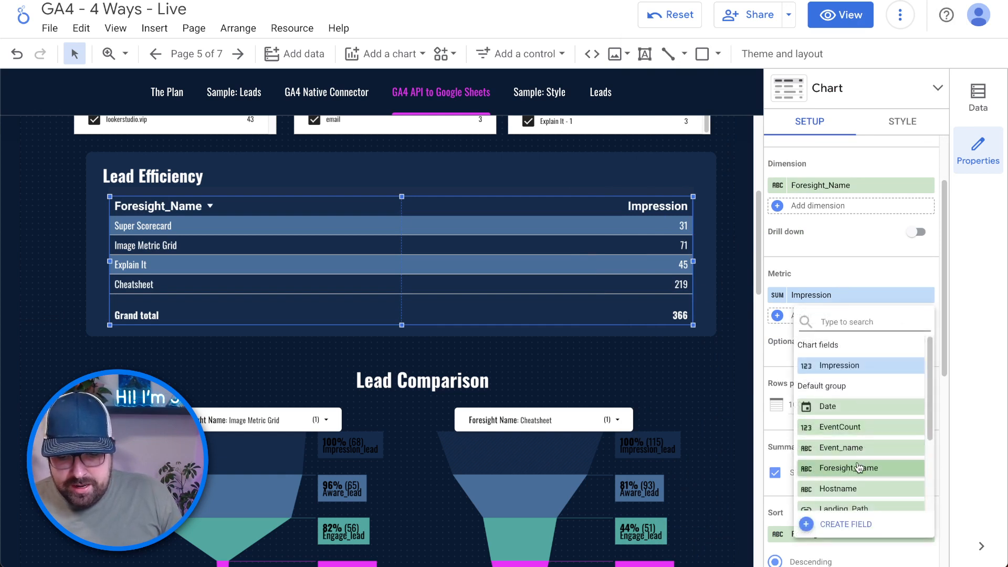
click(842, 525)
click(675, 322)
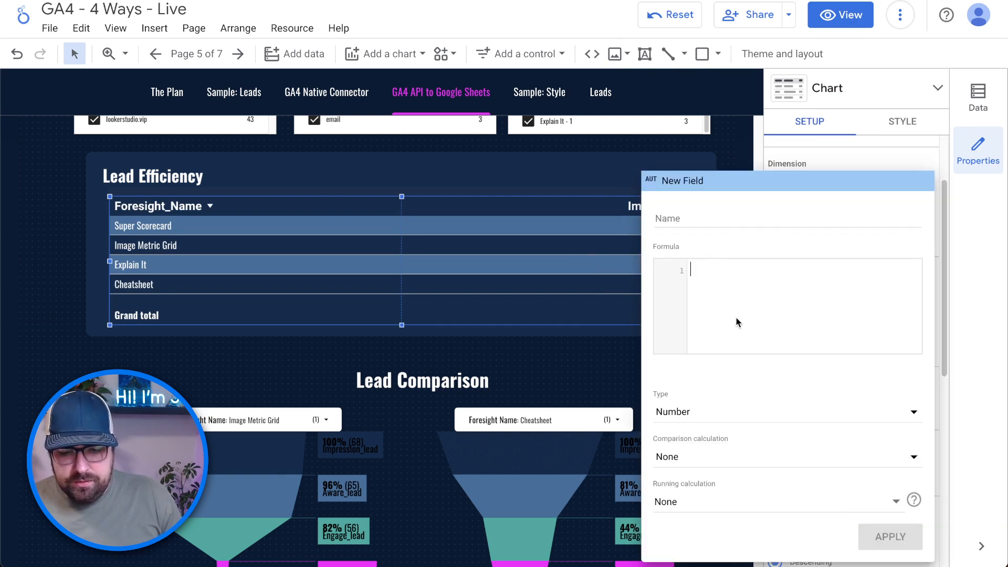
key(ctrl+v)
drag(816, 270, 773, 269)
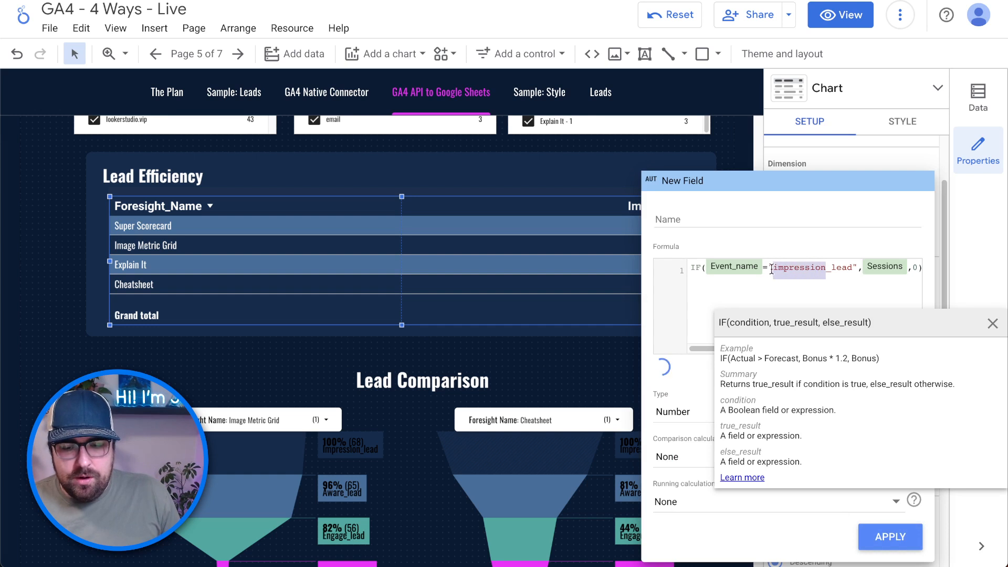
text(aware)
click(992, 323)
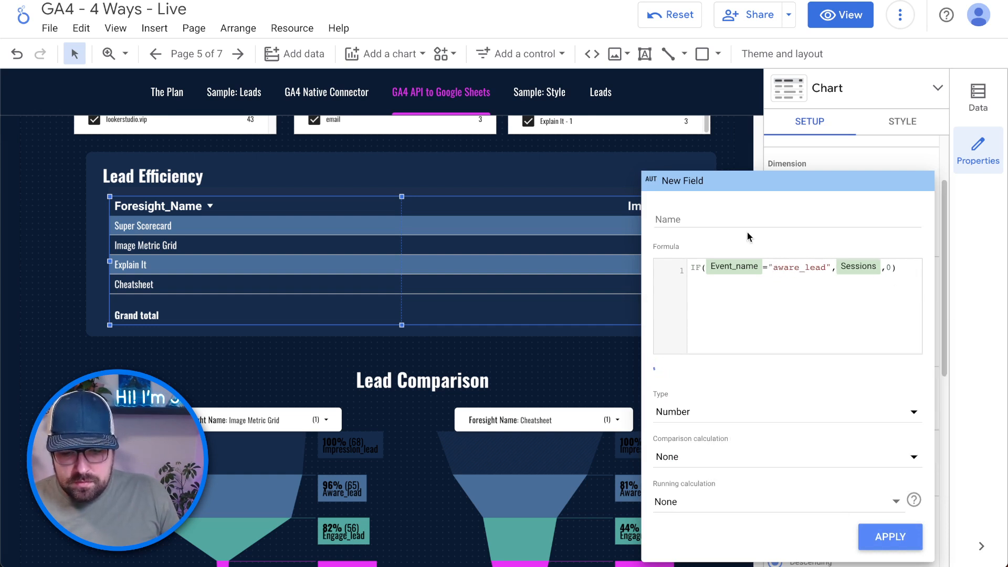
click(749, 221)
text(aware)
click(898, 537)
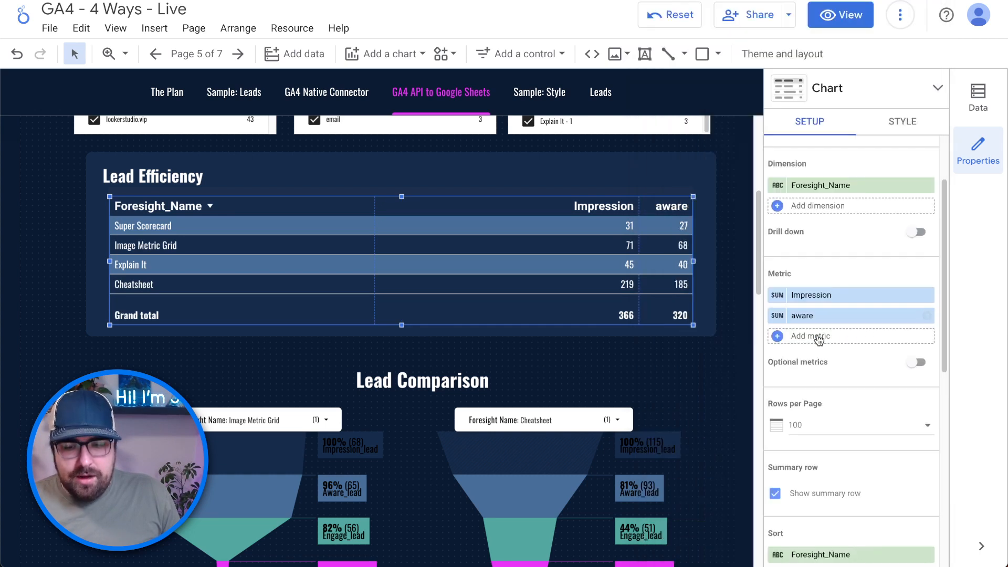
Add a calculated metric named Engage from the copied formula, with "engage_lead" as the event name: IF(Event_name="engage_lead",Sessions,0).
click(819, 336)
click(828, 545)
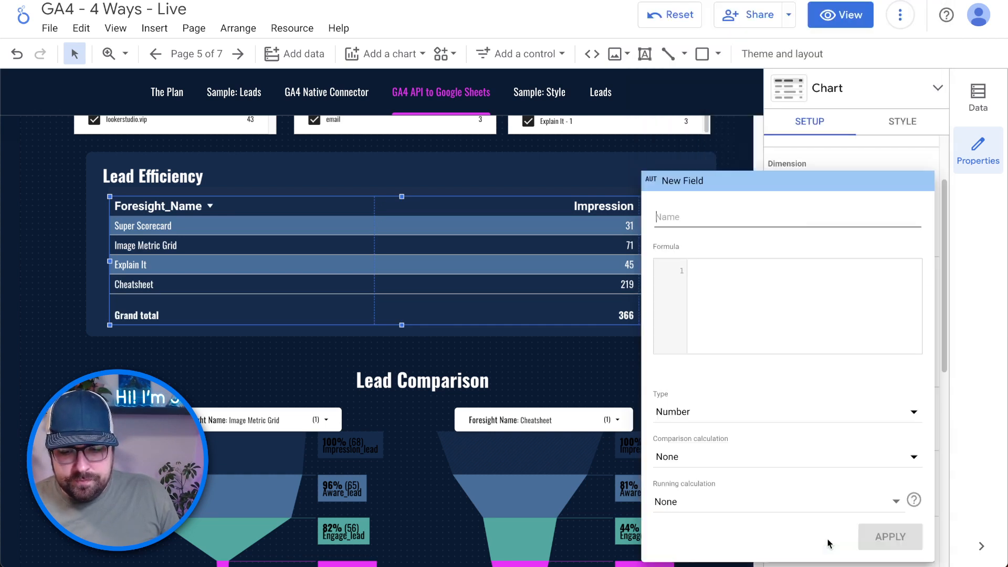
click(747, 315)
key(ctrl+v)
drag(823, 269, 775, 266)
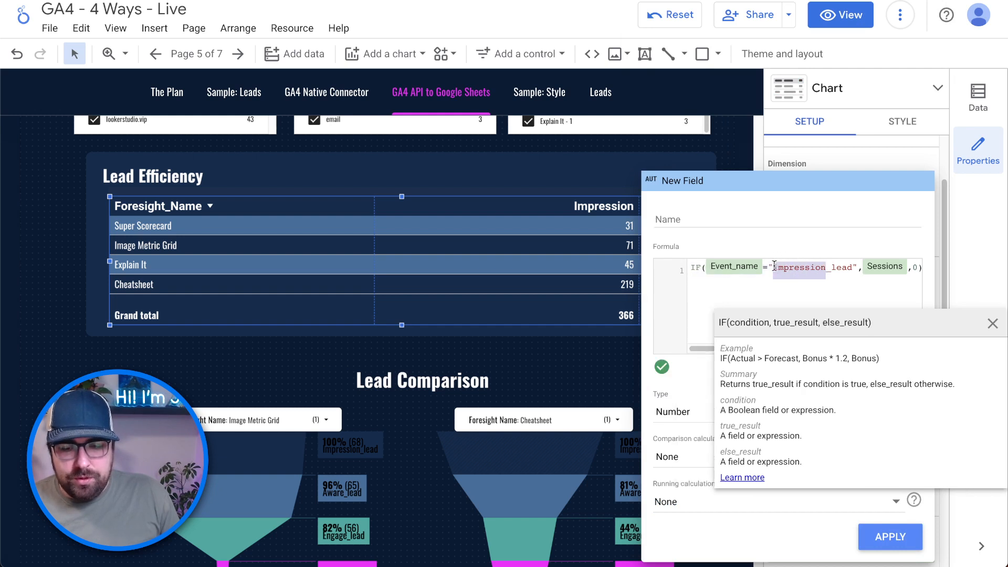
text(engage)
click(732, 215)
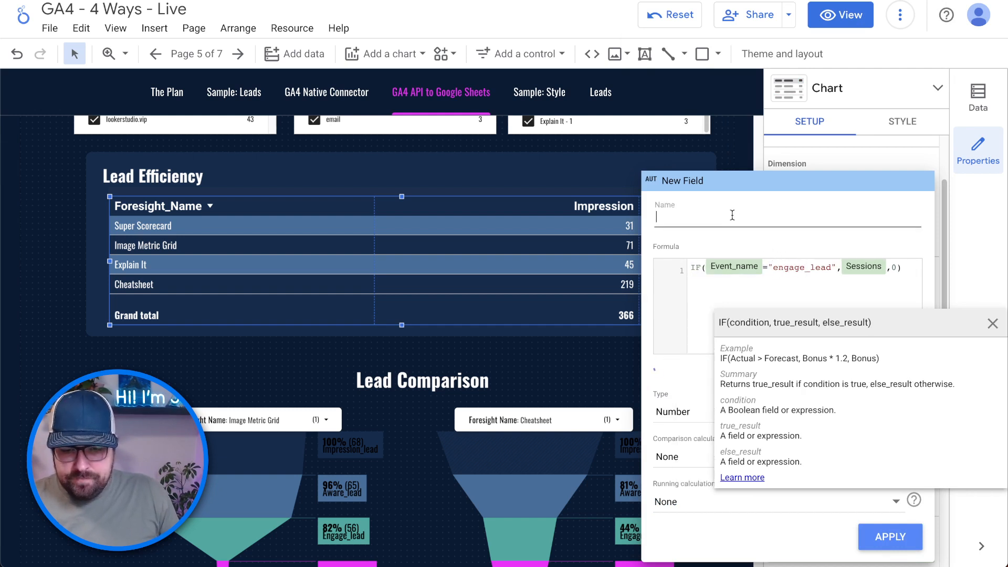
text(Engage)
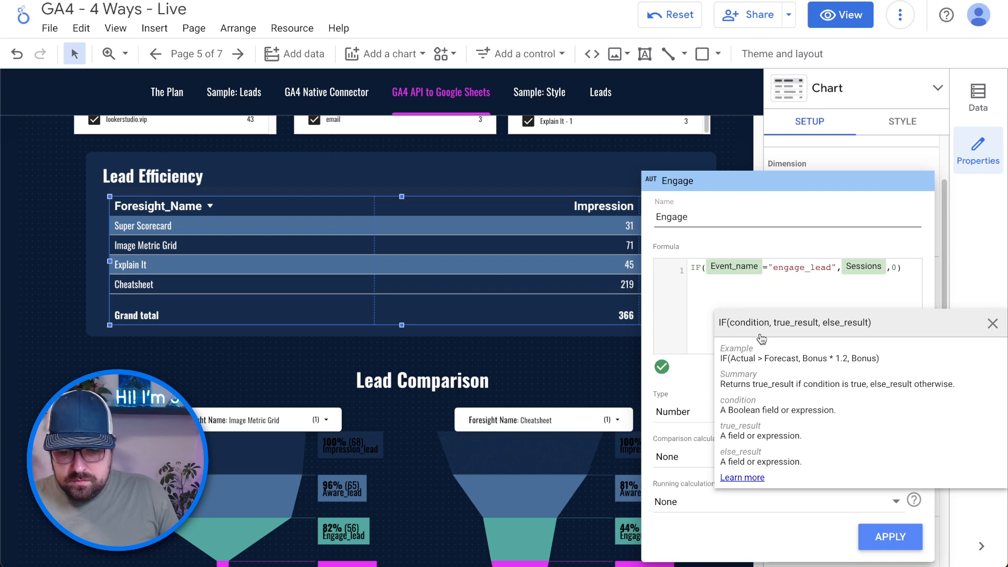
click(887, 534)
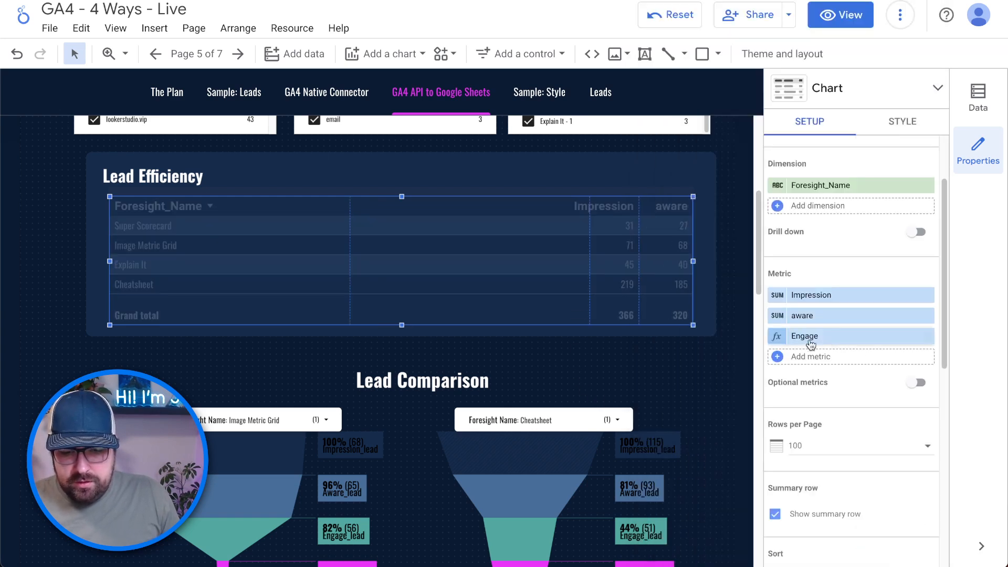
Add a calculated metric named Generate from the copied formula, with "generate_lead" as the event name: IF(Event_name="generate_lead",Sessions,0).
click(836, 366)
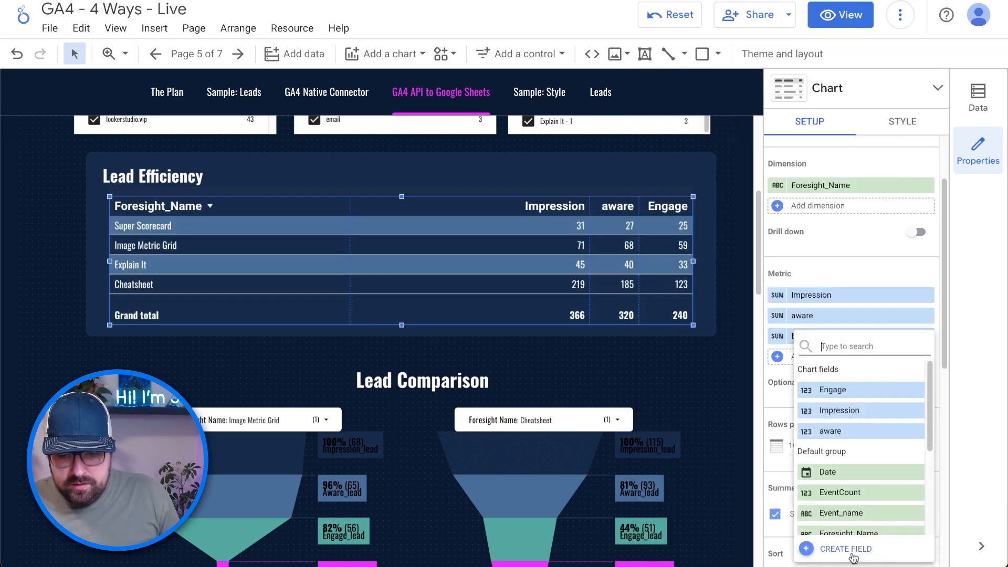
click(851, 554)
click(777, 337)
key(ctrl+v)
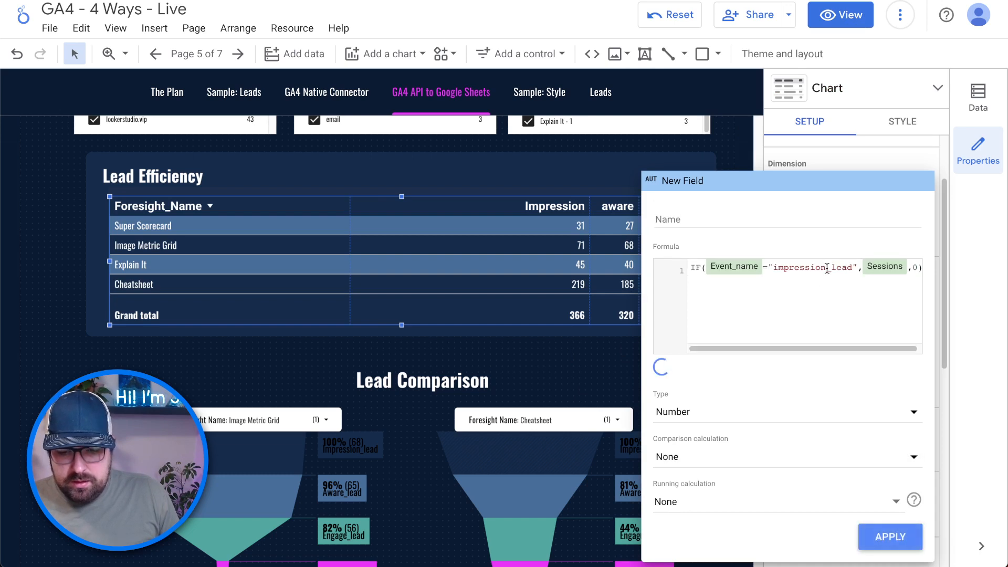
drag(815, 266, 772, 268)
text(genera)
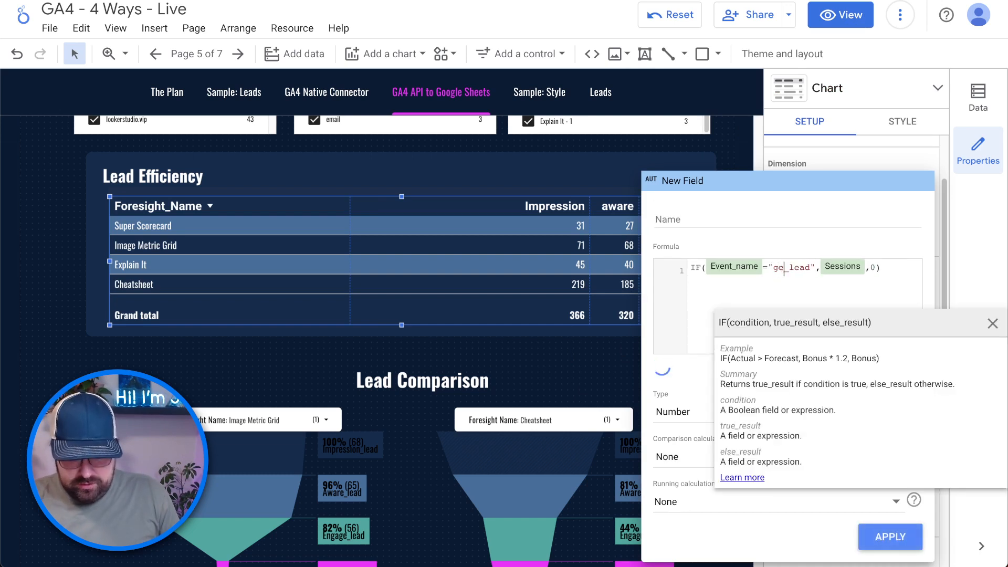
text(te)
click(710, 219)
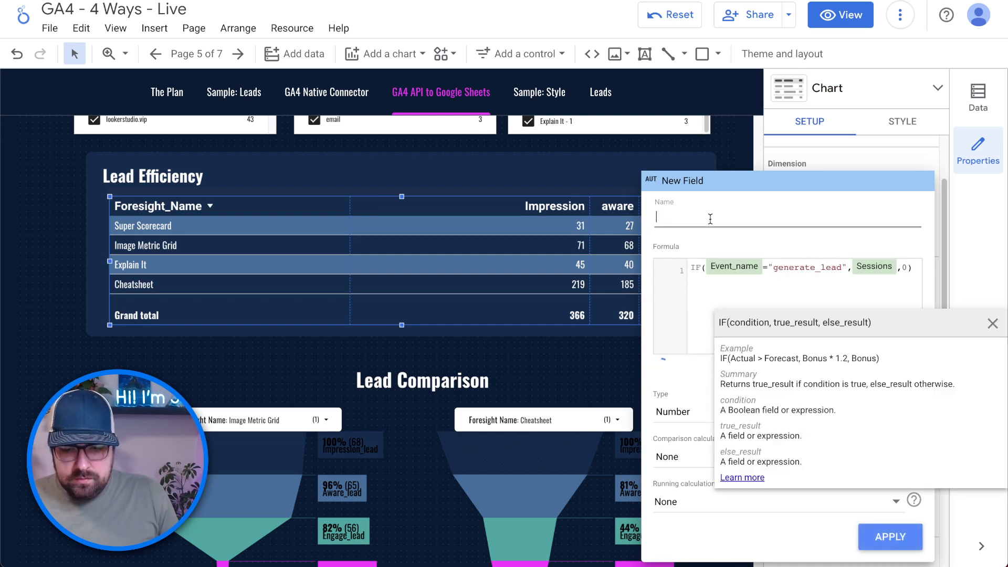
text(Genearte)
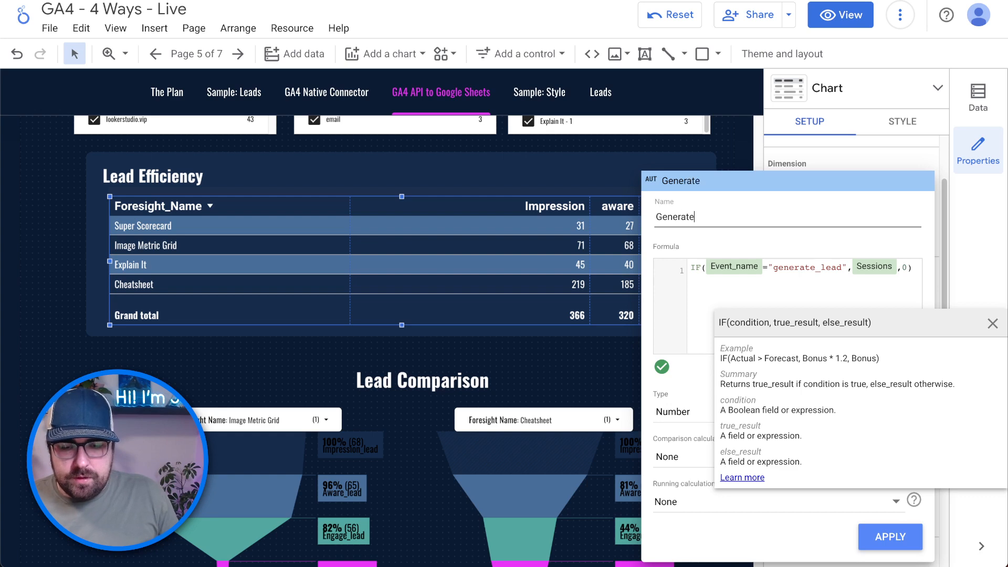
click(897, 536)
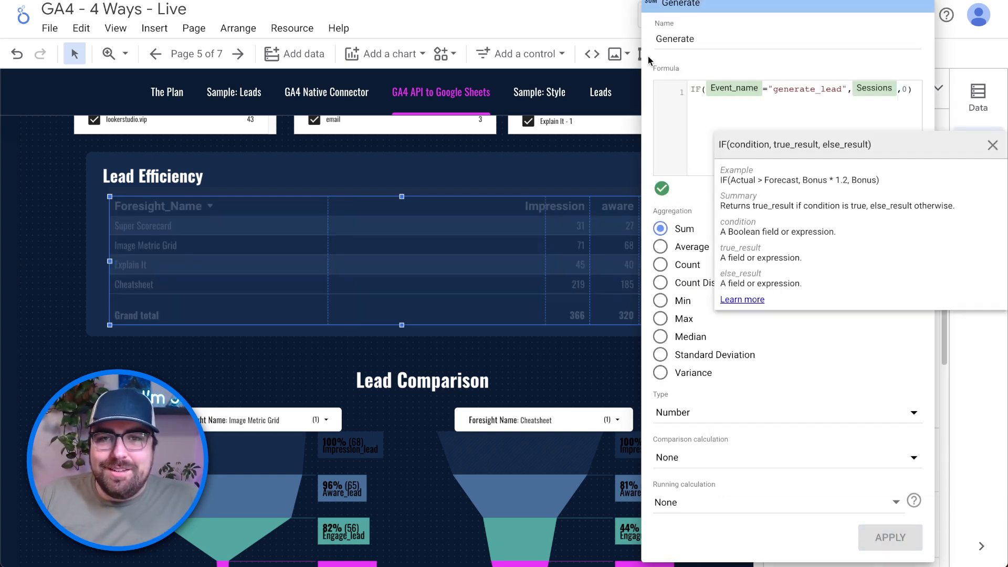
Close the Generate metric's editor and sort the Lead Efficiency table by Generate in descending order.
click(474, 278)
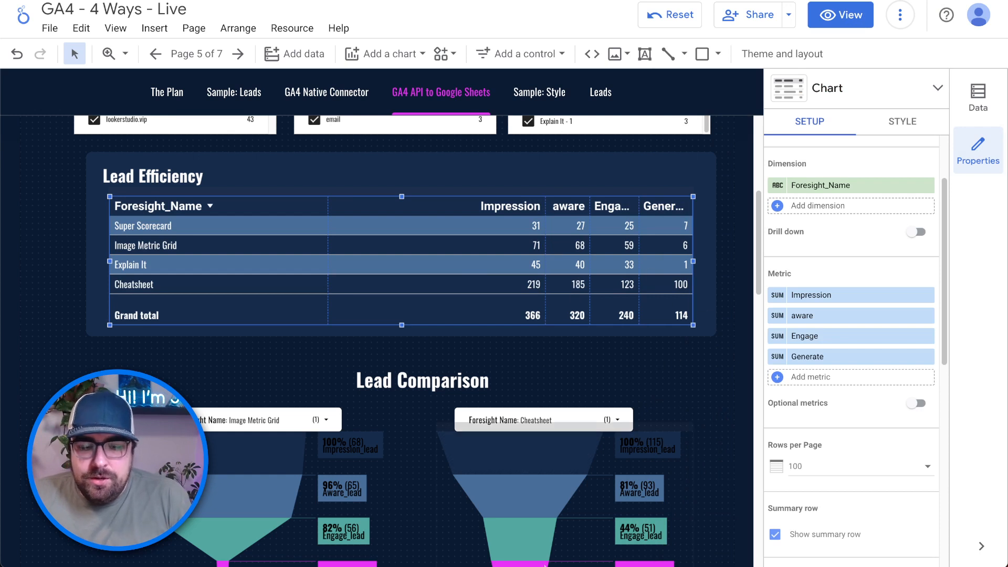
click(662, 207)
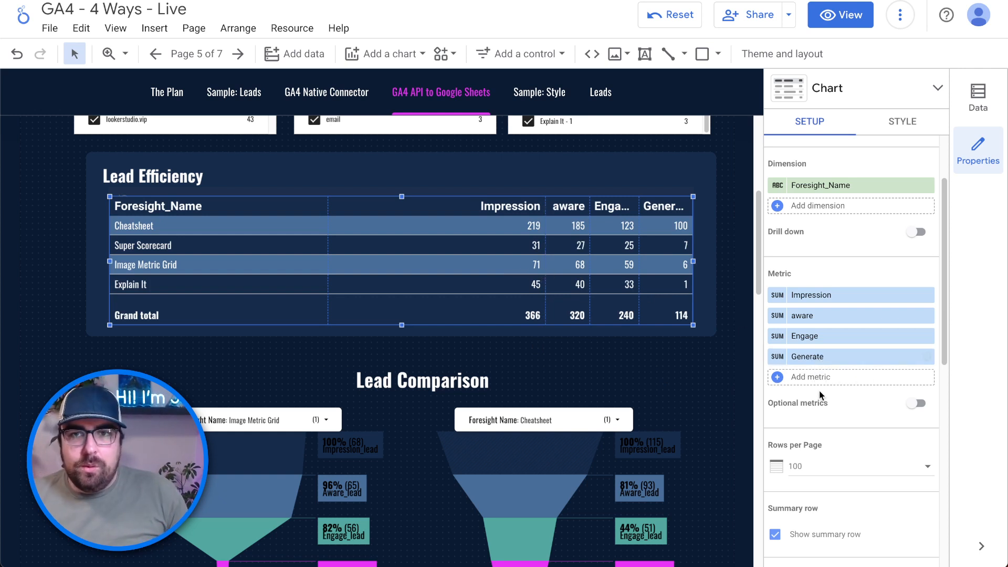
Copy the whole formula of the Lead Efficiency table's Impression metric.
scroll(808, 451, down, 1)
scroll(810, 409, up, 3)
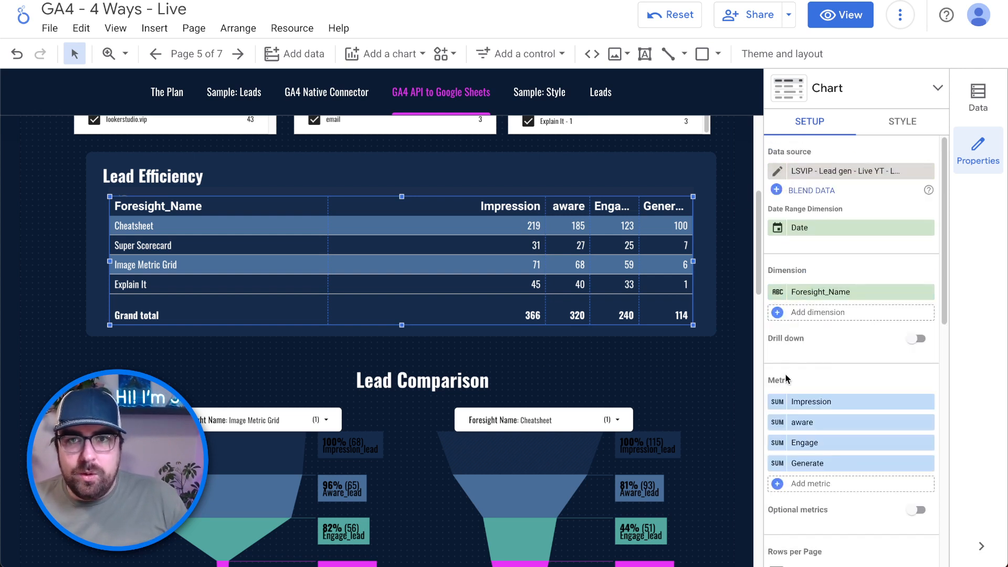
click(781, 401)
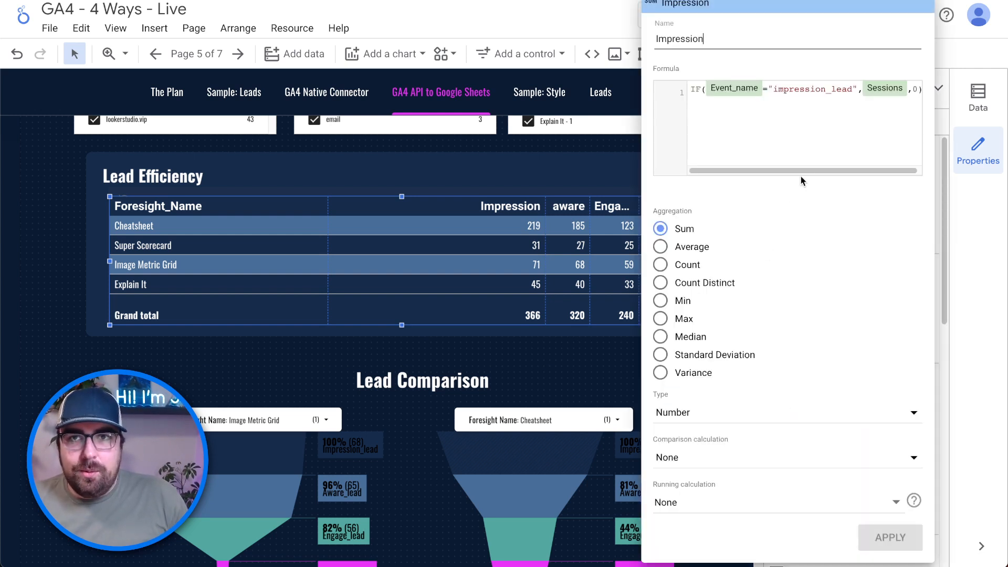
click(823, 157)
key(ctrl+a)
key(ctrl+c)
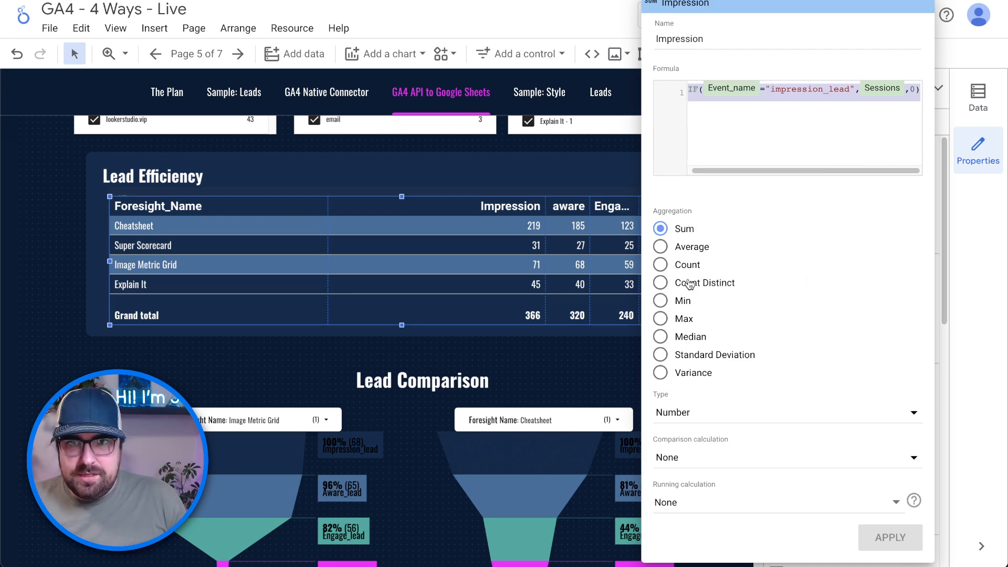
click(620, 348)
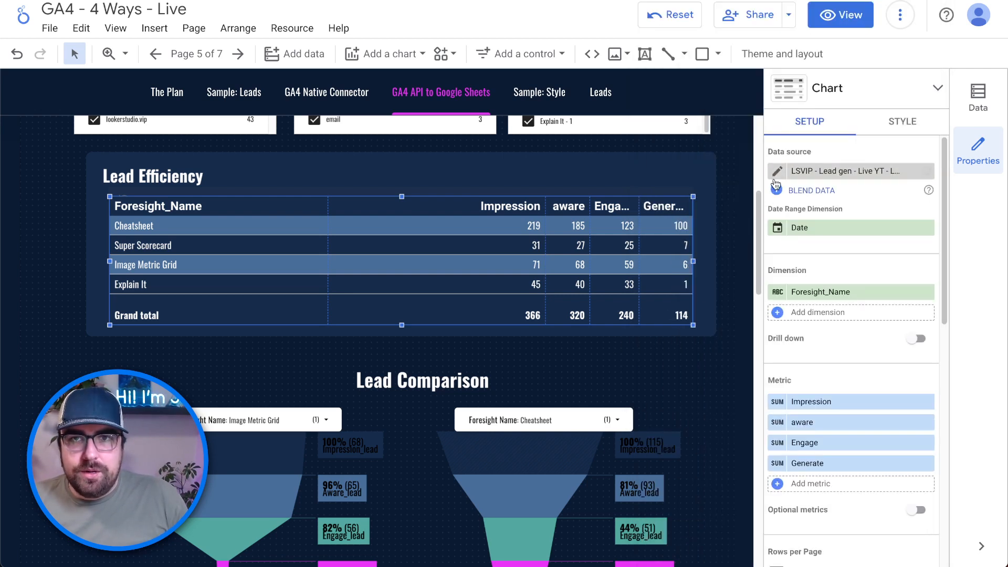
Add a calculated field named Impression to the table's data source, using the copied formula IF(Event_name="impression_lead",Sessions,0).
click(777, 170)
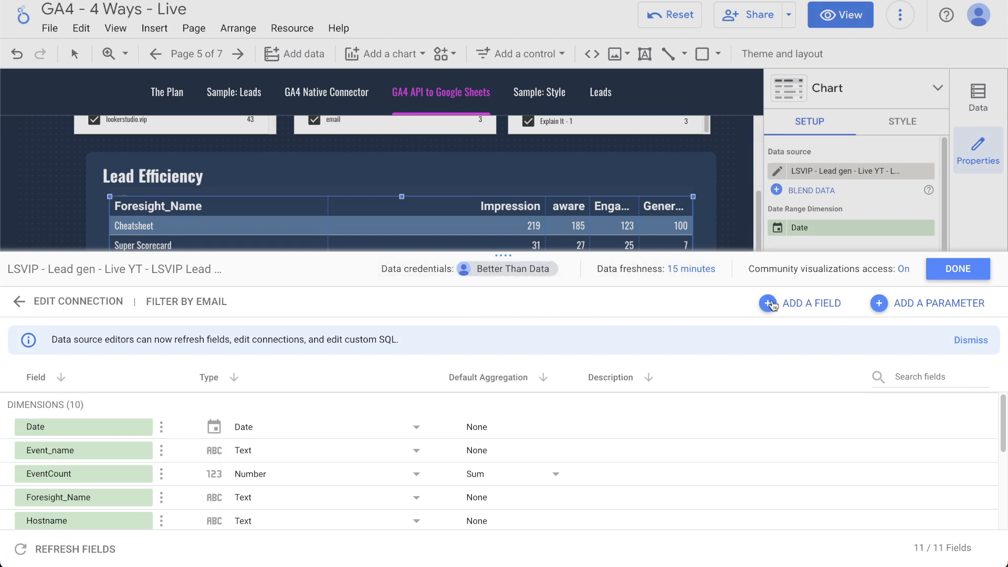
click(831, 300)
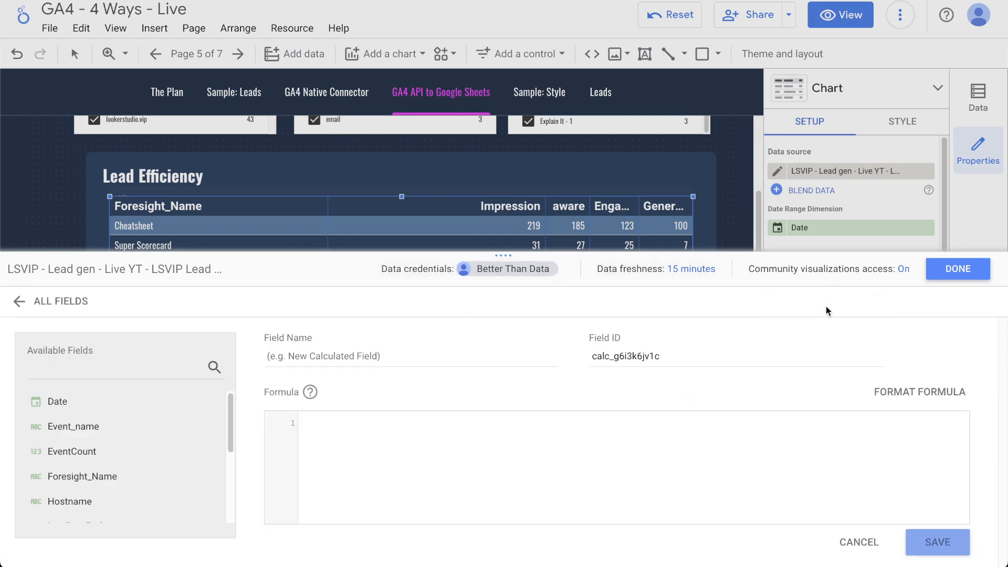
key(ctrl+v)
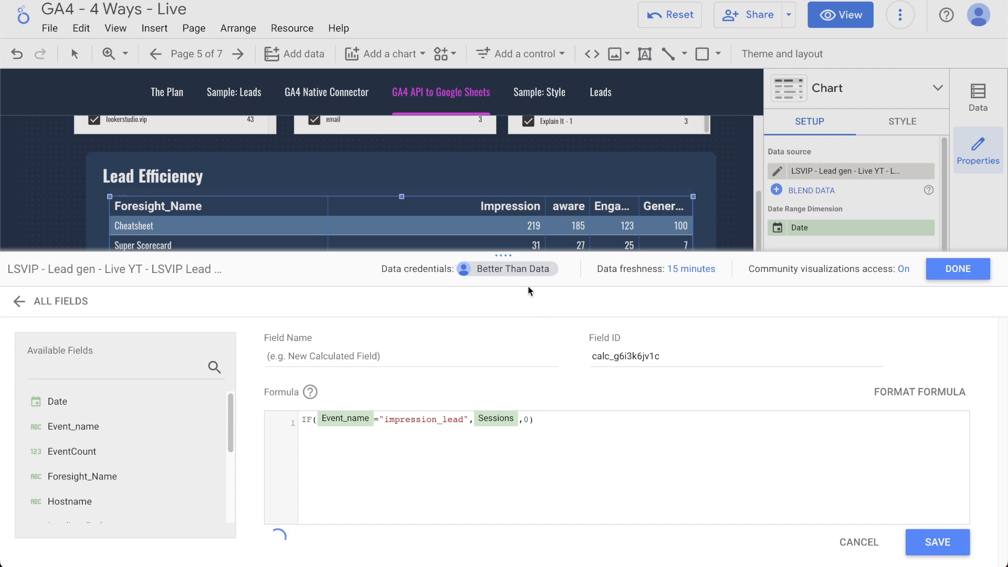
drag(519, 254, 519, 178)
click(460, 278)
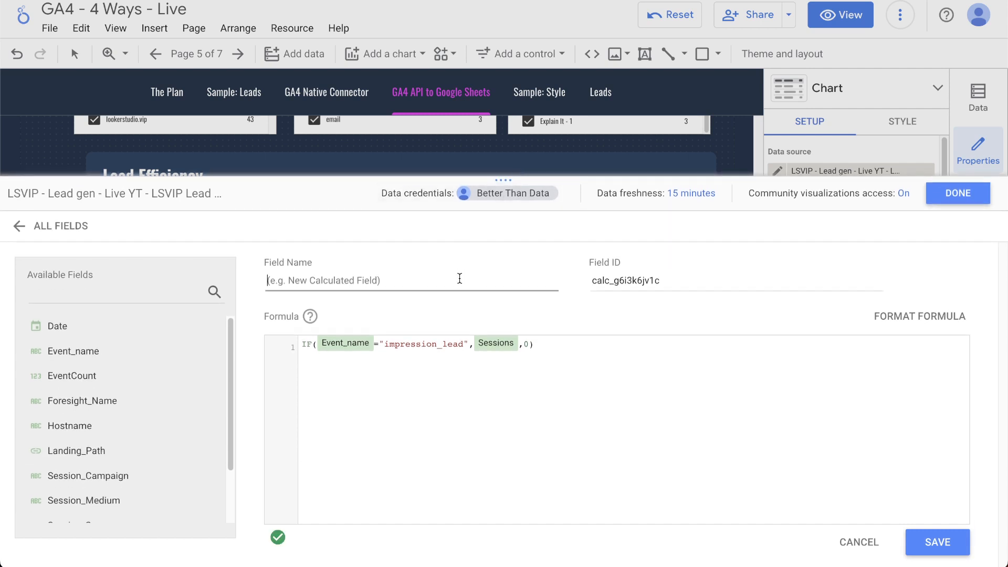
text(Impression)
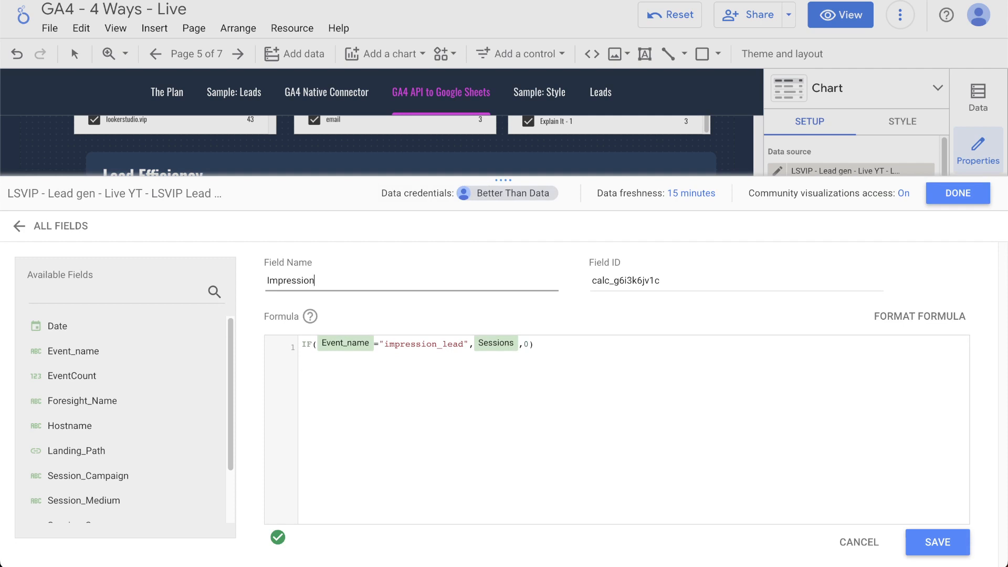
click(937, 541)
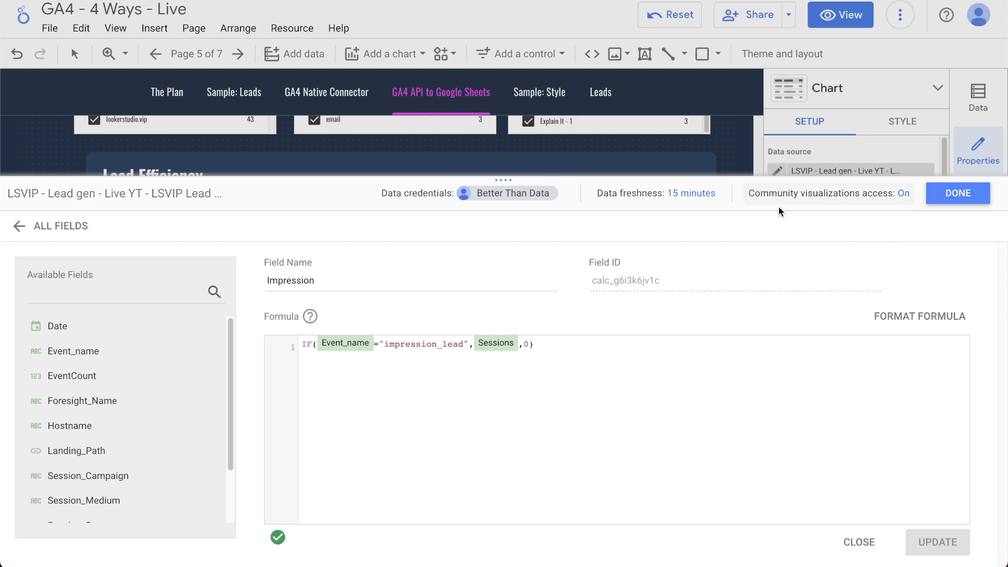
click(60, 226)
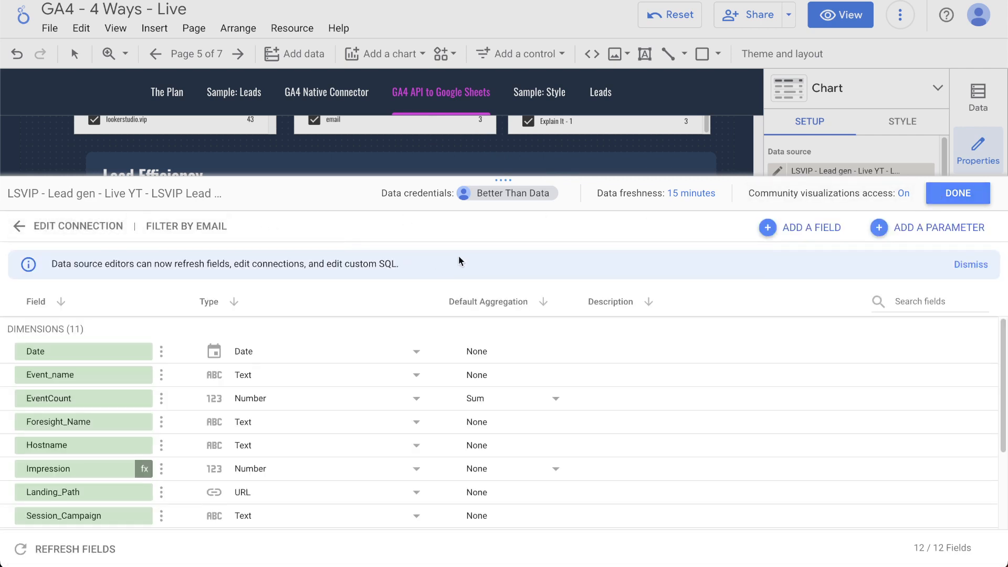
Add a data source field named Aware from the copied formula, with "aware_lead" as the event name: IF(Event_name="aware_lead",Sessions,0).
click(787, 230)
key(ctrl+v)
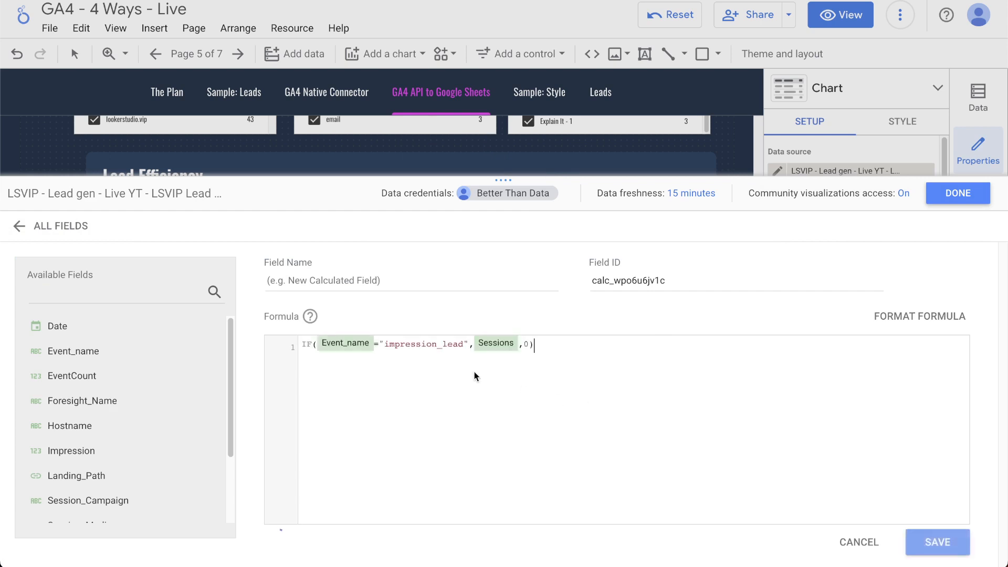
click(395, 285)
text(Aware)
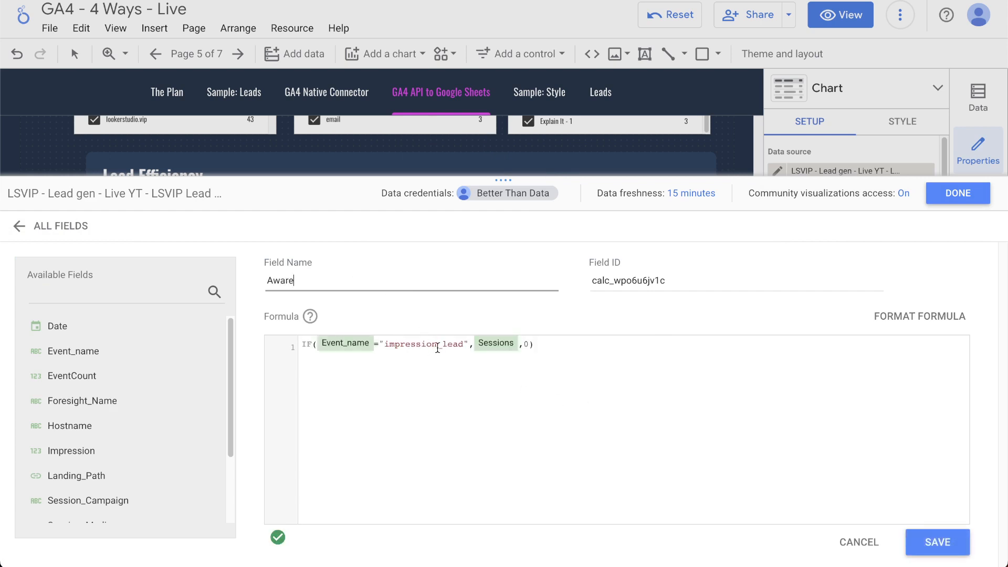
drag(437, 348, 386, 344)
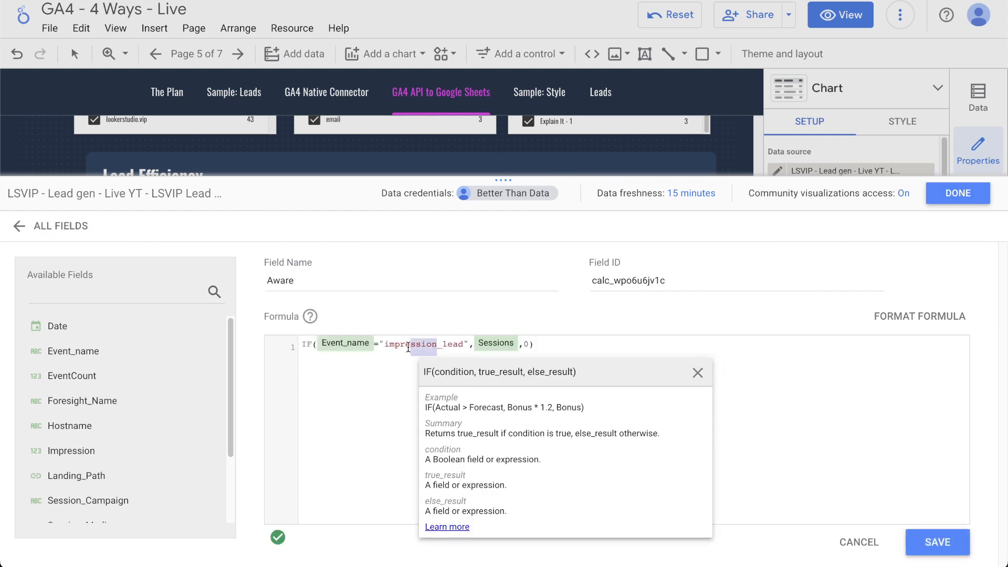
text(aware)
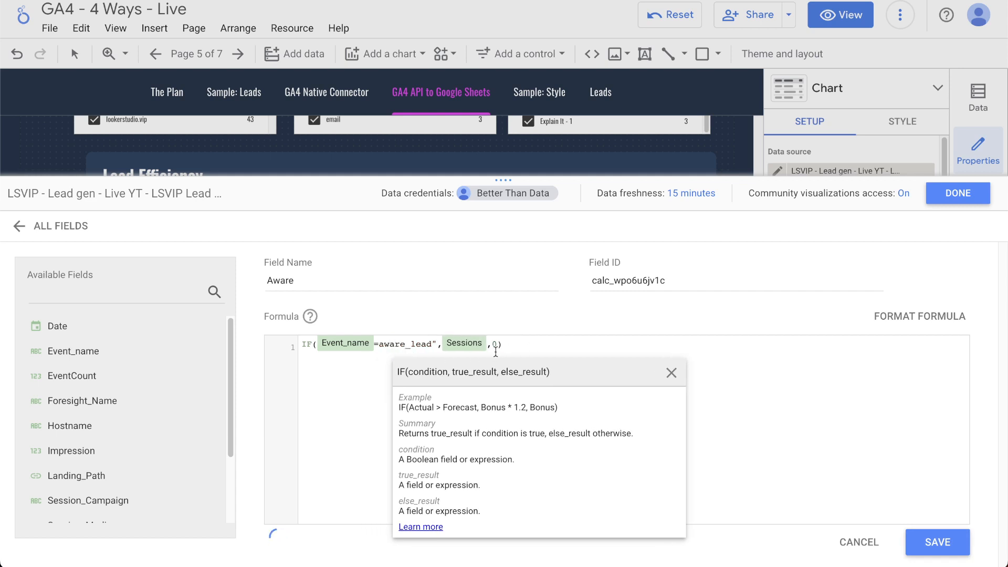
key(Left)
key(Left)
key(Left)
key(Left)
key(Left)
text(")
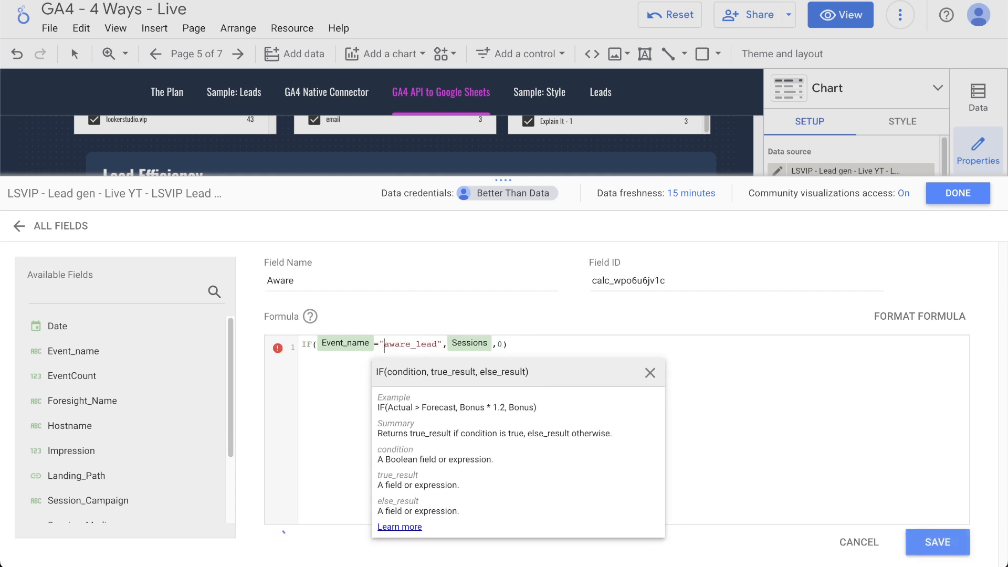
click(938, 541)
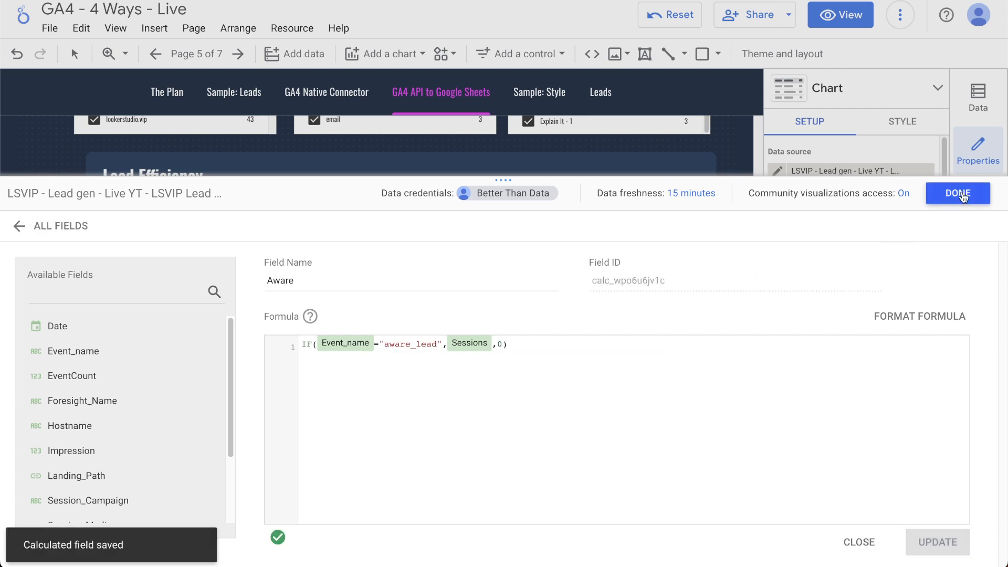
click(32, 225)
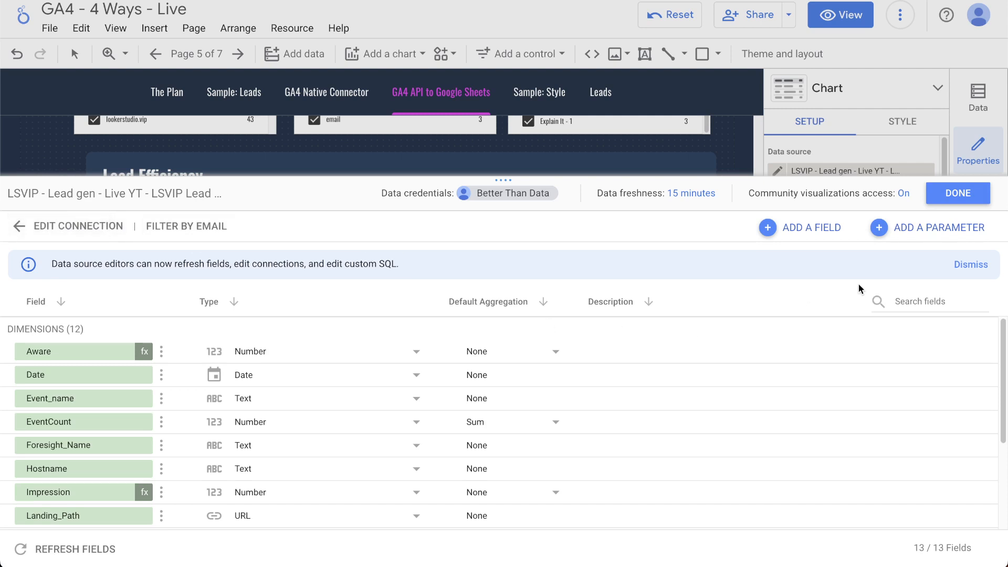
Add a data source field named Engage from the copied formula, with "engage_lead" as the event name: IF(Event_name="engage_lead",Sessions,0).
click(818, 233)
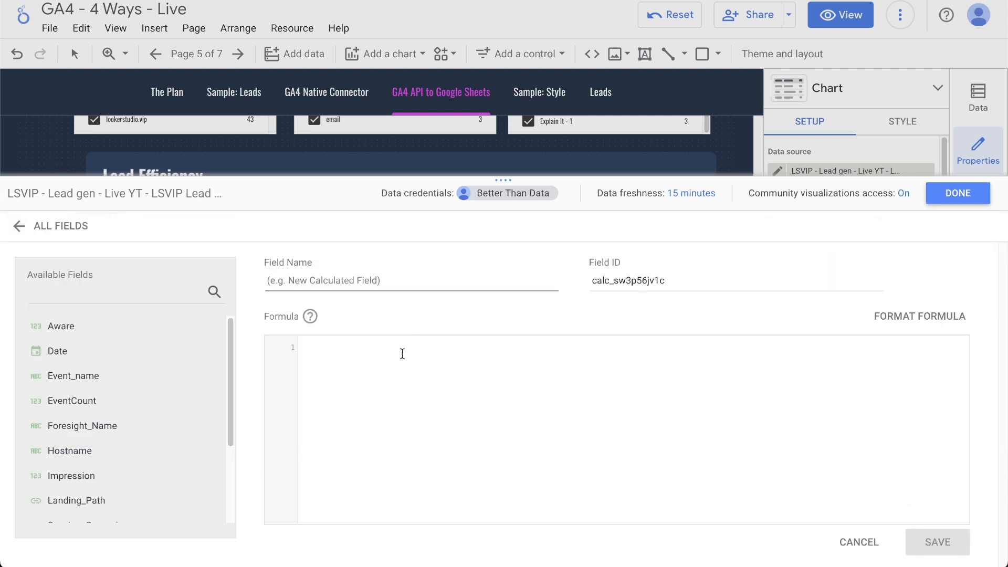
text(Engage)
click(346, 427)
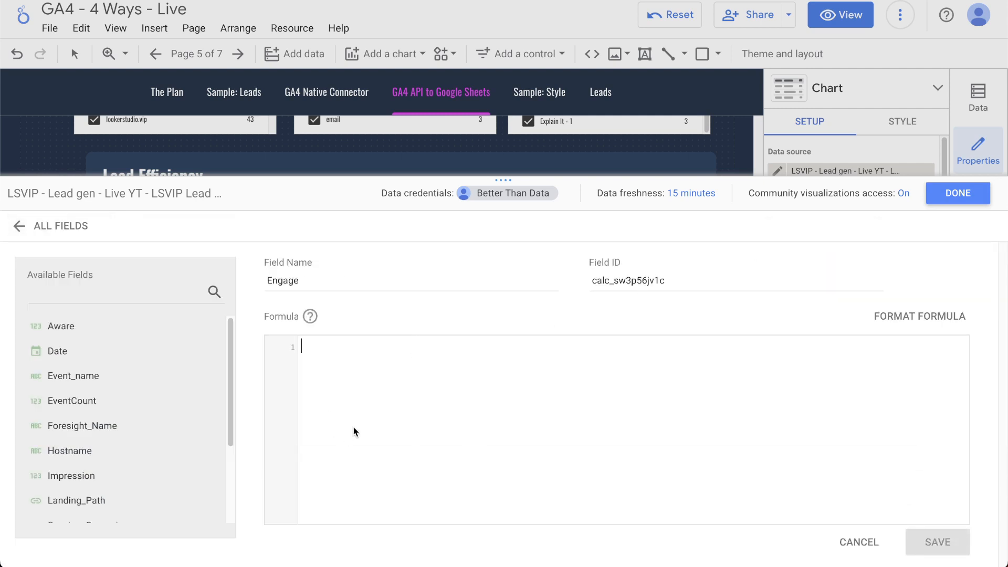
key(ctrl+v)
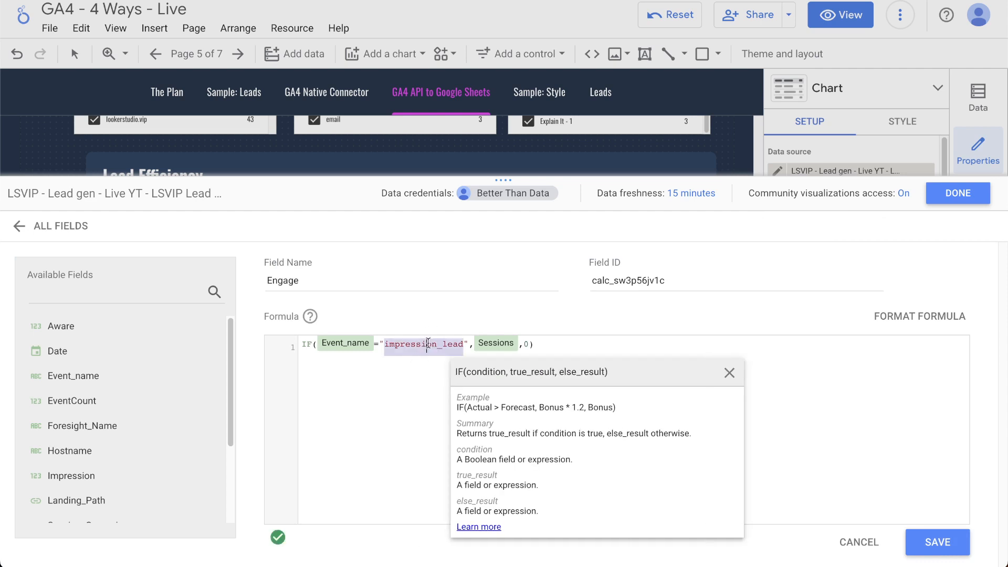
click(438, 345)
key(ctrl+BackSpace)
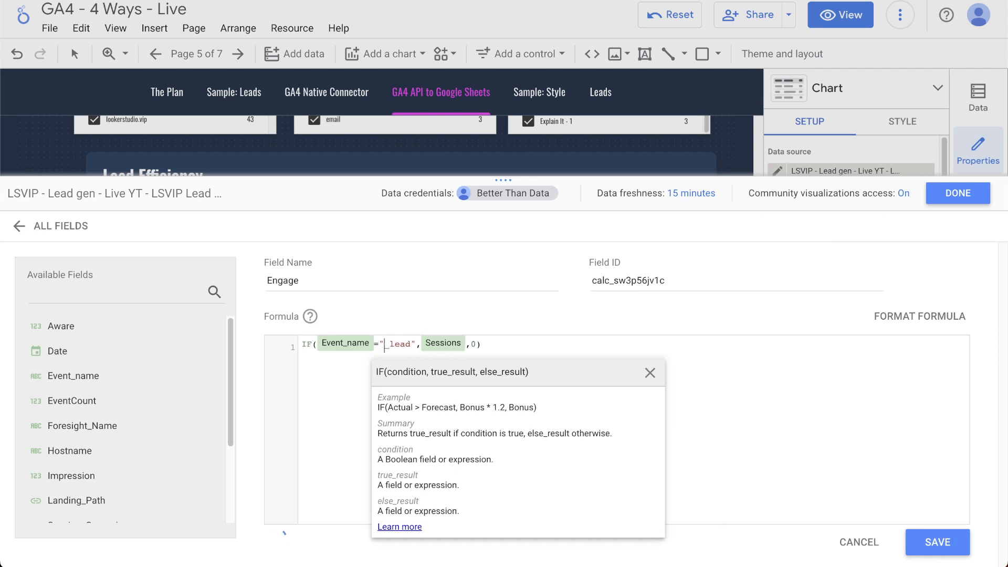
text(engage)
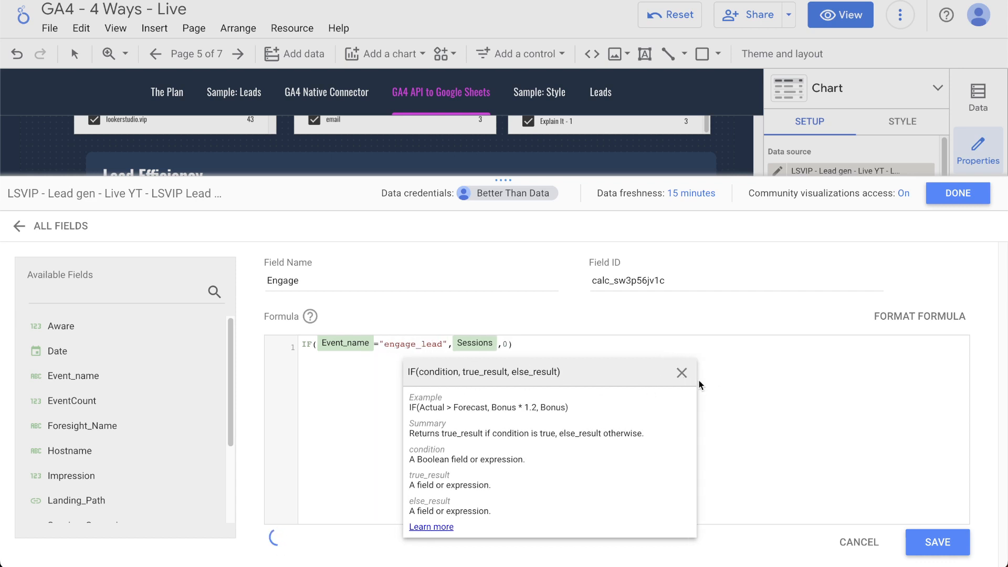
click(681, 372)
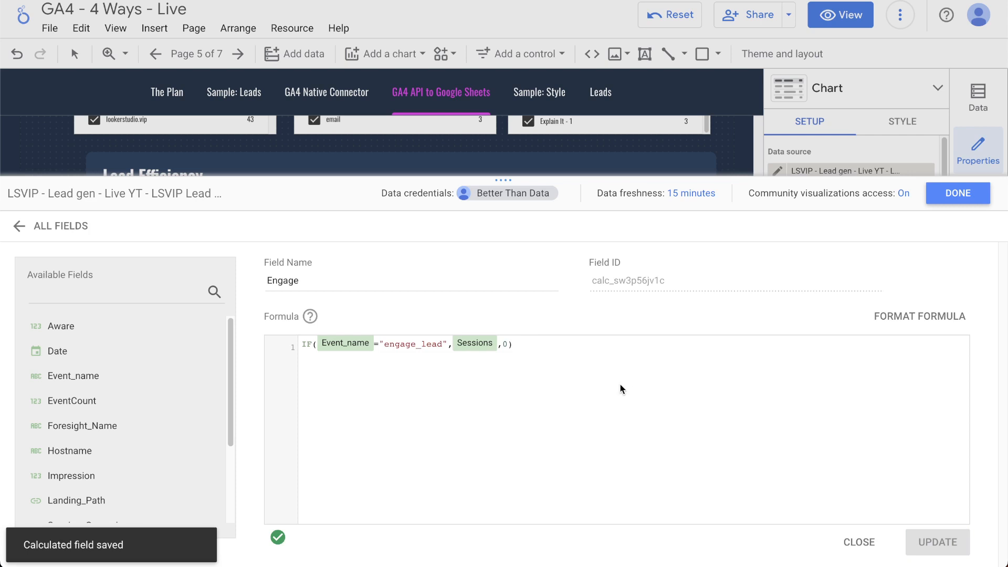
click(57, 226)
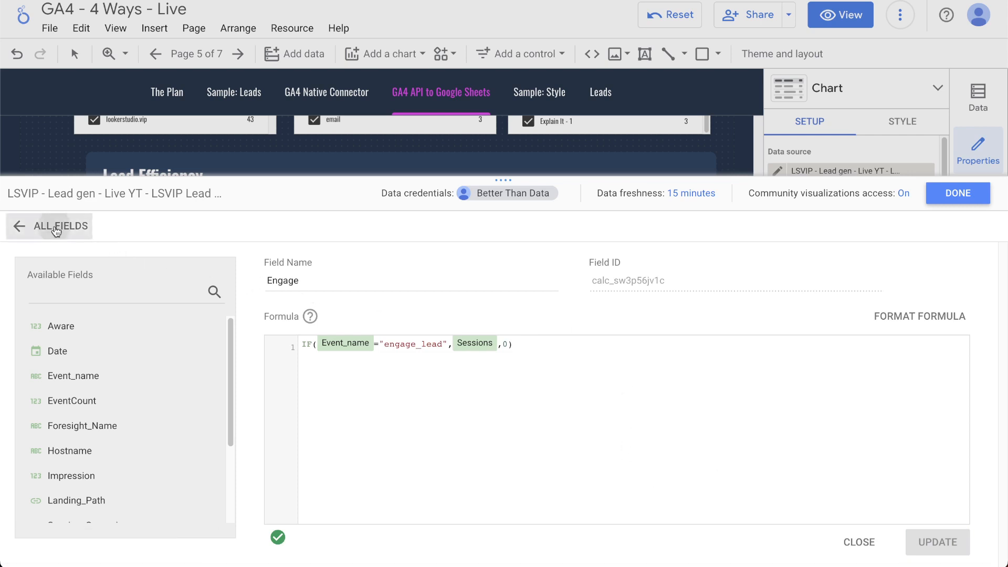
Add a data source field named Generate from the copied formula, with "generate_lead" as the event name: IF(Event_name="generate_lead",Sessions,0).
click(773, 230)
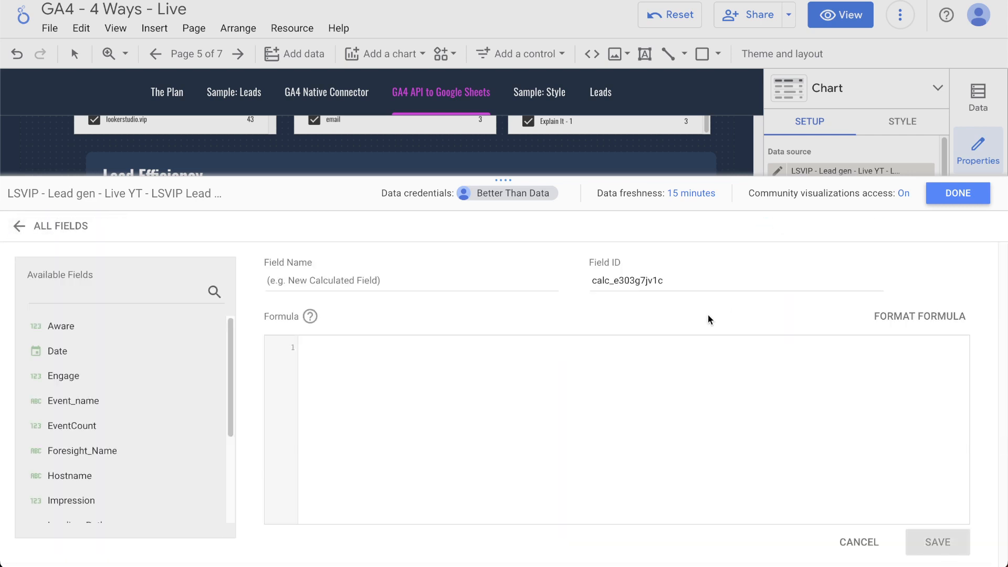
text(IF(Event_name="impression_lead",Sessions,0))
drag(439, 348, 385, 344)
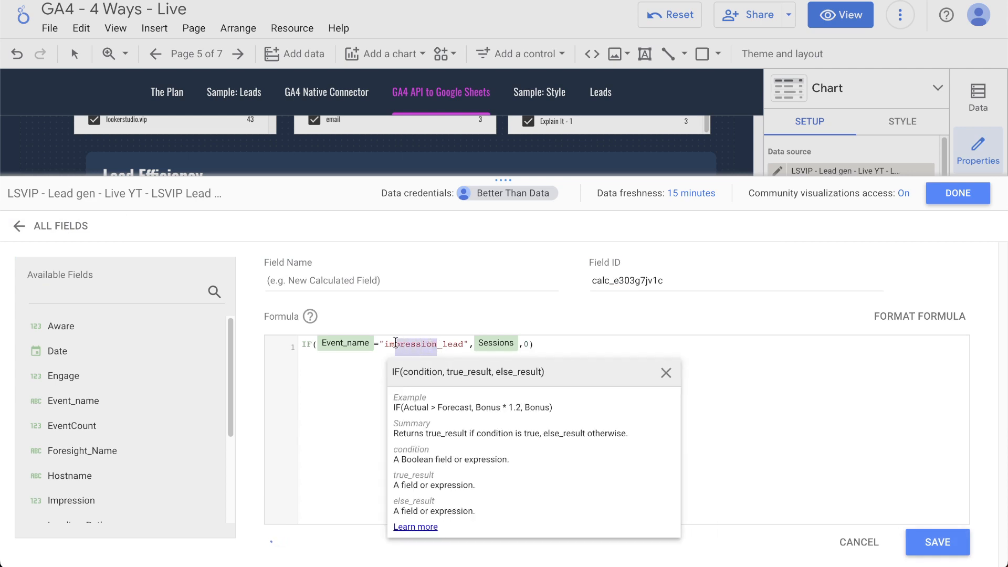
text(generate)
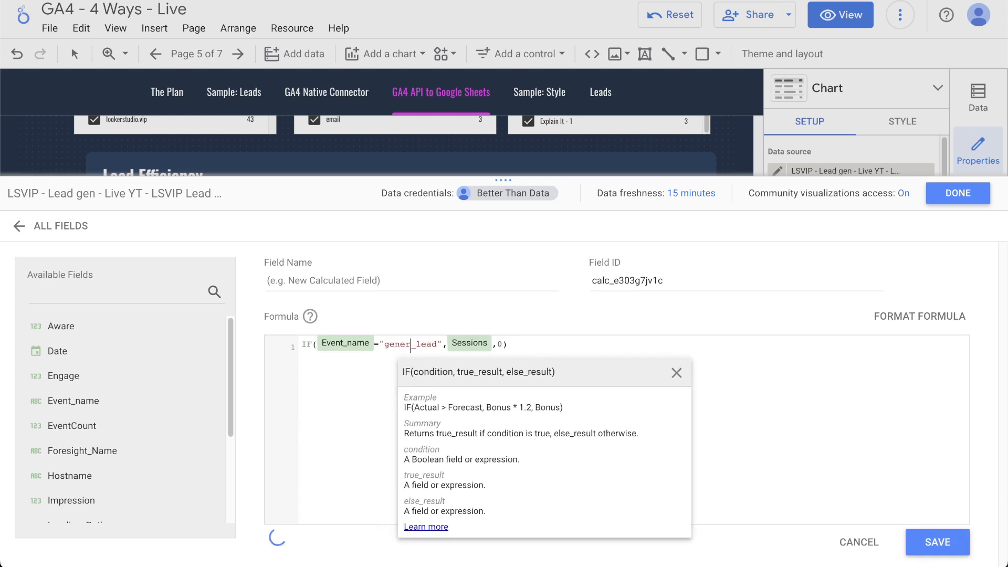
click(414, 279)
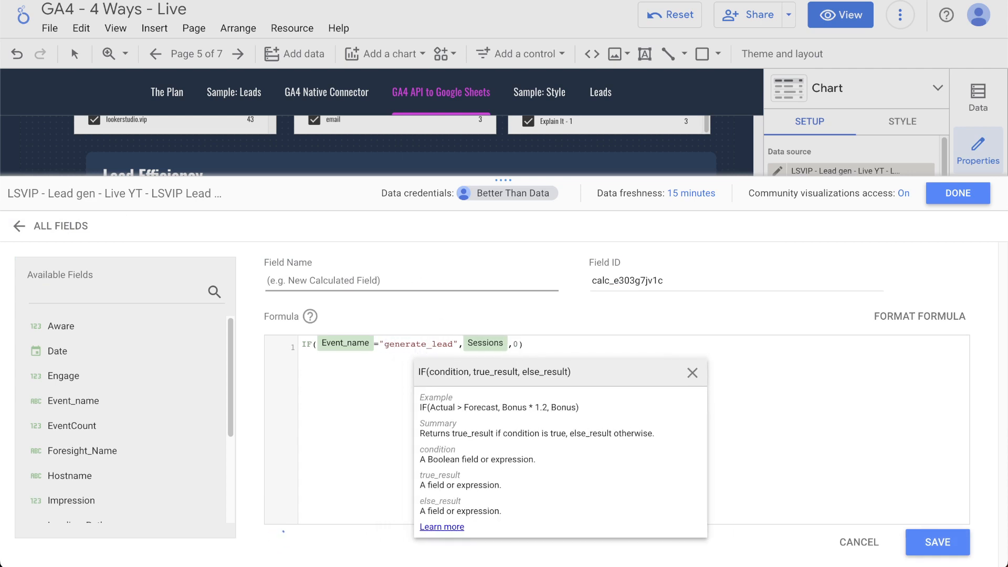
text(Generate)
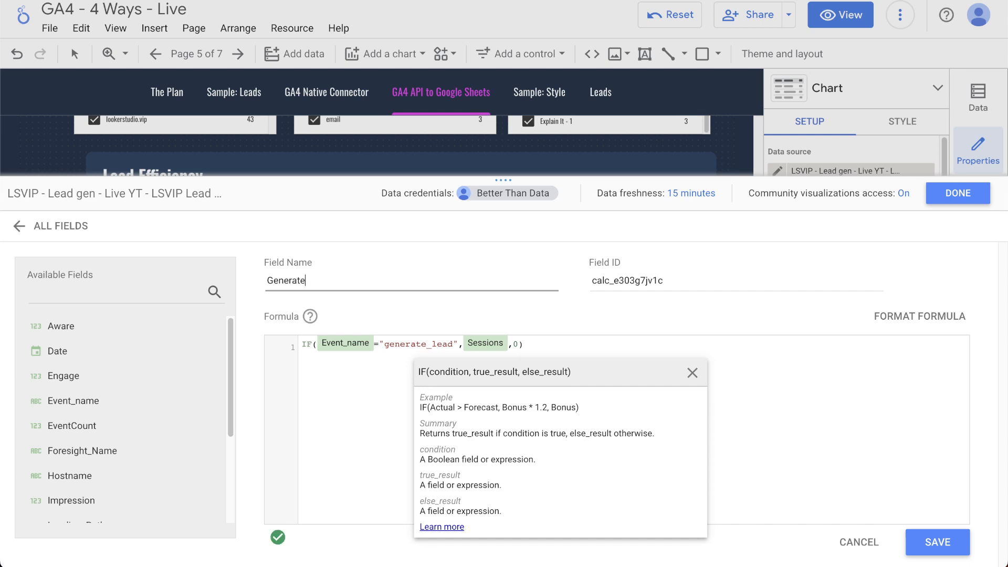
click(688, 383)
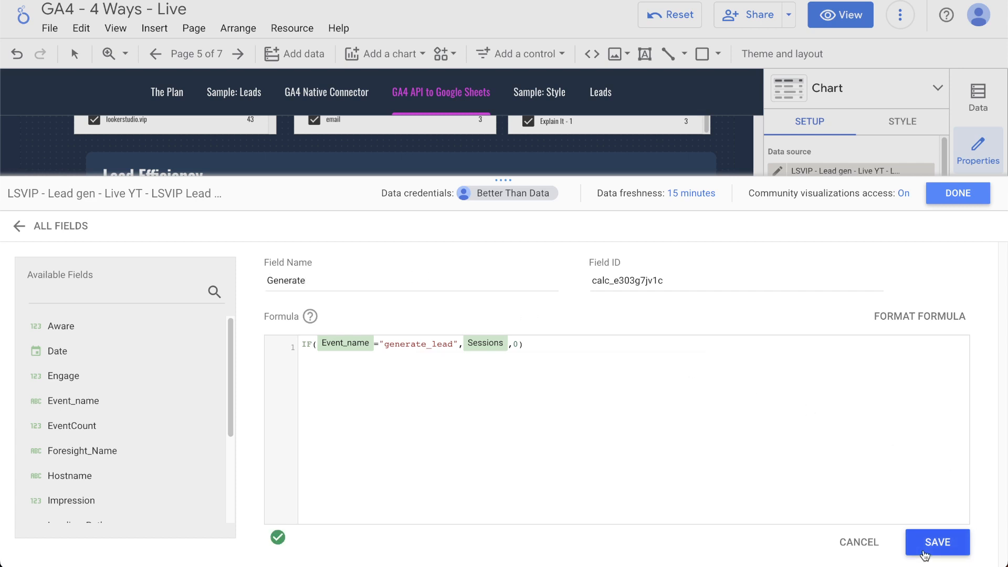
click(933, 542)
Finish editing the data source and show its available fields beside the Lead Efficiency table's setup.
click(954, 194)
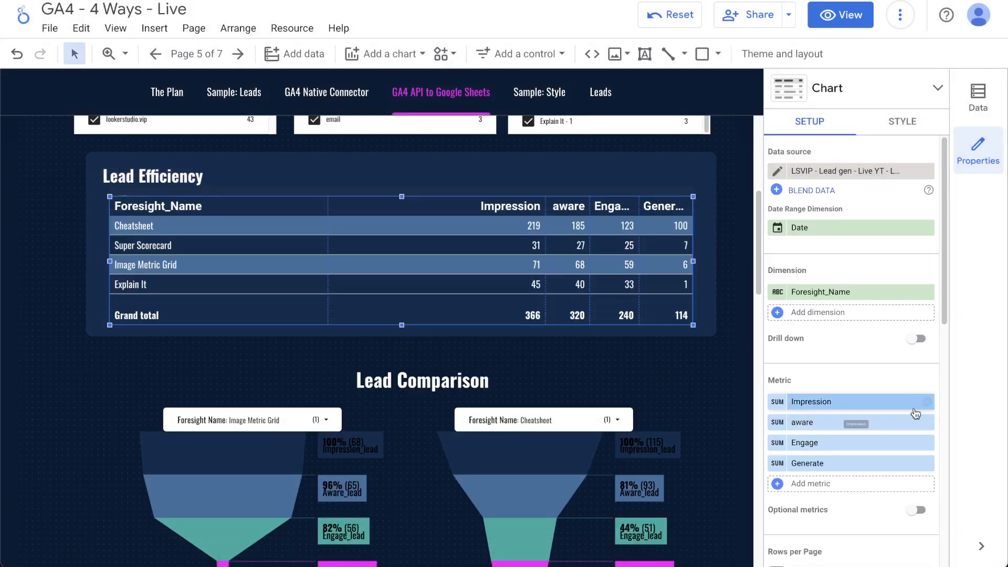
click(979, 111)
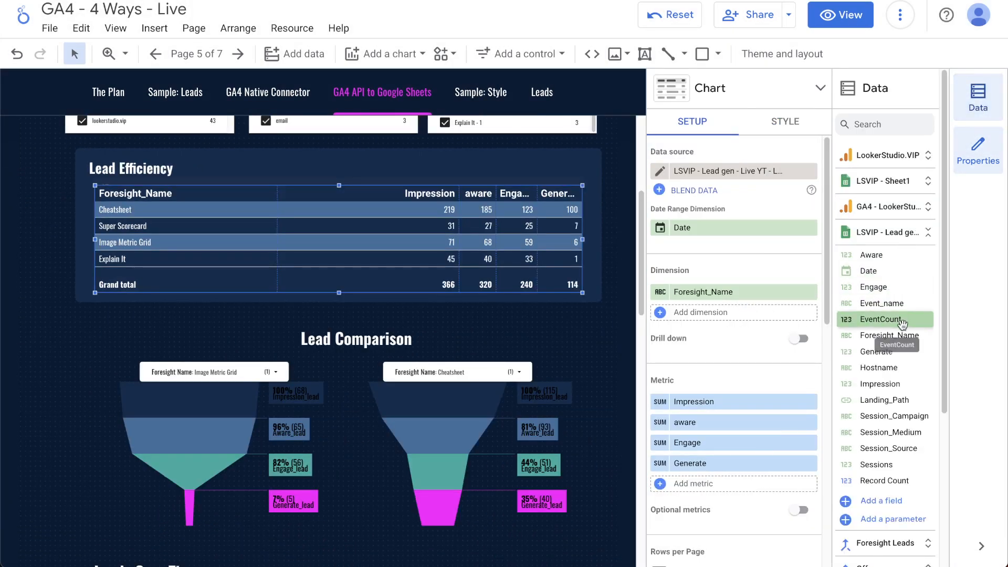
Replace the Lead Efficiency table's chart-level metrics with the data source fields Impression, Aware, Engage and Generate.
drag(897, 287, 731, 463)
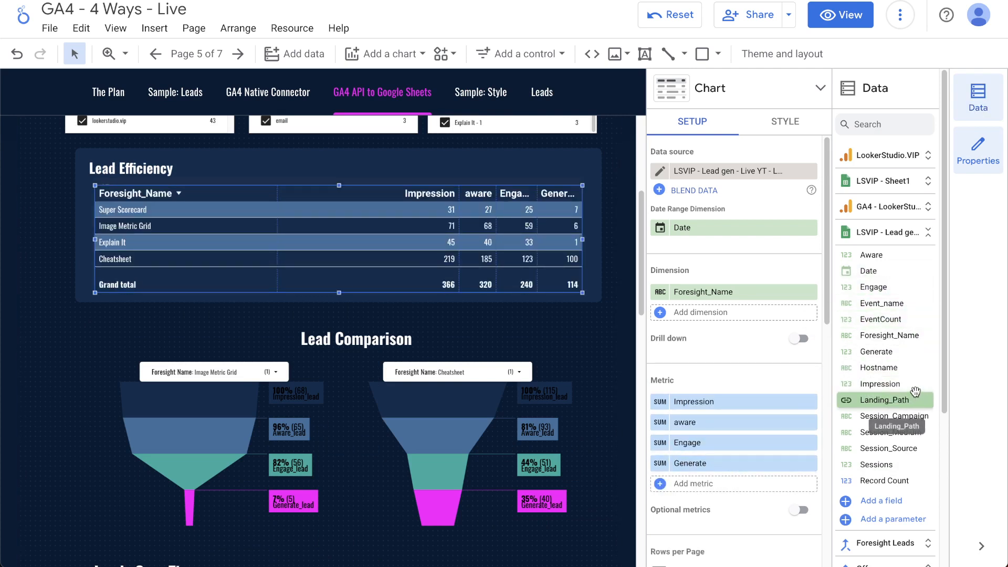
drag(904, 385, 723, 405)
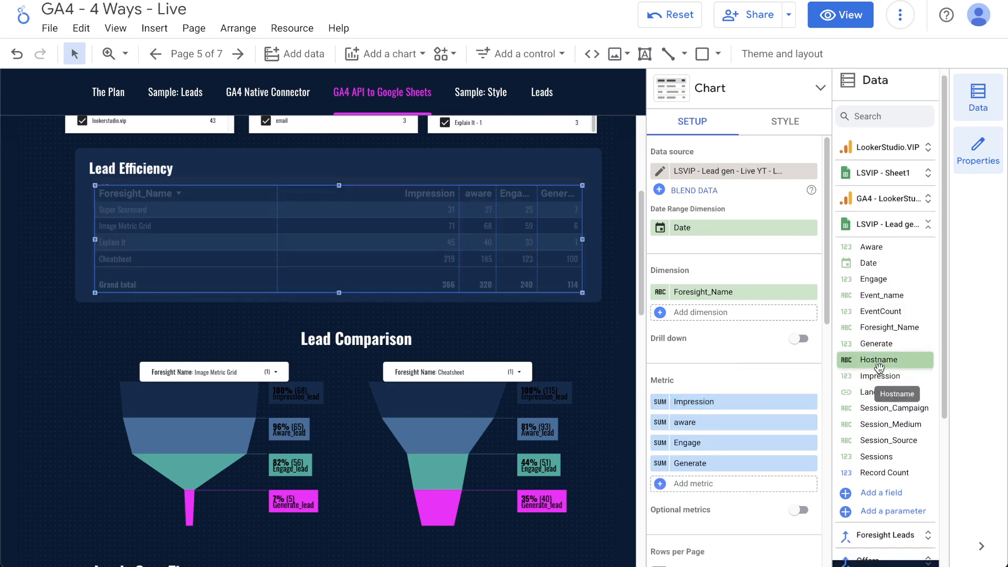
scroll(902, 368, down, 1)
drag(893, 250, 726, 426)
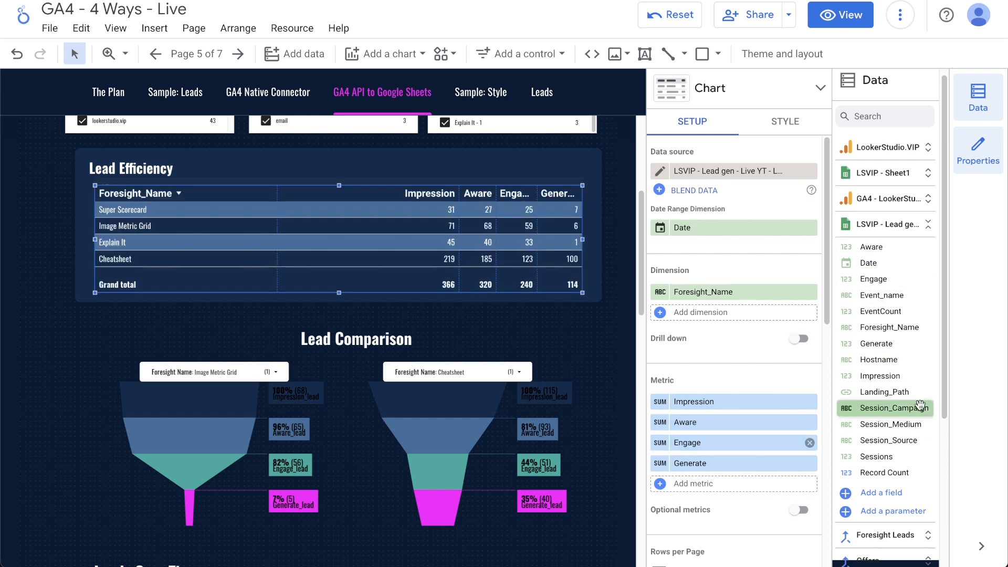
scroll(911, 414, down, 1)
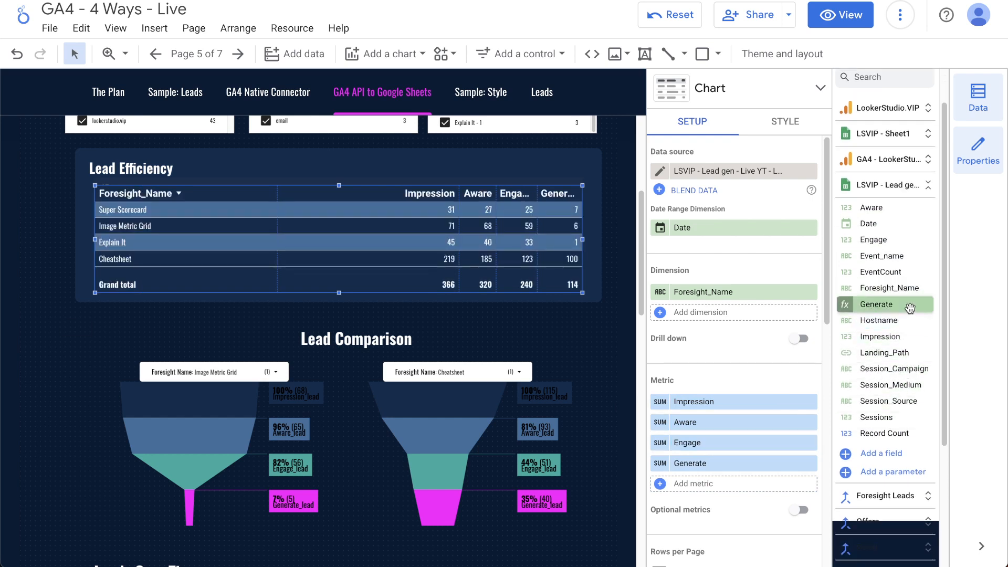
drag(908, 304, 740, 466)
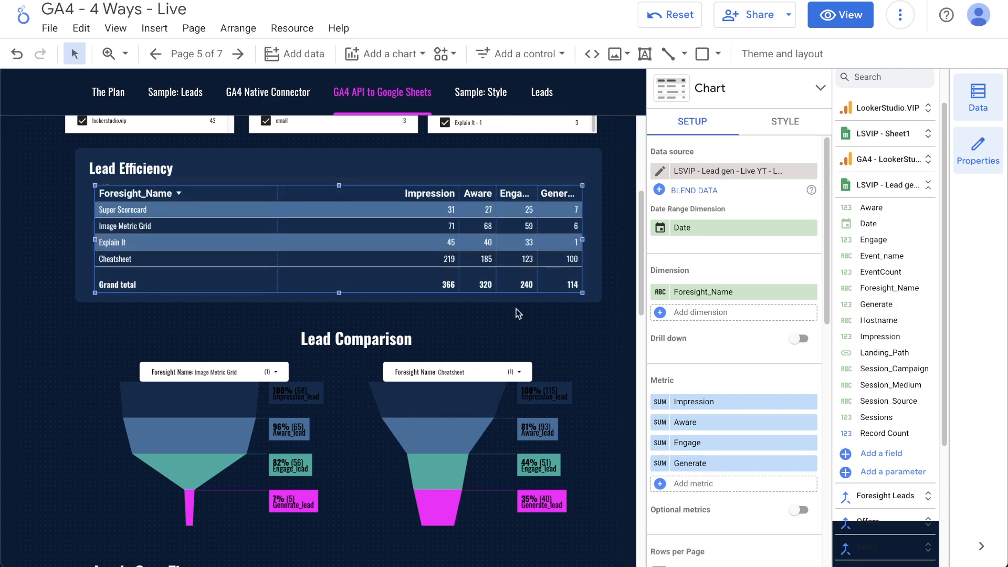
Ungroup the left Lead Comparison funnel and its Foresight Name drop-down control.
scroll(515, 309, down, 3)
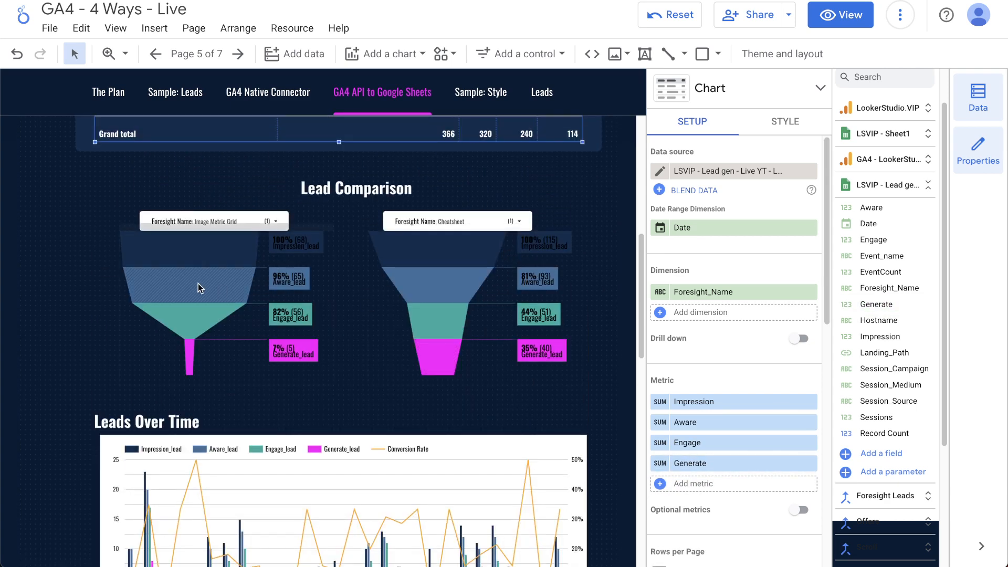
click(197, 284)
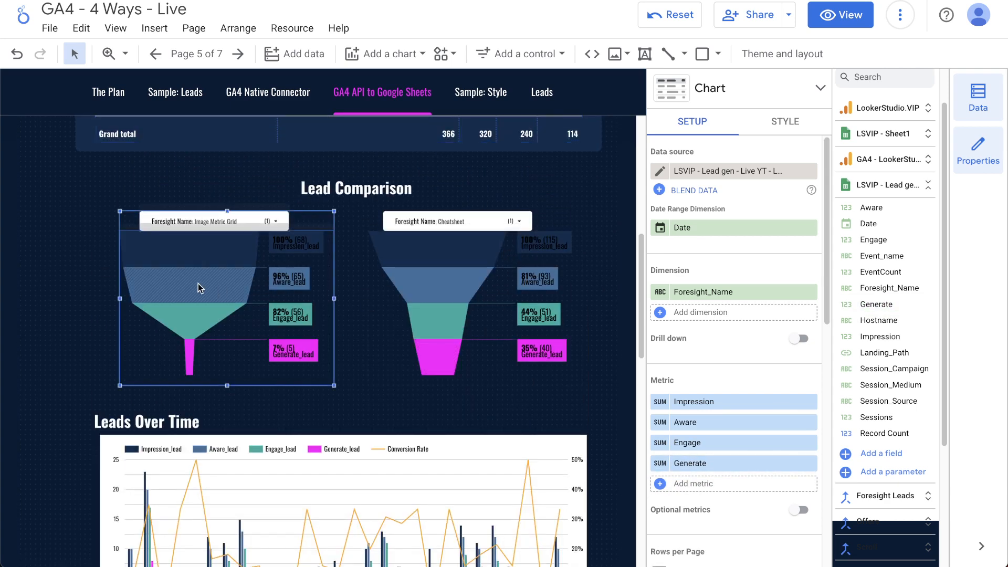
click(274, 220)
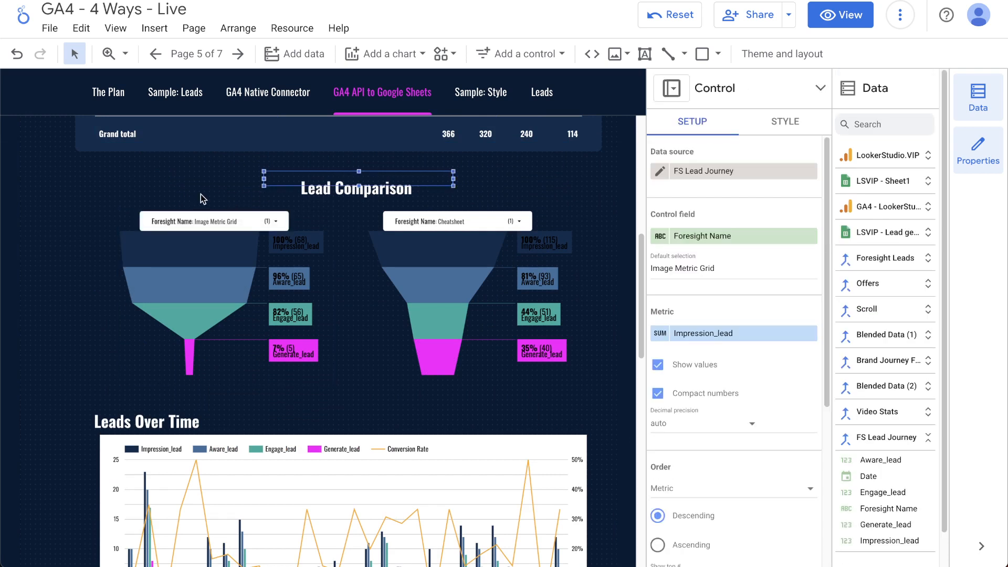
drag(199, 191, 187, 277)
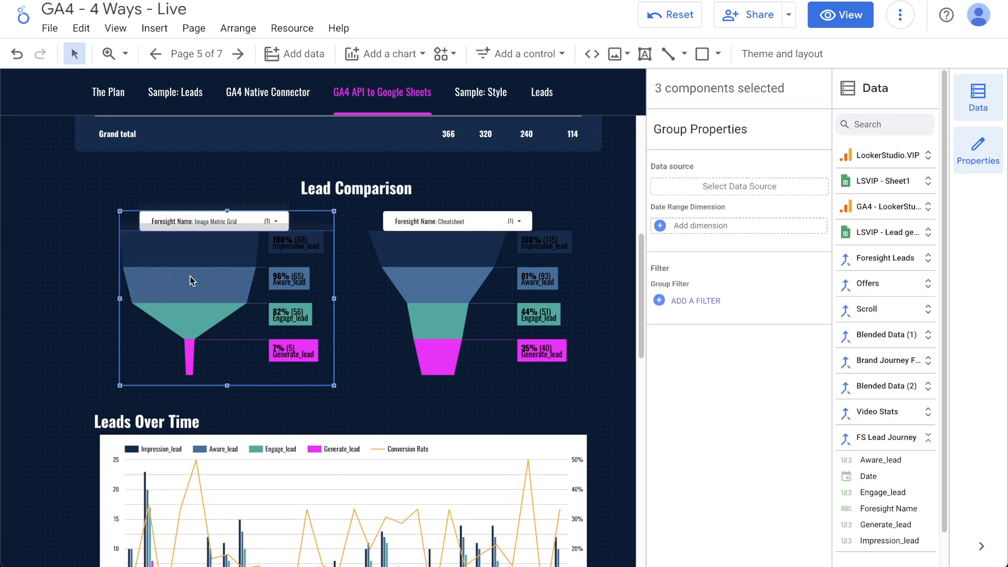
key(ctrl+shift+g)
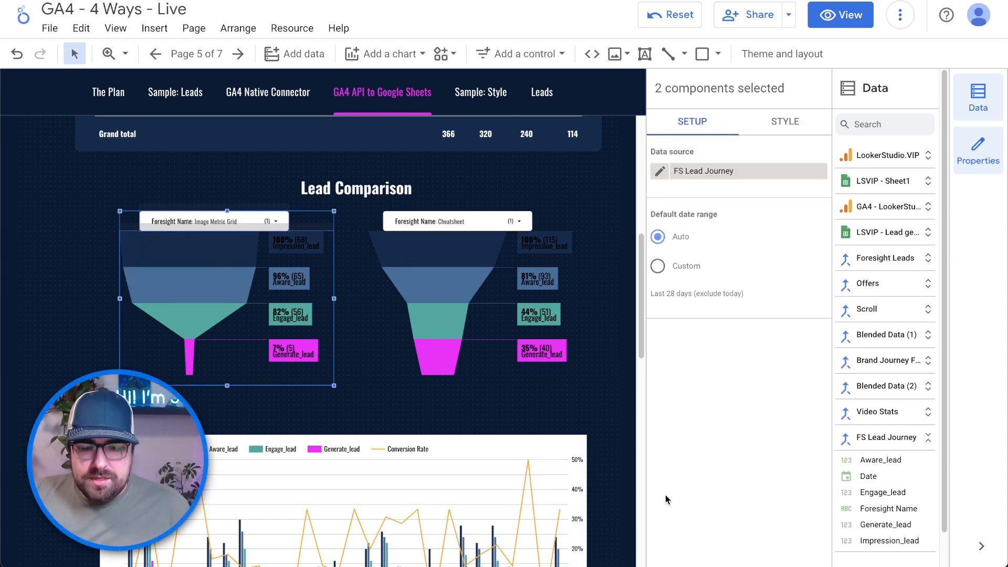
Switch the left Lead Comparison funnel's data source to the LSVIP - Lead gen - Live YT sheet.
click(363, 333)
click(247, 261)
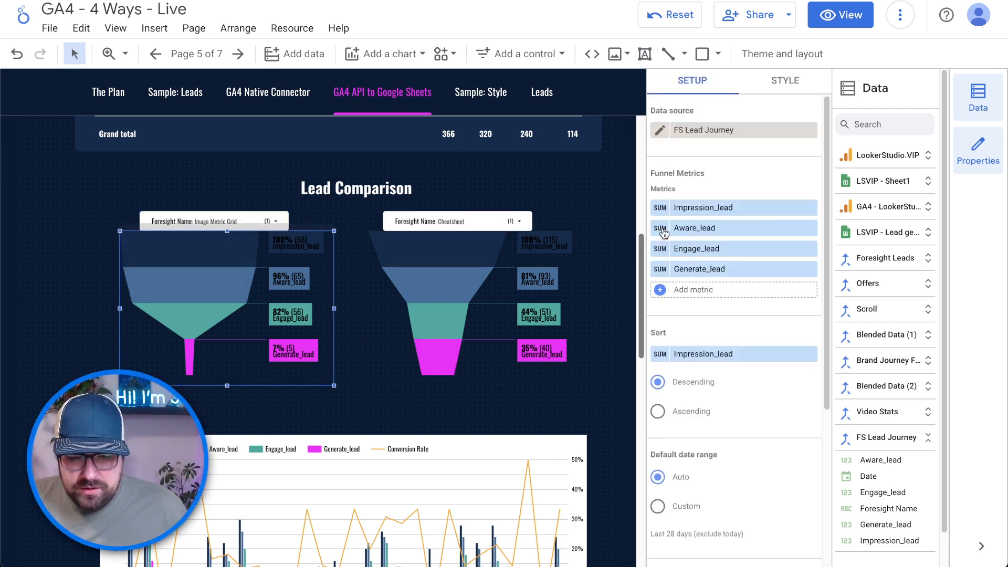
click(750, 132)
scroll(773, 224, up, 4)
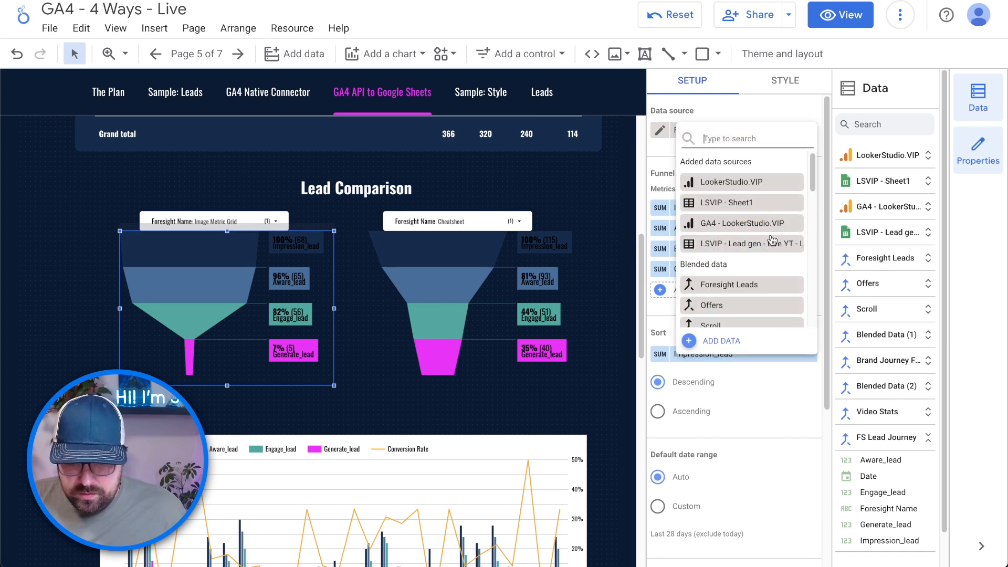
click(771, 241)
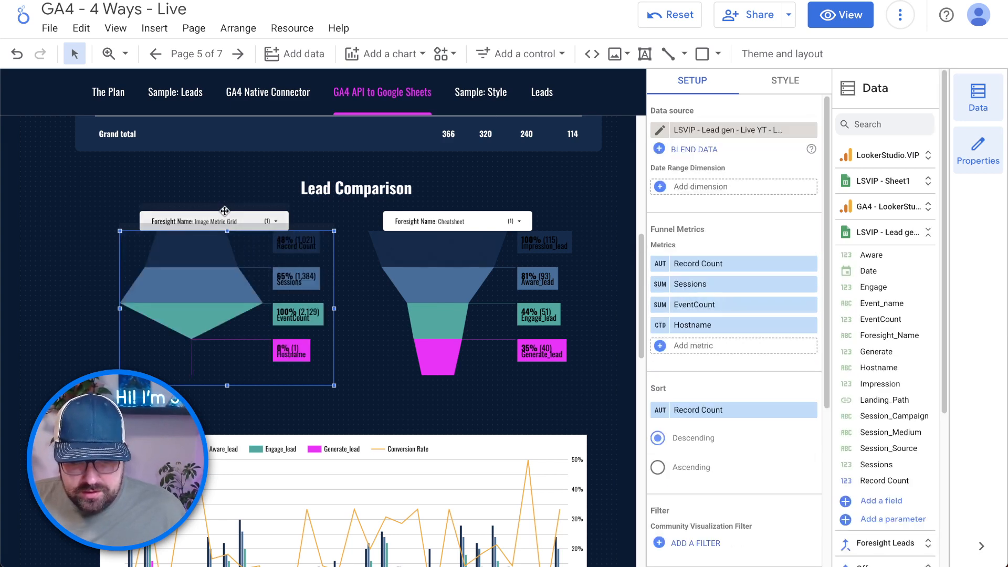
Switch the left Foresight Name control to the LSVIP - Lead gen - Live YT source with Date as date range dimension.
click(224, 210)
click(756, 170)
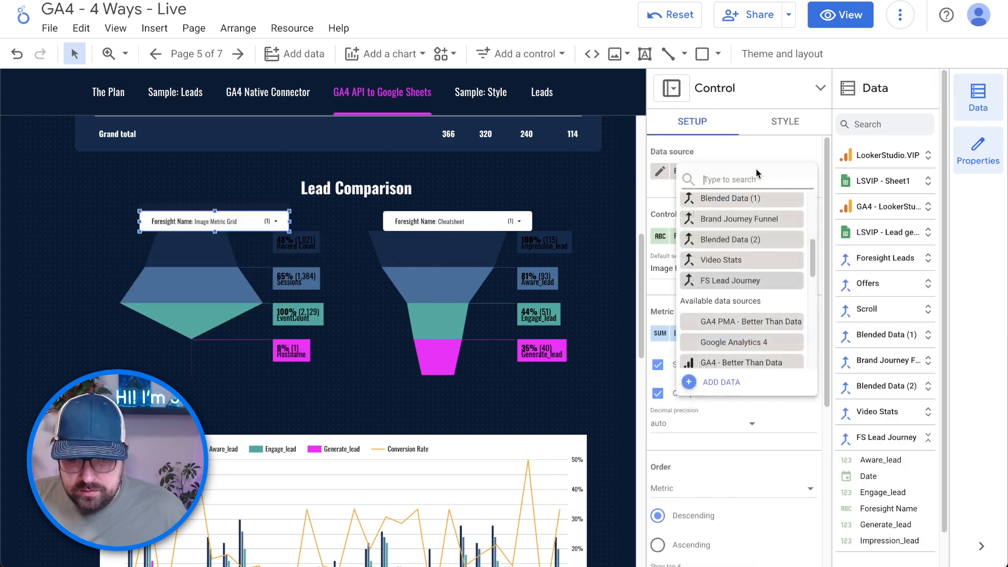
scroll(743, 265, up, 4)
click(749, 286)
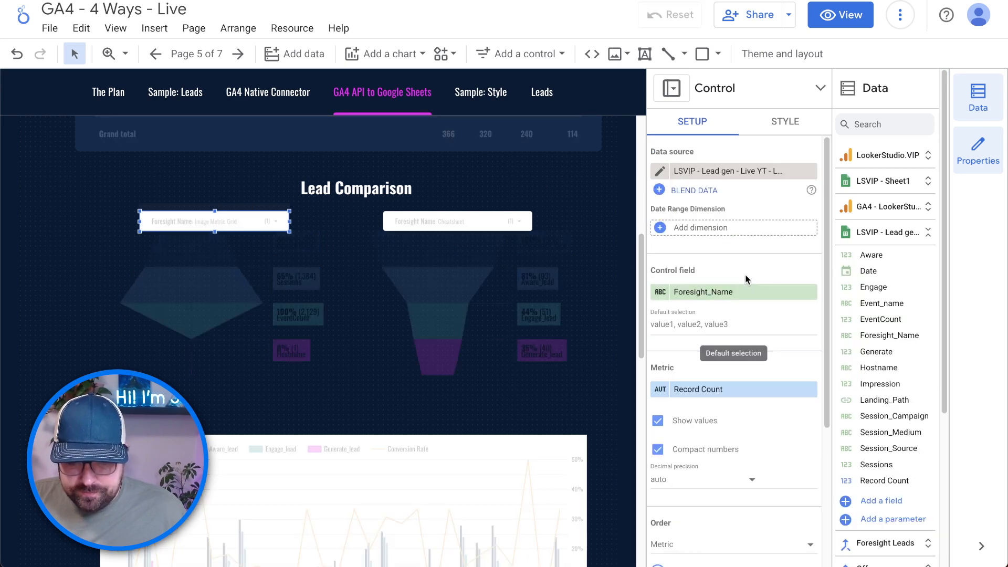
click(704, 228)
text(date)
click(737, 284)
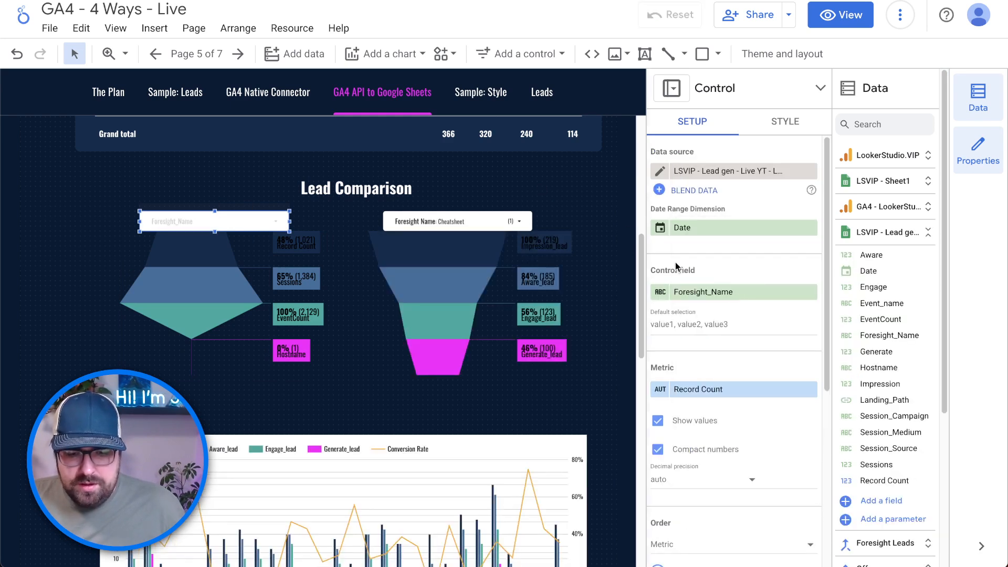
Set the left Foresight_Name control's metric to Sessions.
click(747, 391)
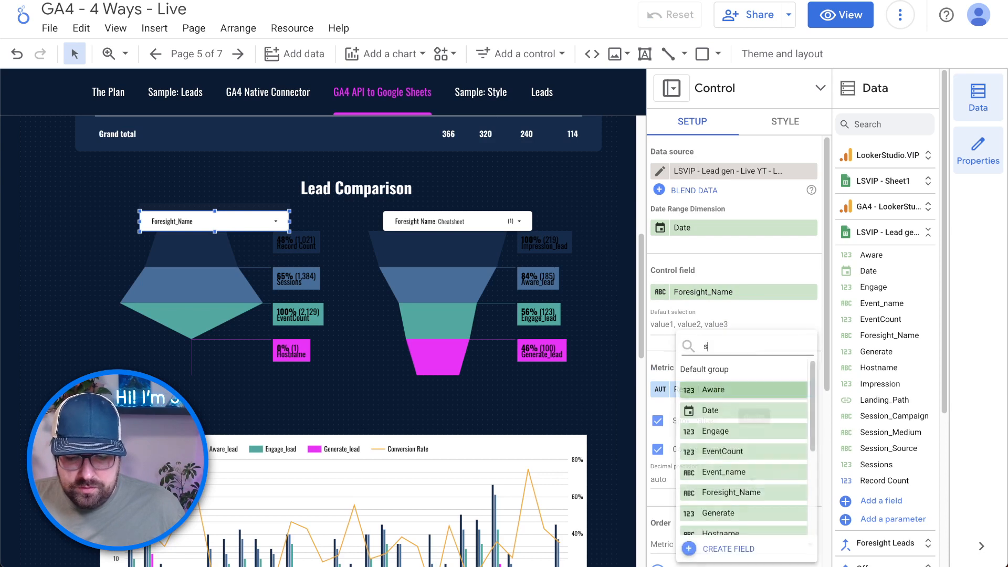
text(sess)
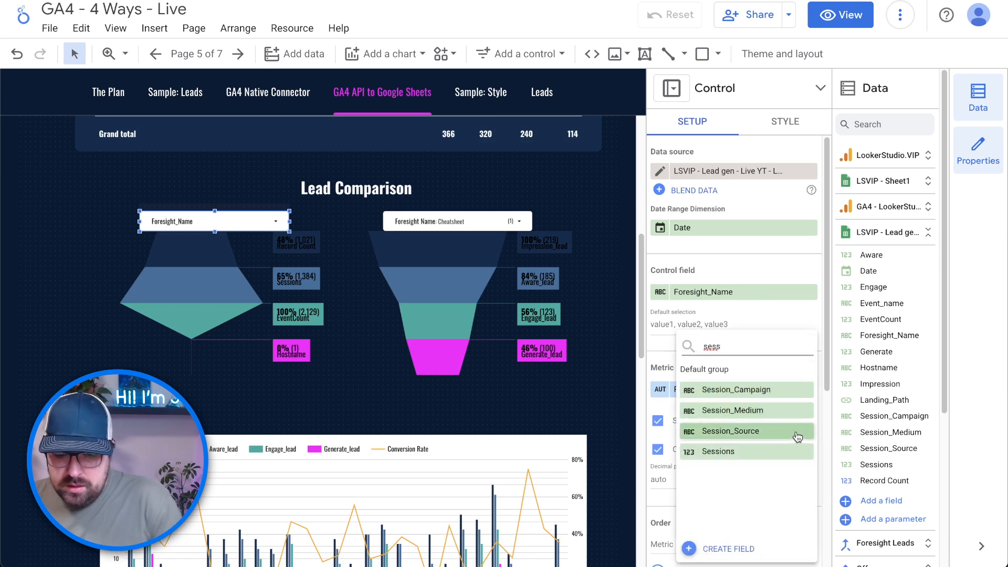
click(797, 452)
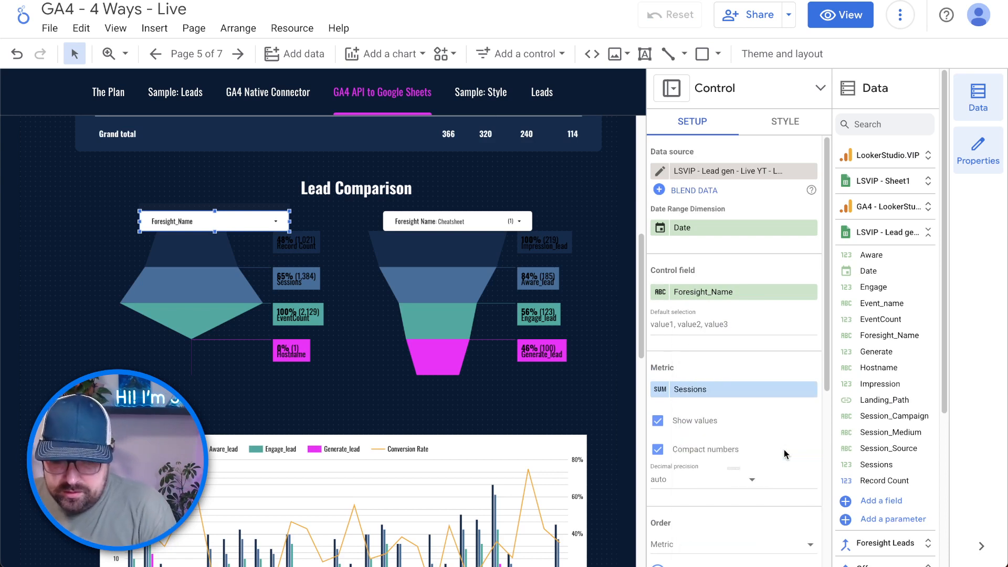
Set the left Foresight_Name control's metric to Impression.
click(725, 389)
text(imp)
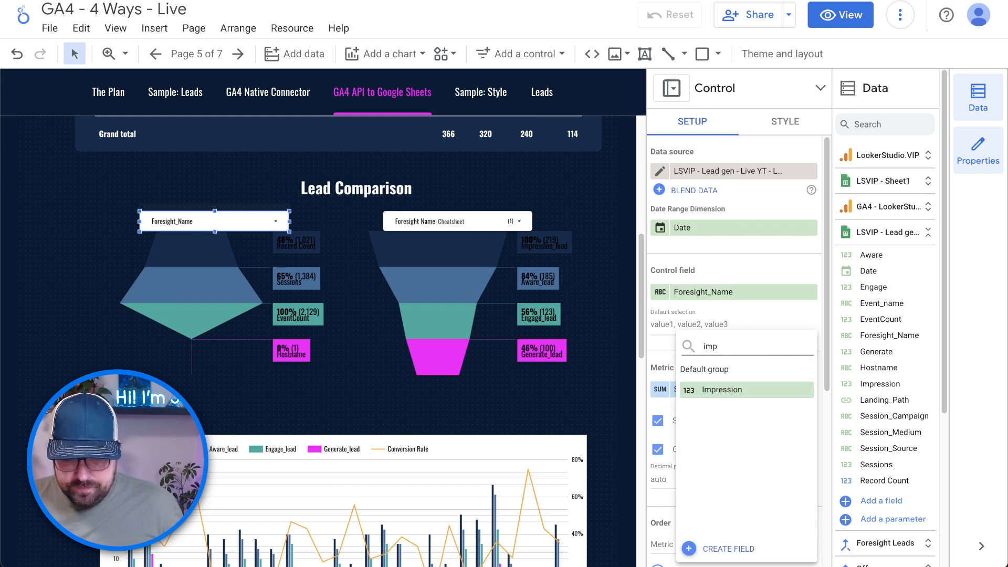
click(742, 389)
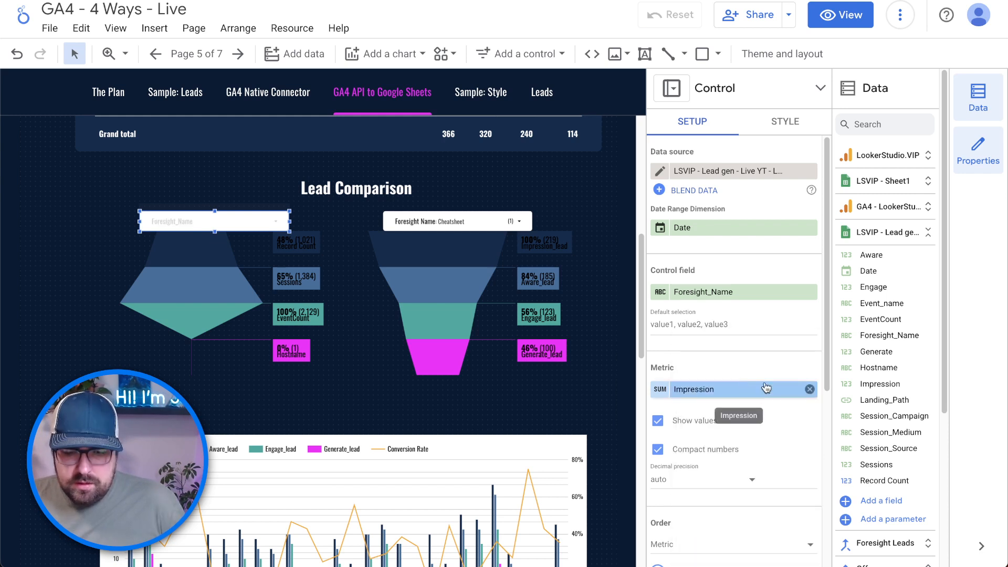
Set the left funnel's date range dimension to Date and its first metric to Impression.
click(260, 295)
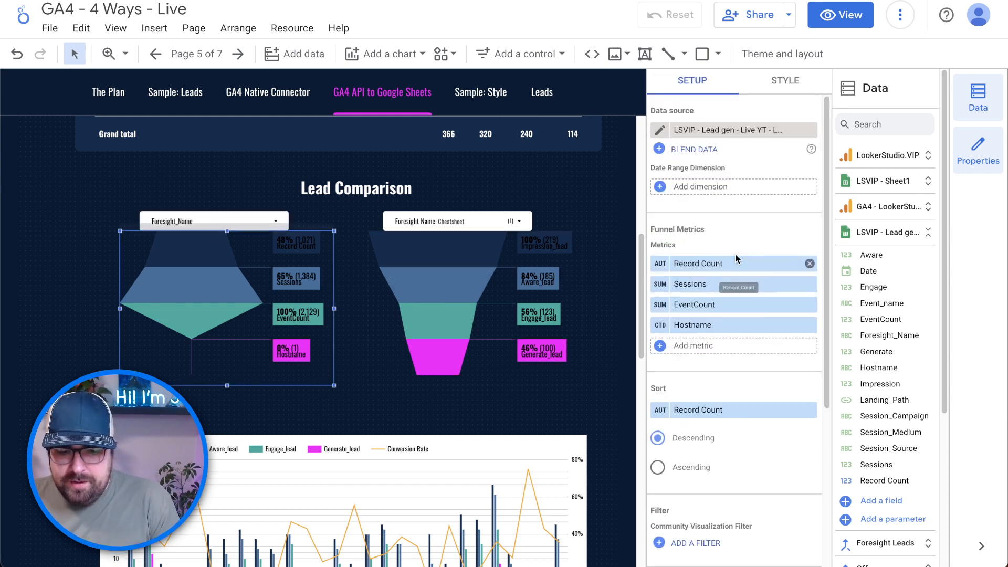
click(707, 188)
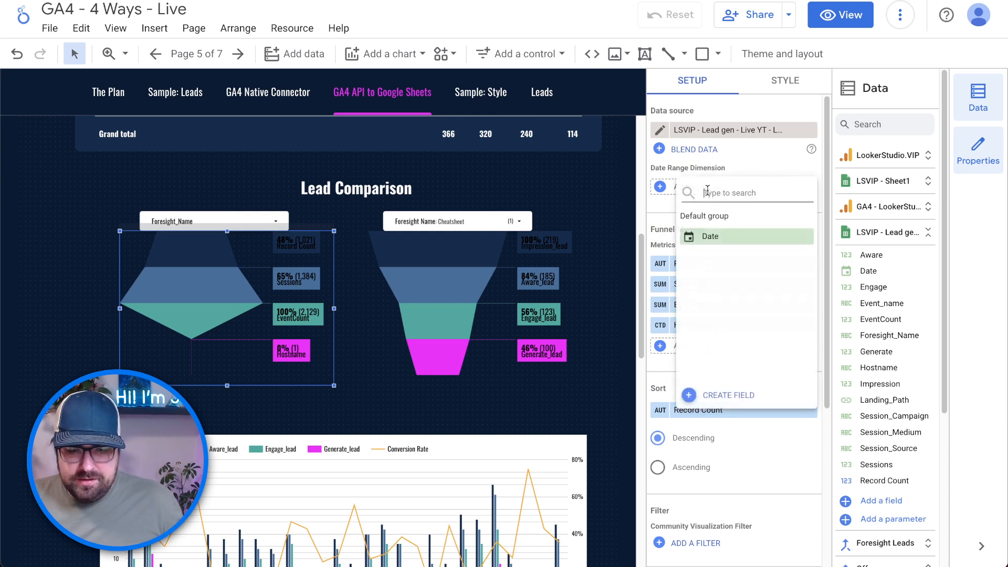
click(708, 237)
click(704, 263)
text(impr)
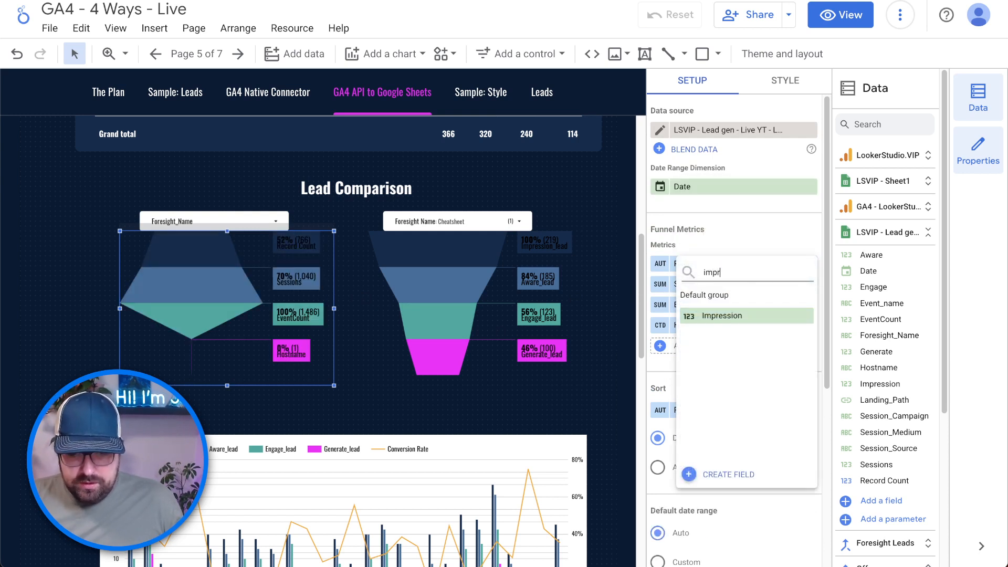
click(765, 316)
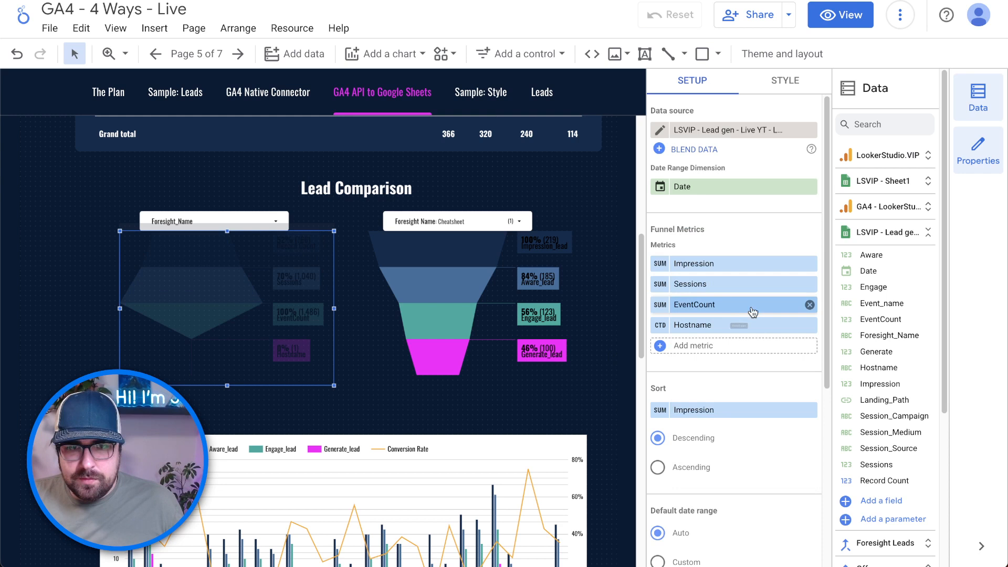
Replace the left funnel's remaining three metrics with Aware, Engage and Generate, in that order.
click(725, 283)
text(aware)
click(733, 334)
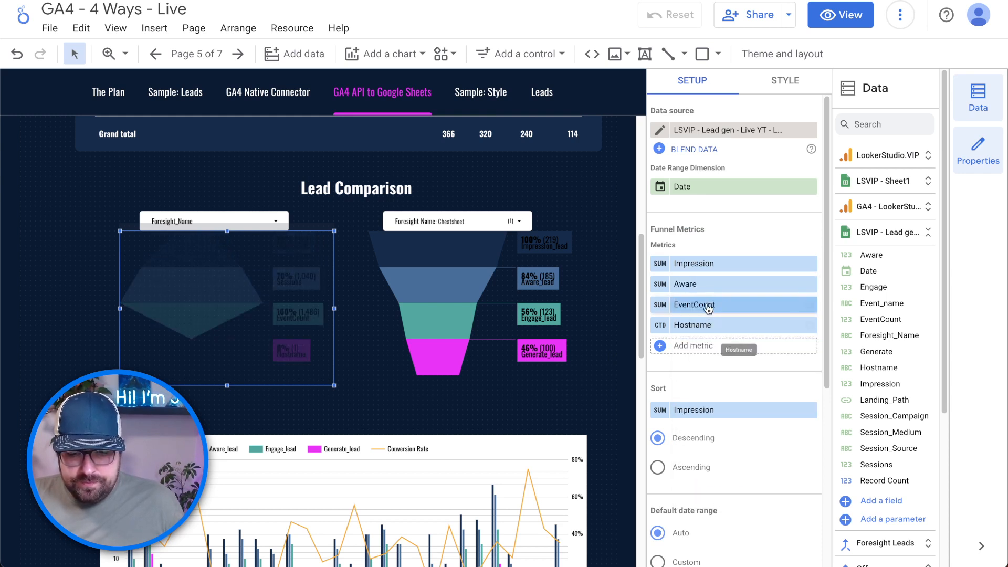
click(709, 304)
text(engage)
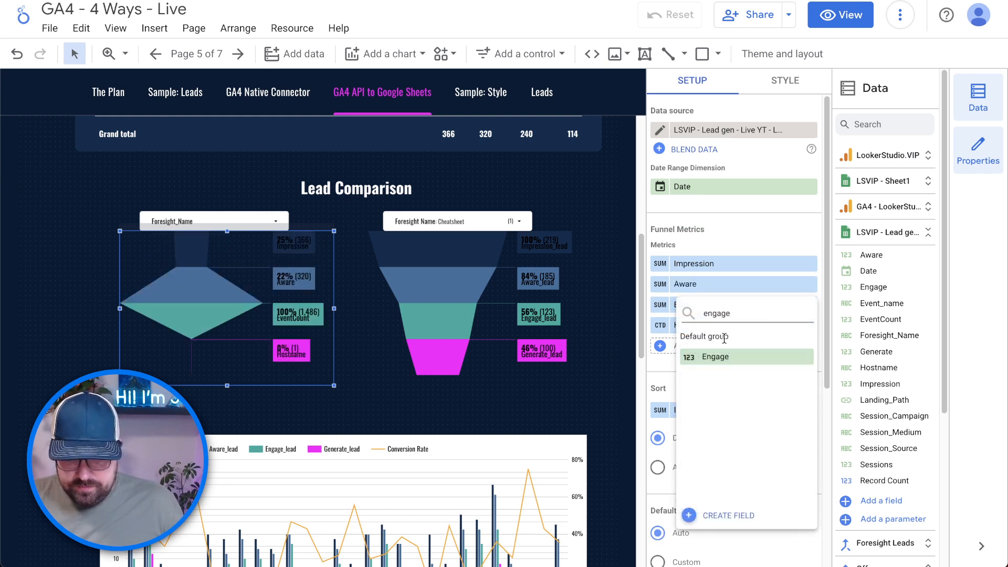
click(717, 356)
click(730, 325)
text(ge)
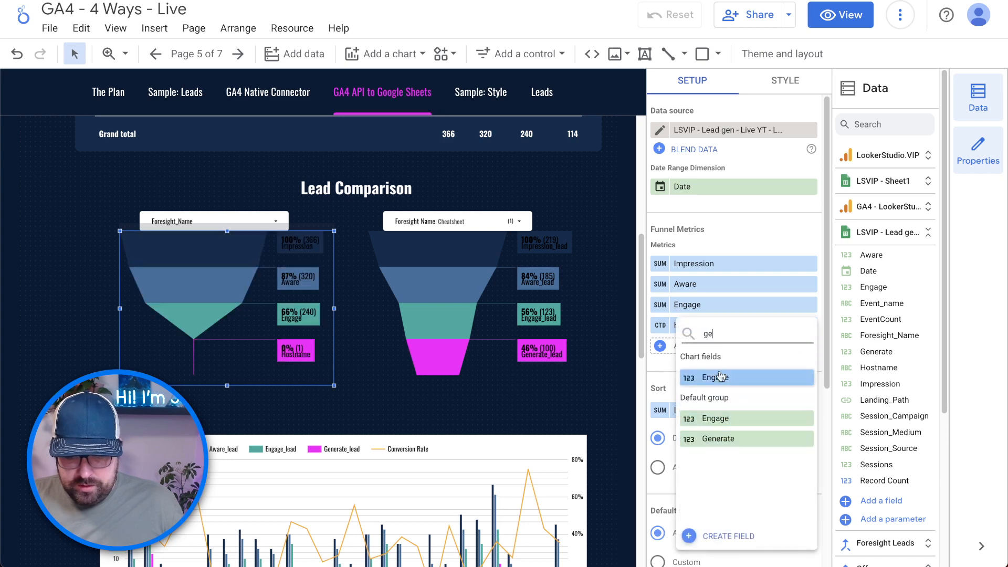
click(455, 300)
click(581, 258)
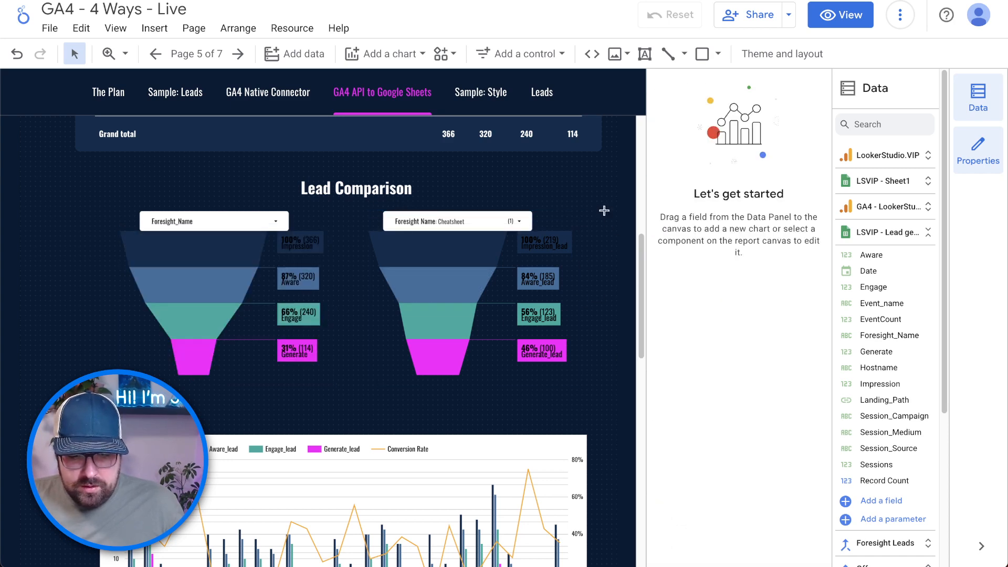
Delete the old right-hand Lead Comparison group with its Cheatsheet control and funnel.
click(480, 306)
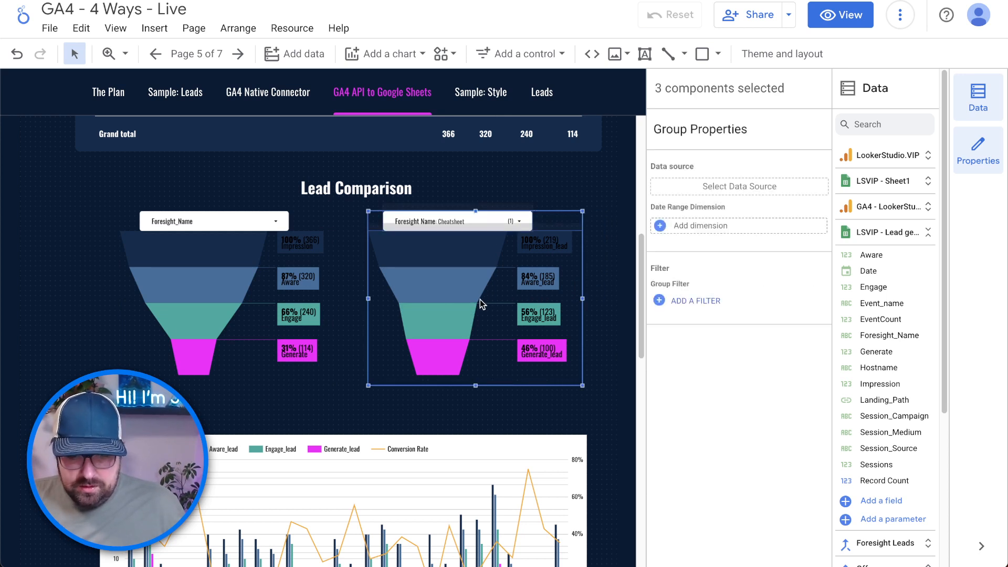
click(497, 197)
click(483, 208)
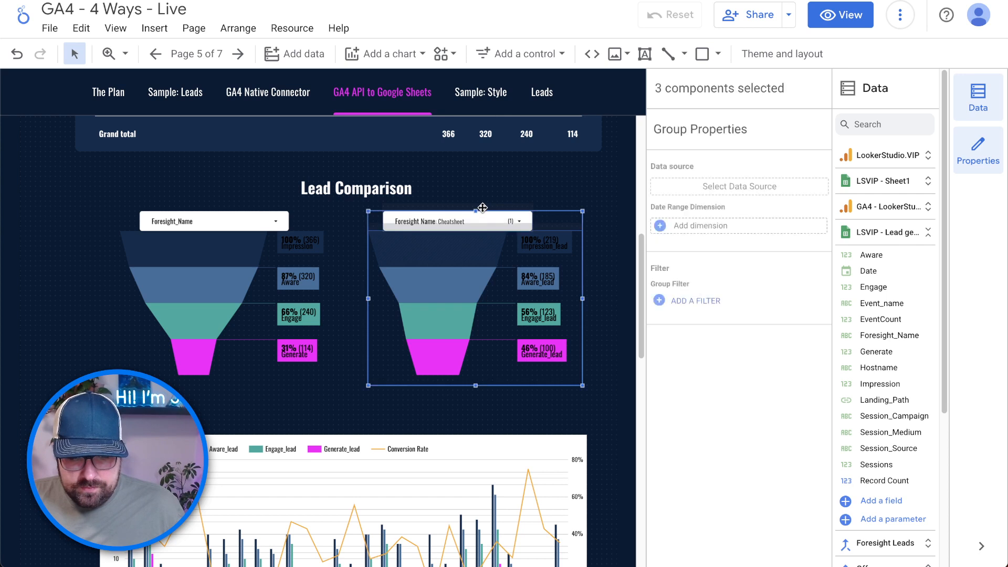
key(Delete)
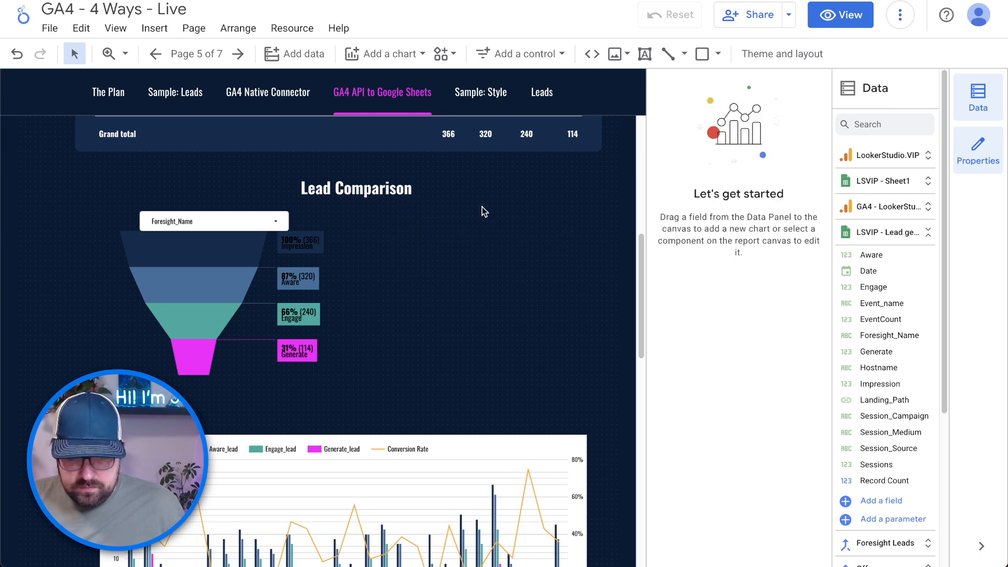
Set the remaining Foresight_Name control's default selection to Image Metric Grid.
click(213, 218)
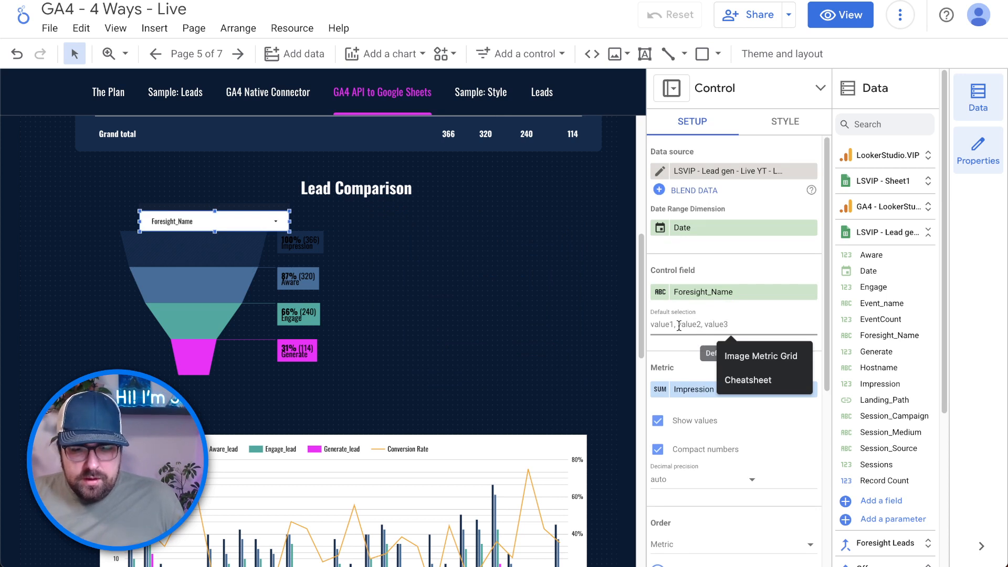
click(798, 356)
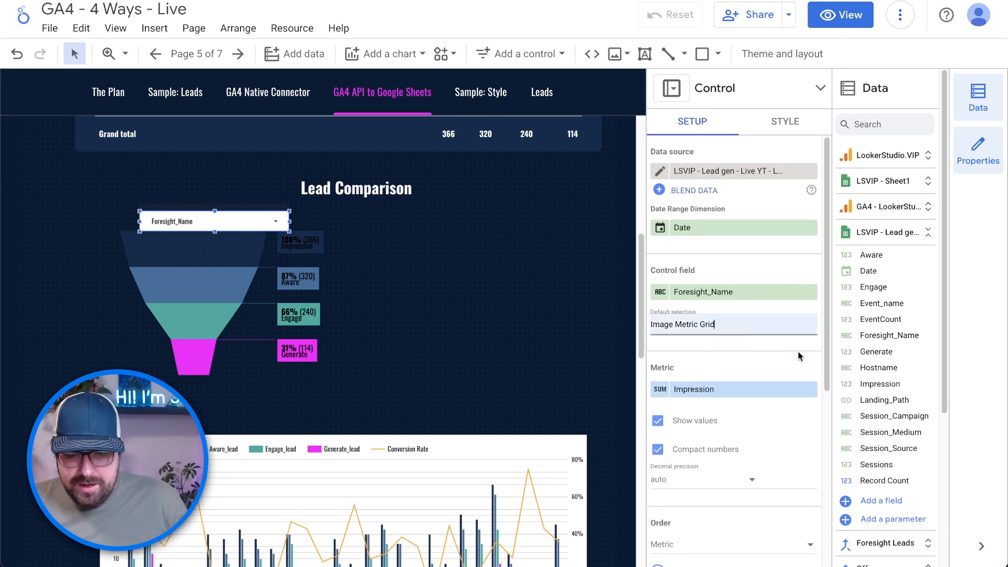
click(418, 313)
Duplicate the Foresight_Name control together with its Lead Comparison funnel.
drag(427, 353, 201, 225)
scroll(441, 270, up, 1)
key(ctrl+v)
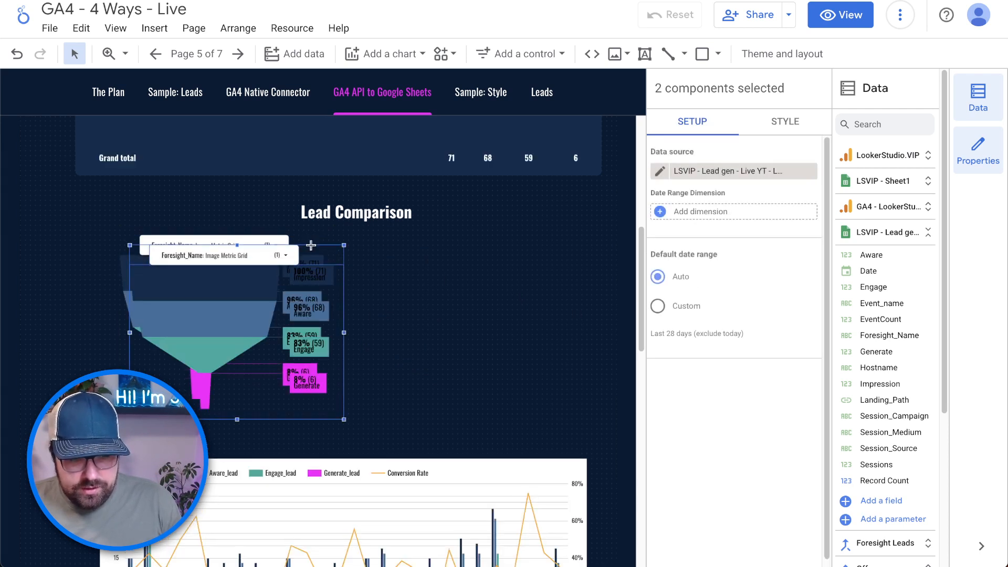
Undo the last duplication of the Foresight_Name control and funnel, and discard the extra pasted funnel copy.
click(314, 248)
key(ctrl+z)
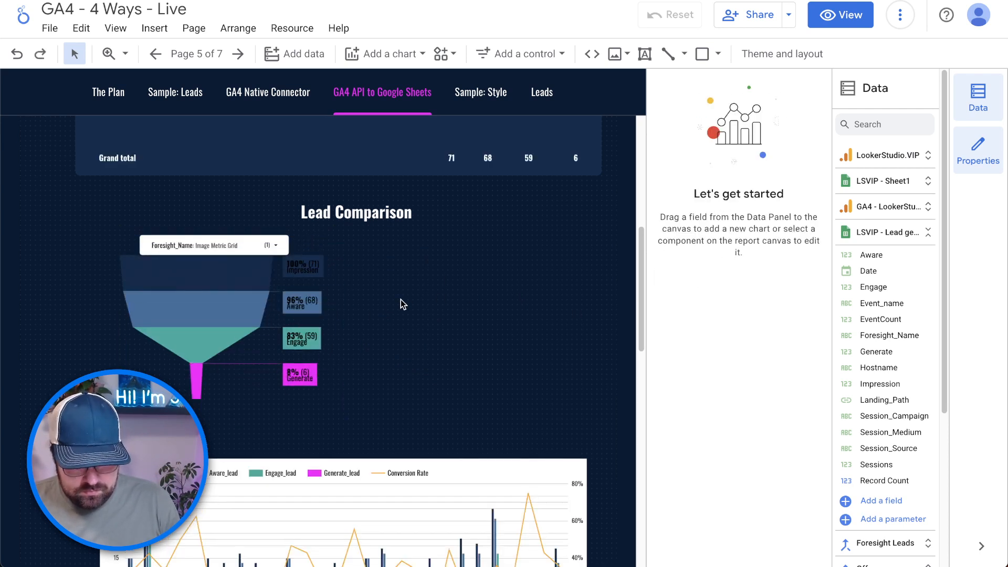
key(ctrl+v)
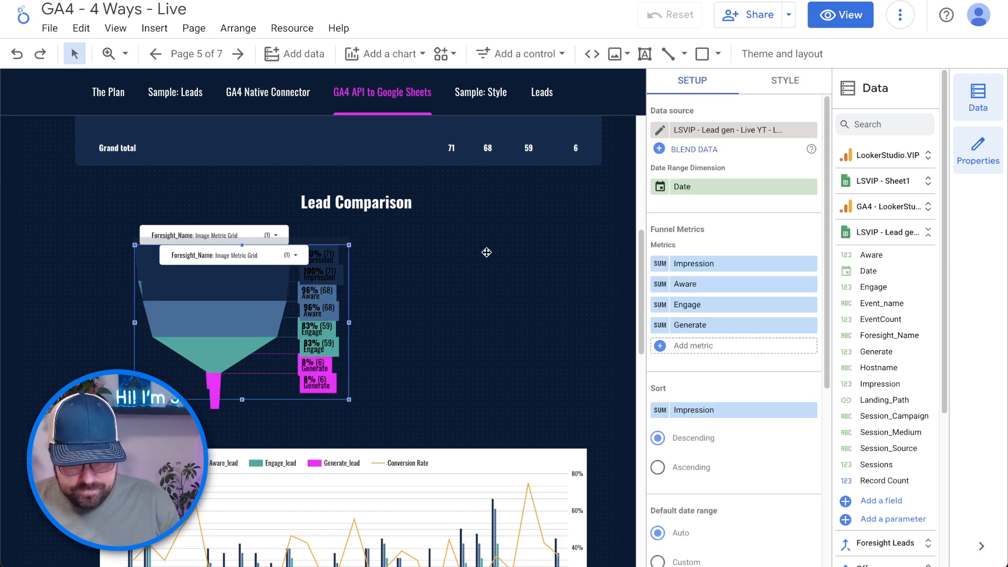
key(ctrl+z)
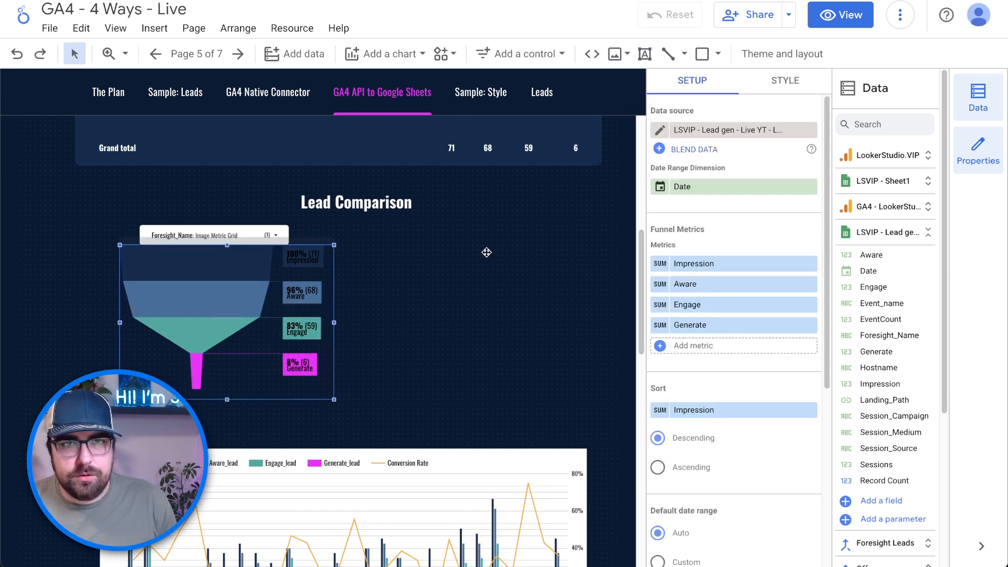
Duplicate the Foresight_Name control with its Lead Comparison funnel and move the copy beside the original, at roughly the same height.
drag(380, 353, 231, 233)
key(ctrl+d)
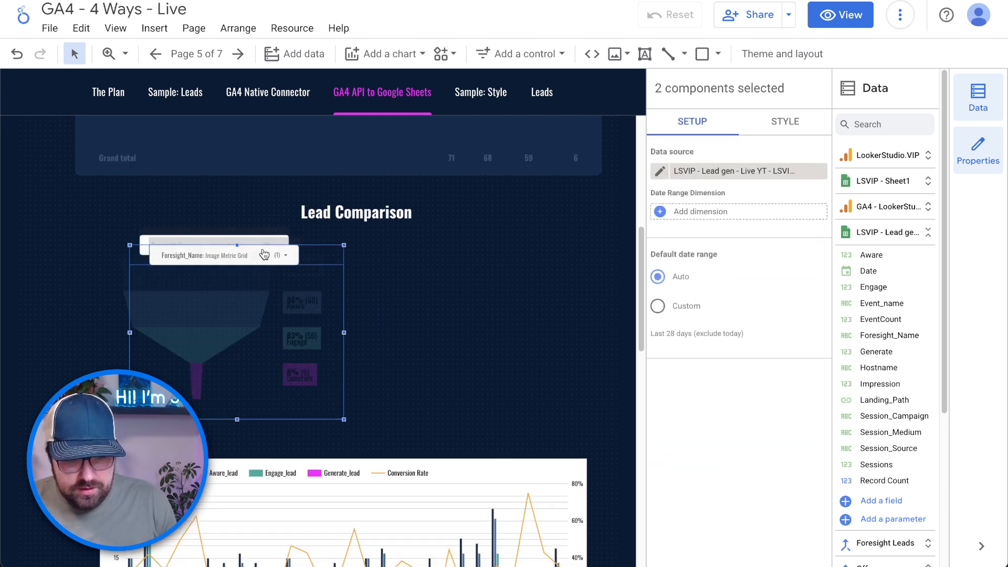
key(Right)
key(Right)
key(Right)
key(Right)
key(Right)
key(Right)
key(Right)
key(Right)
key(Right)
key(Right)
key(Right)
key(Right)
key(Right)
key(Right)
key(Right)
key(Right)
key(Right)
key(Right)
key(Right)
key(Right)
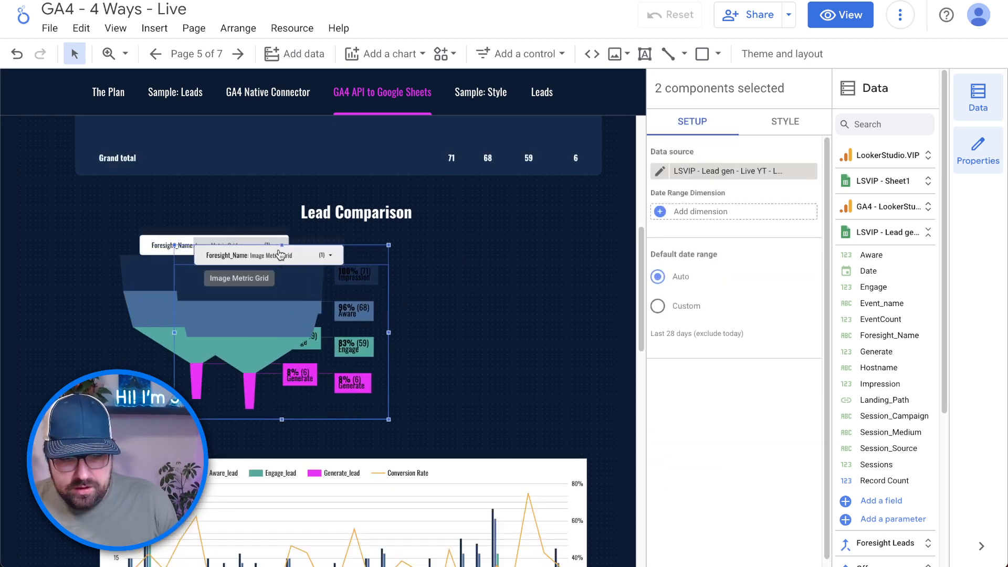
key(Right)
key(Right)
key(Right)
key(Right)
key(Right)
key(Right)
key(Right)
key(Right)
key(Right)
key(Right)
key(Right)
key(Right)
key(Right)
key(Right)
key(Right)
key(Right)
key(Right)
key(Right)
key(Right)
key(Right)
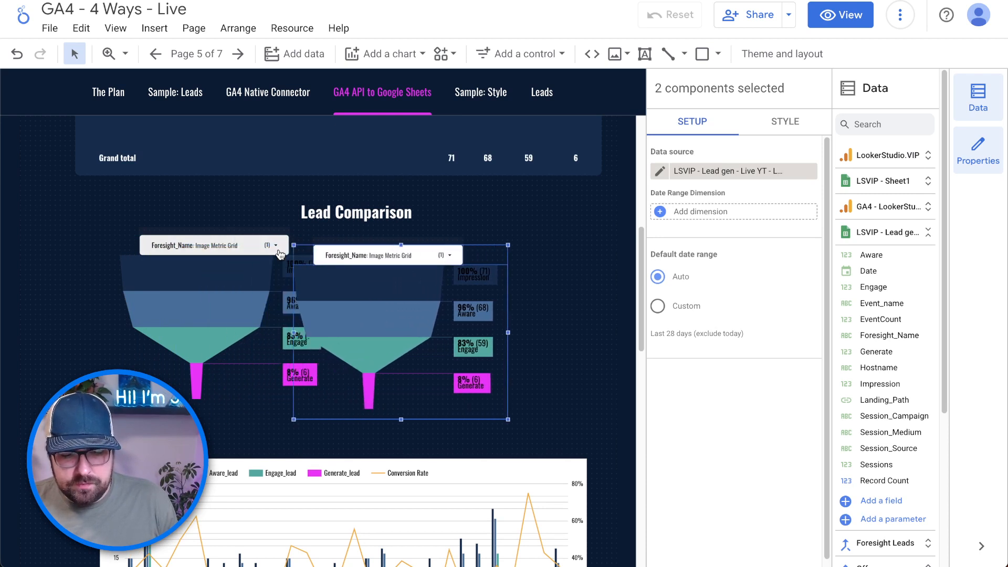
key(Up)
key(Up)
key(Up)
key(Up)
key(Up)
key(Up)
key(Up)
key(Up)
key(Up)
key(Up)
key(Up)
key(Up)
key(Up)
key(Up)
key(Up)
key(Up)
key(Up)
key(Up)
key(Up)
key(Up)
key(Up)
key(Up)
key(Up)
key(Up)
key(Up)
key(Up)
key(Up)
key(Up)
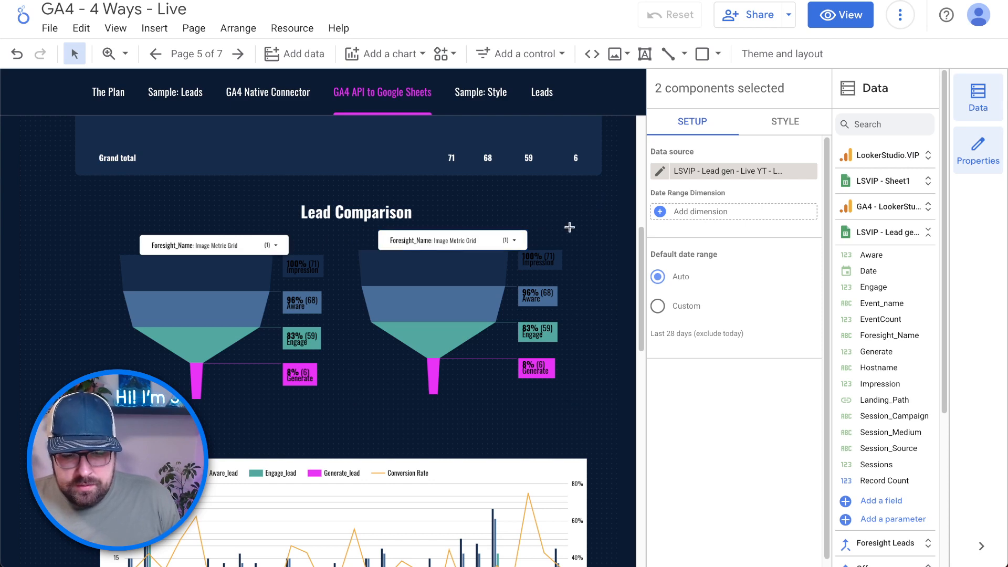
Group the original Foresight_Name control with its left-hand Lead Comparison funnel.
click(527, 296)
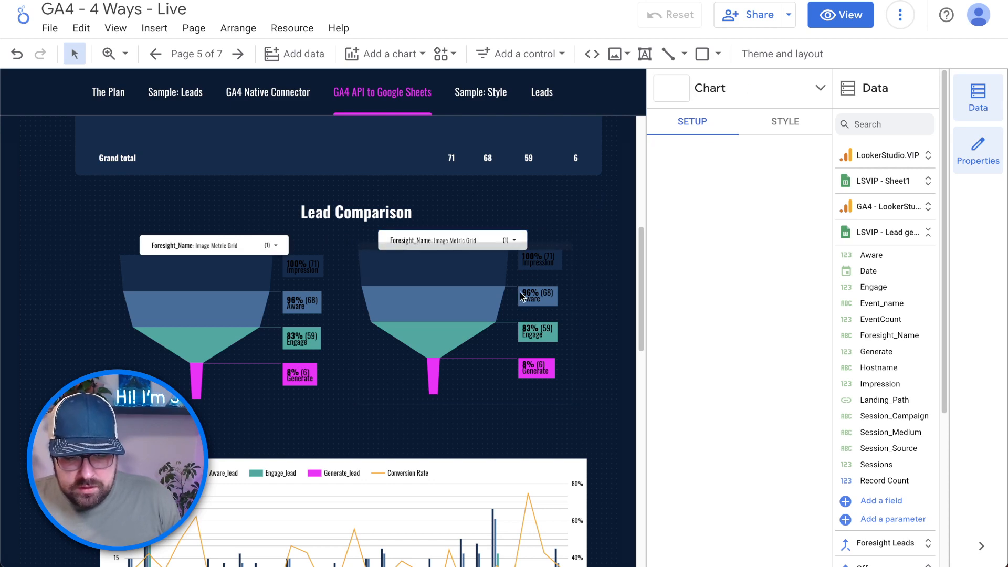
click(514, 240)
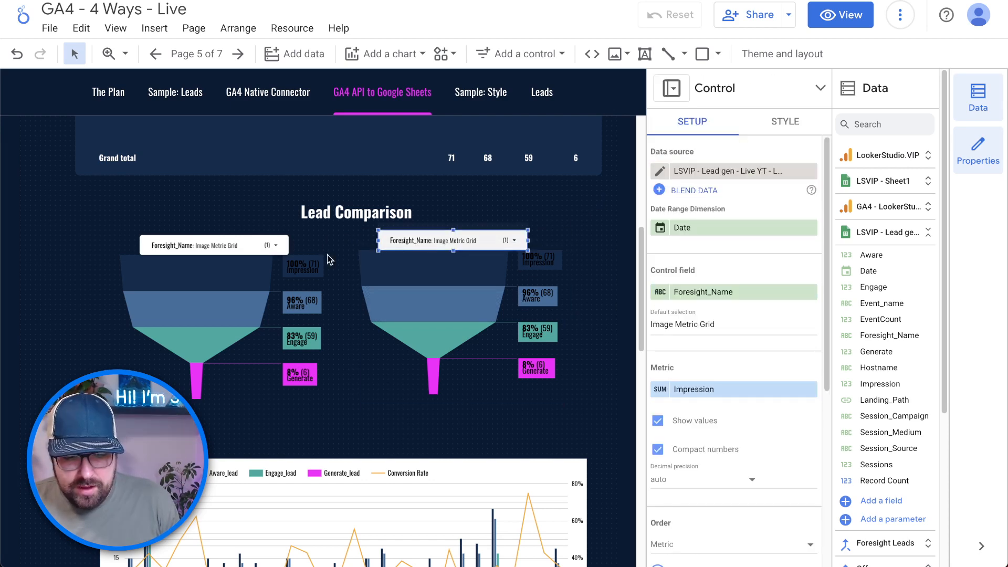
drag(255, 346, 253, 356)
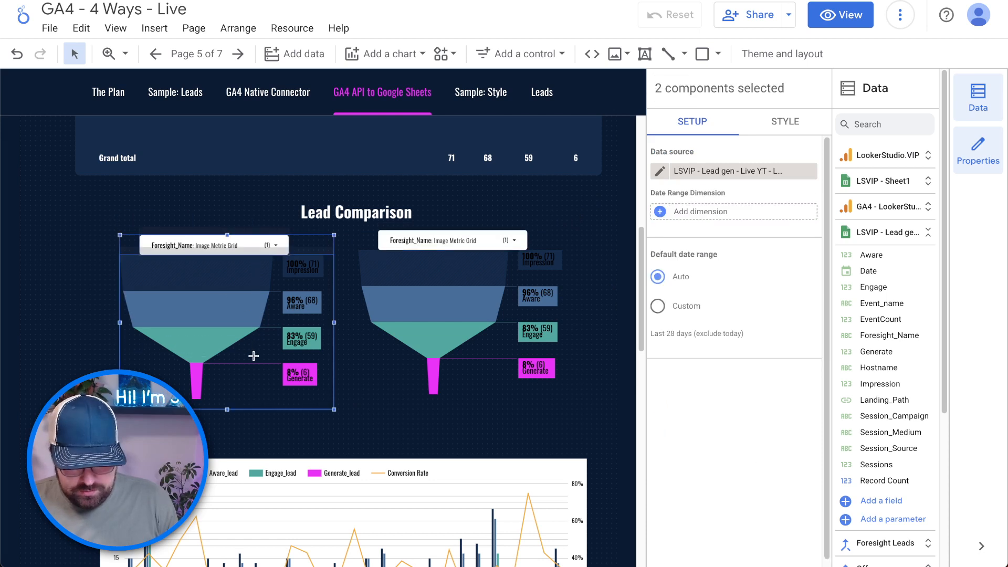
key(super+g)
click(586, 259)
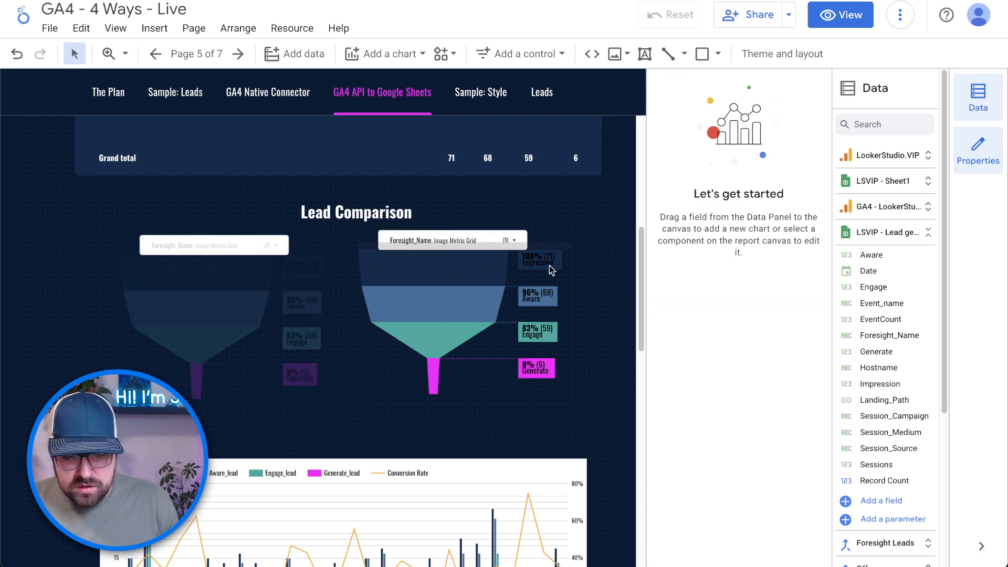
Set the duplicated Foresight_Name control's default selection to Cheatsheet.
click(483, 227)
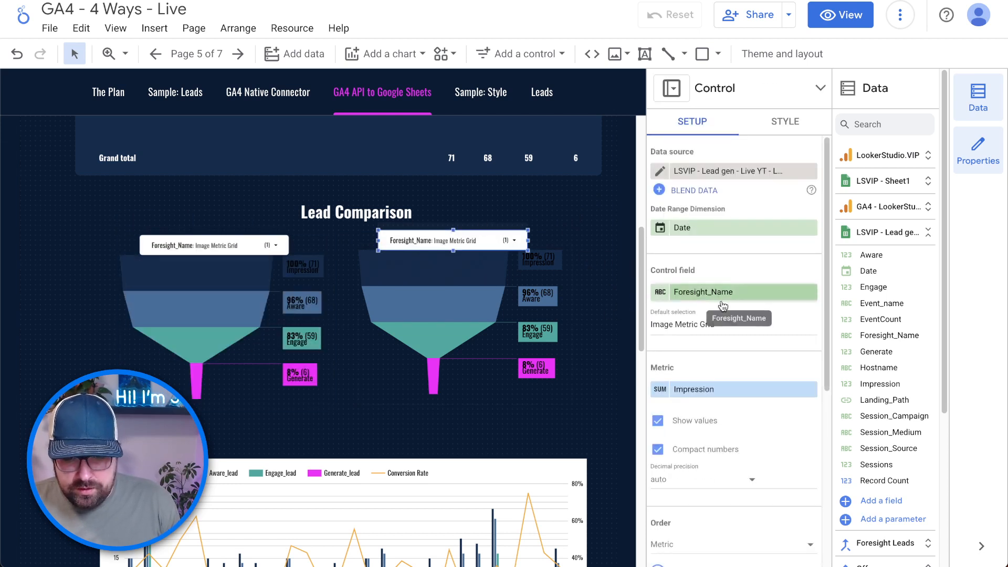
click(714, 320)
text(Ch)
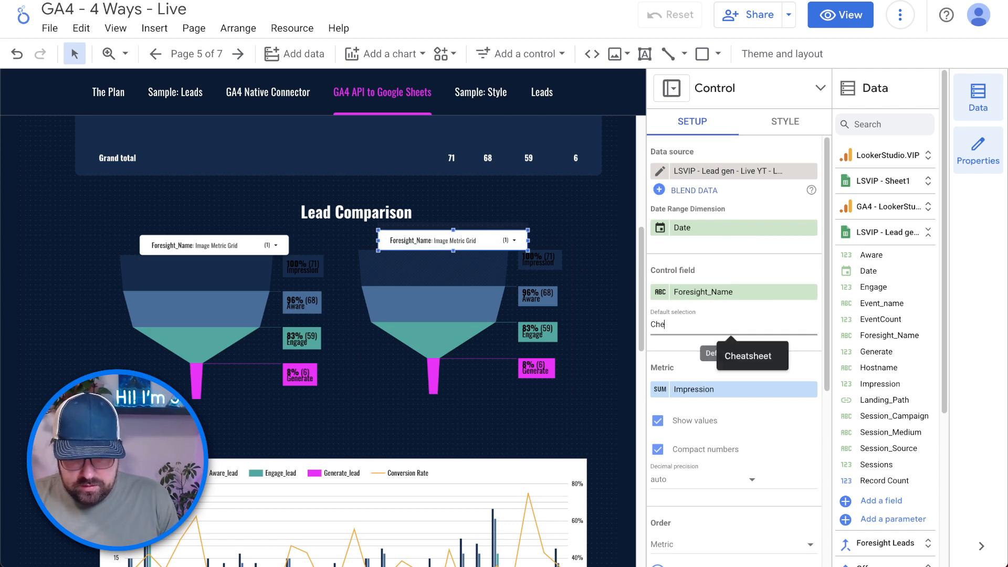
text(e)
click(749, 355)
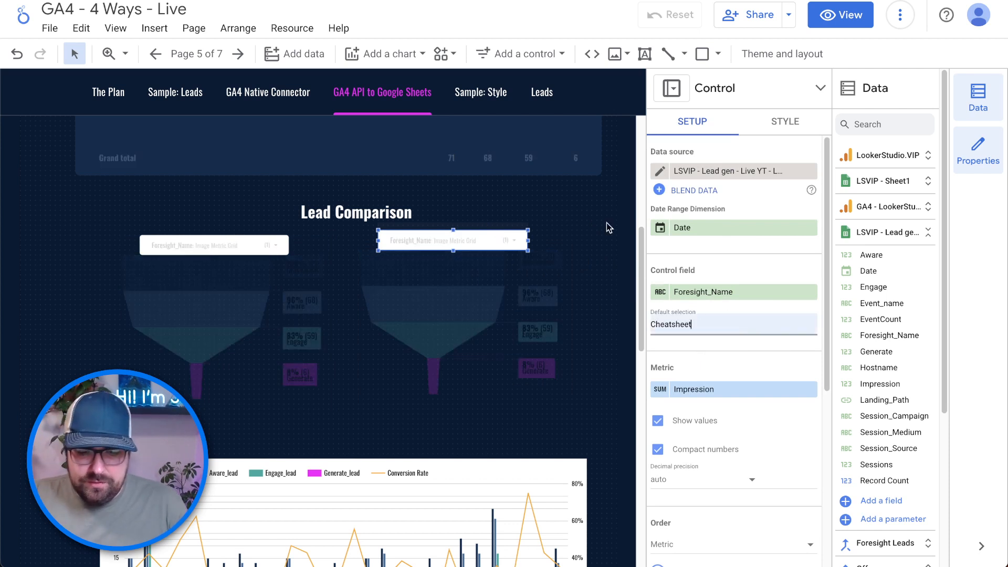
Move the Cheatsheet control and its funnel slightly down so they line up with the Image Metric Grid pair.
click(531, 297)
click(628, 254)
drag(599, 226, 357, 406)
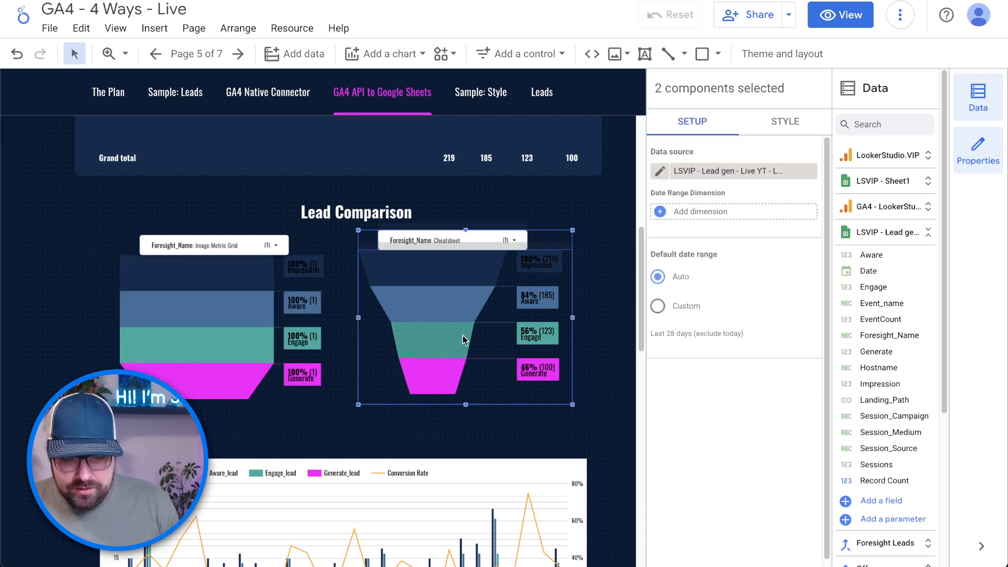
click(610, 292)
drag(501, 226, 501, 232)
click(586, 214)
Switch the Leads Over Time chart to the LSVIP - Lead gen - Live YT data source with Date as date range dimension.
scroll(593, 257, down, 4)
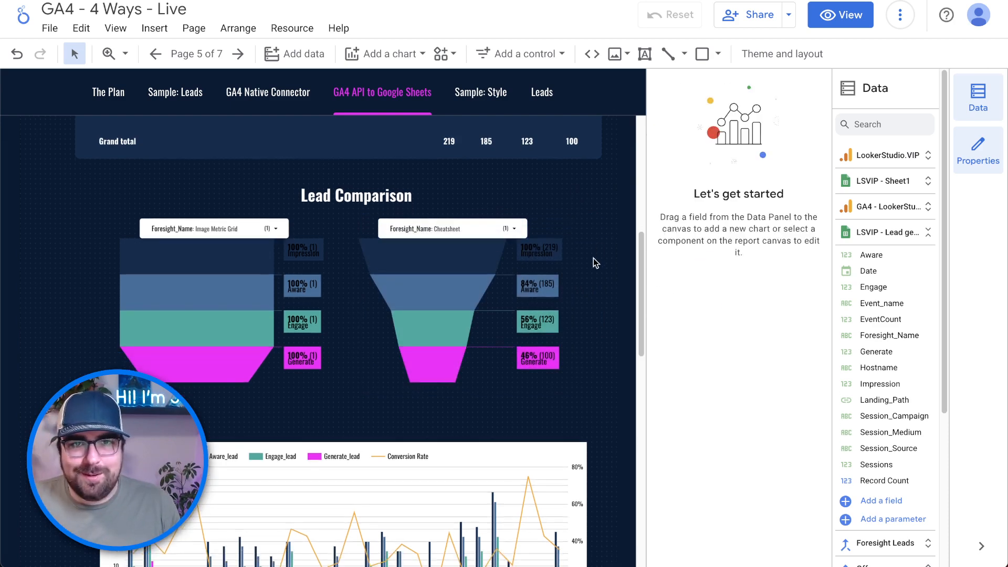
click(478, 291)
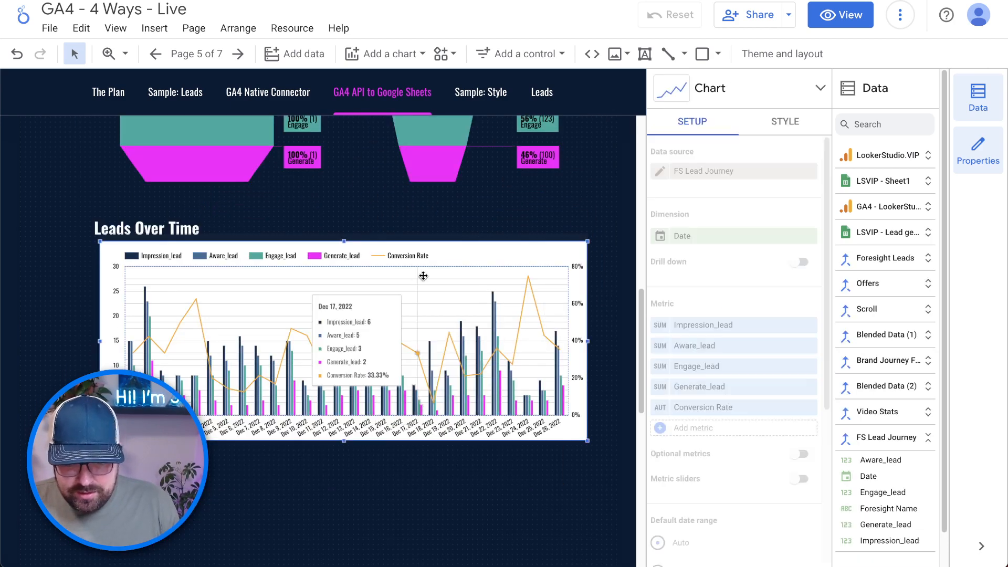
click(698, 172)
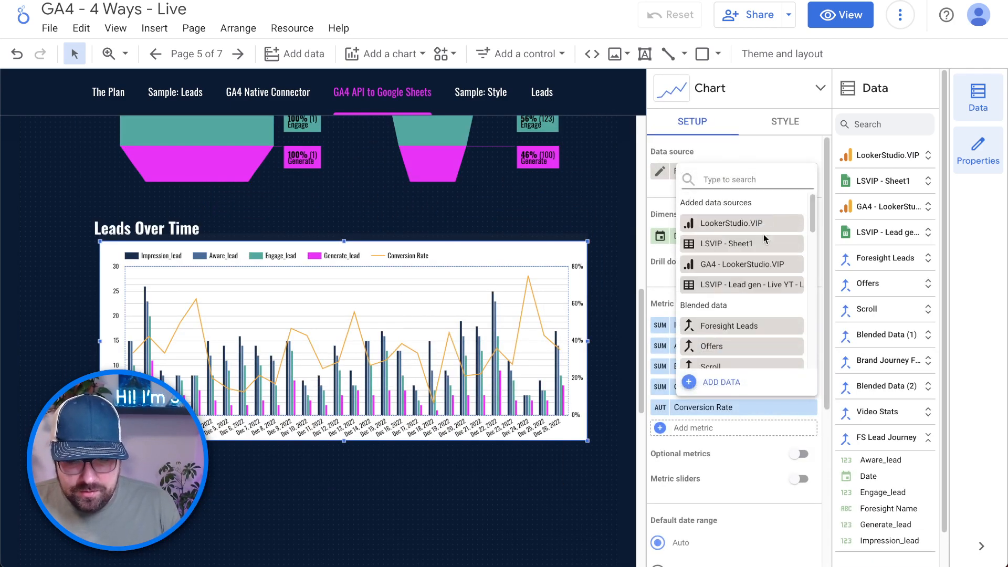
click(762, 289)
click(704, 226)
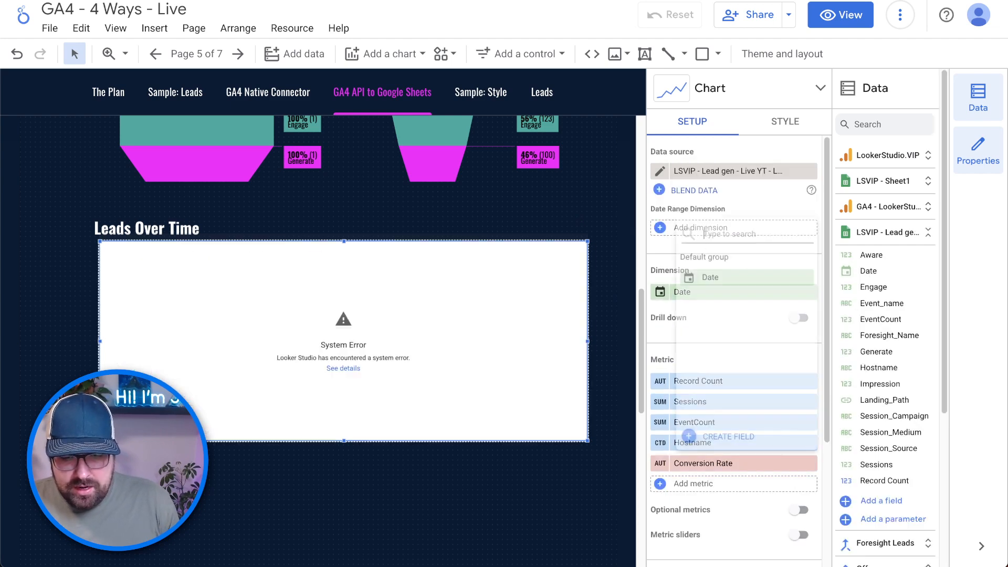
text(date)
click(723, 276)
Replace the Leads Over Time chart's first two metrics with Impression and Aware, in that order.
click(751, 382)
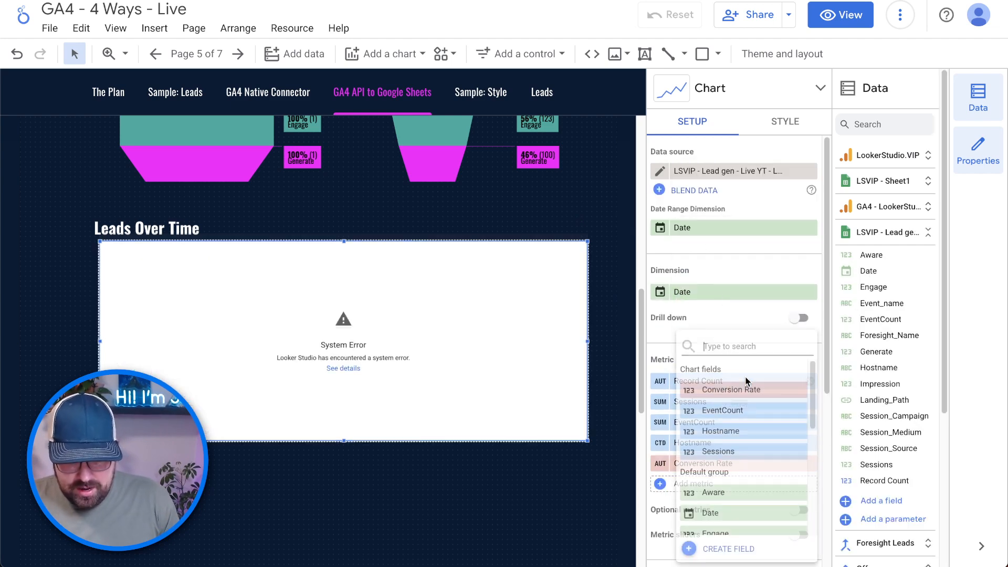
text(imp)
click(756, 393)
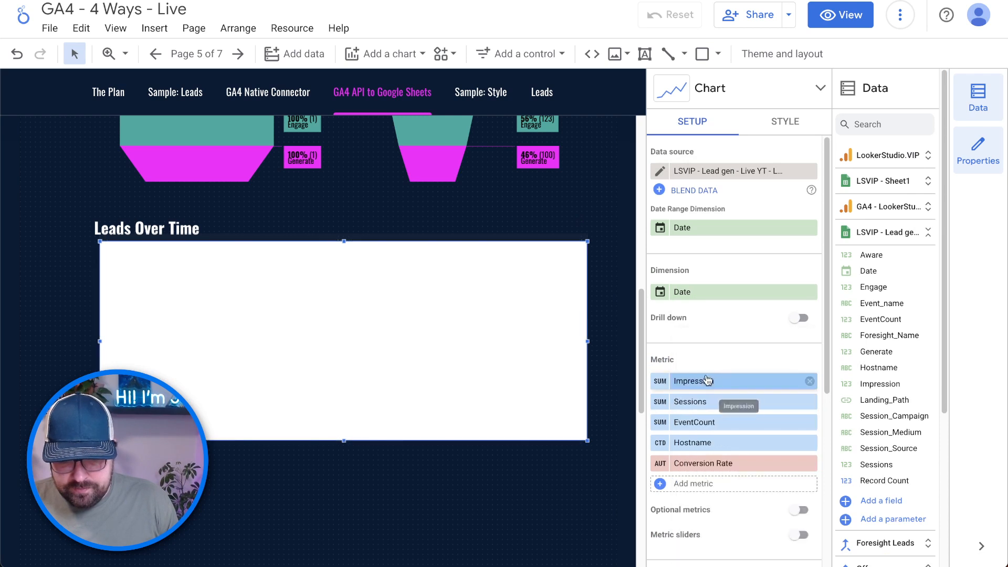
click(716, 401)
text(aa)
text(a)
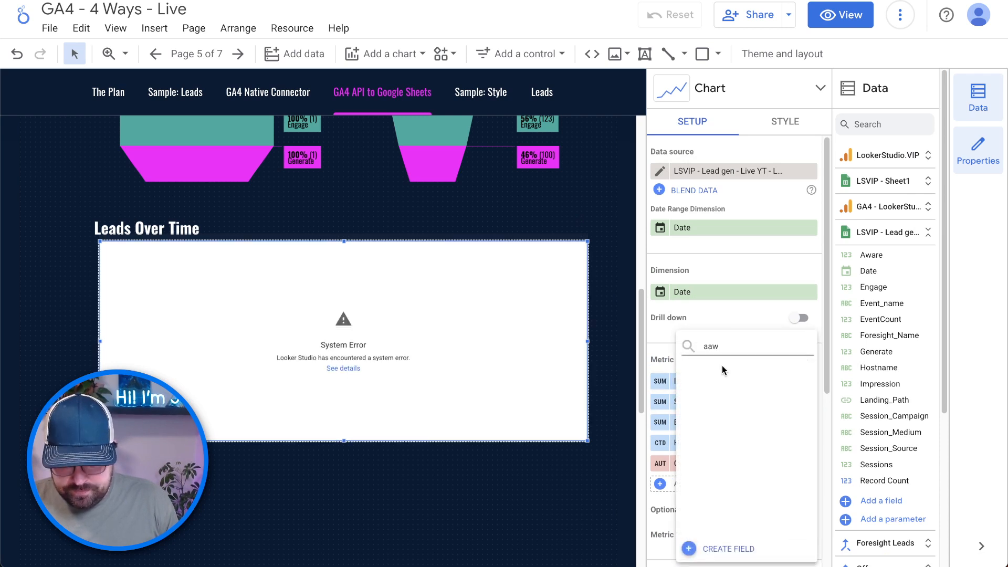
key(BackSpace)
key(BackSpace)
text(ware)
click(728, 389)
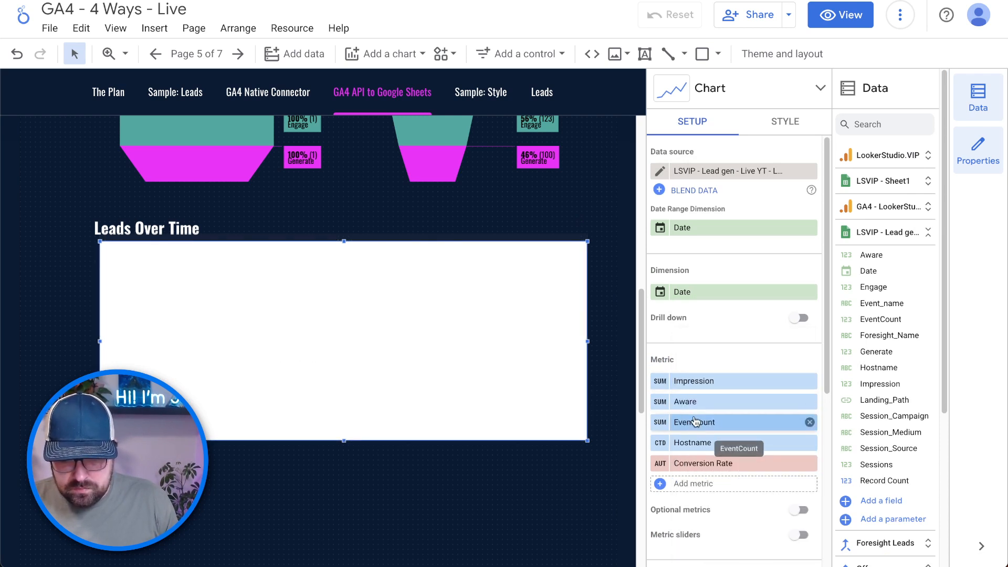
Replace the Leads Over Time chart's EventCount and Hostname metrics with Engage and Generate.
click(698, 420)
text(engage)
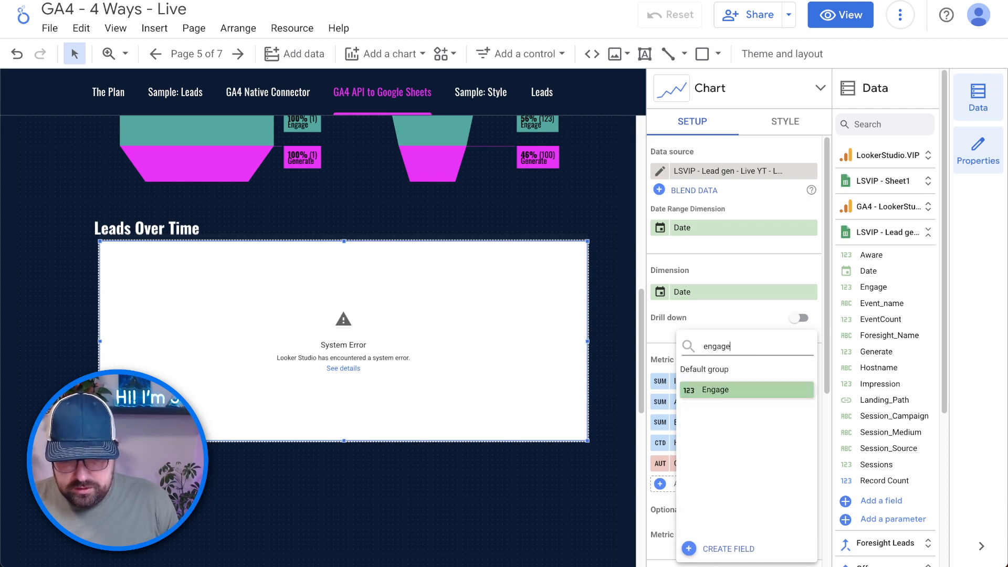
click(719, 387)
click(710, 410)
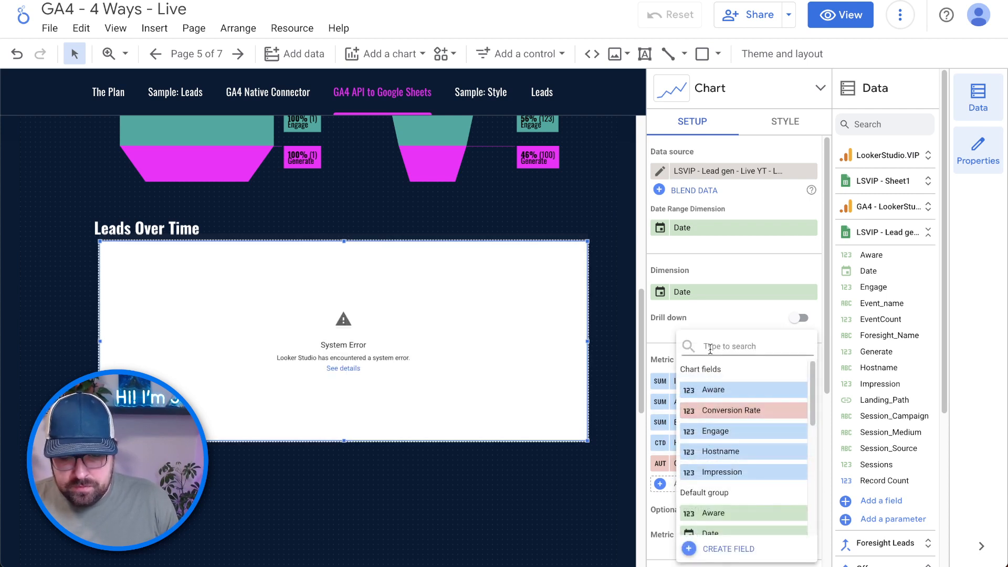
text(genea)
key(BackSpace)
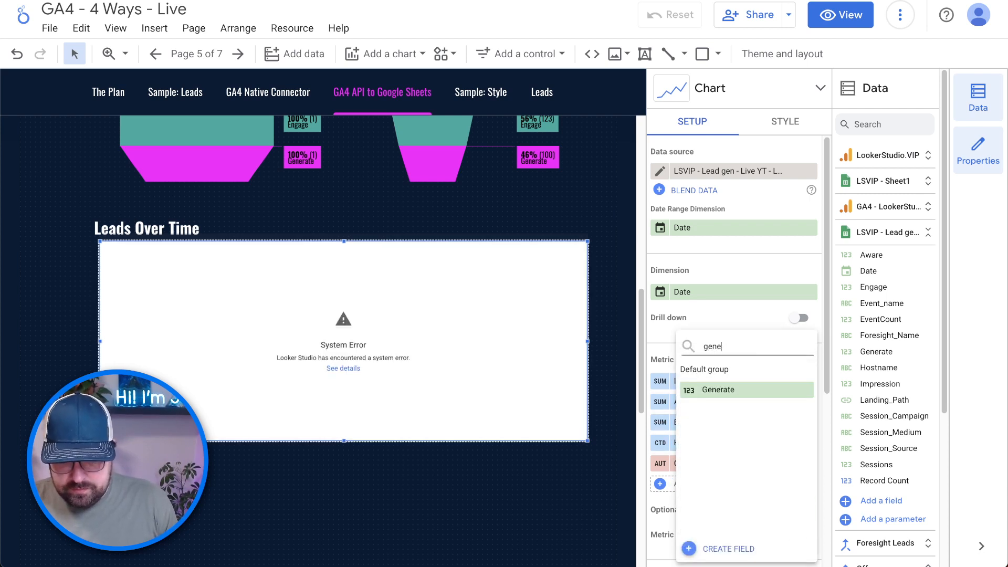
click(742, 388)
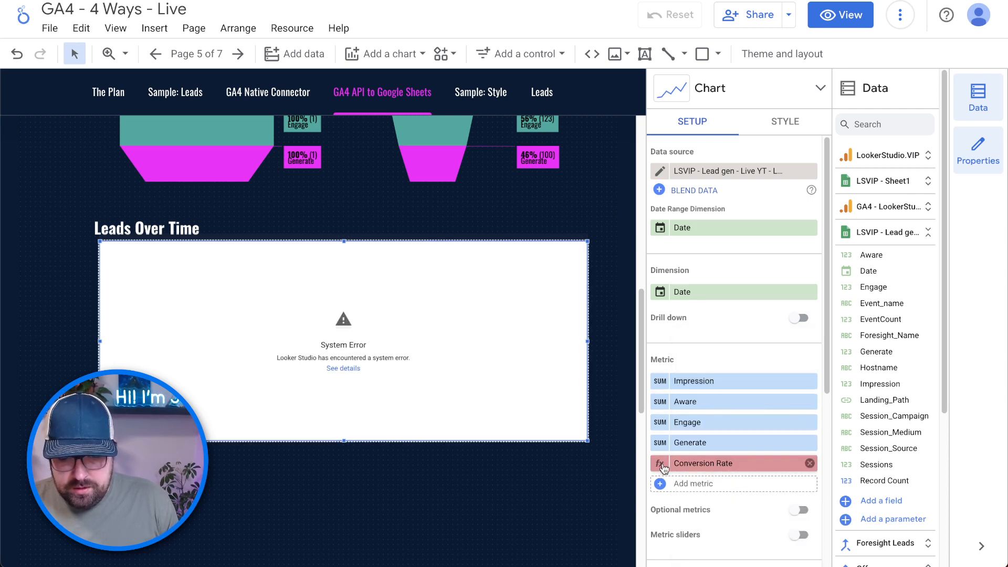
Change the chart's Conversion Rate formula to SUM(Generate)/SUM(Impression) and apply it.
click(695, 464)
drag(675, 269, 588, 270)
text(gener)
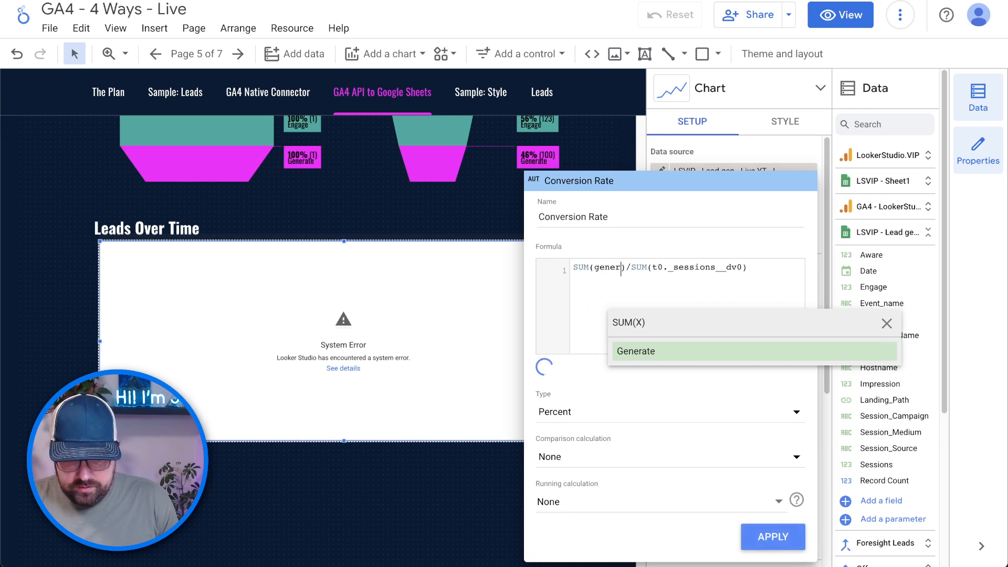
click(644, 344)
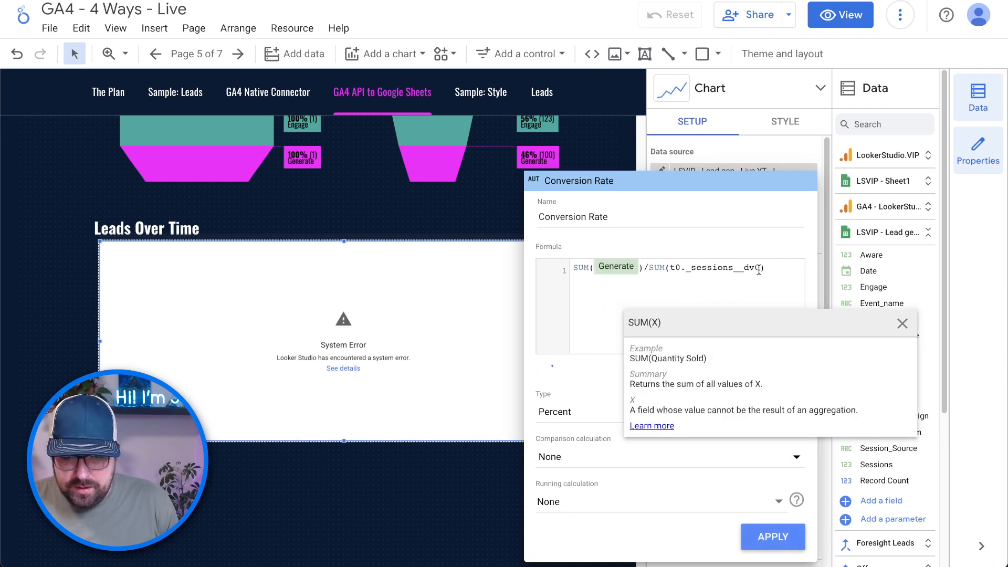
drag(759, 270, 669, 272)
text(impression)
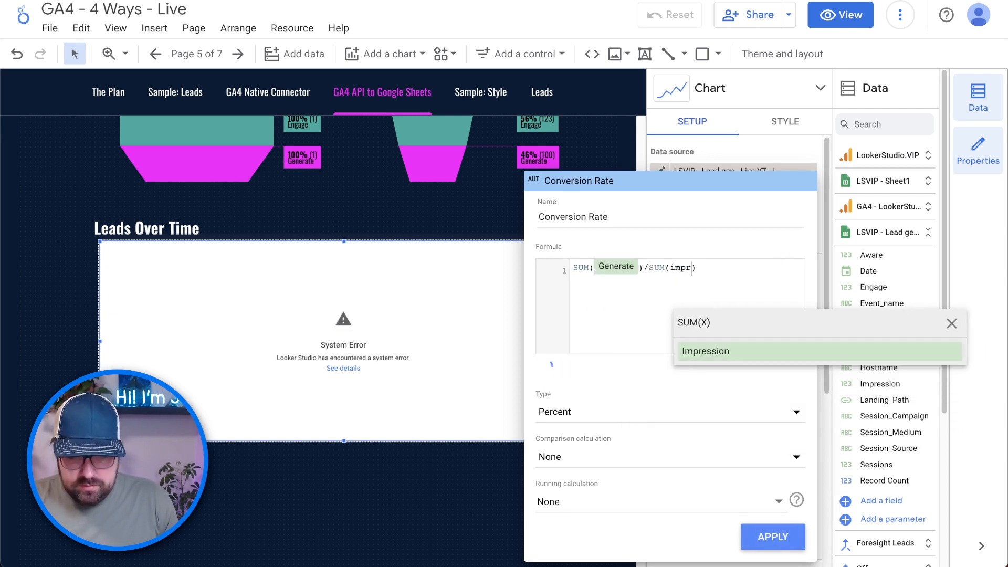
key(Return)
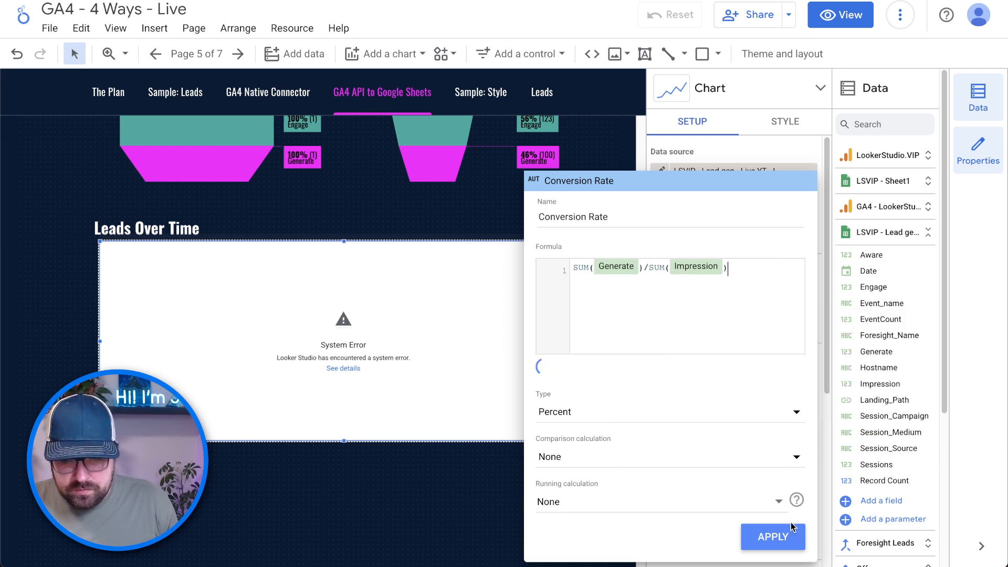
click(773, 537)
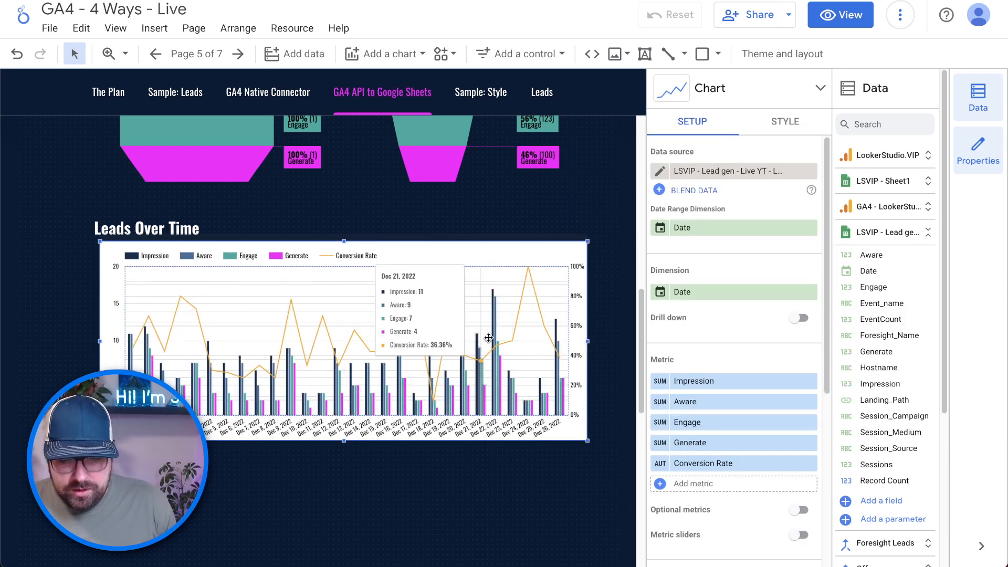
scroll(389, 315, up, 3)
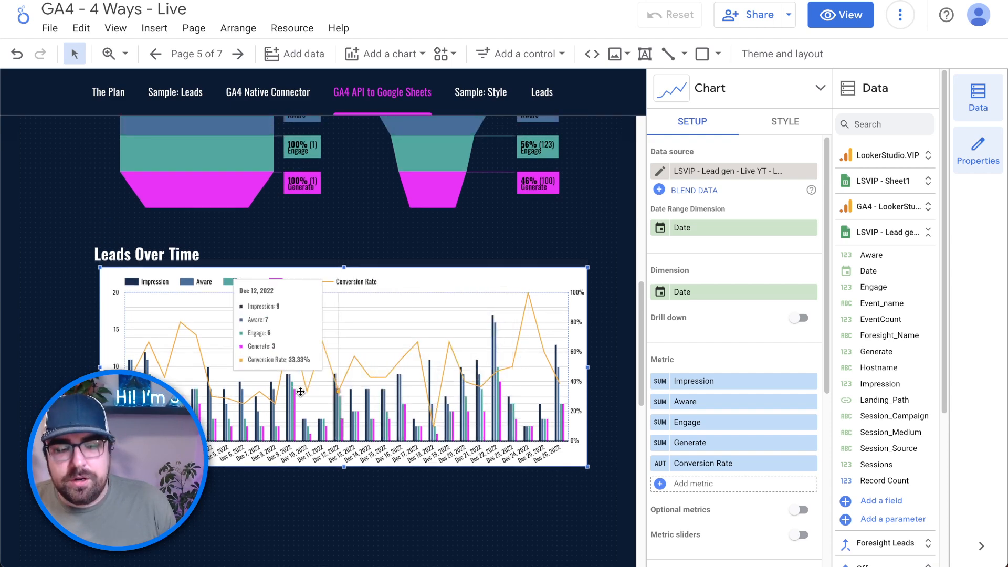
scroll(378, 452, up, 8)
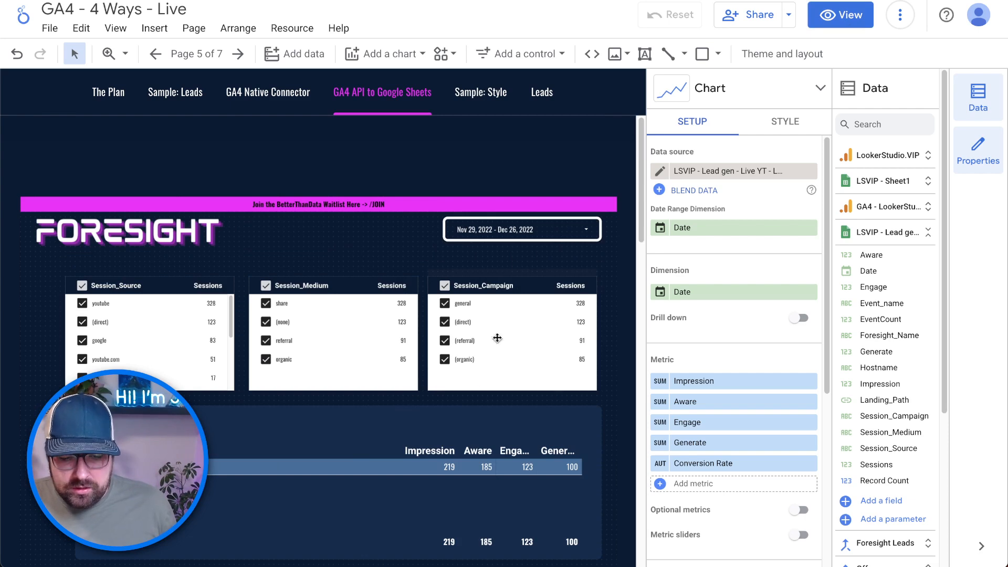
scroll(356, 439, down, 1)
scroll(429, 431, down, 7)
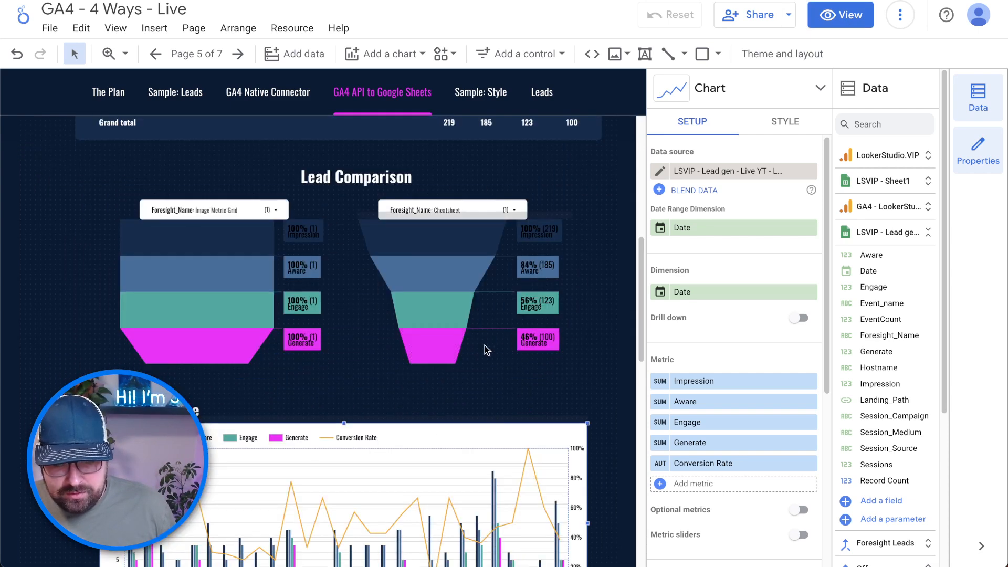
Refresh the report's data and check the Lead Efficiency table and Lead Comparison funnels.
click(471, 320)
click(491, 206)
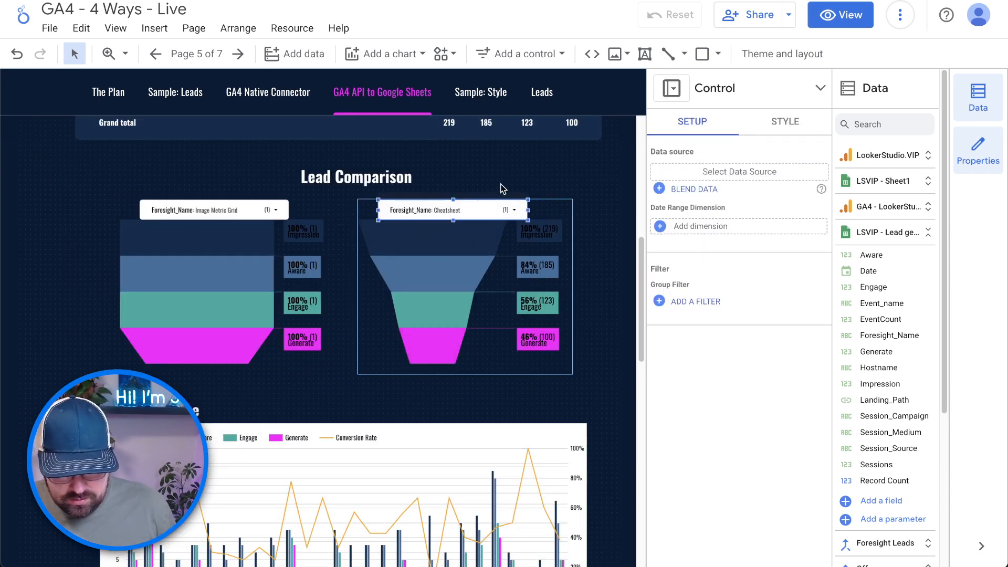
click(548, 174)
click(900, 14)
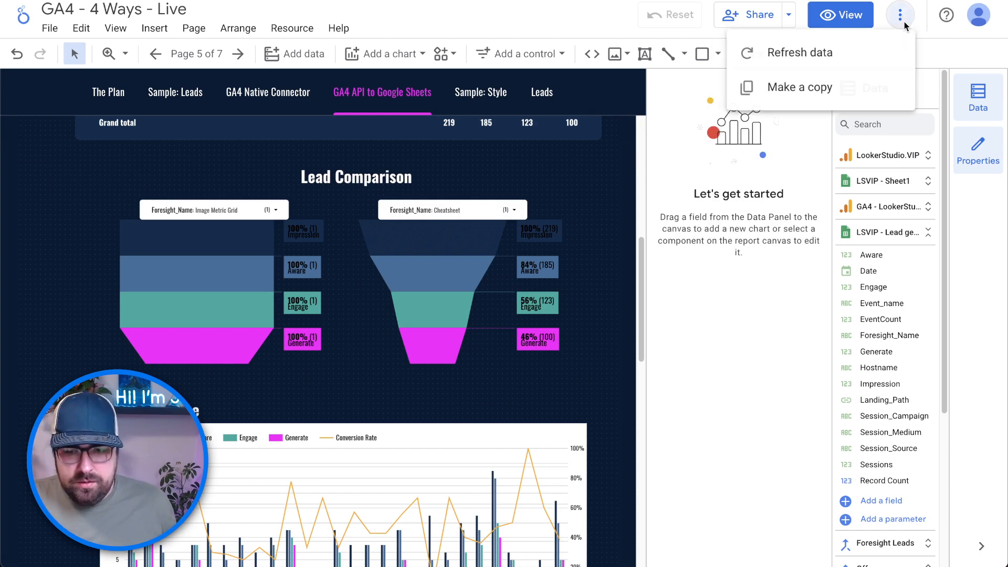
click(788, 49)
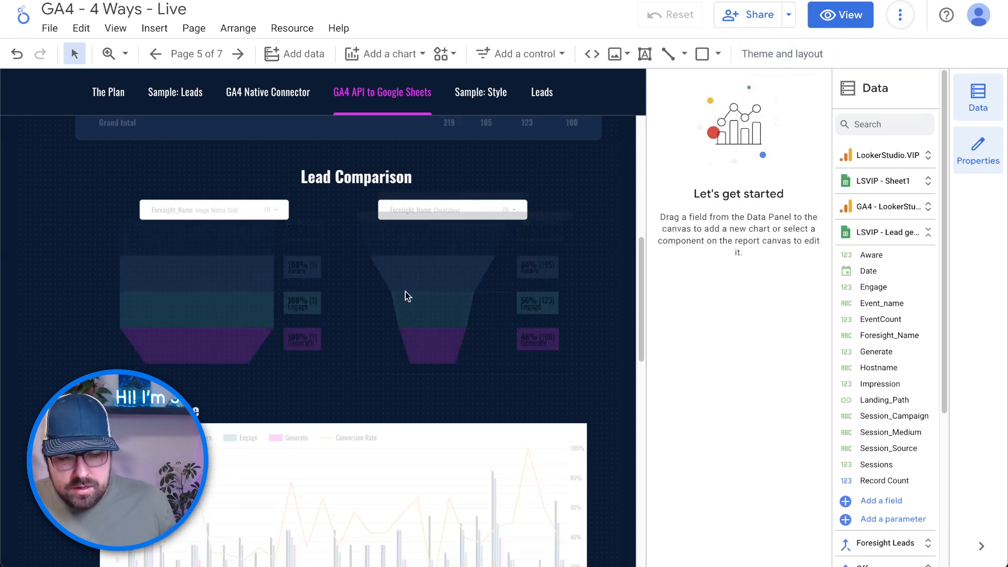
scroll(437, 305, up, 6)
scroll(362, 404, down, 4)
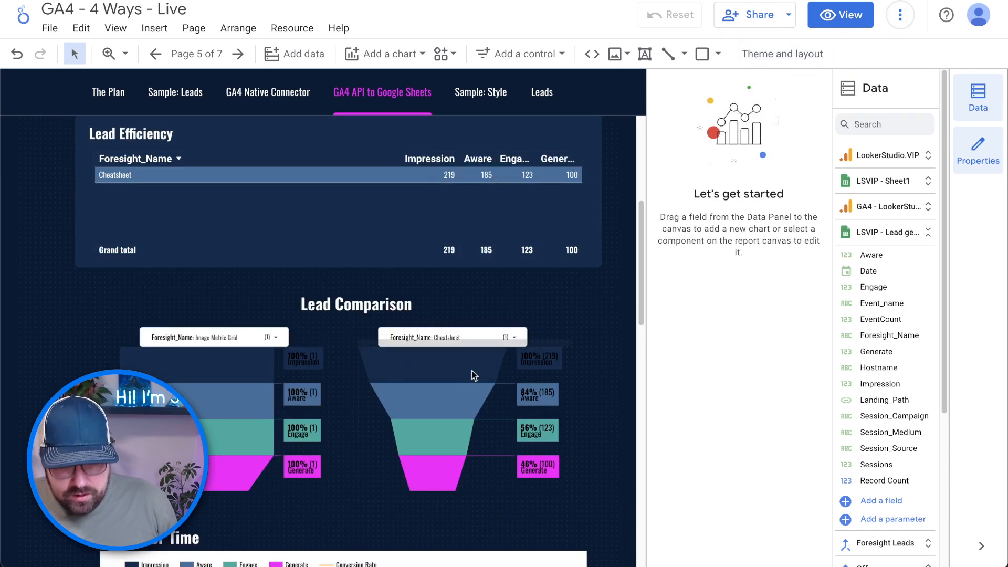
Reload the whole report page and review the filter lists, table, funnels and Leads Over Time chart.
click(478, 395)
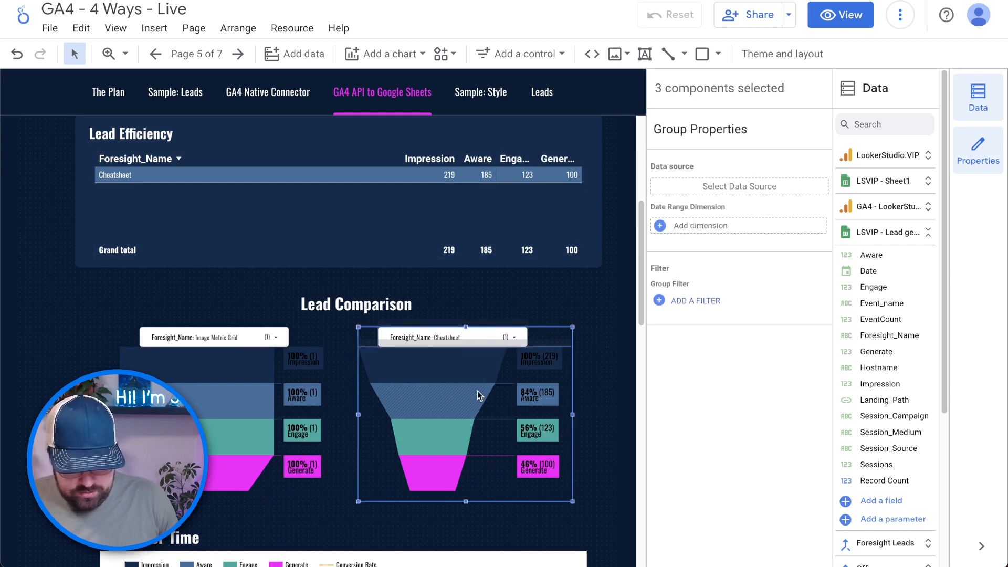
click(593, 300)
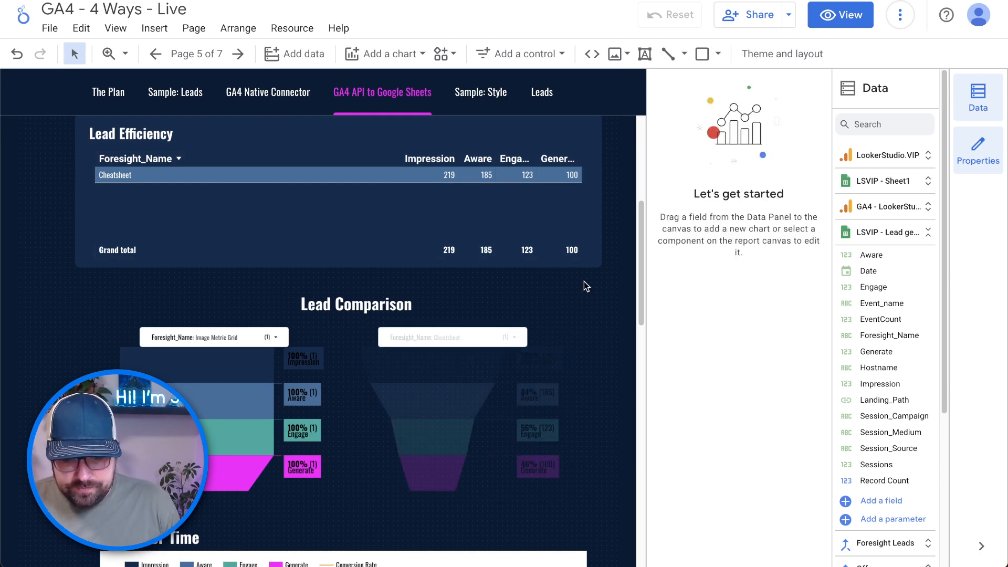
scroll(592, 233, up, 5)
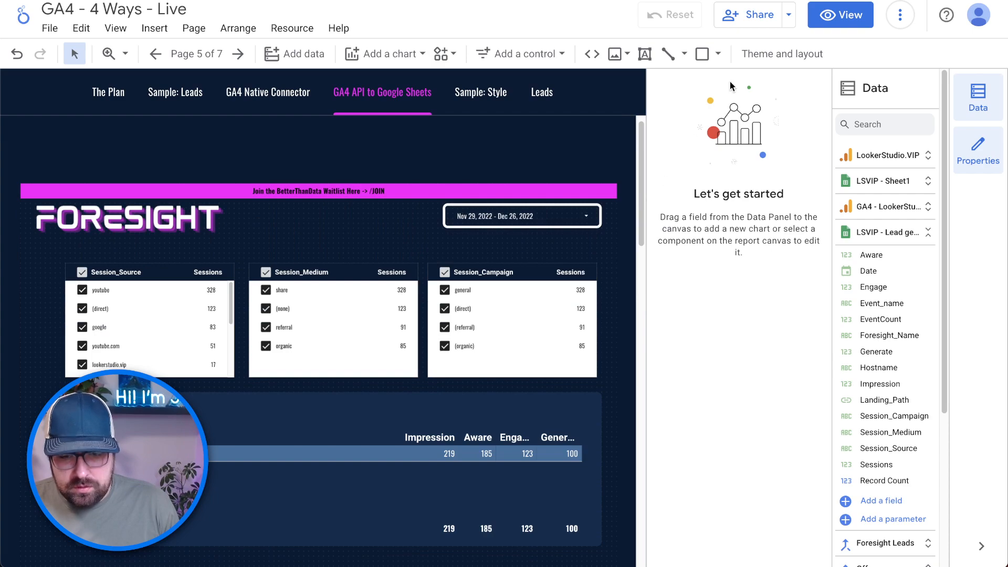
key(super+r)
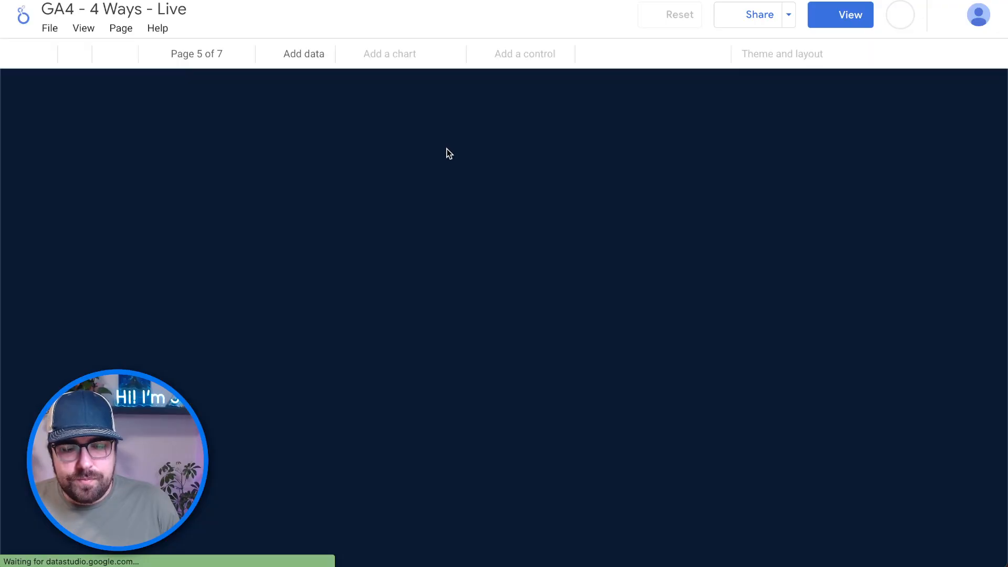
scroll(354, 281, down, 8)
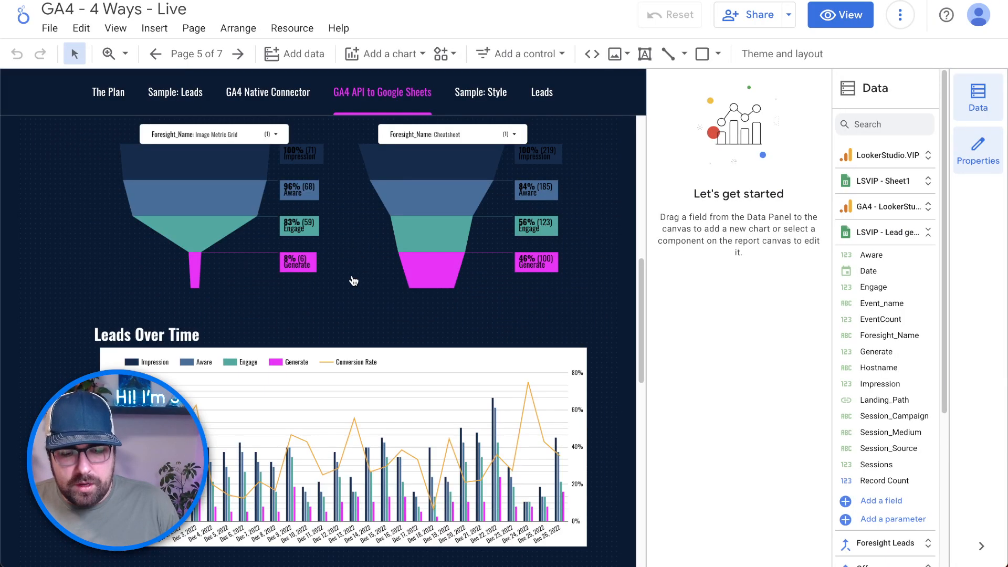
scroll(353, 281, up, 8)
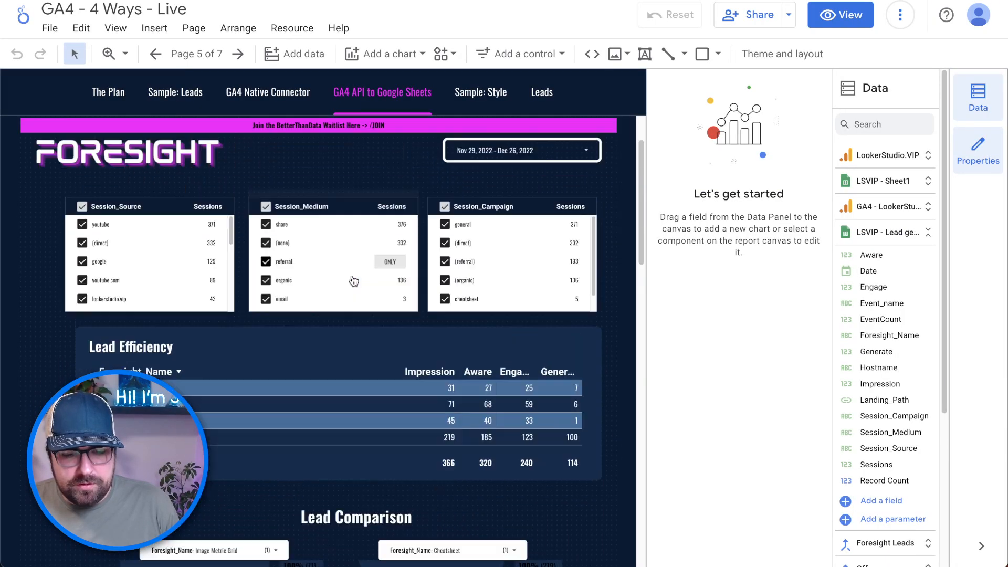
click(413, 426)
scroll(717, 438, down, 1)
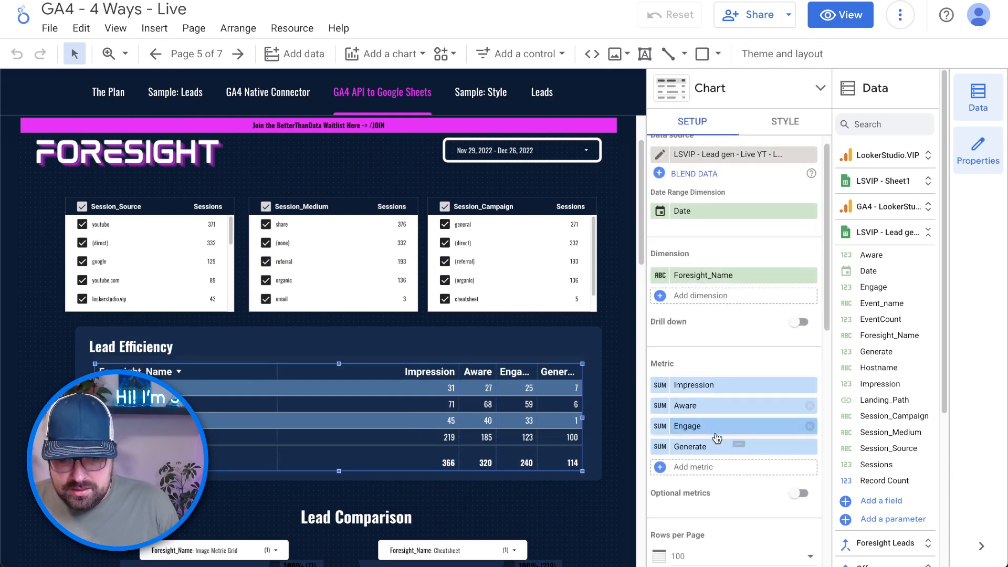
click(689, 466)
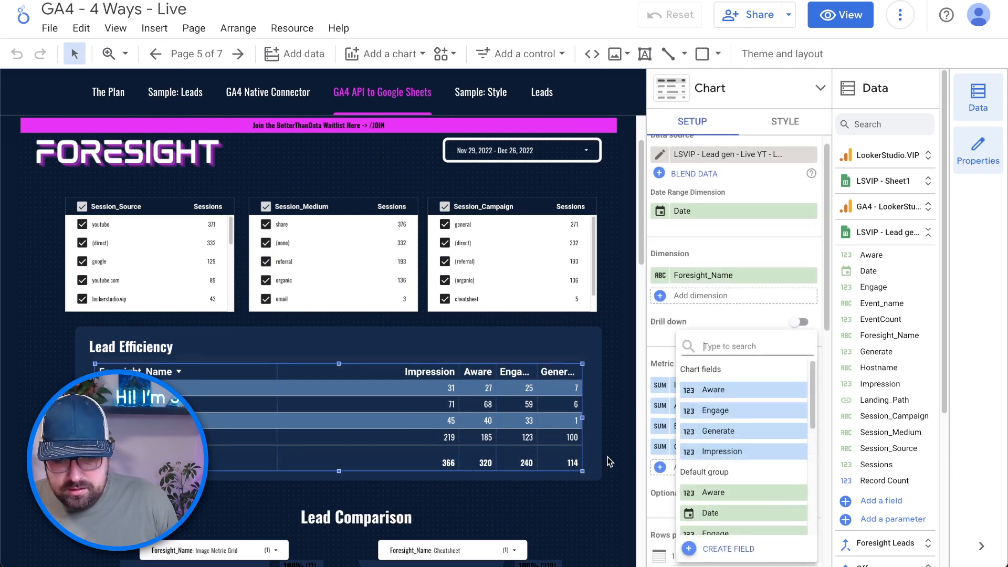
scroll(540, 471, down, 4)
scroll(540, 471, up, 4)
scroll(525, 471, down, 5)
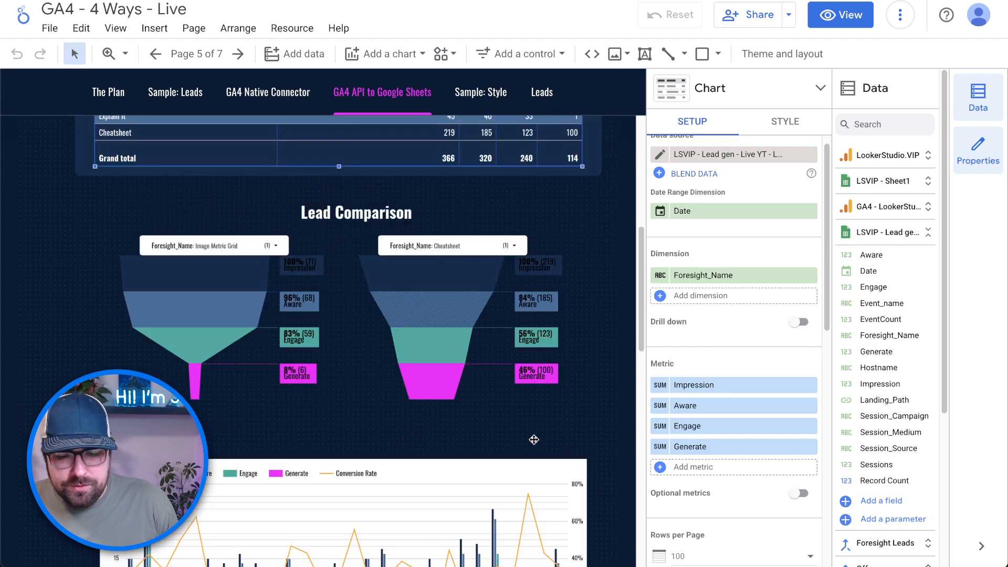
Copy the full Conversion Rate formula from the Leads Over Time chart's metric.
click(510, 471)
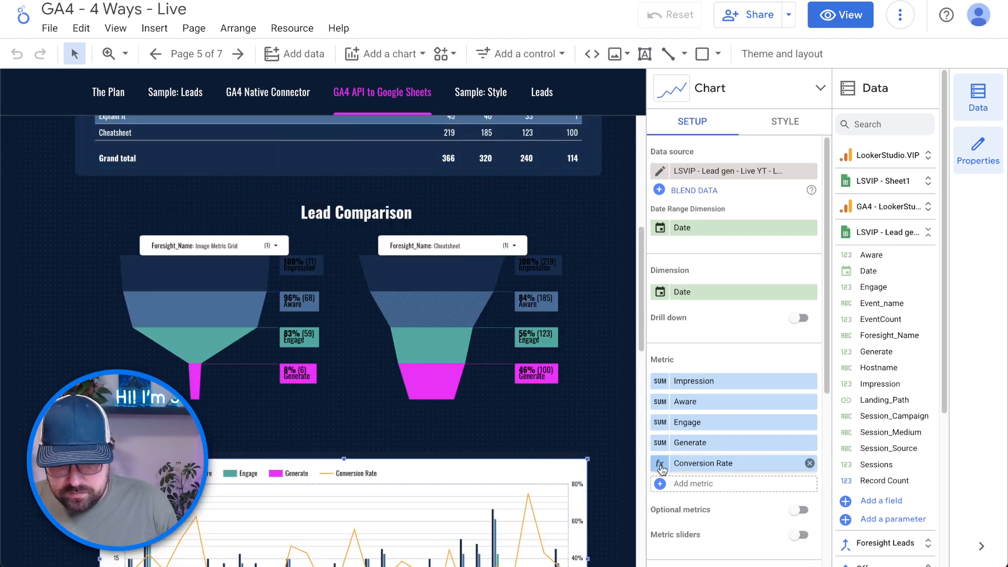
click(661, 467)
click(653, 290)
key(super+a)
key(super+c)
Add a calculated Conversion Rate metric to the Lead Efficiency table with formula SUM(Generate)/SUM(Impression) and type Percent.
click(431, 167)
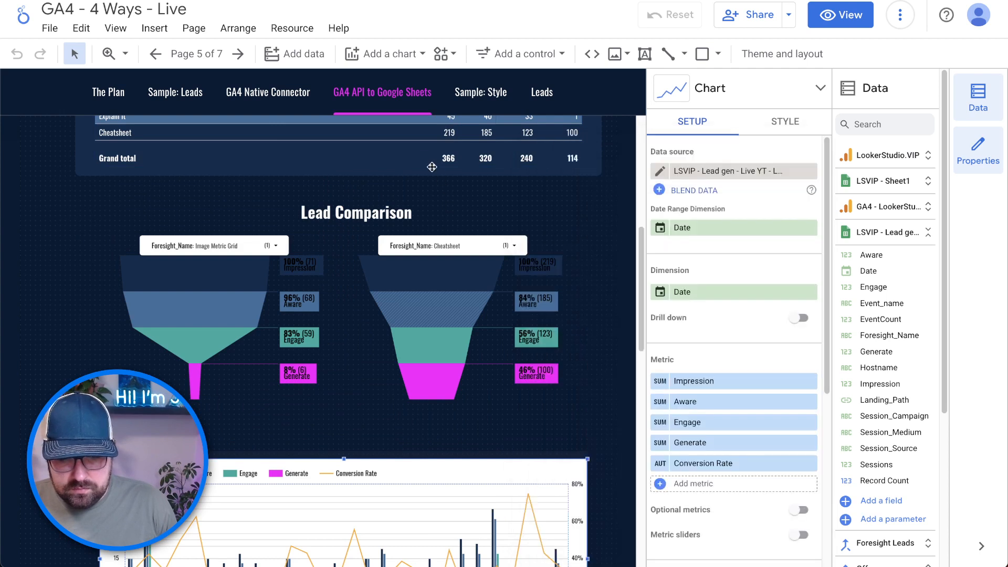
click(707, 489)
click(718, 549)
click(652, 275)
key(super+v)
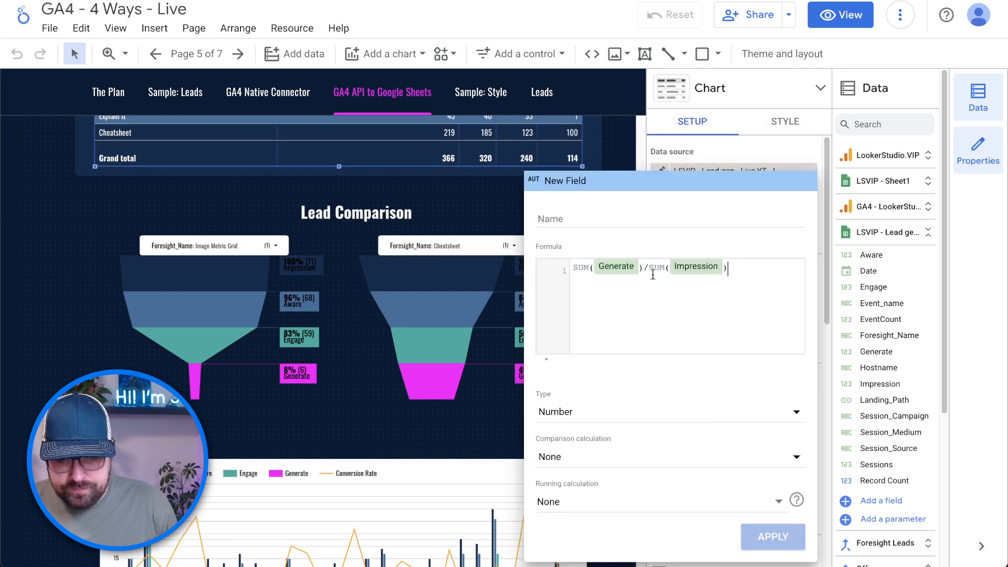
click(620, 216)
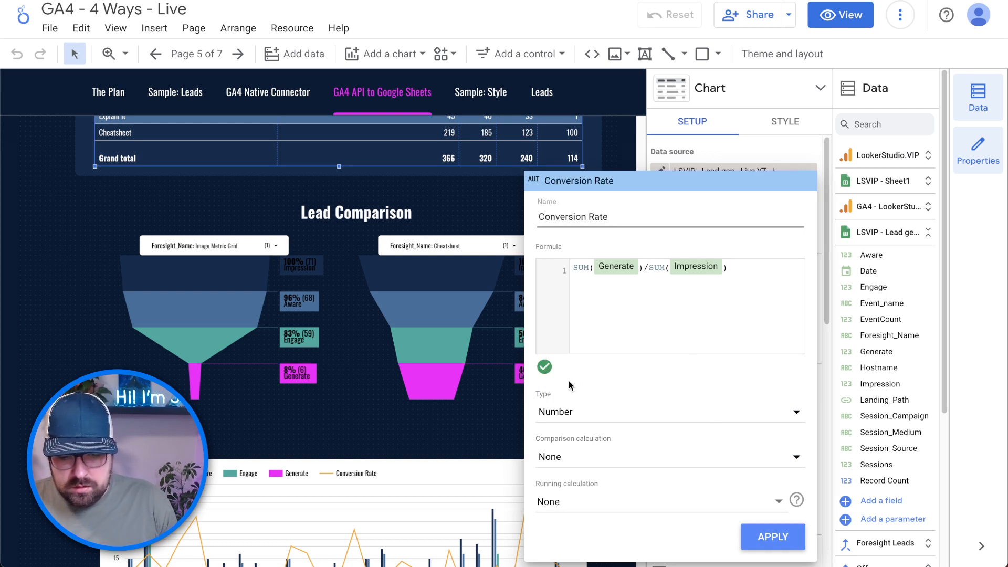
click(556, 412)
mouse_move(562, 423)
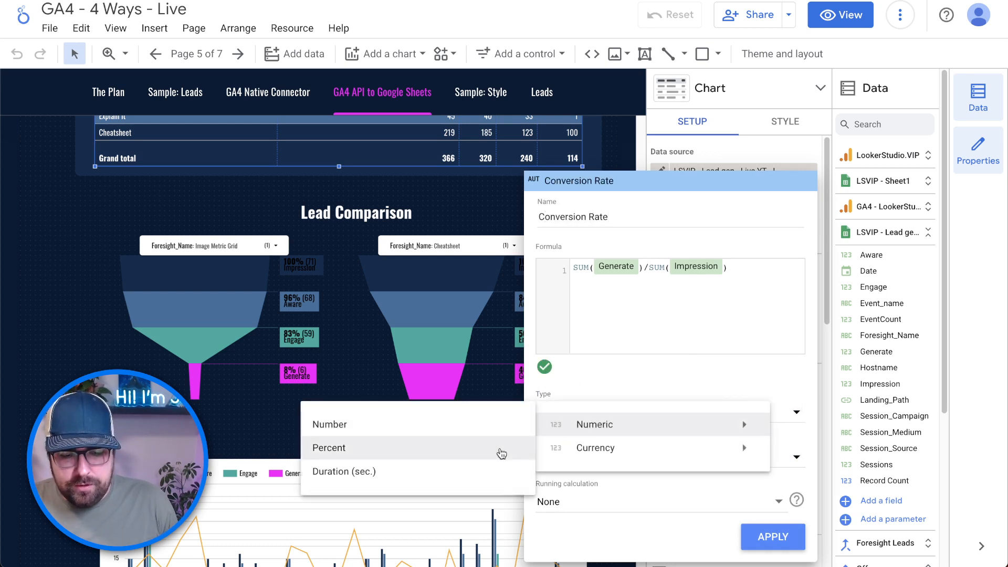
click(501, 454)
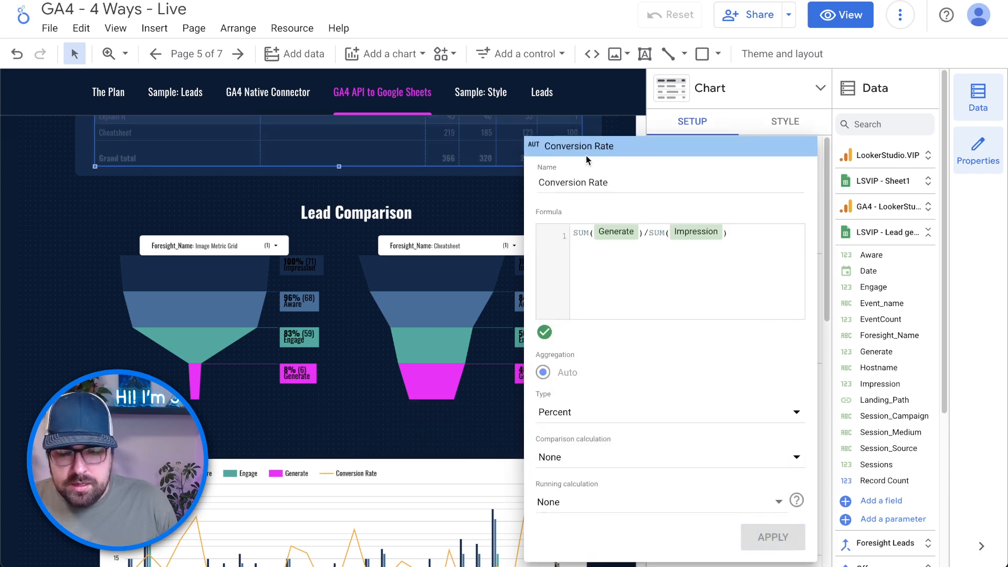
click(772, 535)
Widen the canvas and resize the Lead Efficiency table's columns so every heading up to Conversion Rate reads in full.
scroll(492, 189, up, 3)
scroll(457, 372, up, 3)
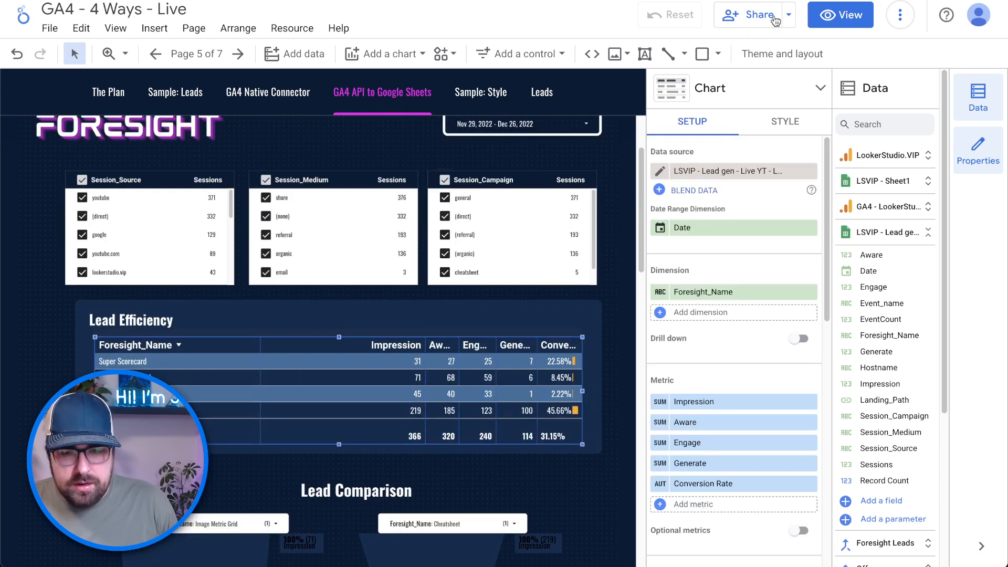
click(978, 95)
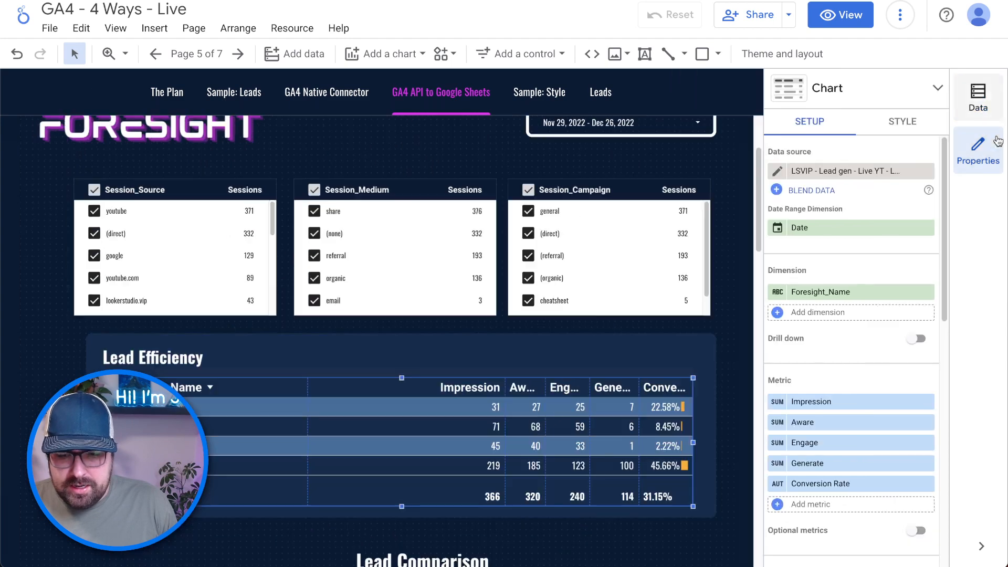
click(977, 149)
scroll(656, 339, down, 1)
scroll(630, 392, down, 2)
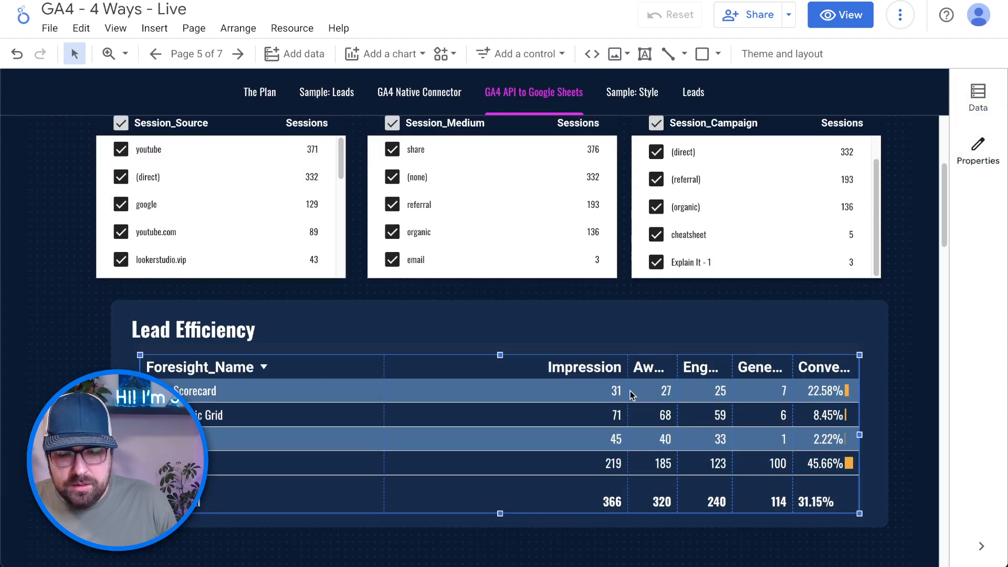
drag(563, 402, 494, 401)
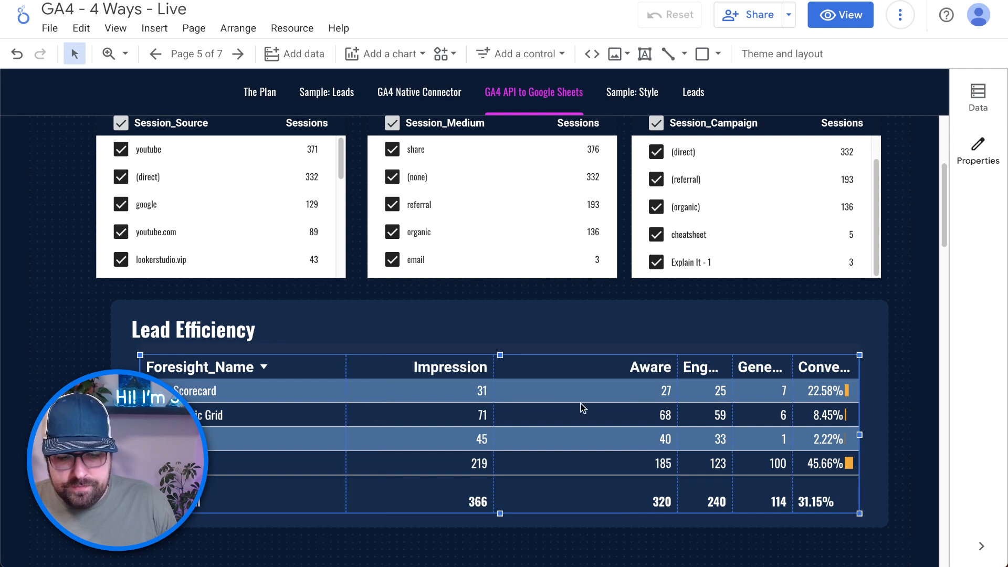
double_click(677, 399)
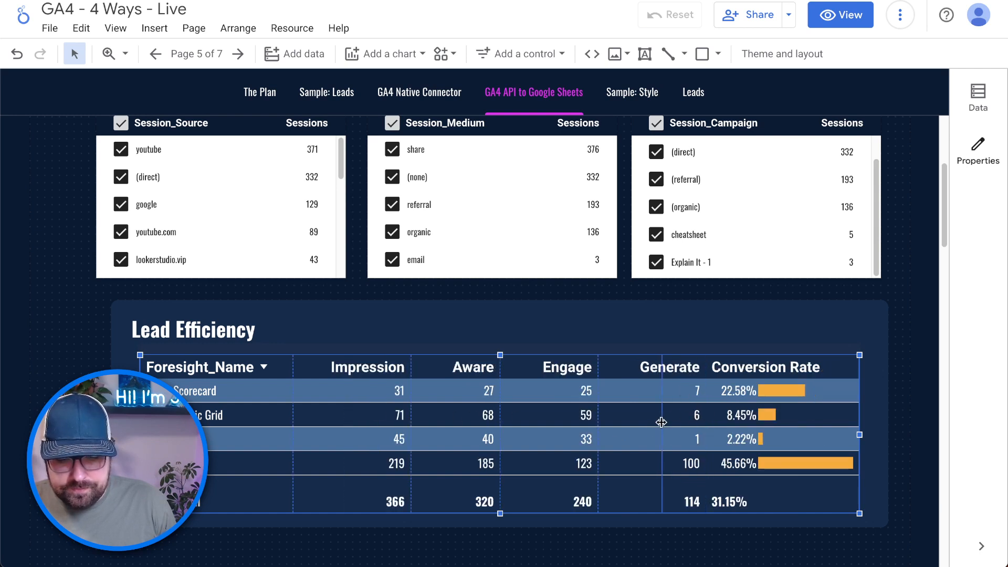
drag(661, 422, 661, 422)
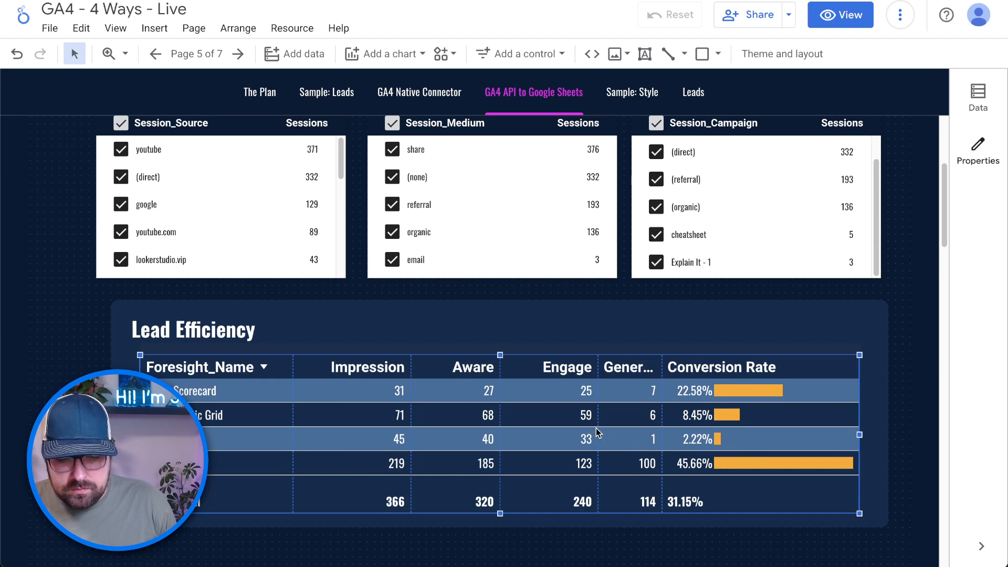
drag(597, 429, 574, 435)
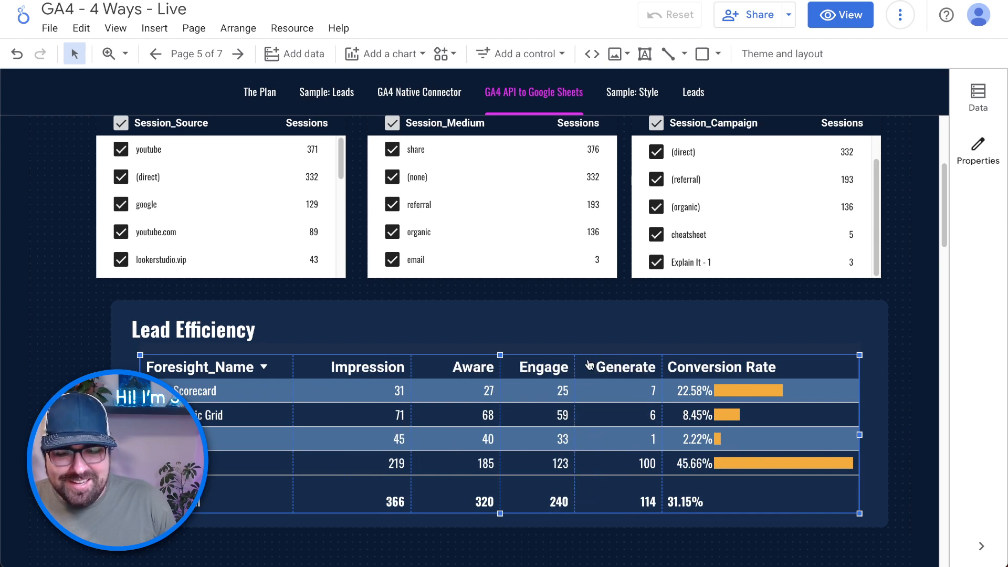
Change the metric of the Session_Campaign filter list to Impression.
scroll(855, 198, up, 5)
scroll(866, 370, down, 1)
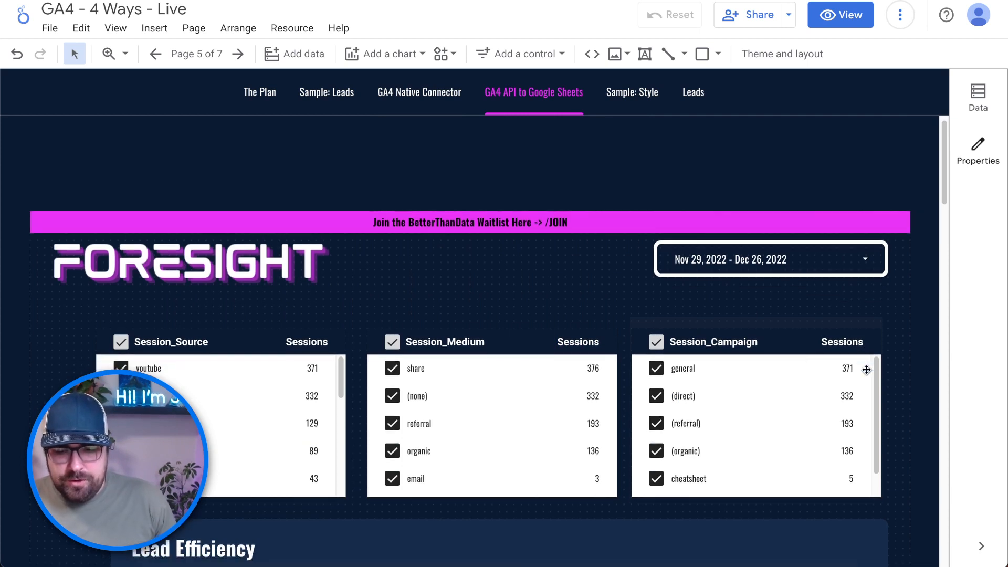
click(823, 366)
click(657, 344)
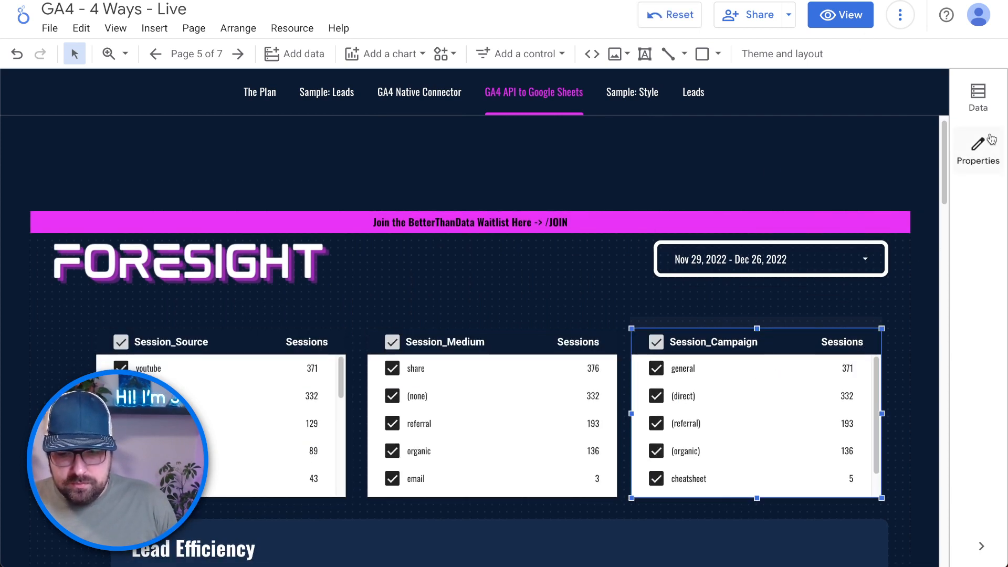
click(979, 152)
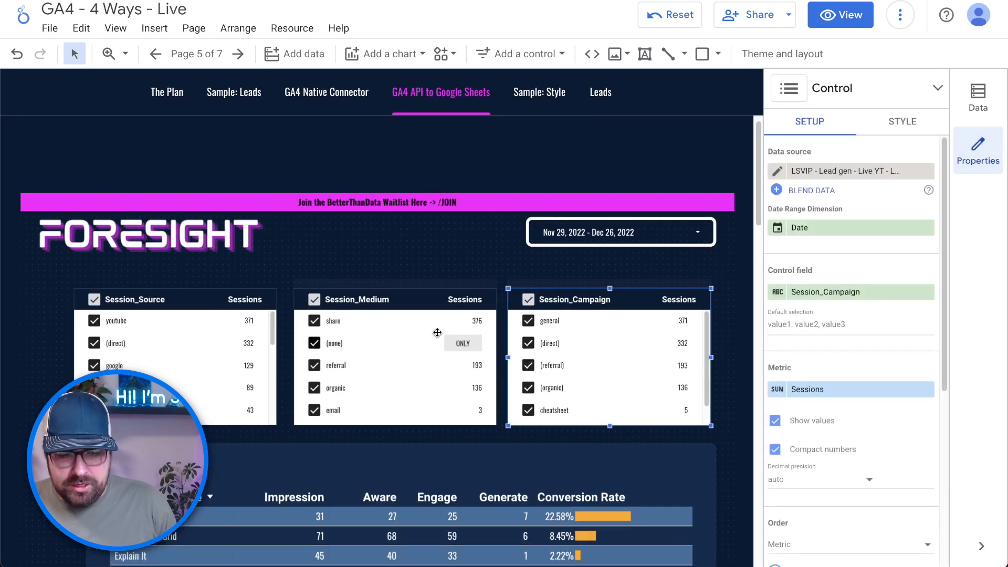
shift+click(436, 332)
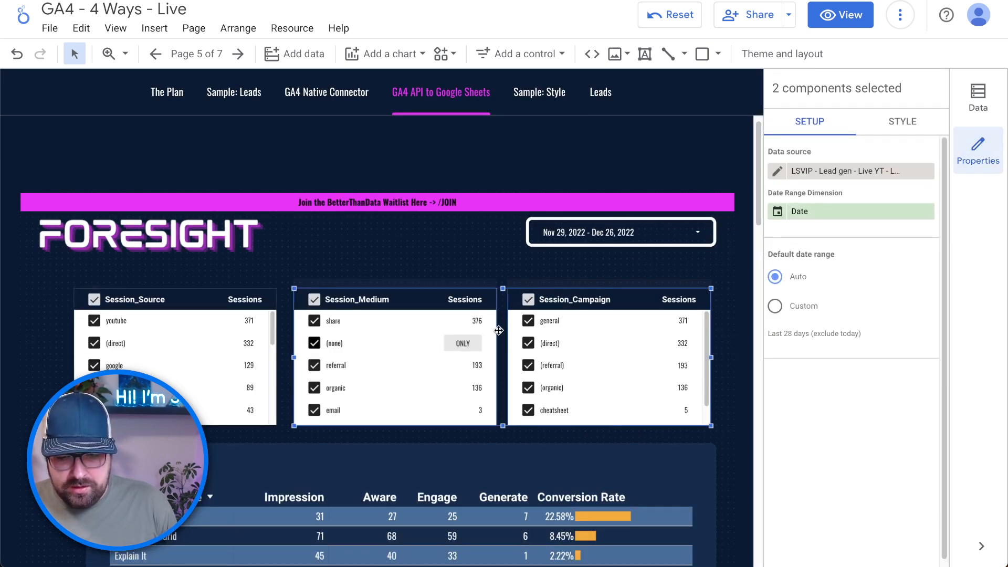
click(630, 365)
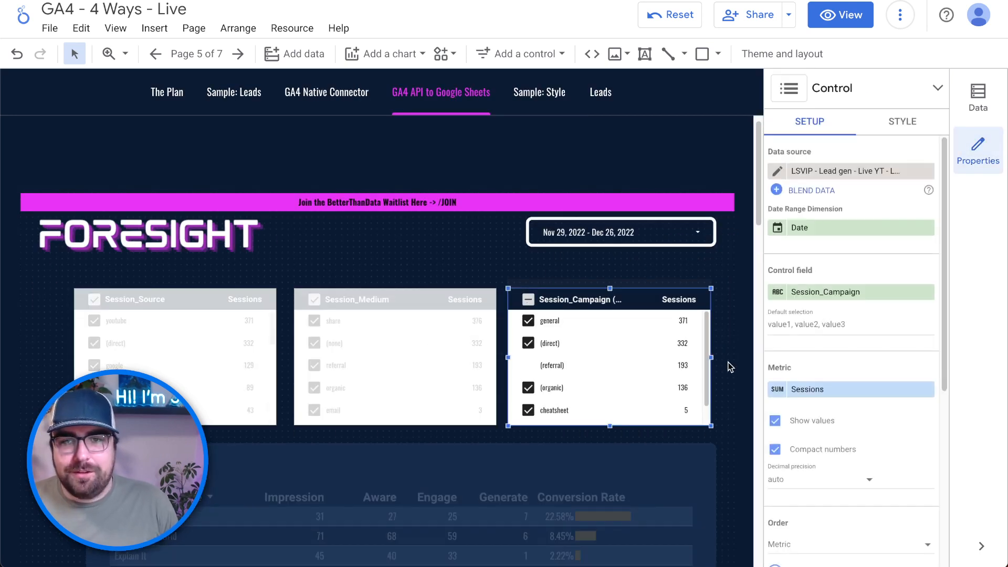
click(843, 392)
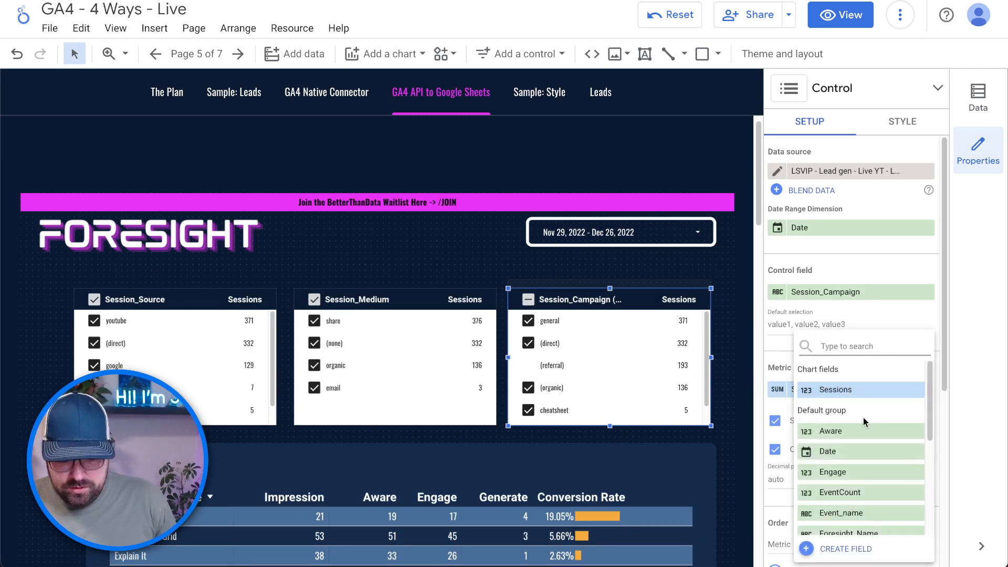
text(im)
click(840, 389)
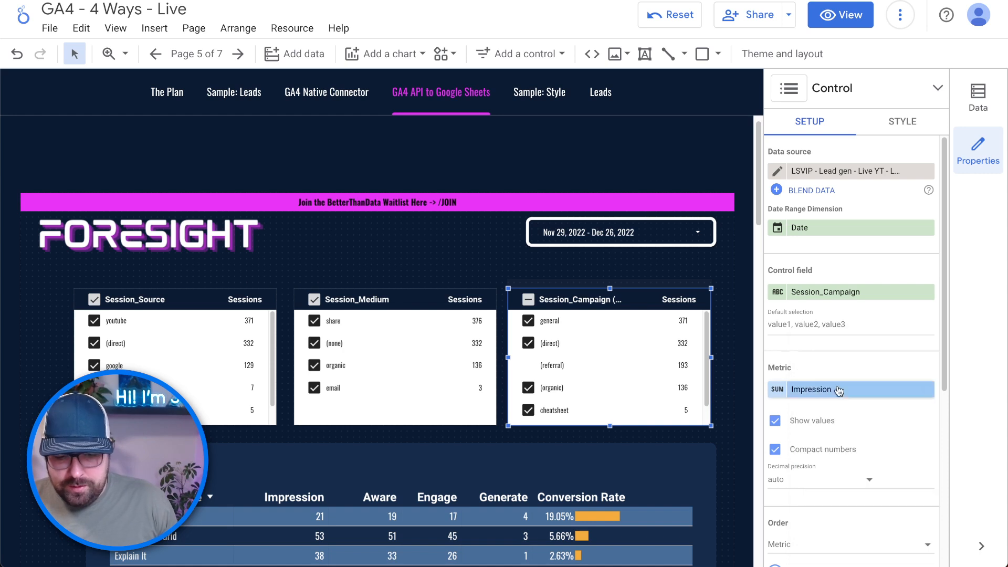
Change the metric of the Session_Medium filter list to Impression.
click(414, 299)
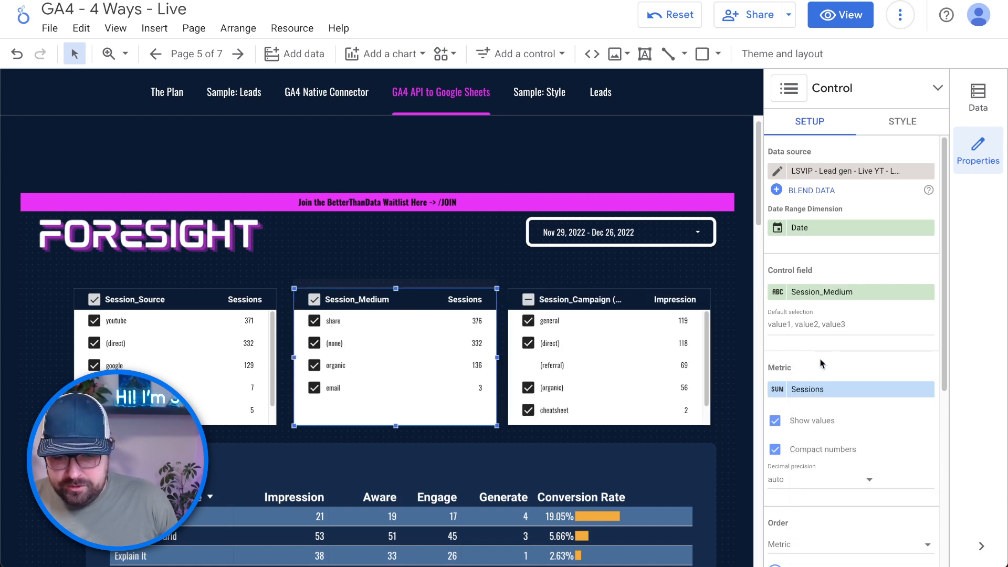
click(821, 389)
text(impr)
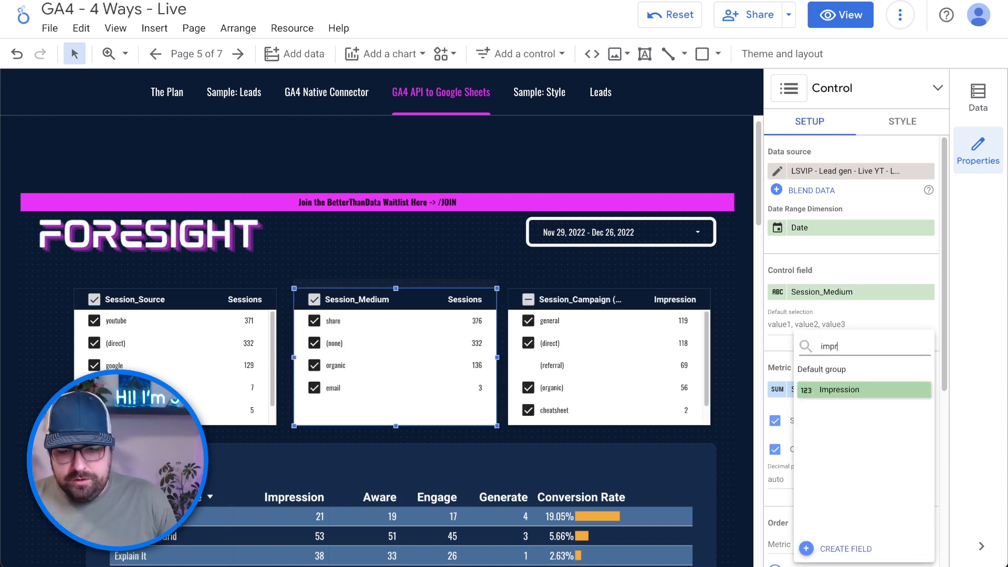
click(830, 391)
Change the metric of the Session_Source filter list to Impression and deselect the list.
click(188, 299)
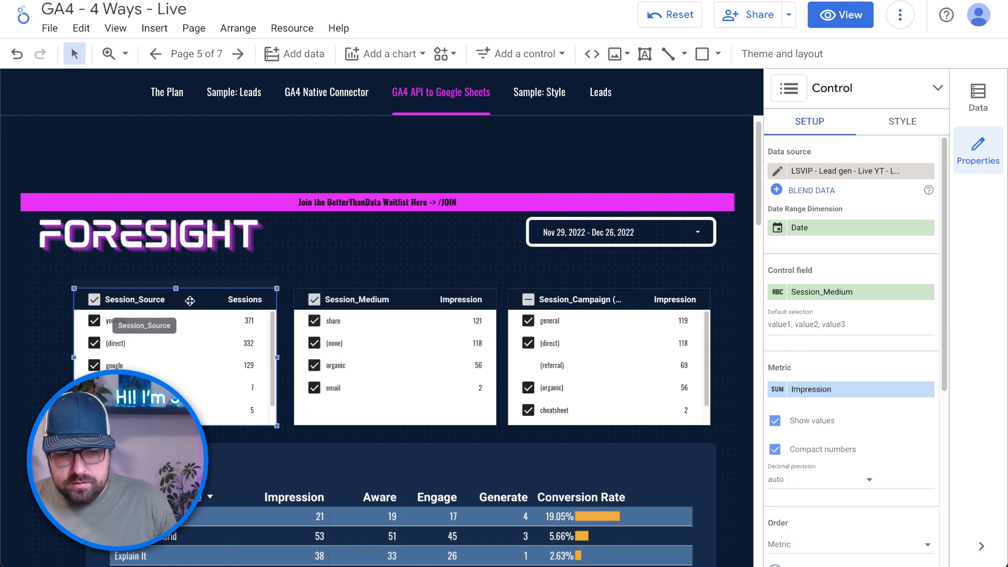
click(842, 391)
text(impre)
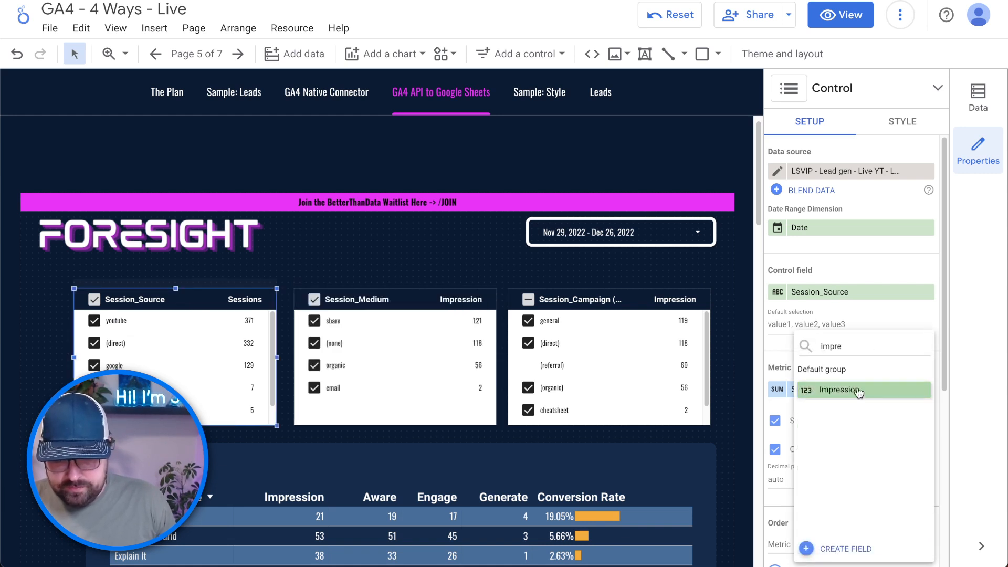
click(819, 390)
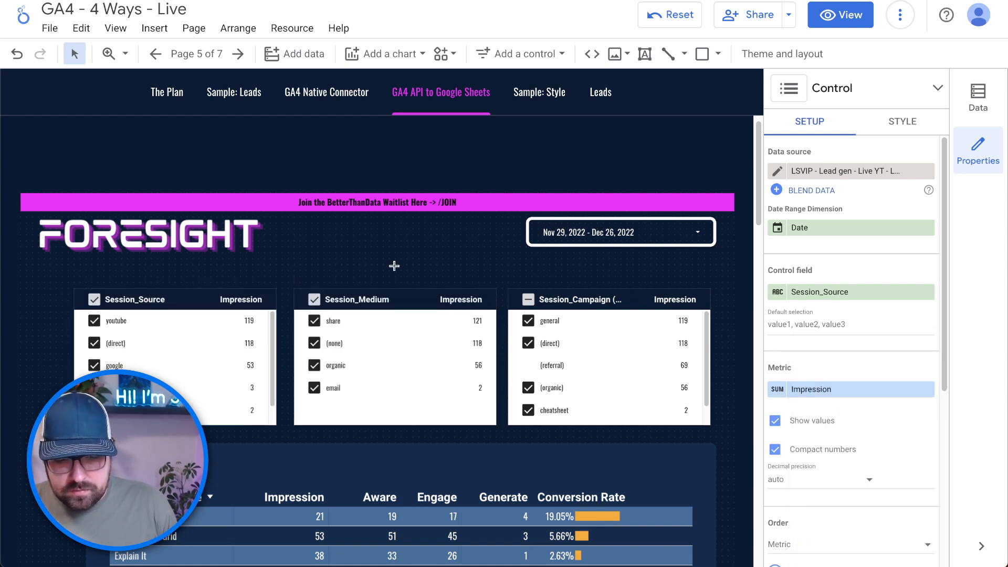
key(Escape)
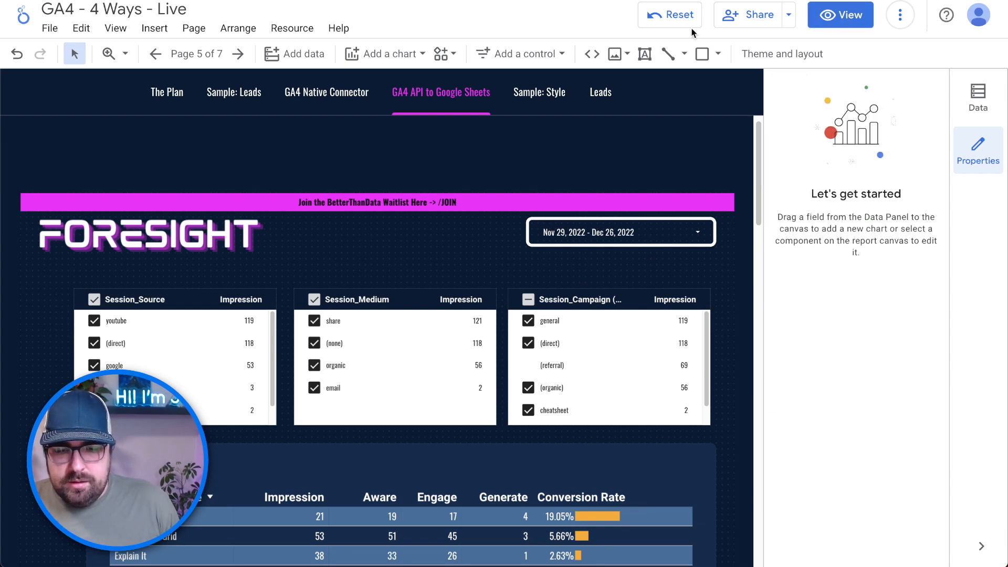
Reset the report's filters and, in view mode, limit Session_Medium to organic only to examine the table and charts below.
click(668, 16)
click(842, 13)
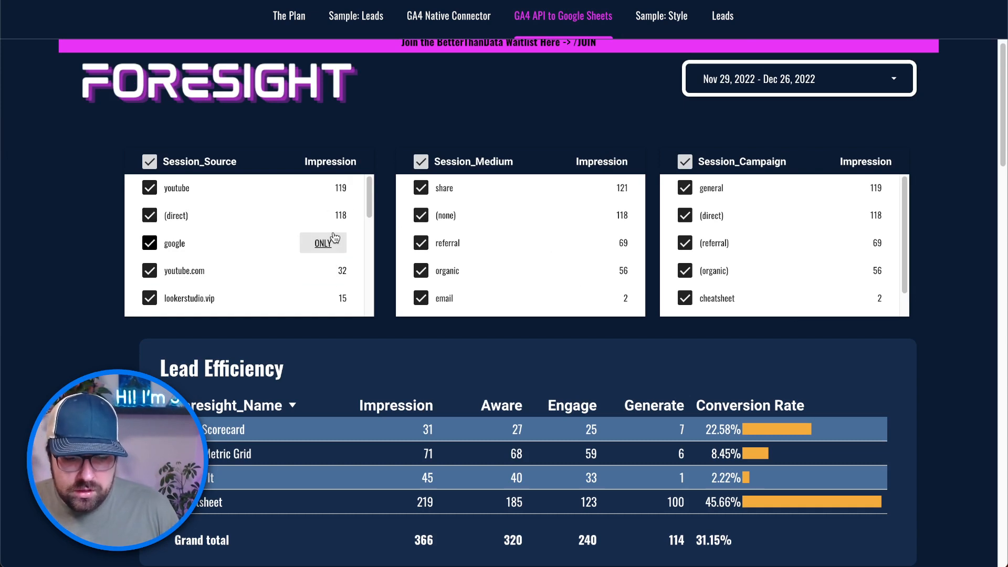
click(587, 267)
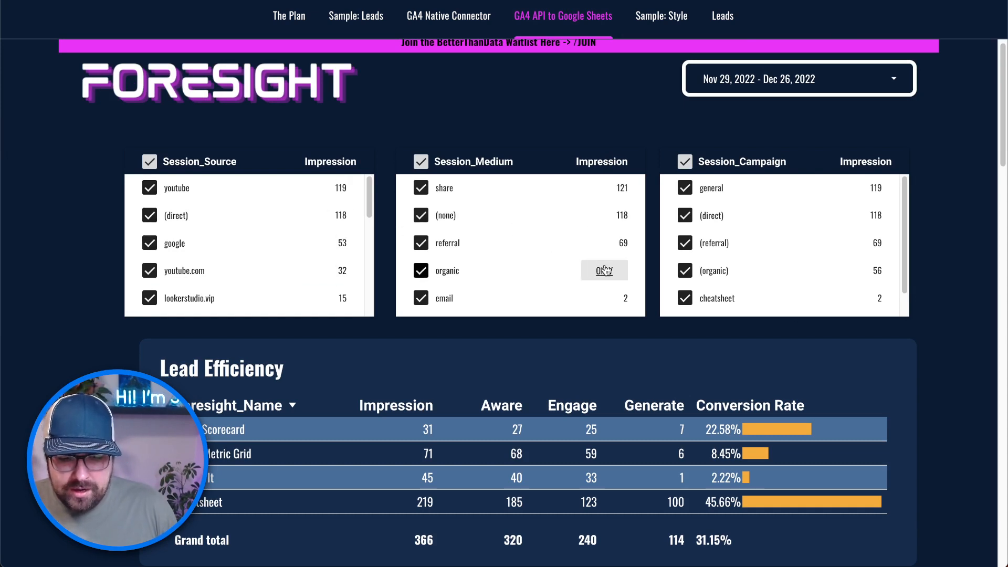
scroll(770, 393, down, 1)
scroll(540, 383, down, 8)
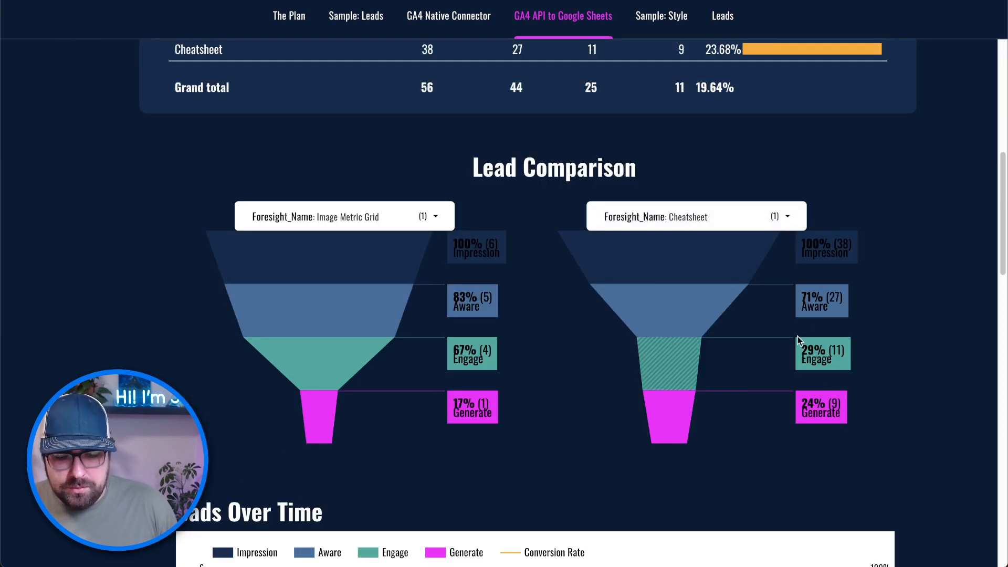
scroll(734, 367, down, 6)
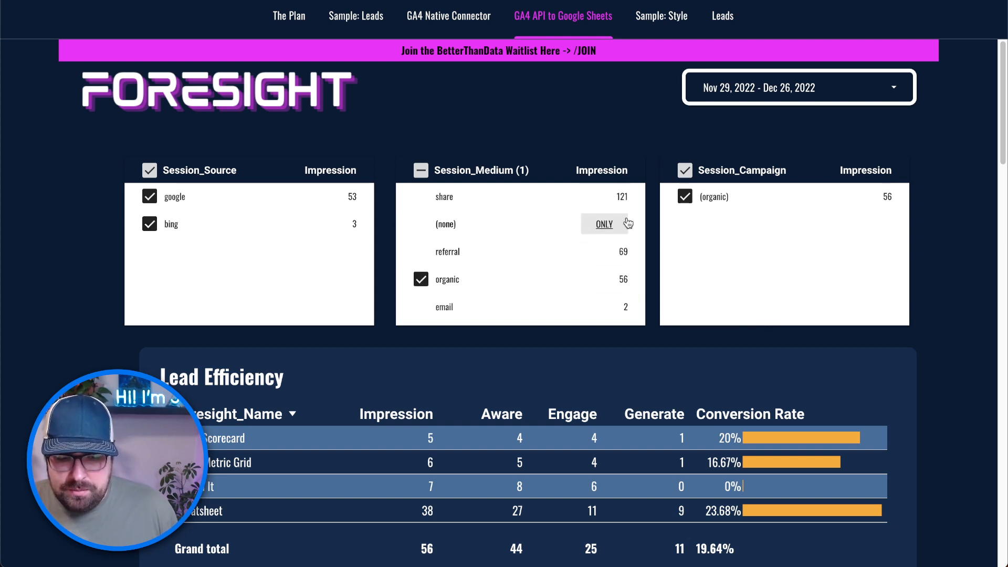
Limit Session_Medium to referral only and examine the matching session sources and the Lead Efficiency table.
click(605, 253)
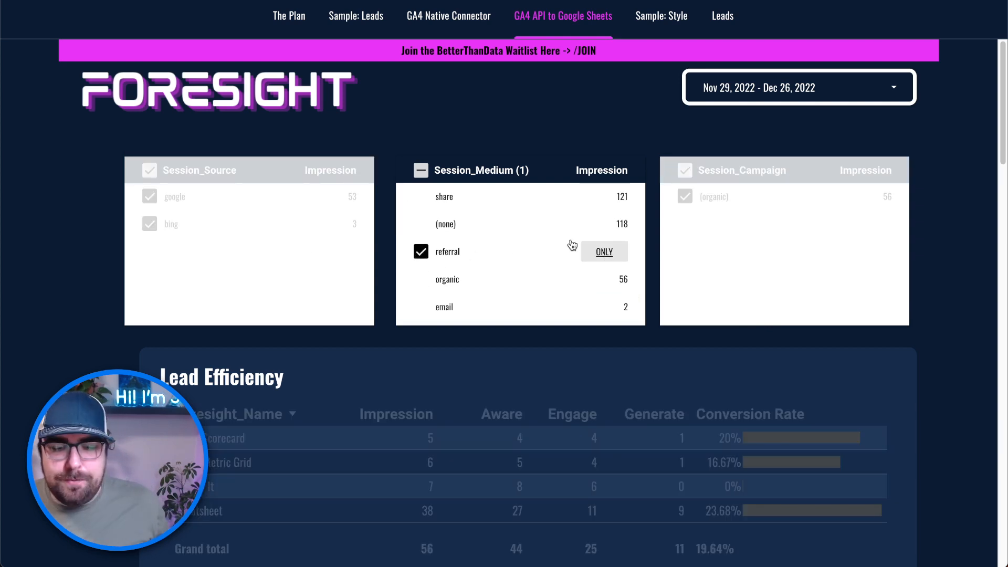
scroll(262, 284, down, 3)
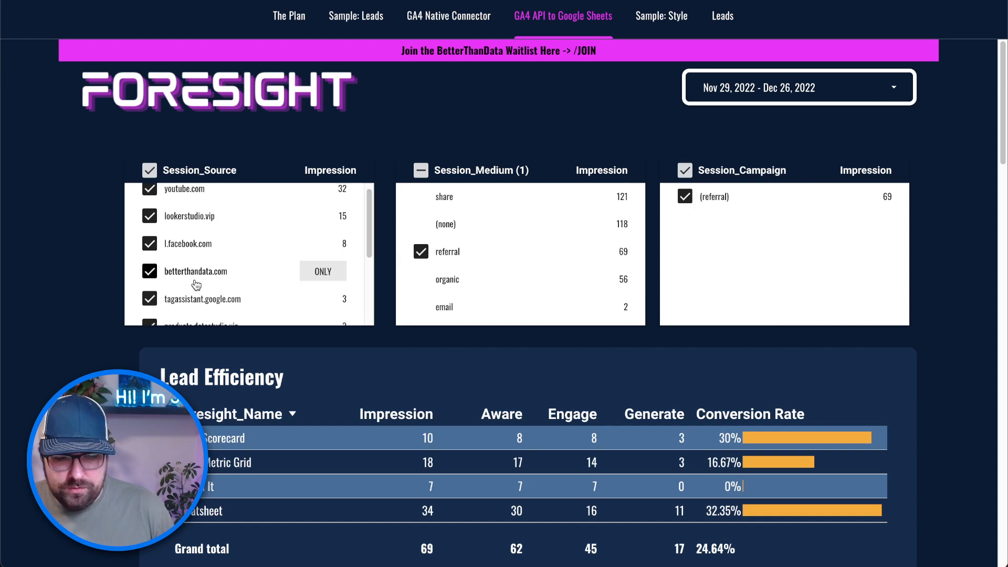
scroll(368, 399, down, 5)
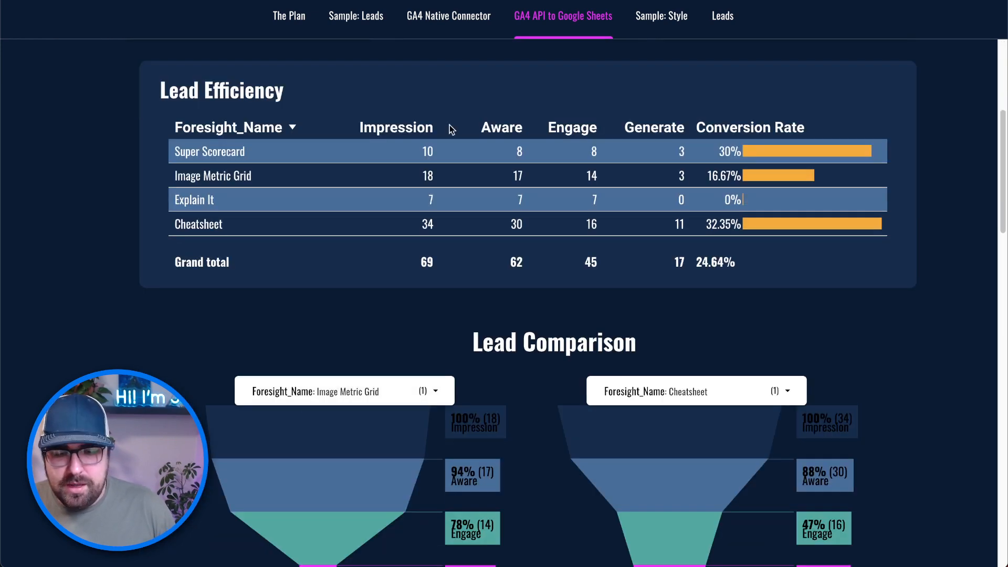
scroll(698, 203, up, 5)
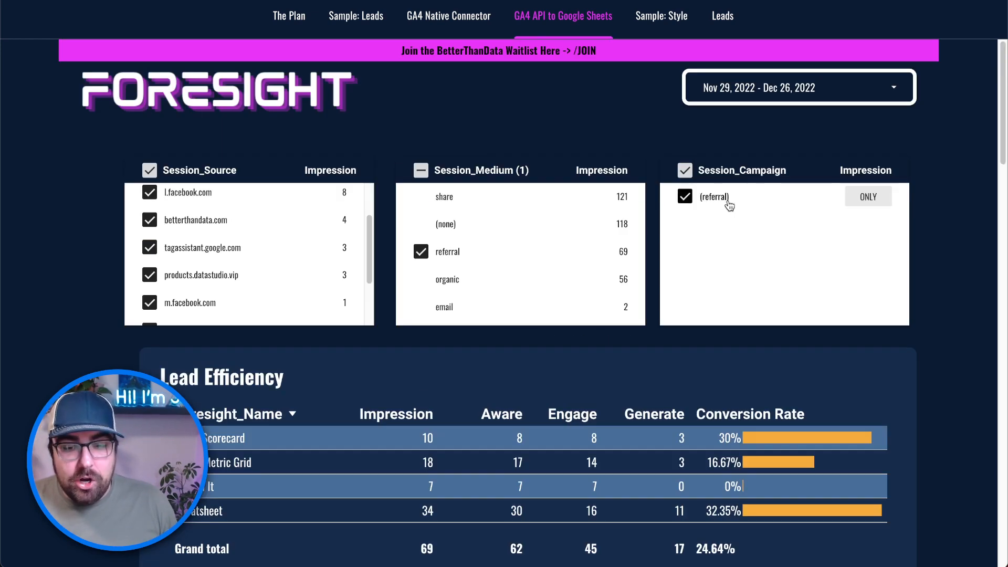